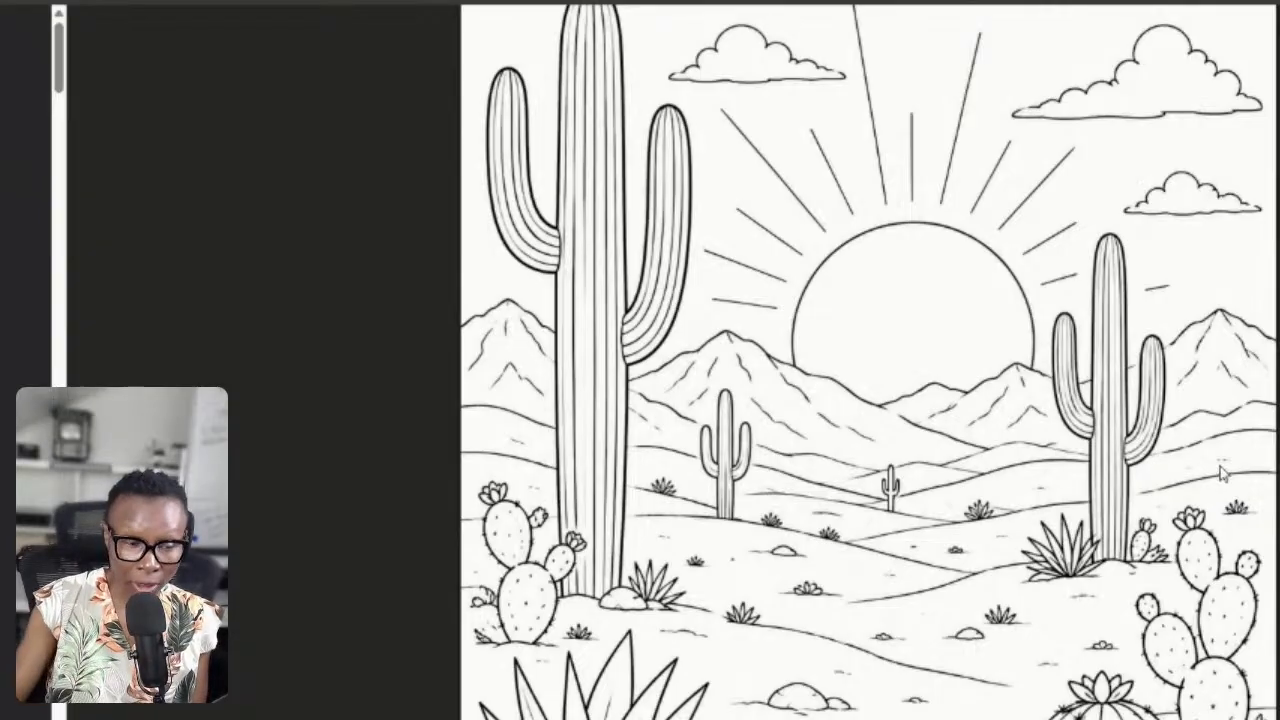
- Look through the finished cactus coloring pages, checking the desert scene, potted cactus and cactus garden path drawings
scroll(1145, 477, down, 10)
scroll(1090, 490, down, 10)
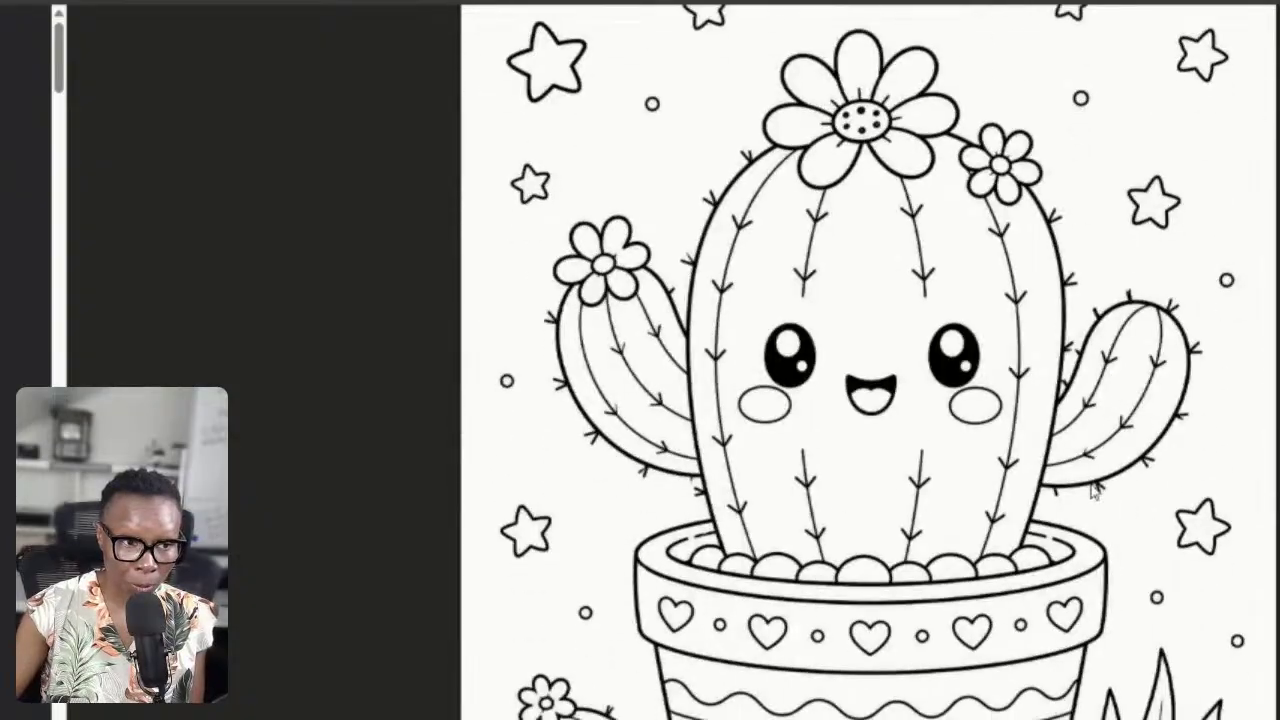
scroll(1078, 620, down, 5)
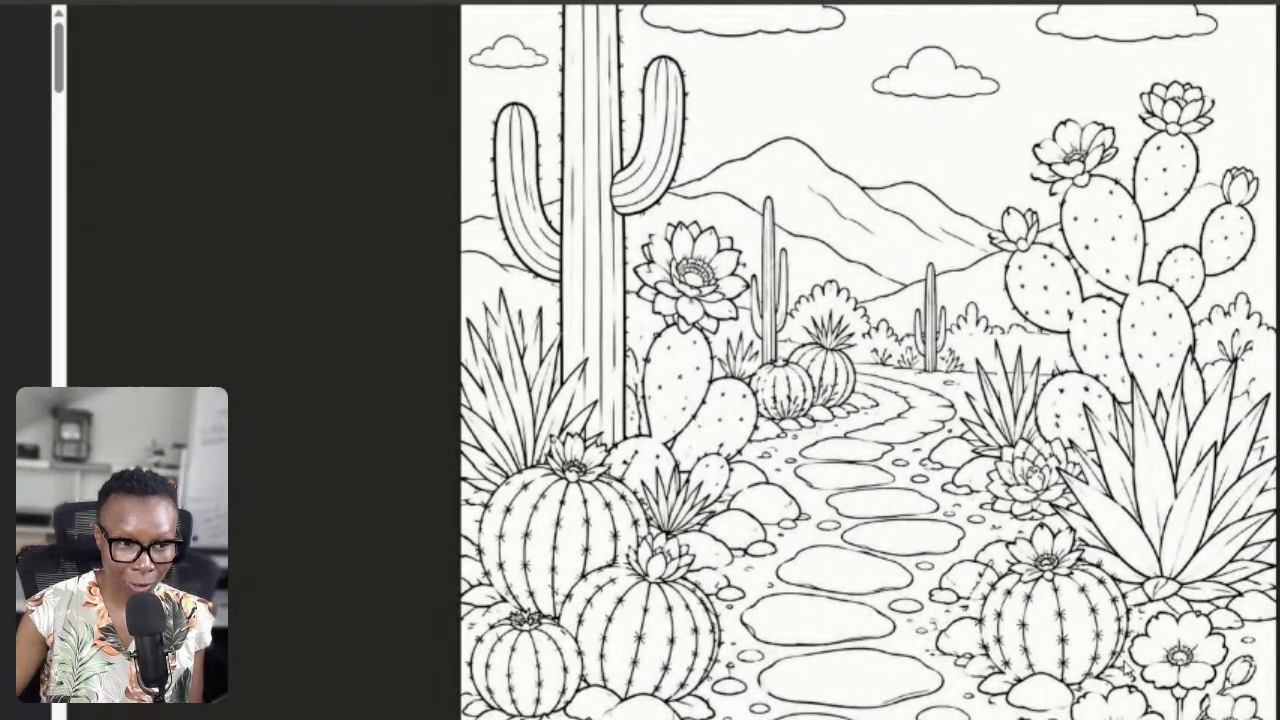
scroll(1150, 648, down, 4)
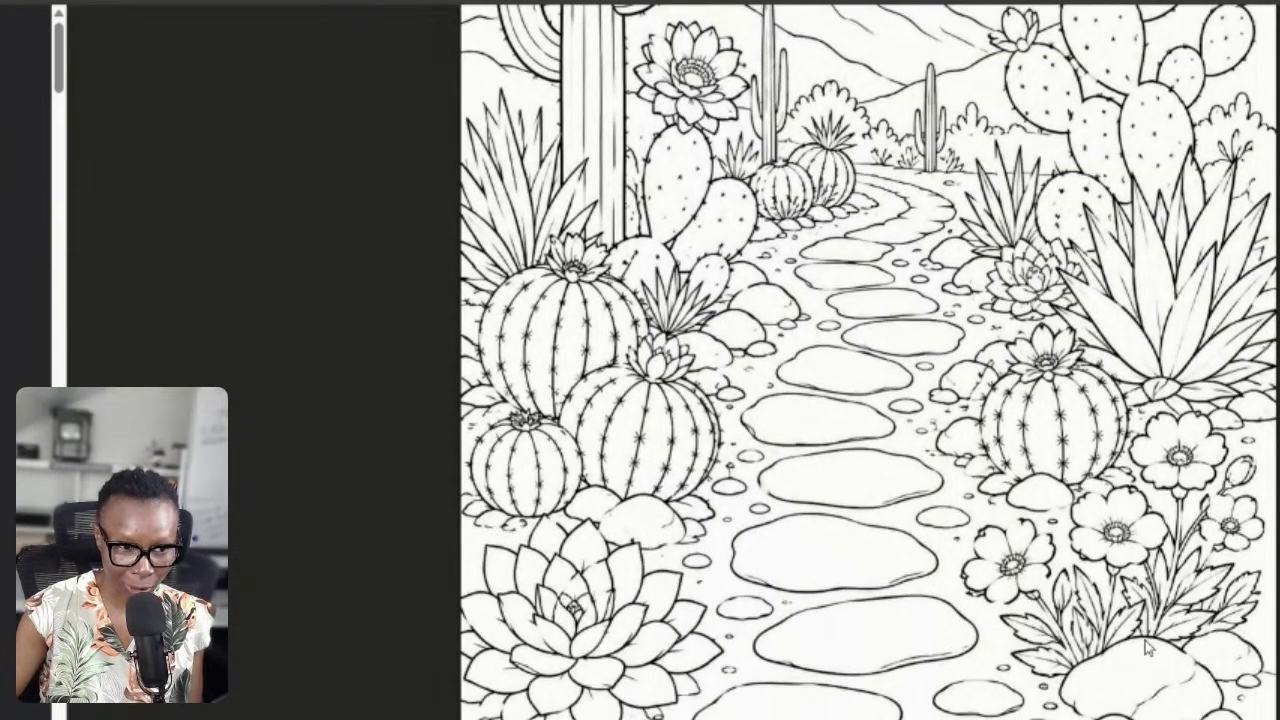
scroll(1147, 648, down, 5)
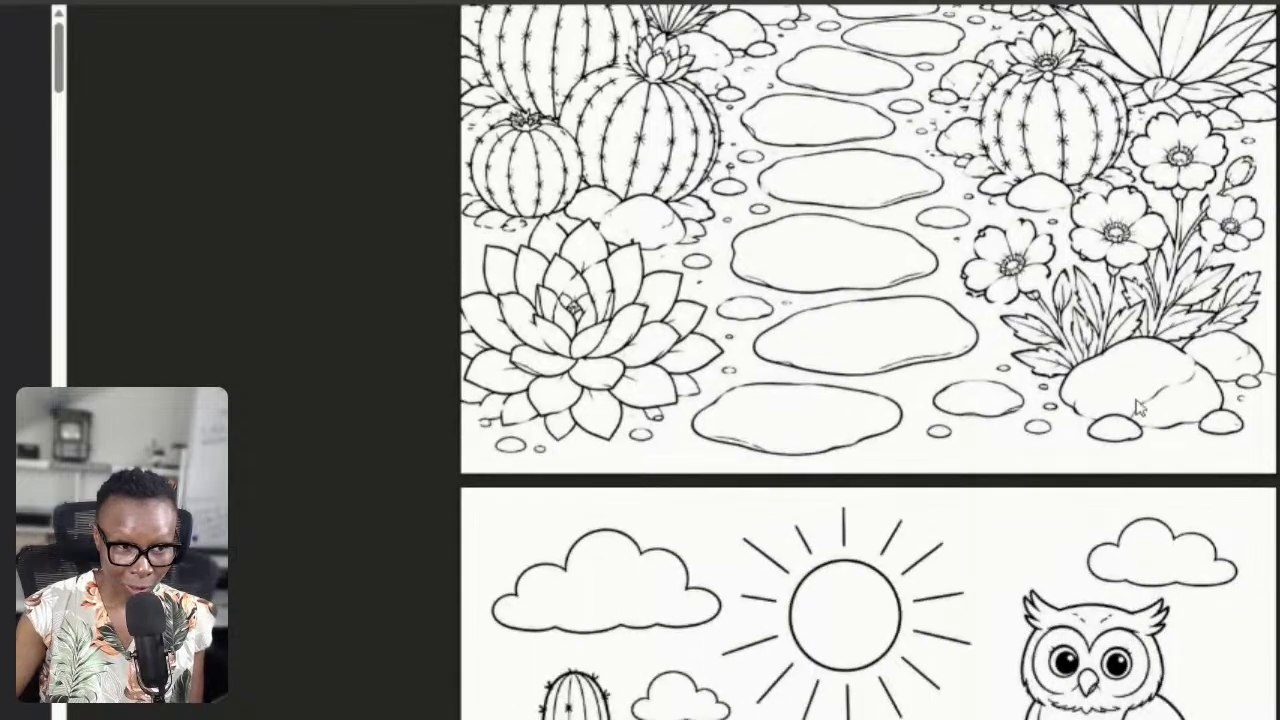
scroll(1118, 432, down, 6)
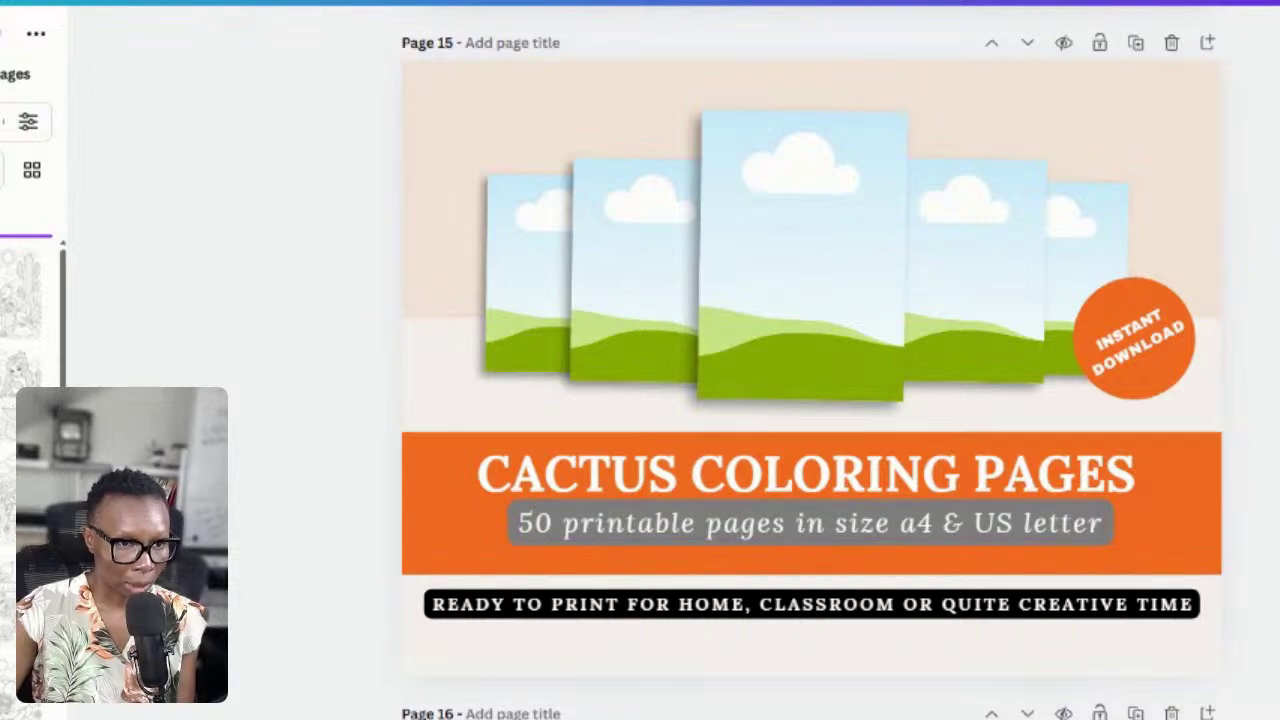
- Review the earlier listing mockups, from the cactus cover on page 15 back to the mandala coloring book on page 11
scroll(810, 380, up, 1)
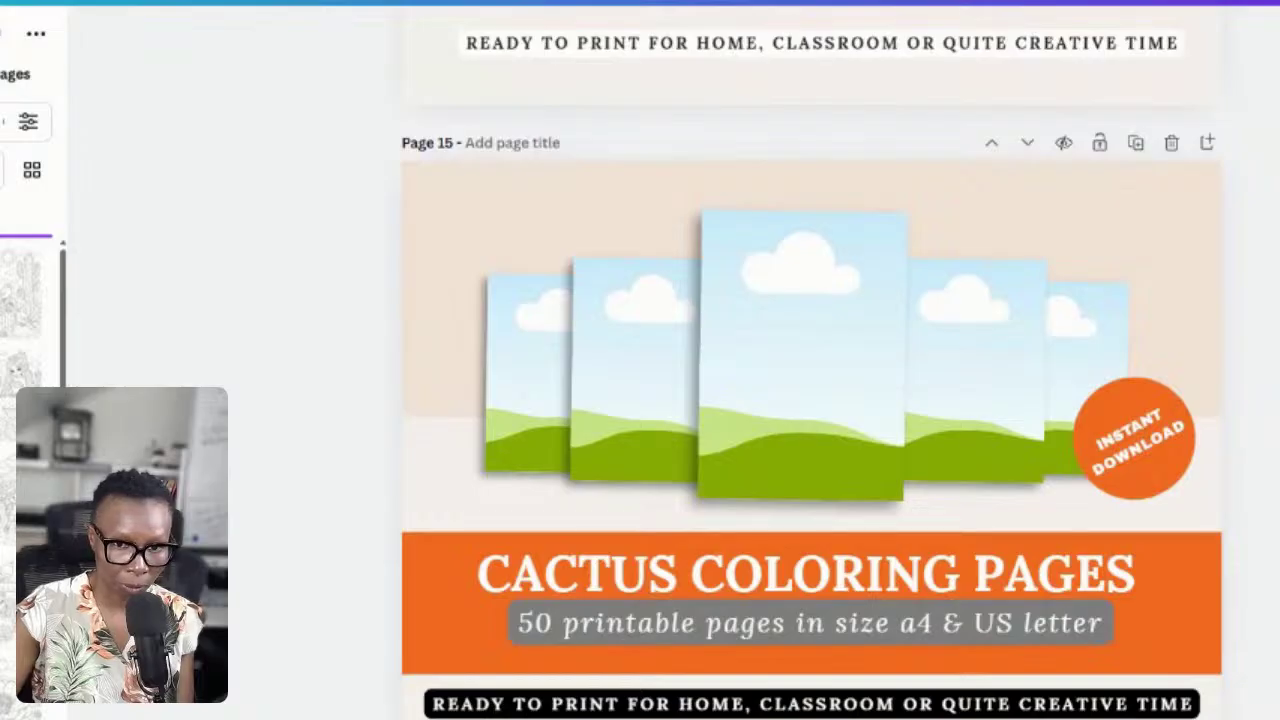
scroll(812, 360, up, 6)
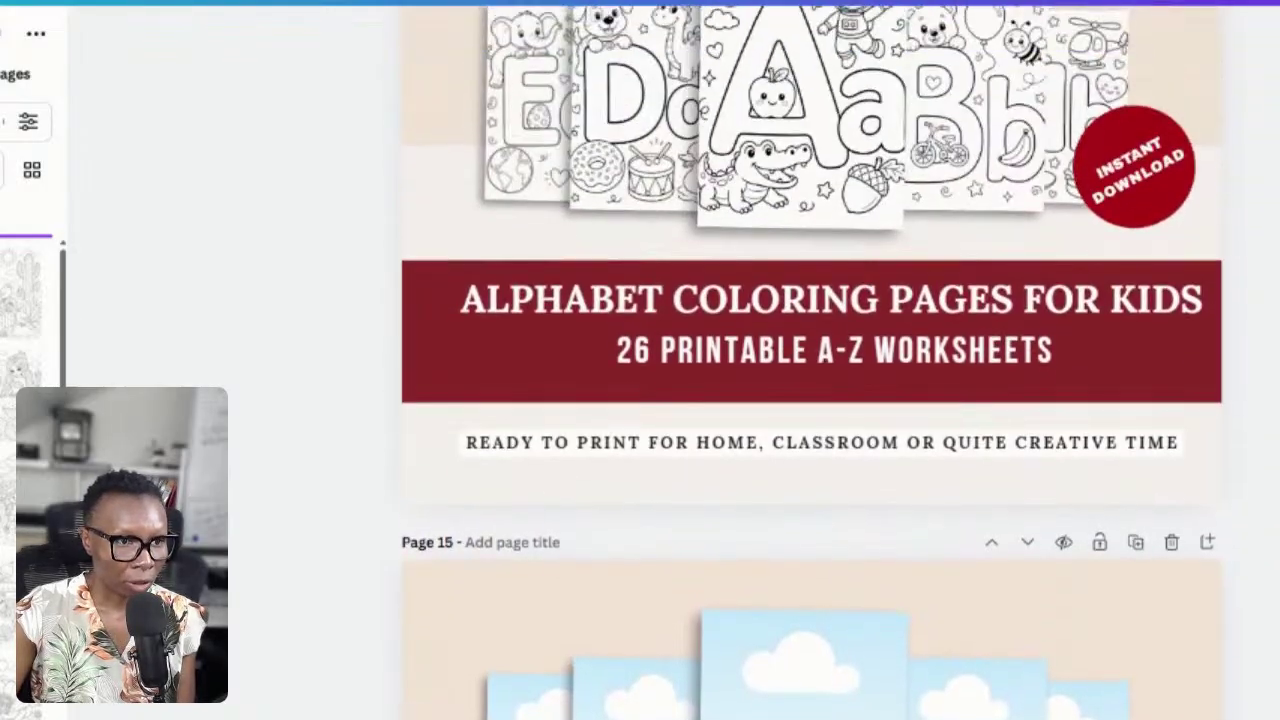
scroll(795, 380, up, 1)
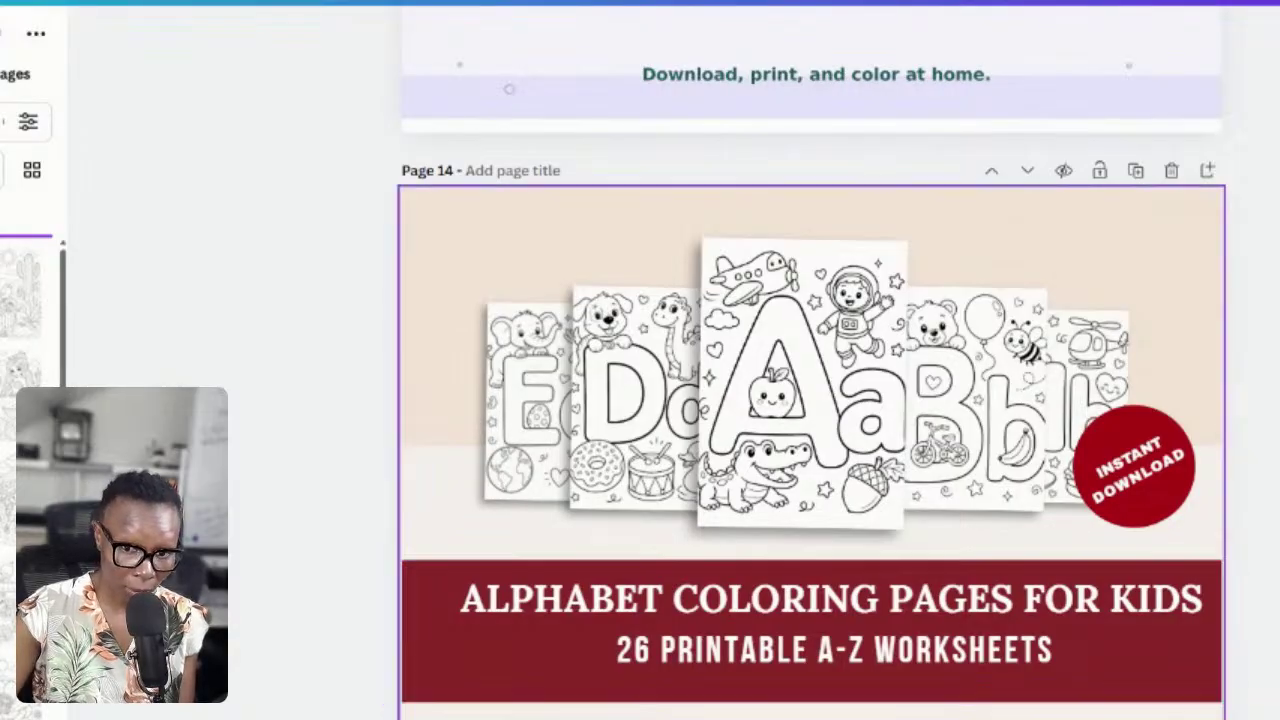
scroll(812, 360, up, 10)
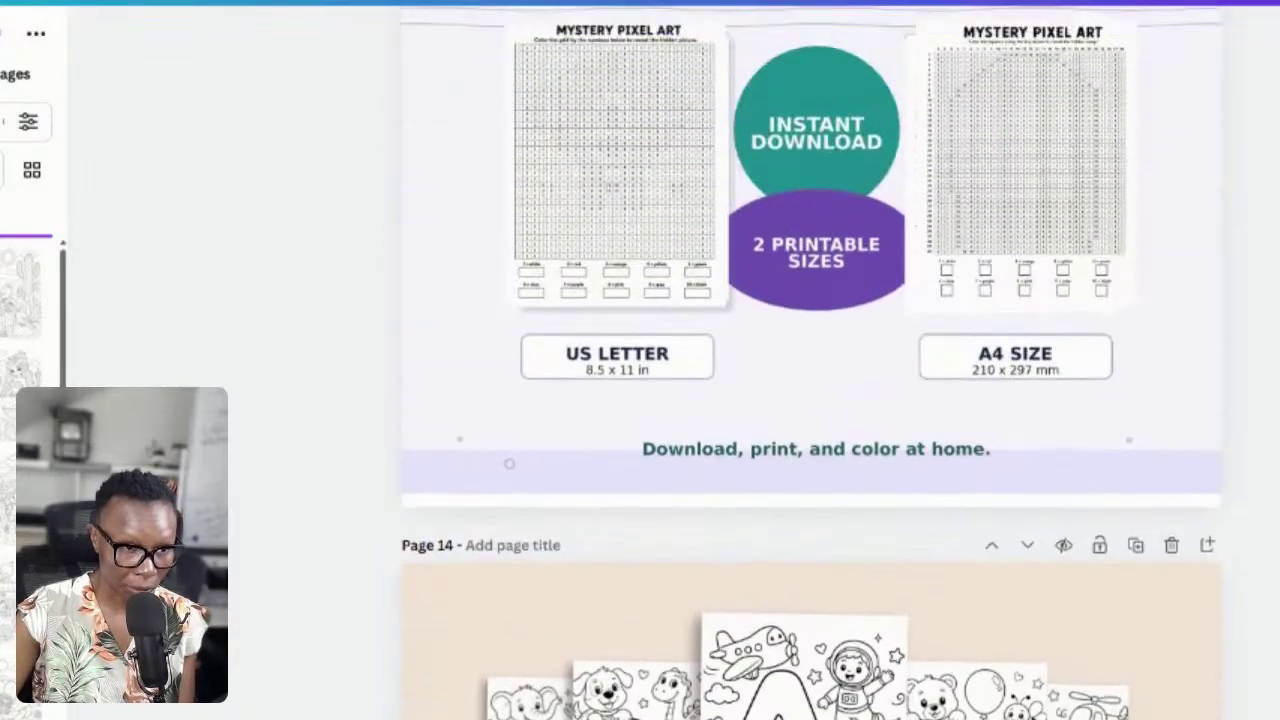
scroll(812, 360, up, 6)
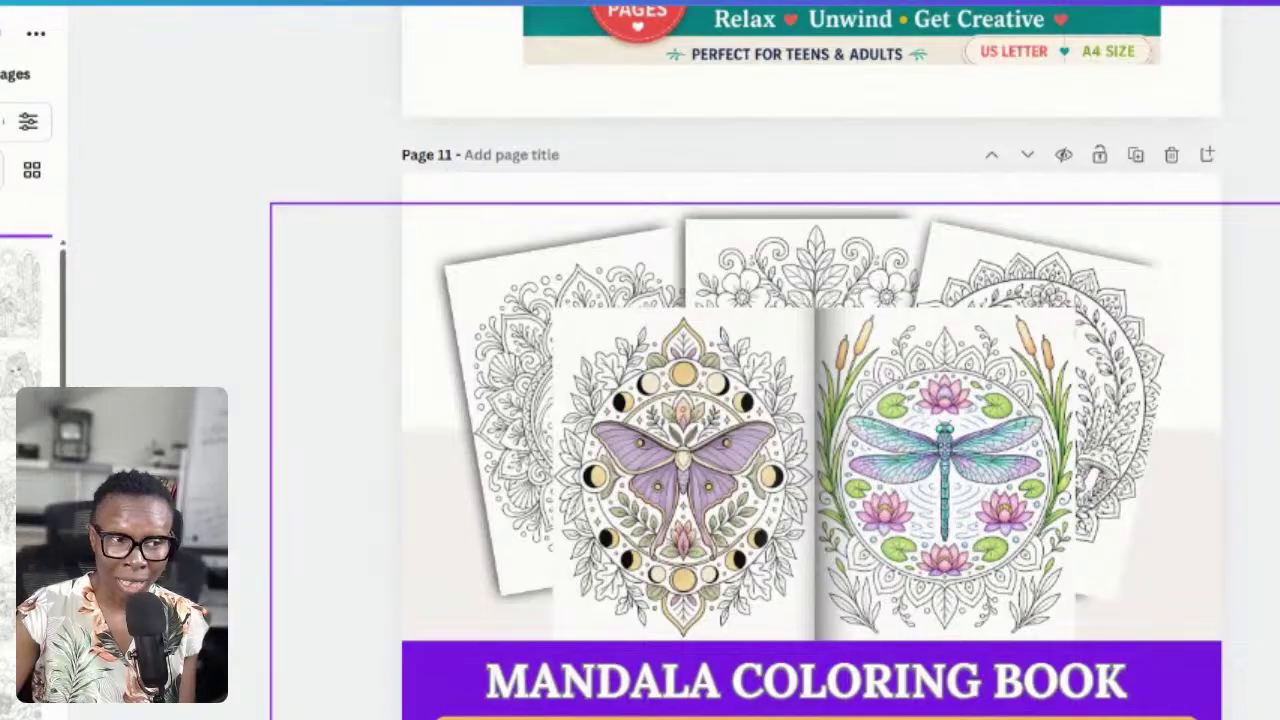
scroll(1147, 514, down, 2)
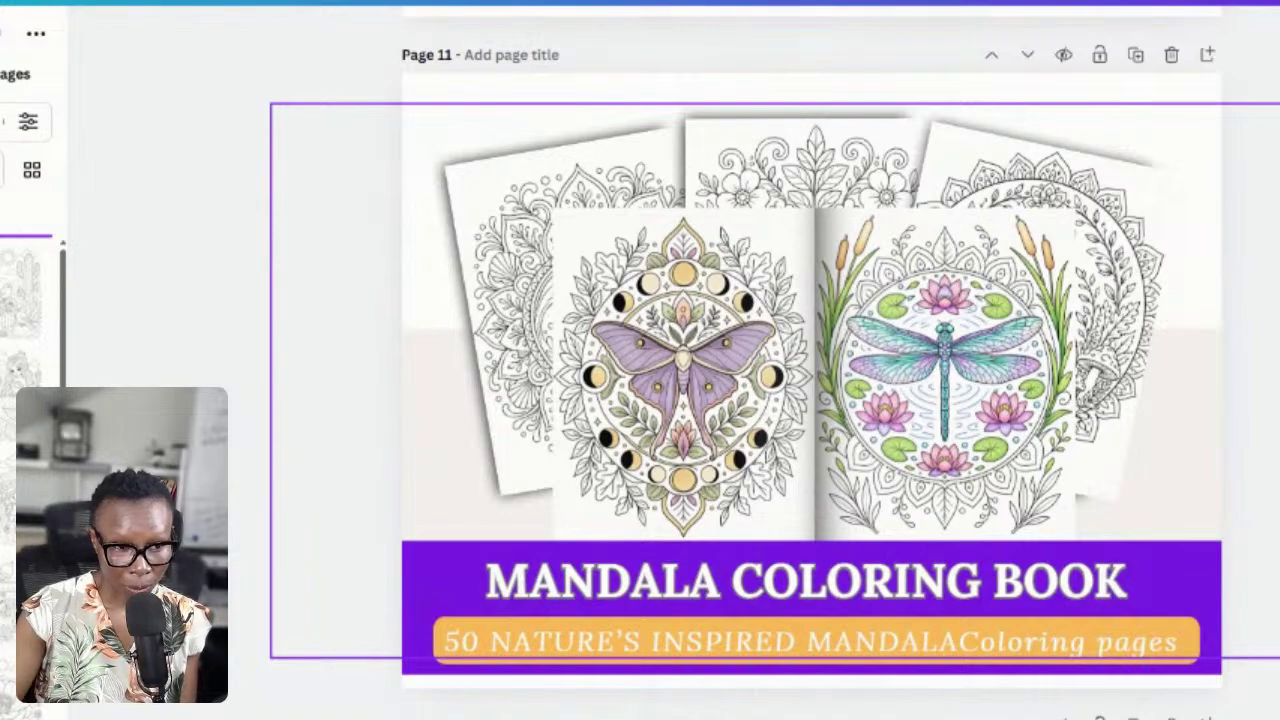
scroll(1237, 474, up, 3)
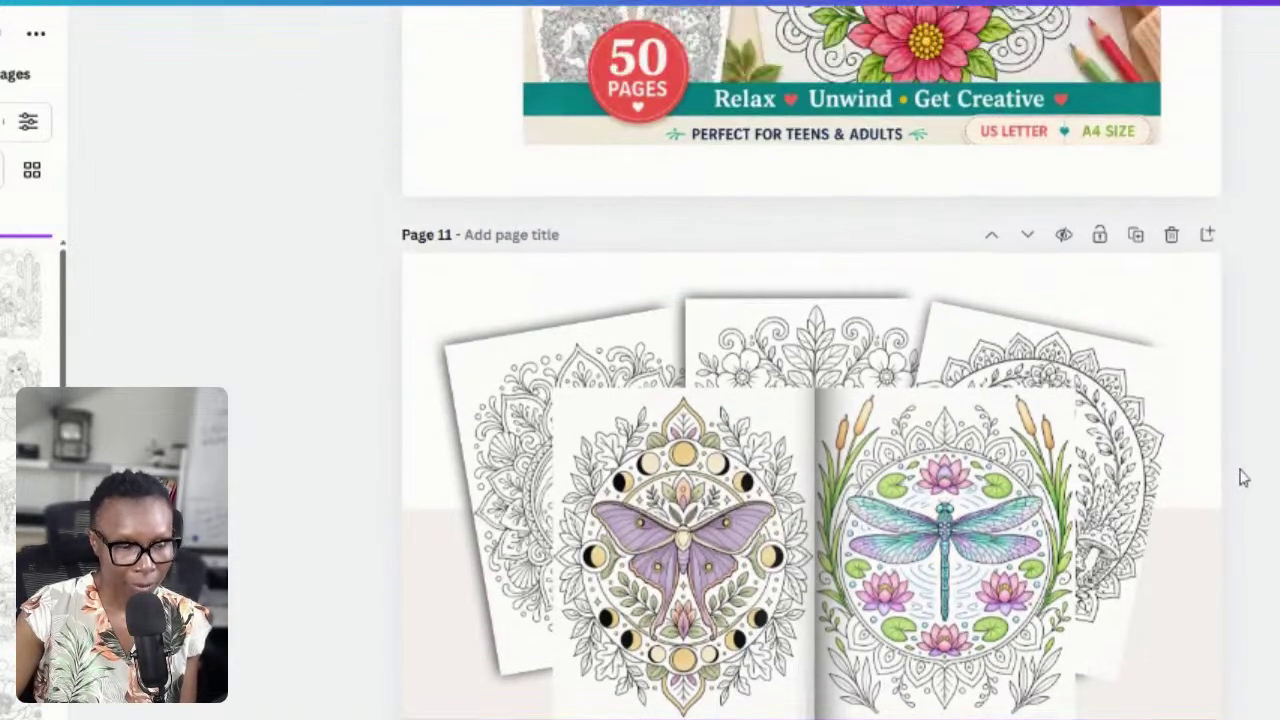
- Center the Mandalas Coloring Book cover image on page 10
scroll(1260, 505, up, 8)
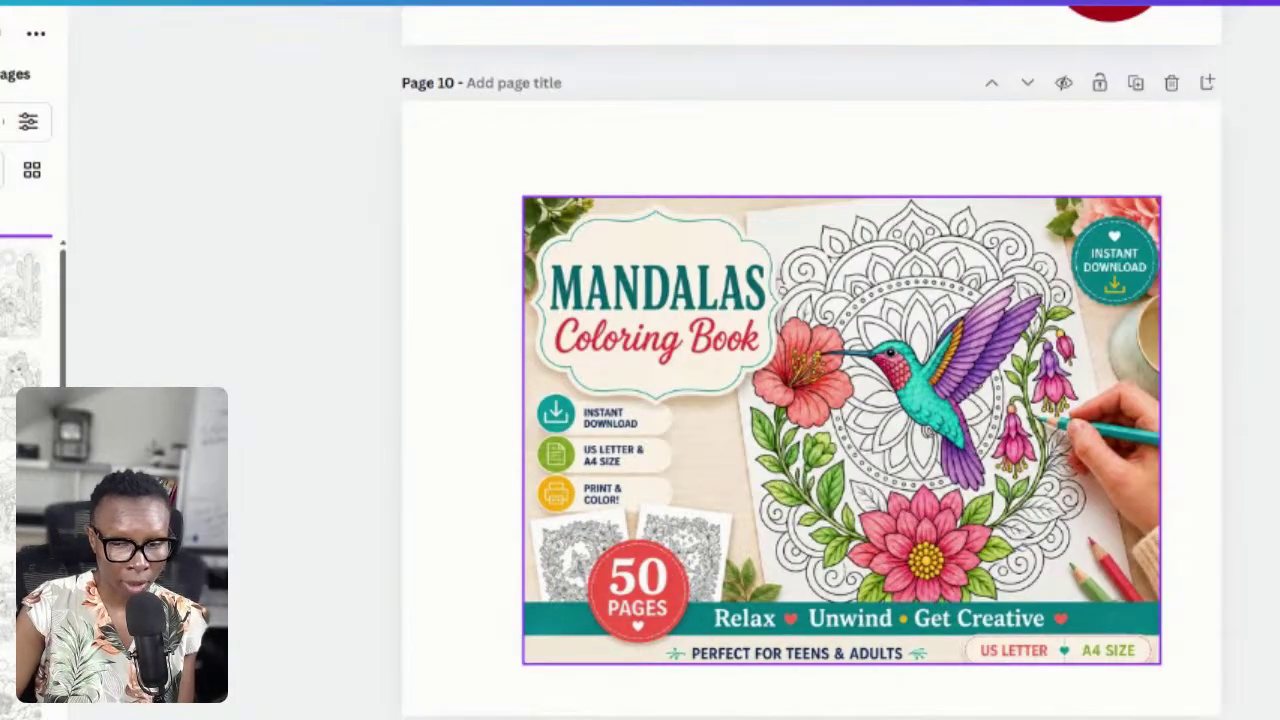
drag(864, 426, 830, 402)
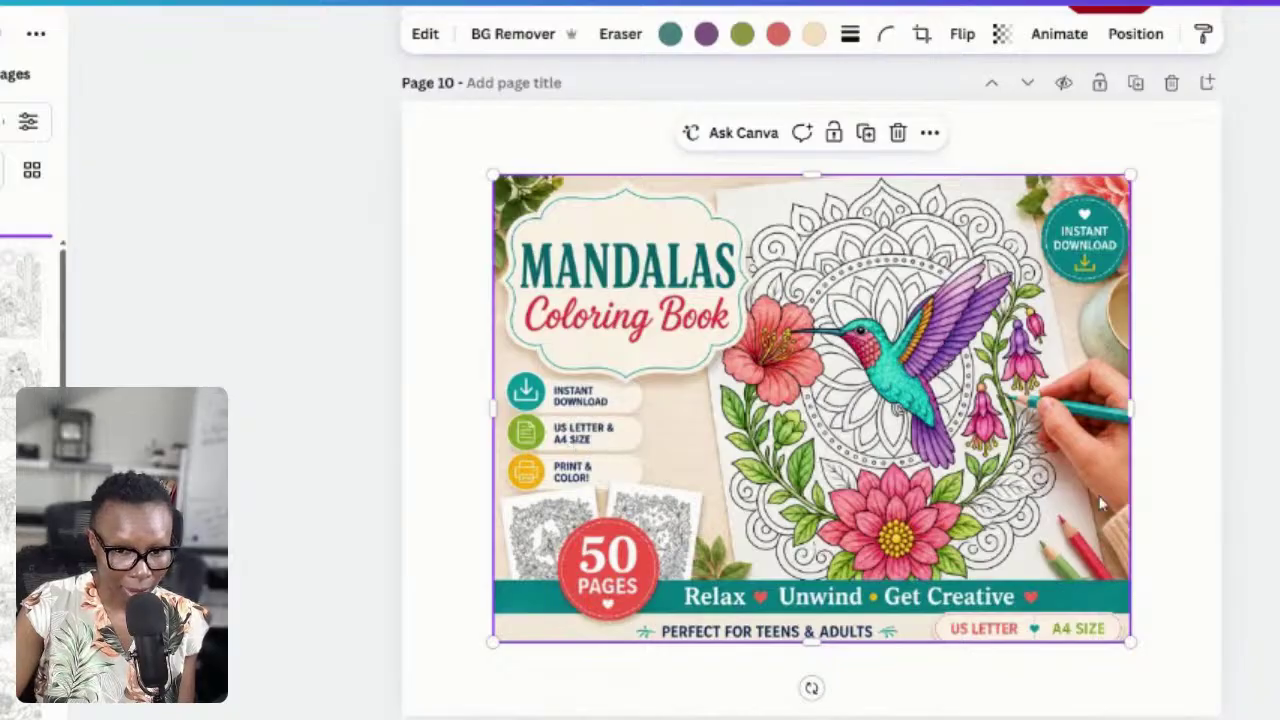
click(1145, 471)
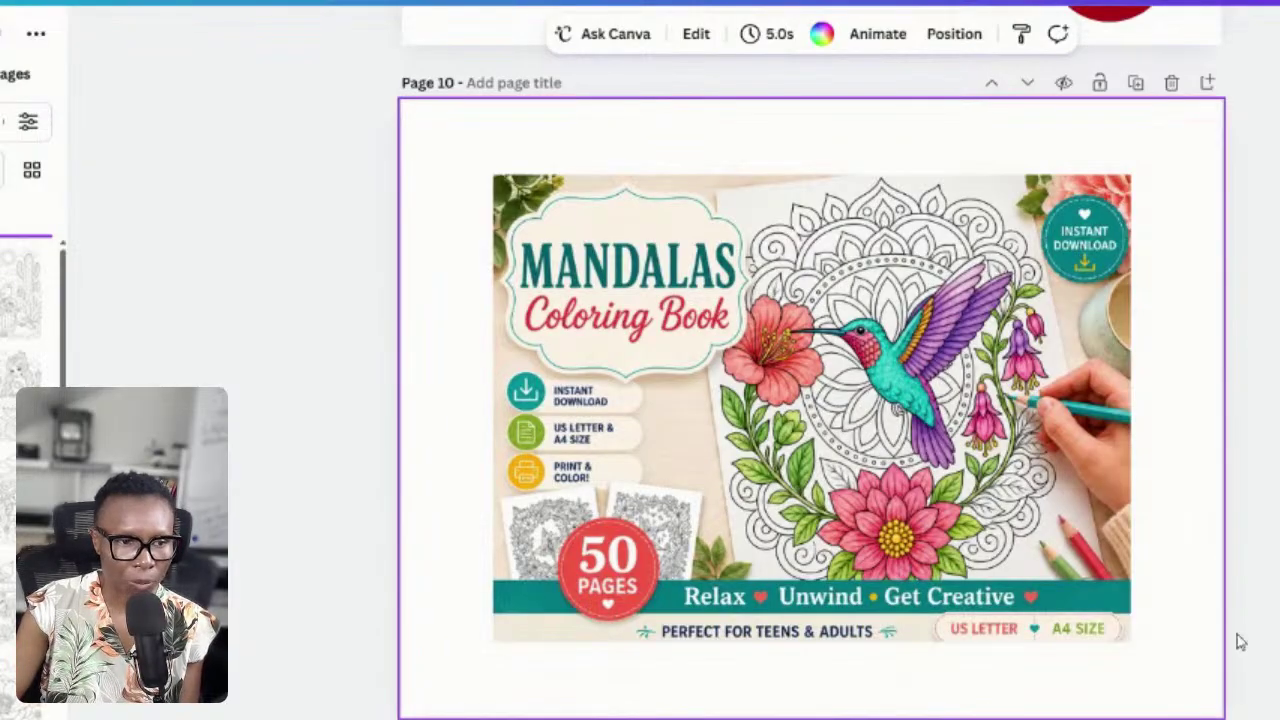
- Change the title of the orange cactus mockup on page 15 to "CACTUS COLORING BOOK"
scroll(1235, 638, down, 10)
scroll(1251, 651, down, 15)
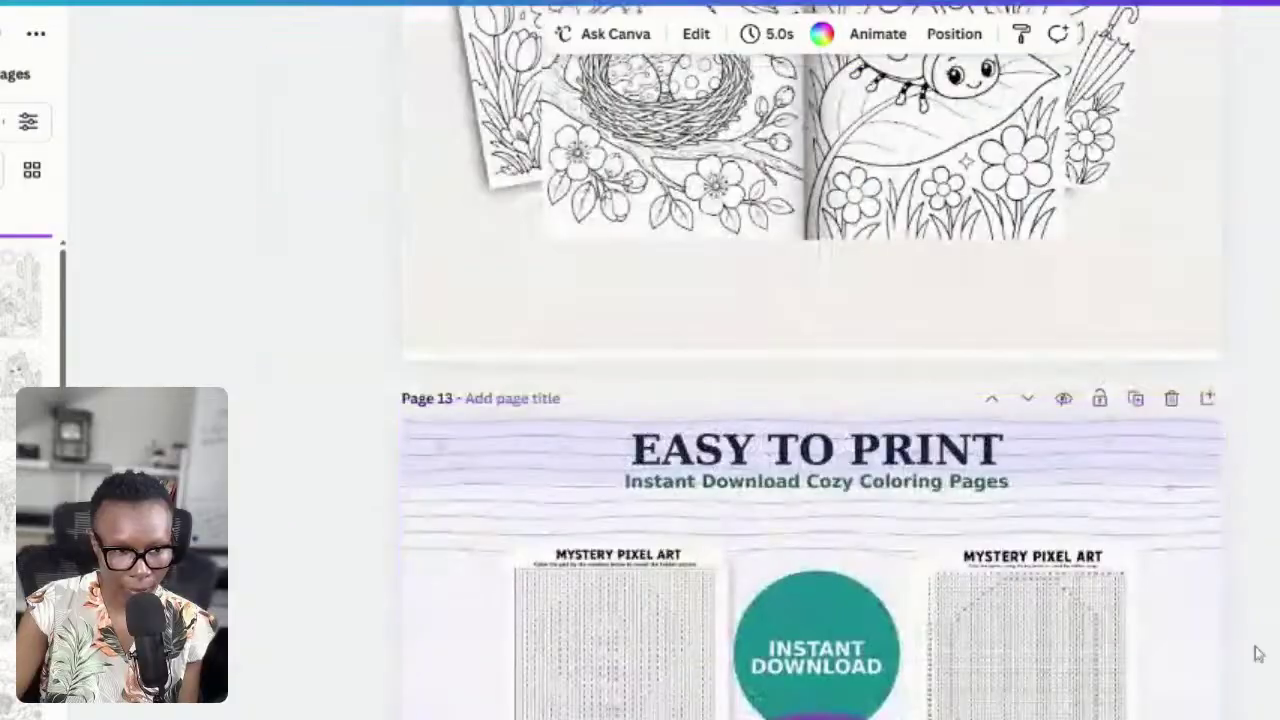
scroll(1171, 630, down, 5)
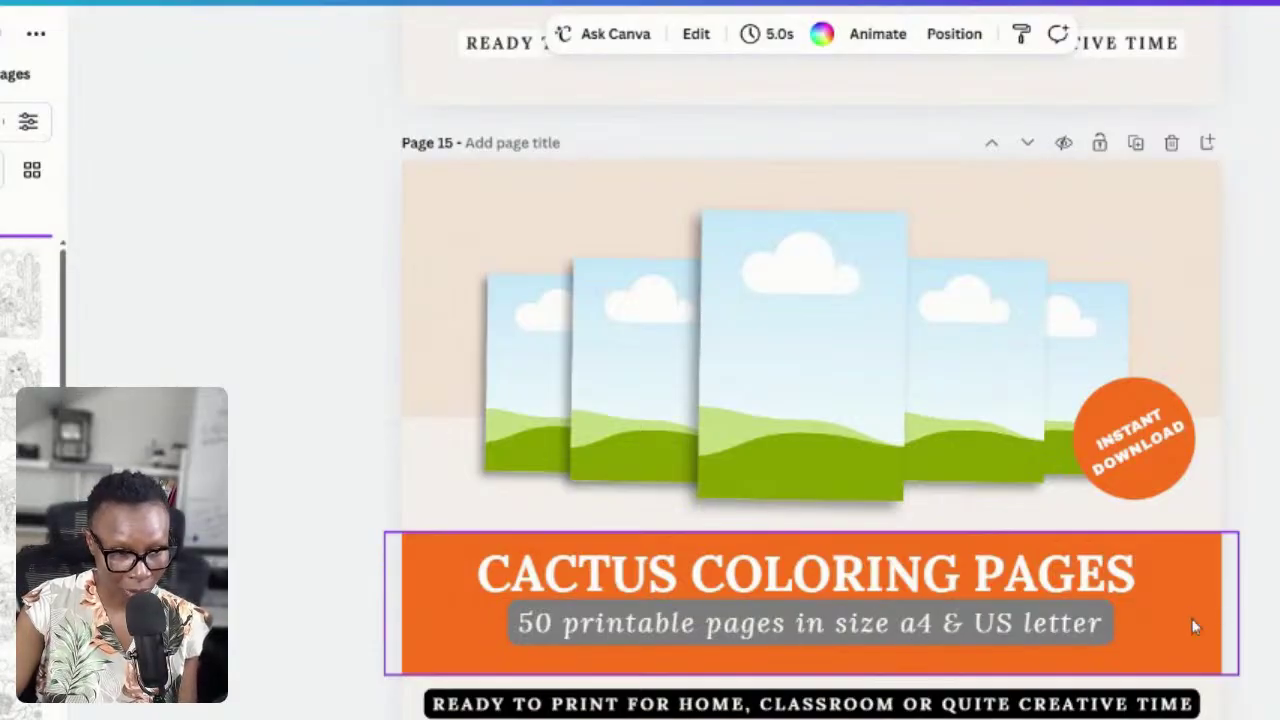
click(787, 591)
click(787, 591)
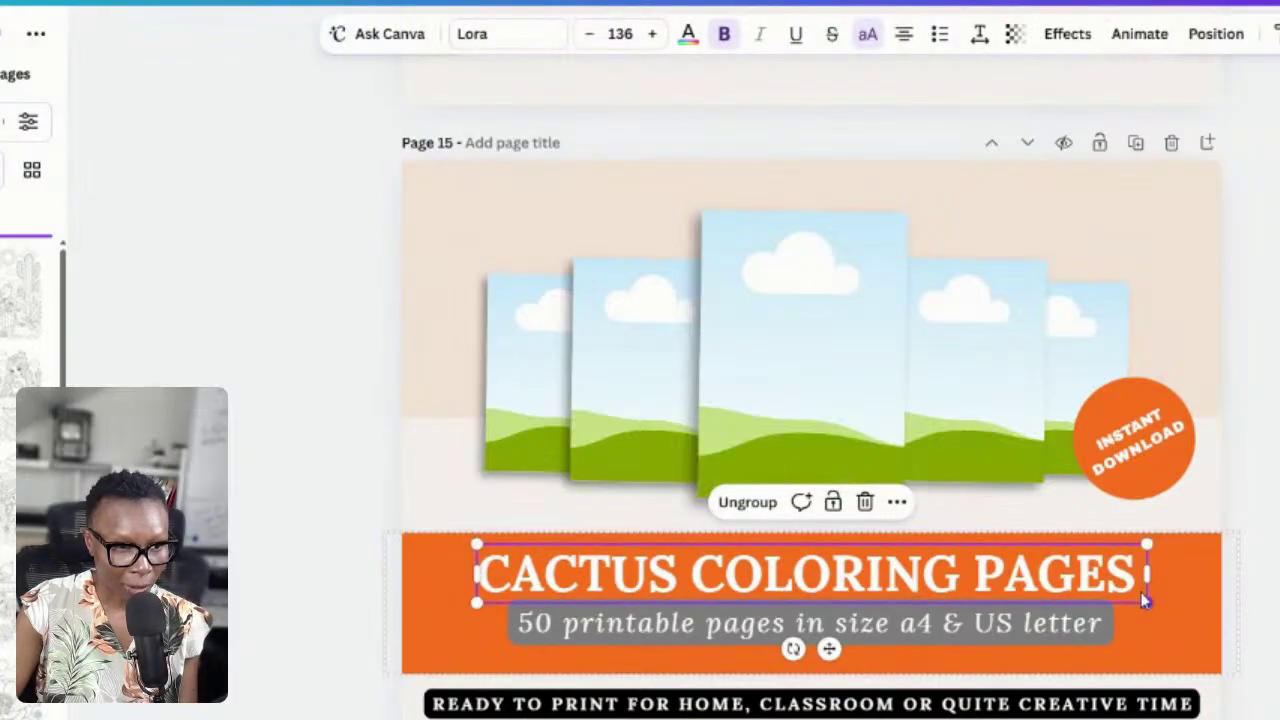
key(ctrl+shift+Left)
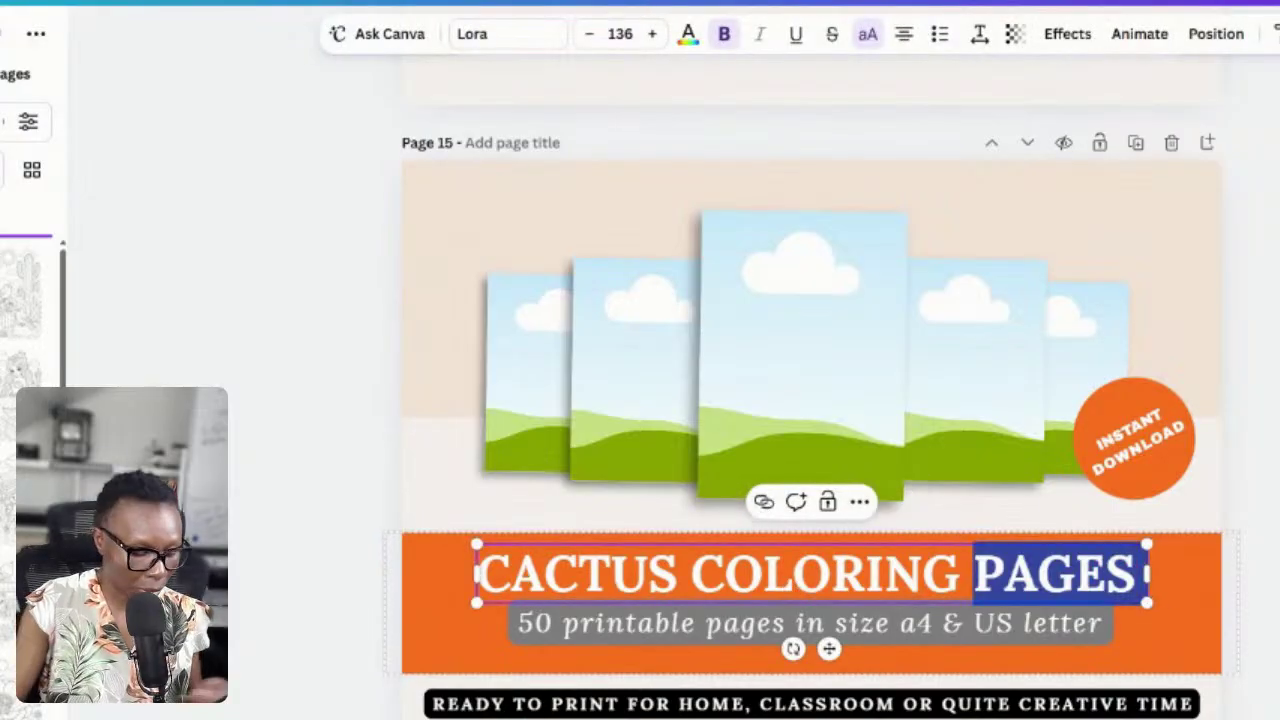
text(BOOK)
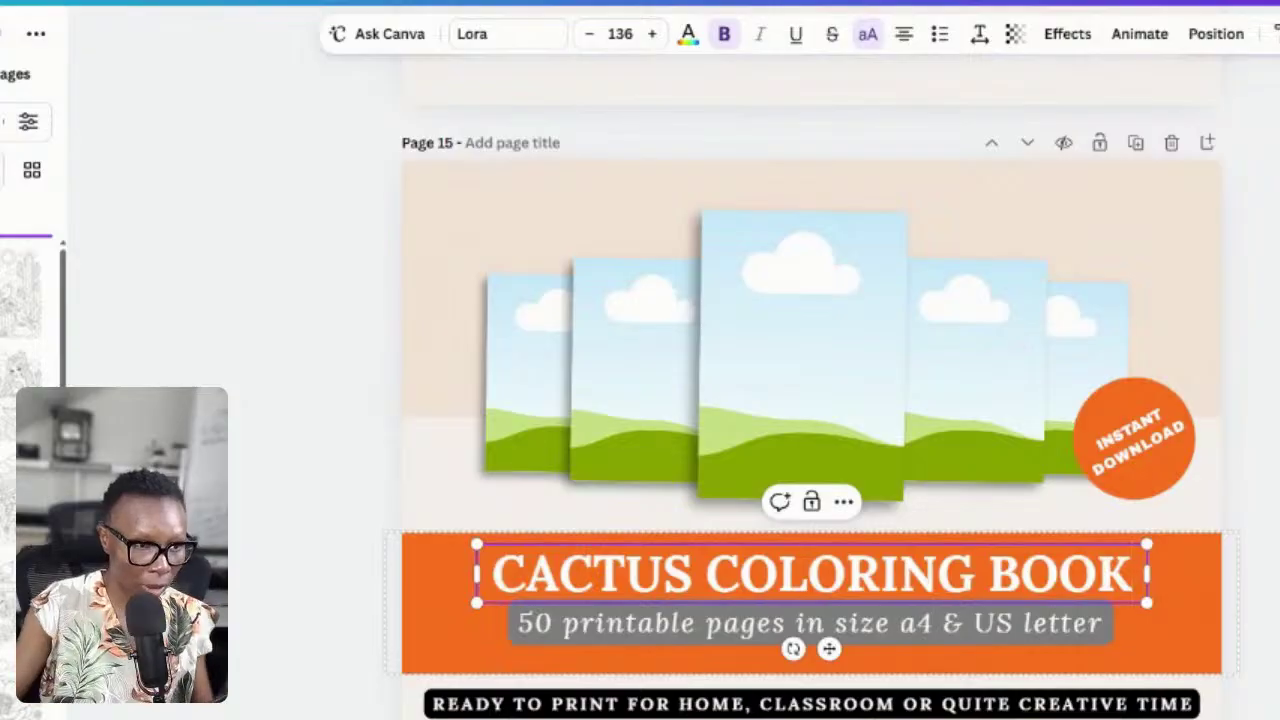
key(Escape)
key(Escape)
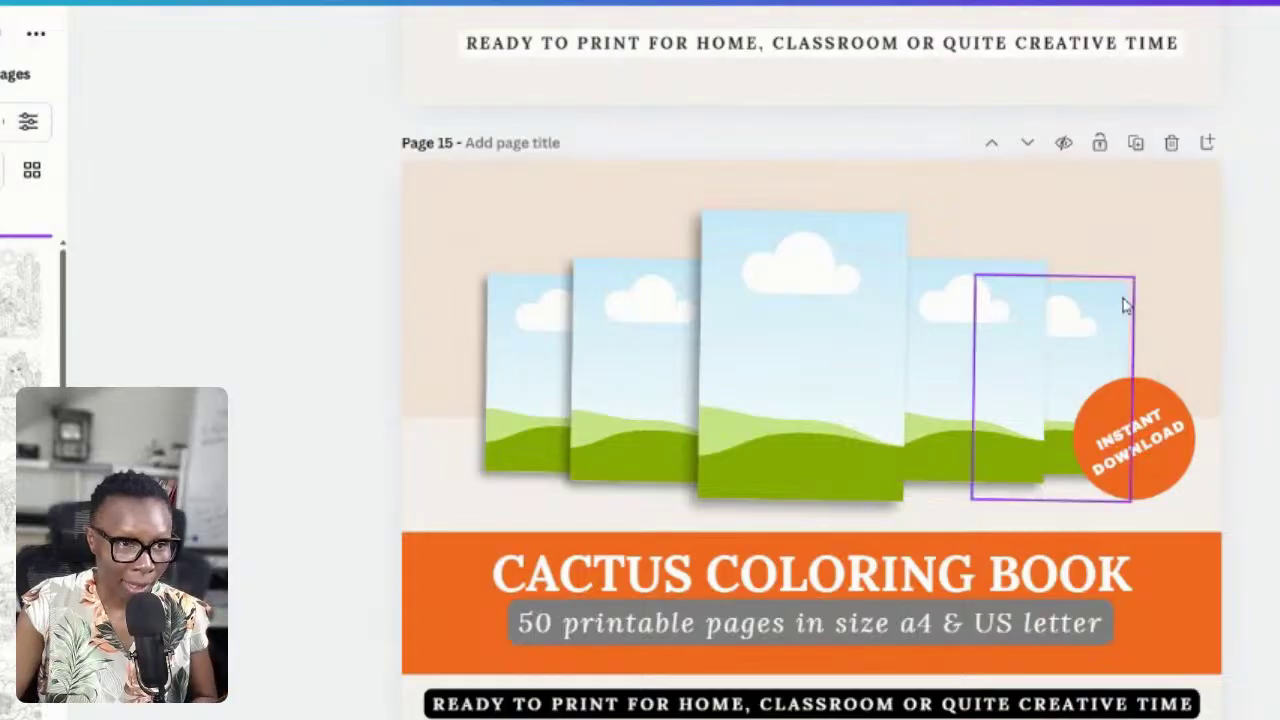
click(1218, 483)
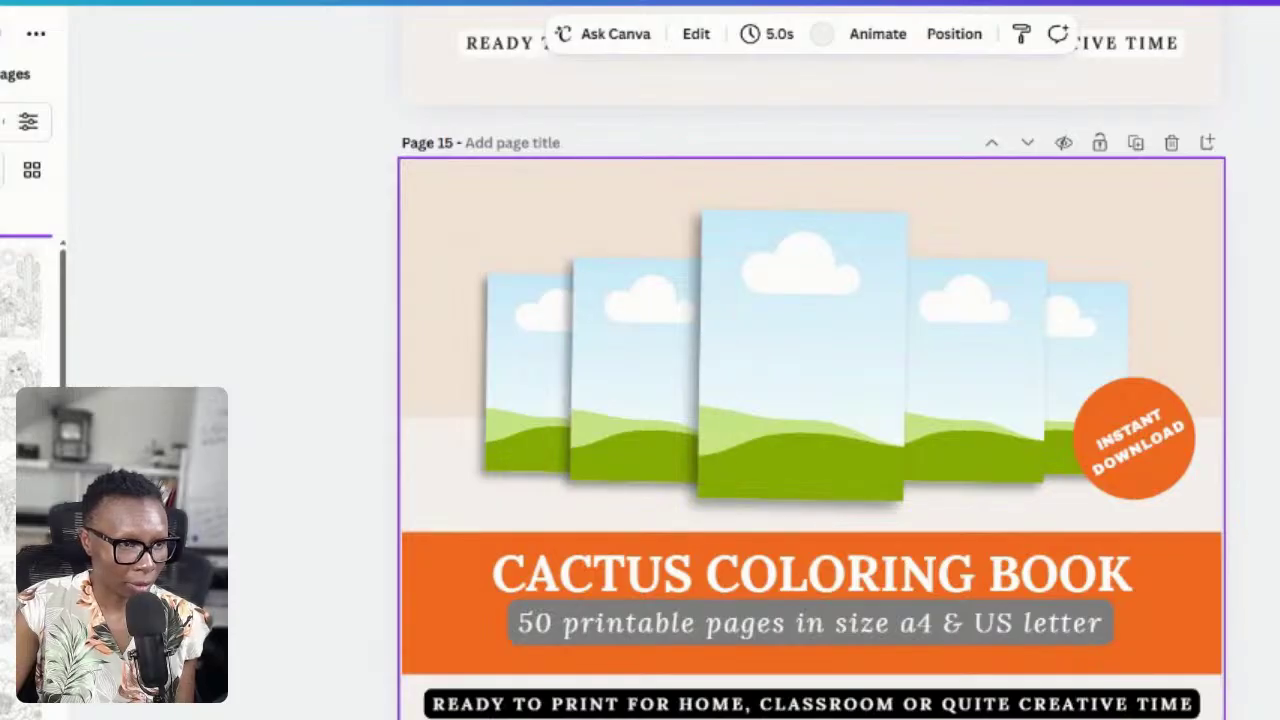
scroll(1140, 337, down, 2)
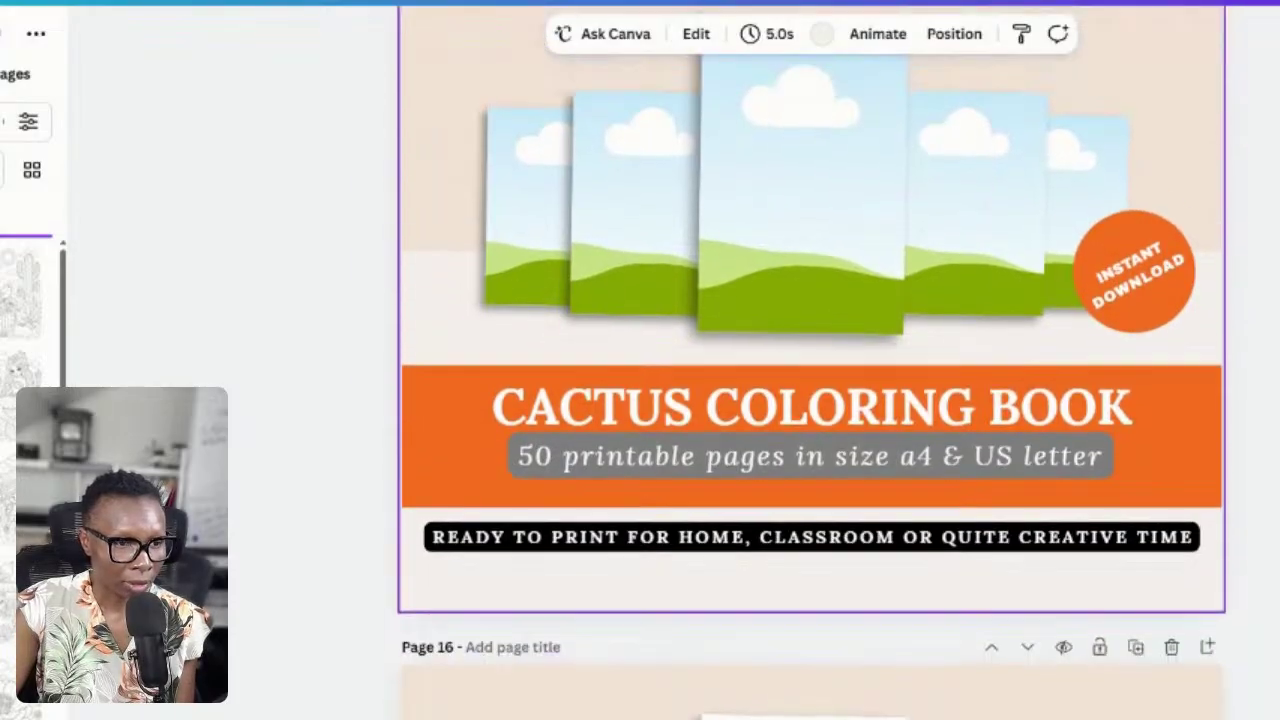
scroll(449, 569, up, 2)
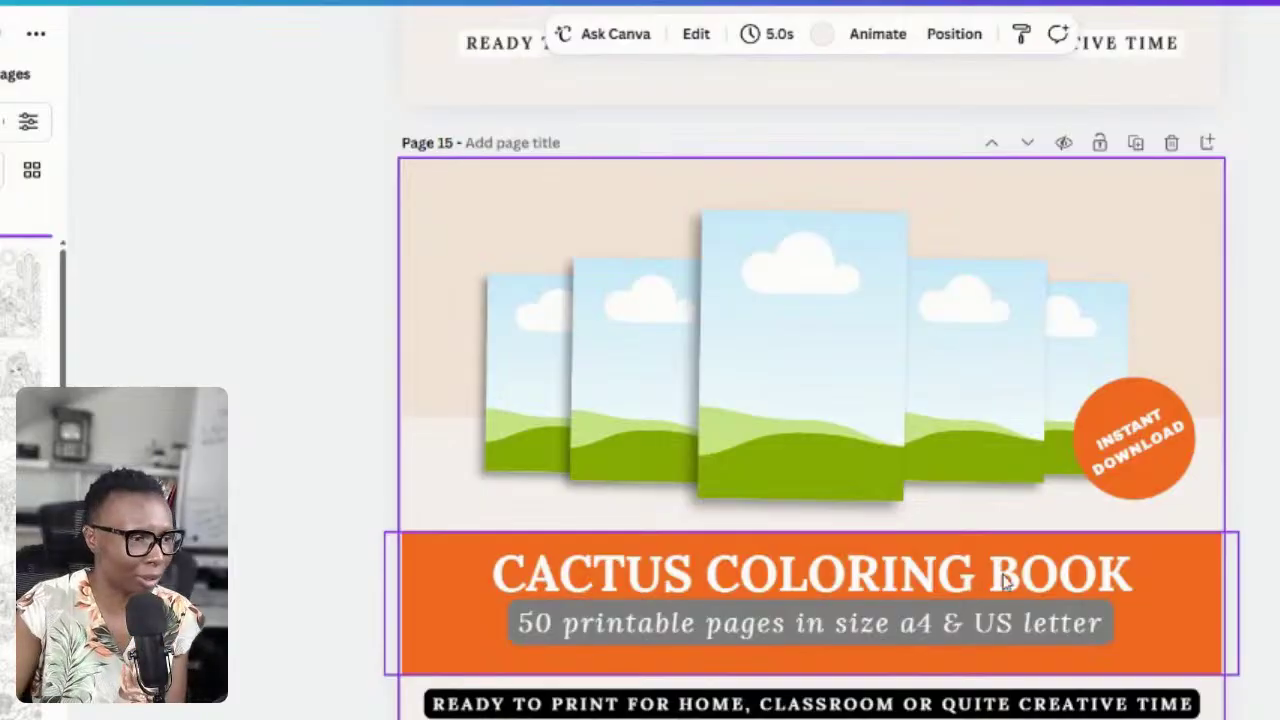
scroll(976, 580, down, 2)
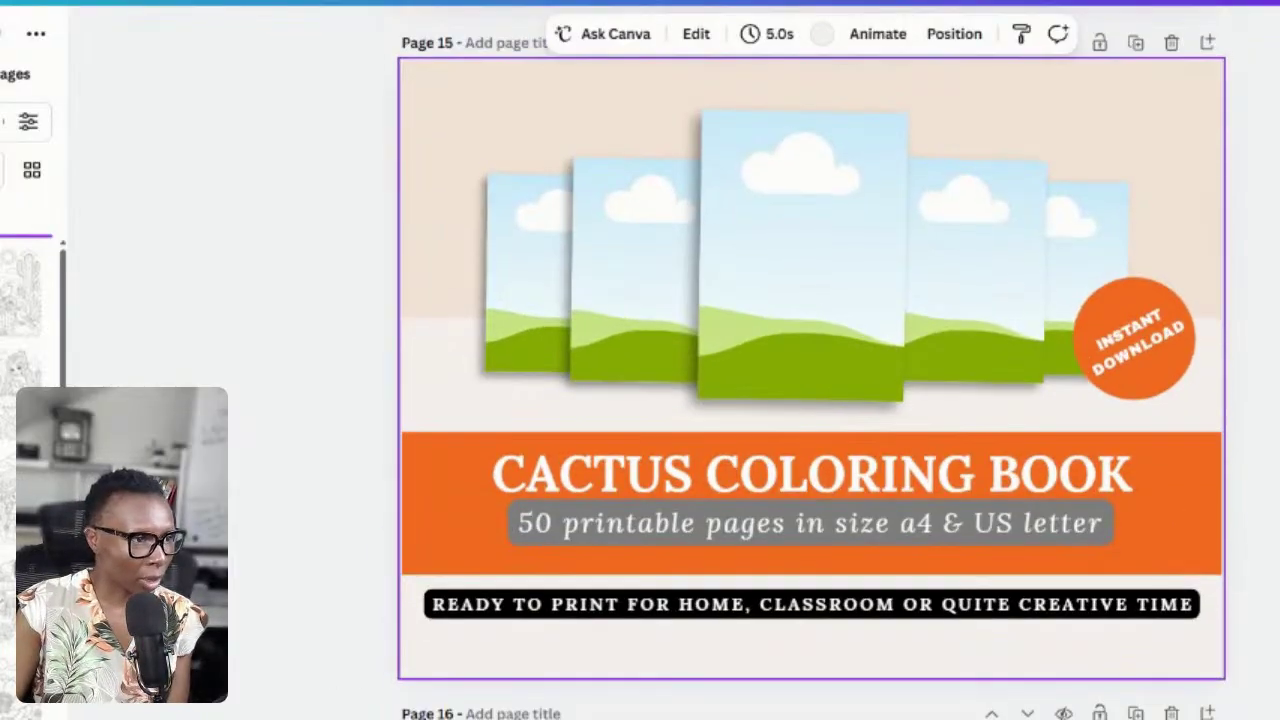
scroll(1006, 423, up, 2)
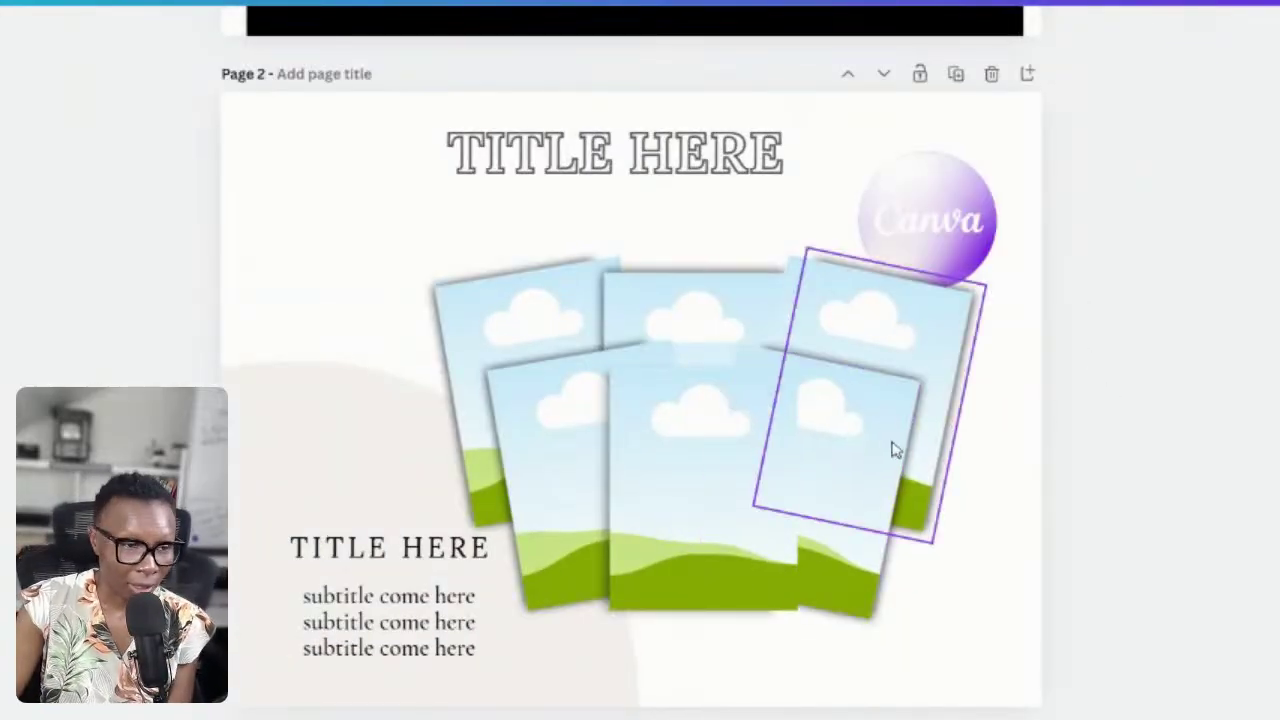
- Examine the blank mockup template layouts on pages 1 to 4, including their image frames, title and feature text placeholders
scroll(621, 212, up, 2)
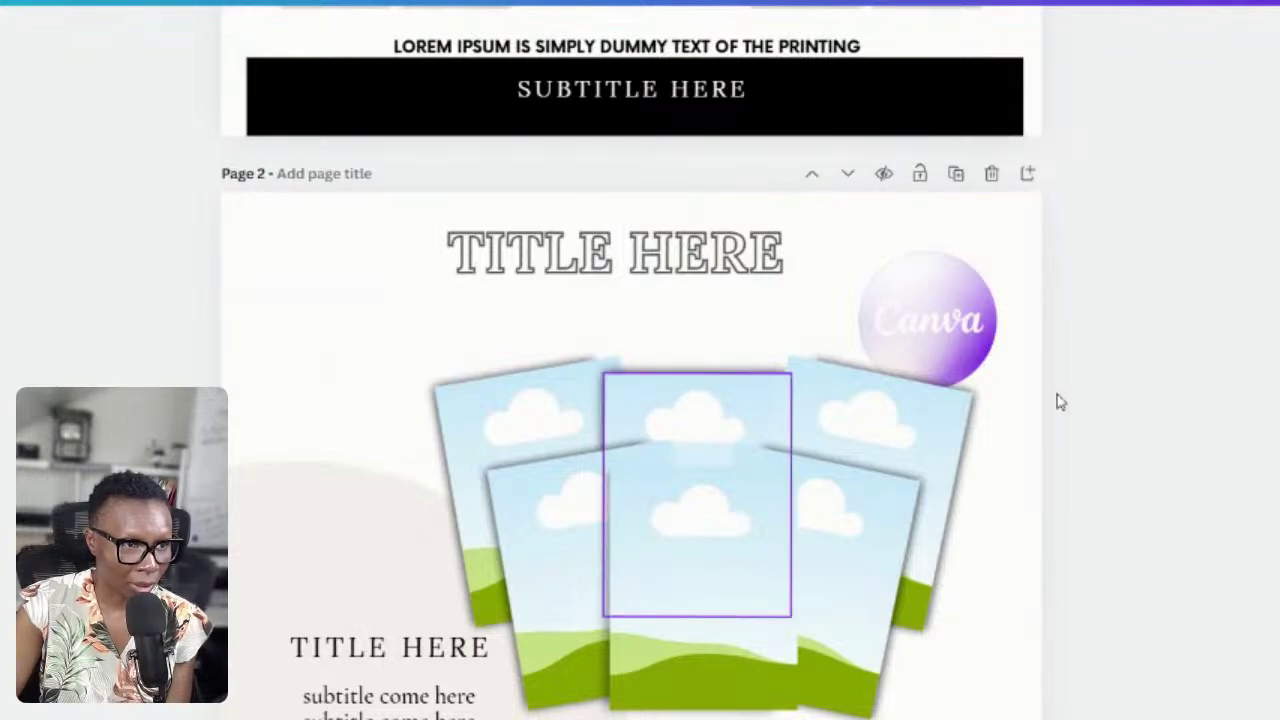
scroll(1060, 398, up, 3)
scroll(1063, 401, up, 3)
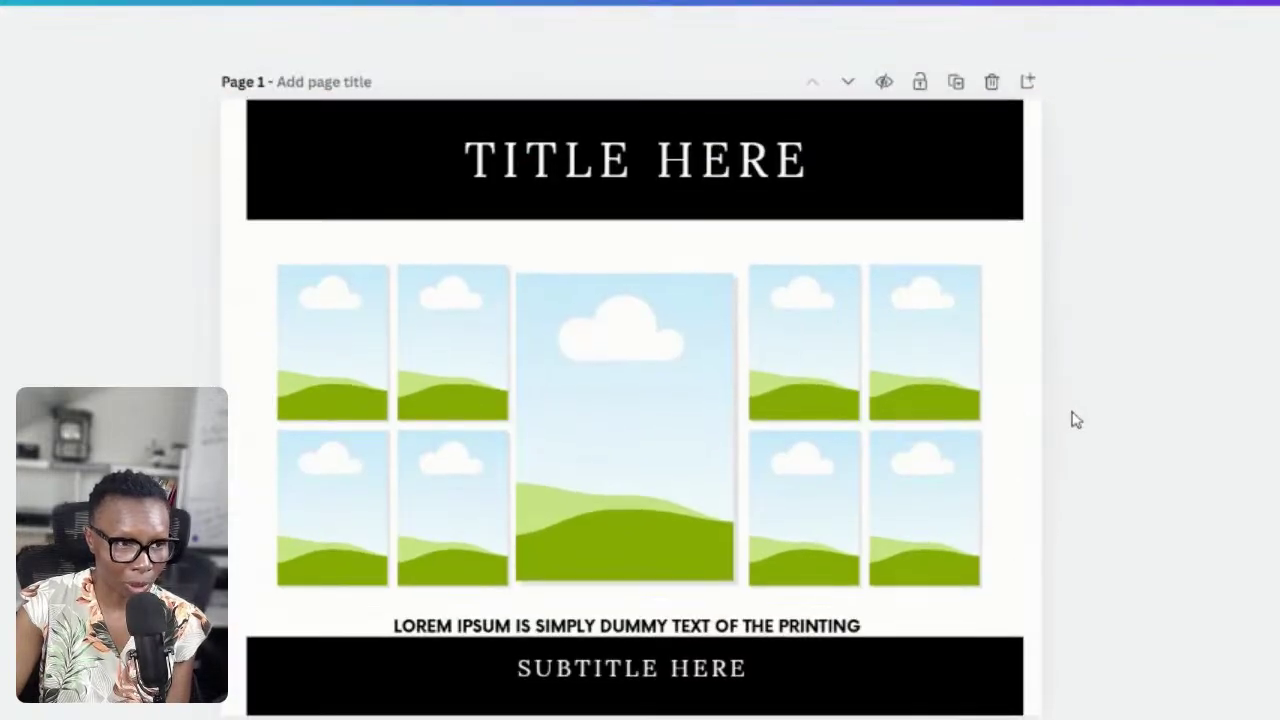
scroll(1071, 420, down, 2)
scroll(1075, 420, down, 1)
scroll(1074, 418, up, 2)
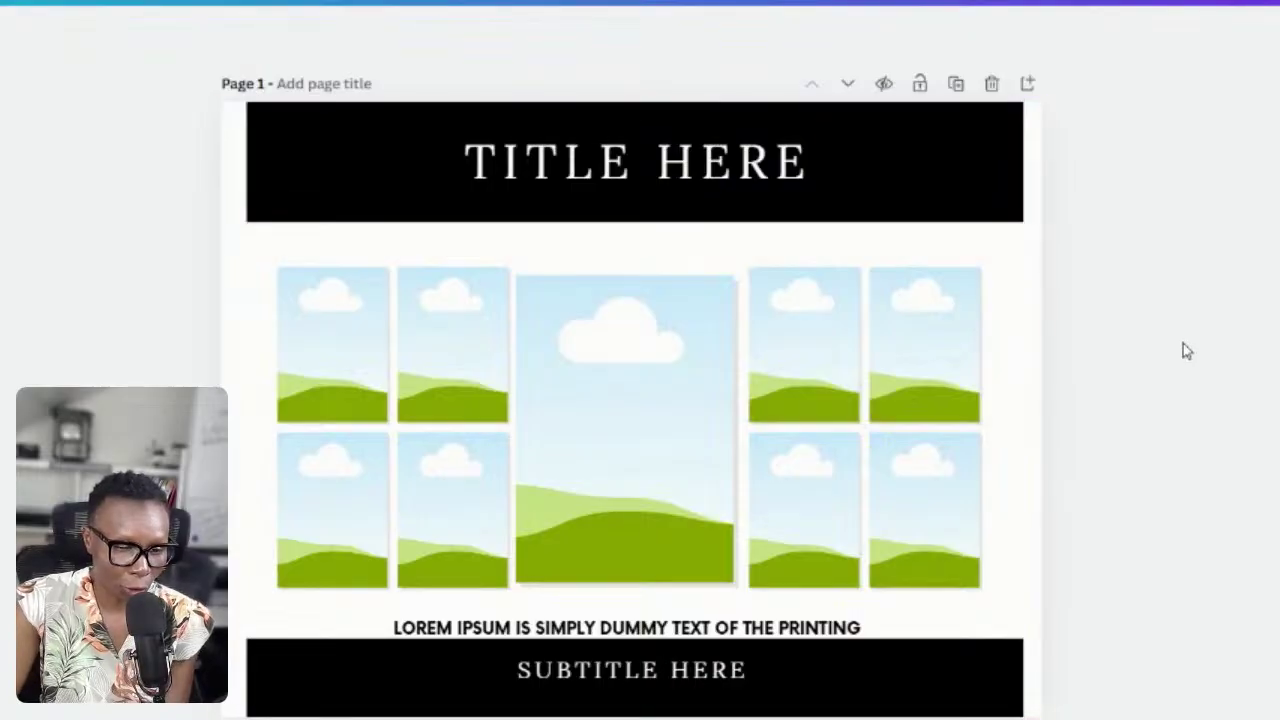
scroll(1183, 346, down, 1)
scroll(1135, 350, down, 10)
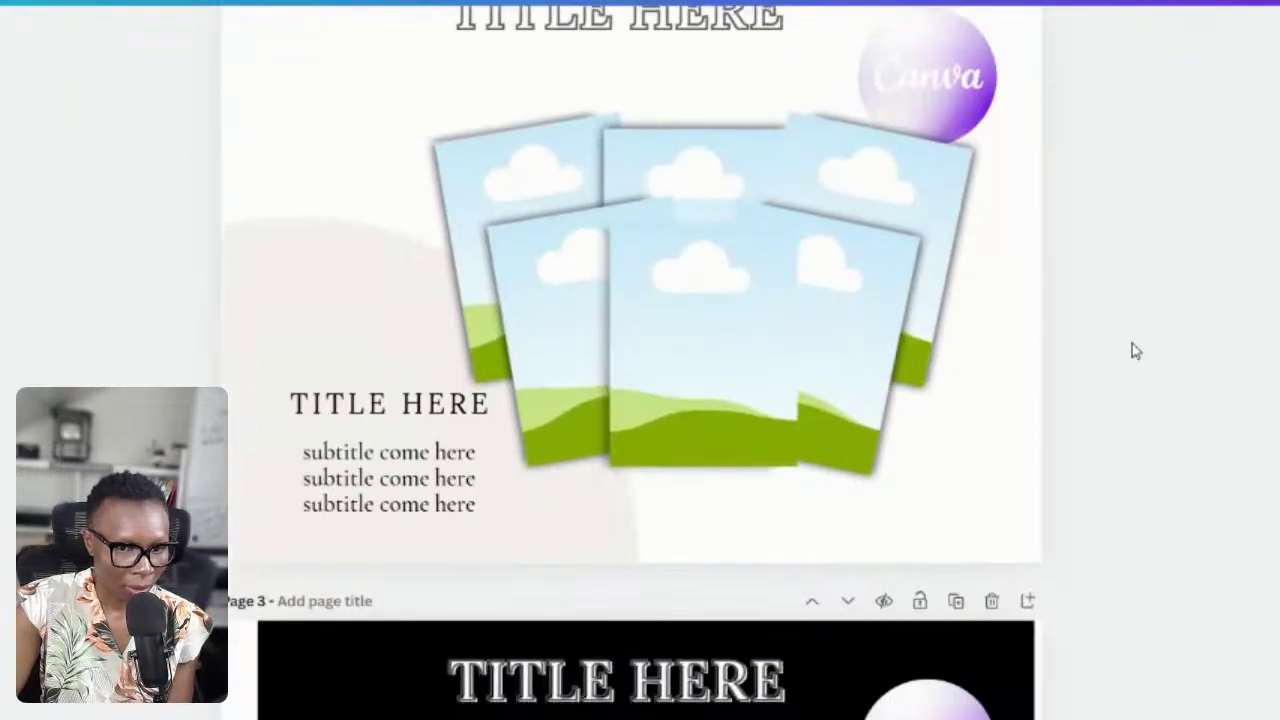
scroll(1128, 350, down, 10)
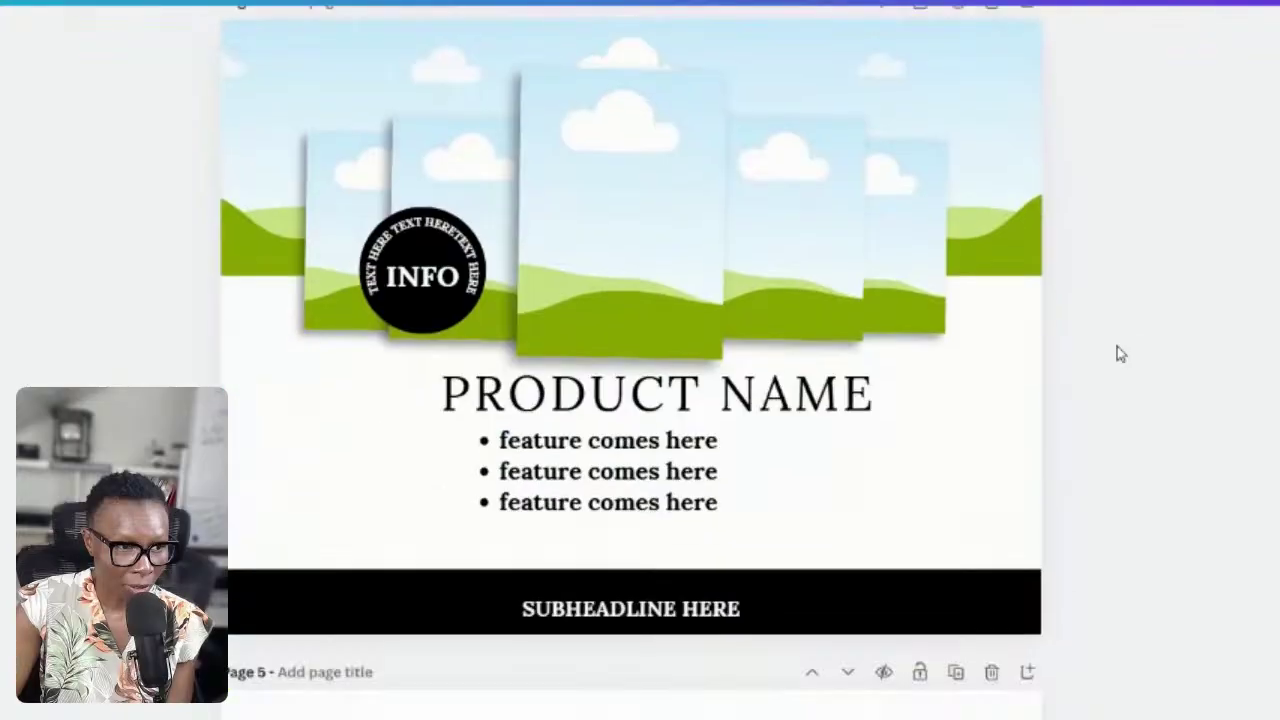
scroll(960, 450, down, 1)
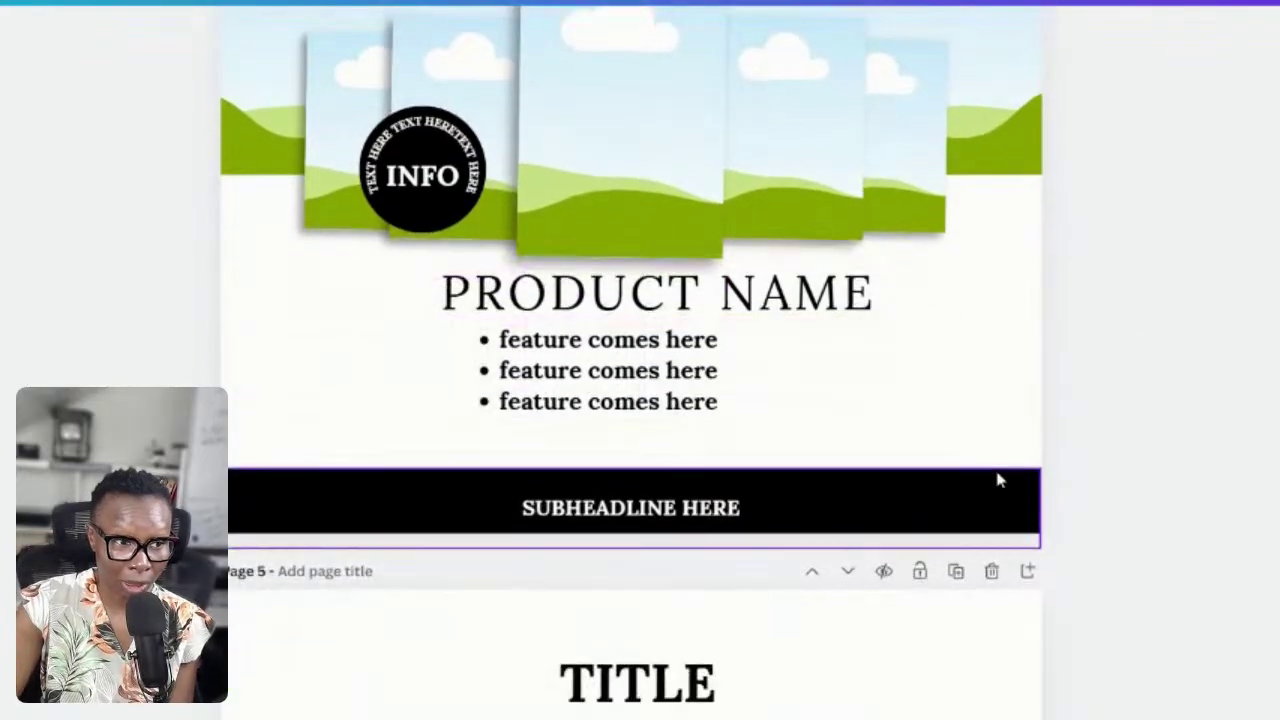
scroll(1000, 477, up, 1)
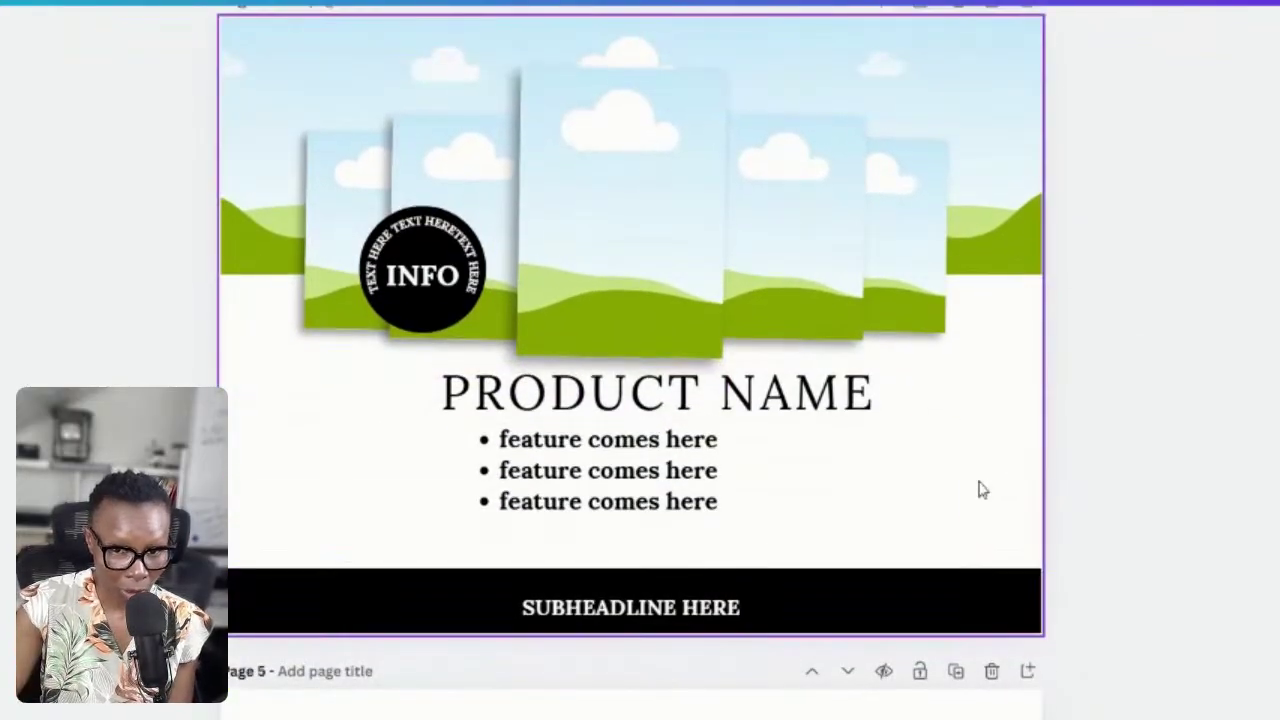
scroll(975, 470, up, 2)
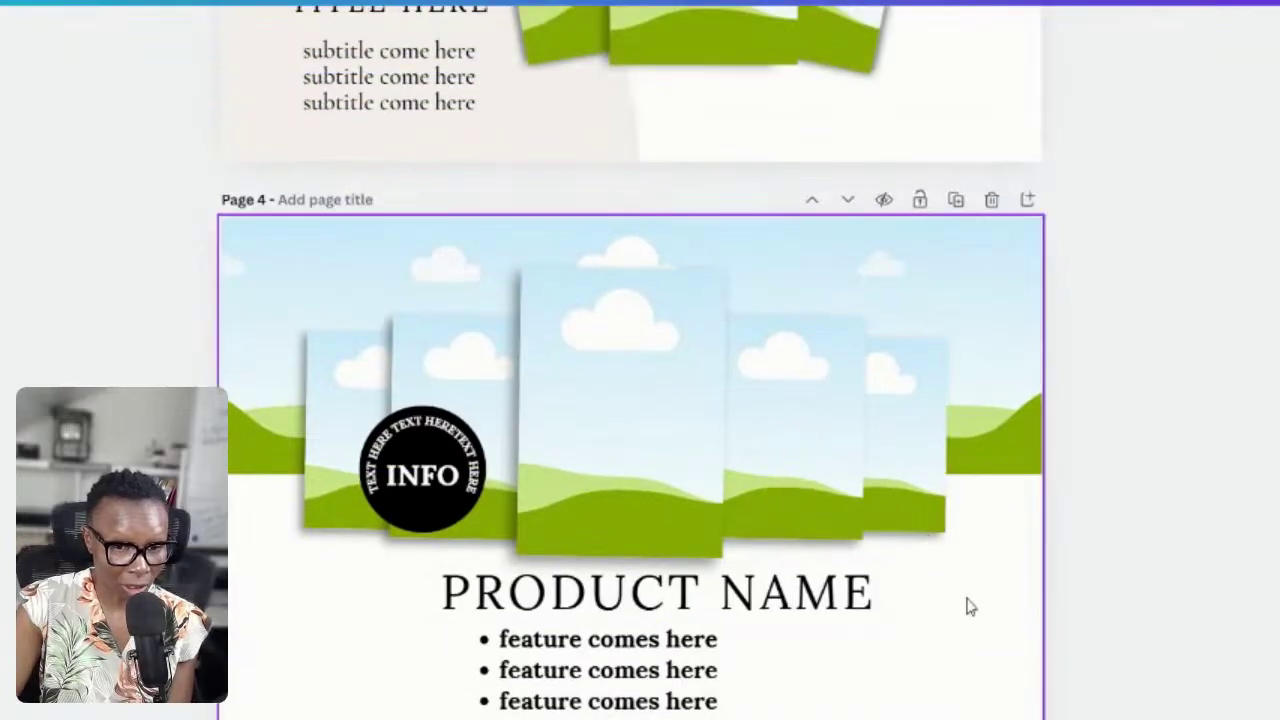
scroll(966, 606, down, 3)
scroll(968, 570, down, 6)
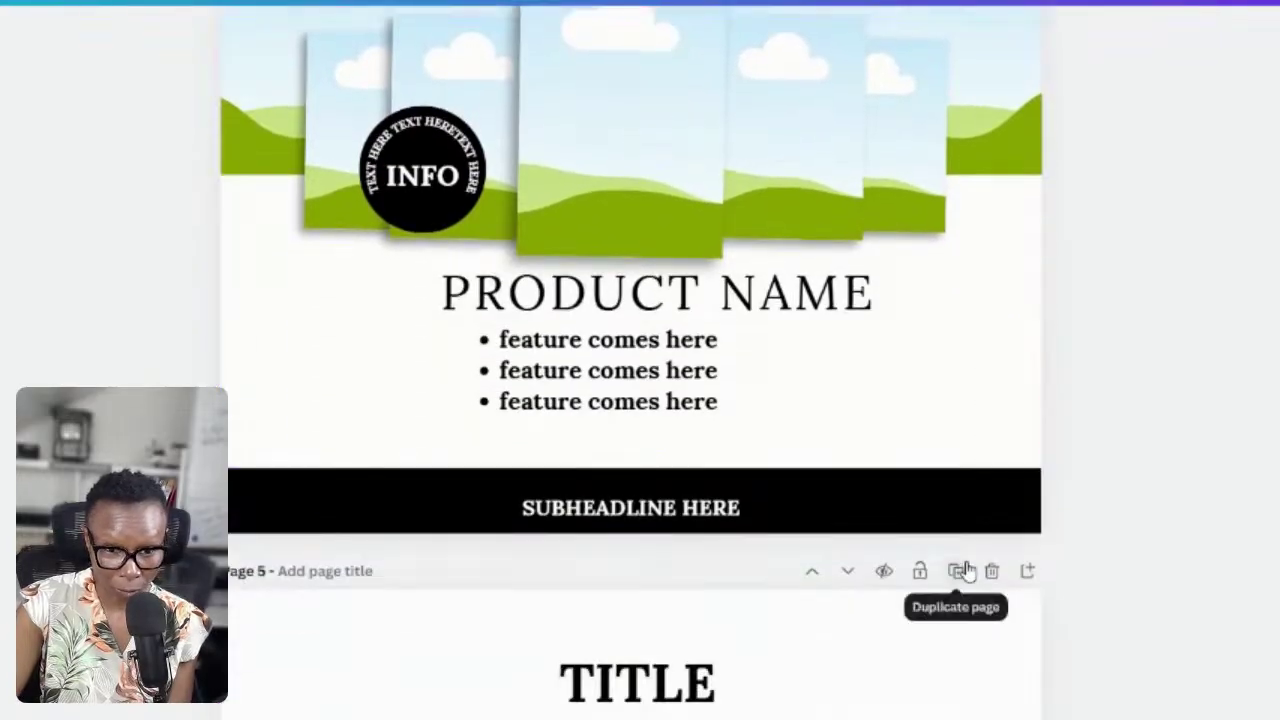
- Place the large cactus flower coloring page in the frame just left of centre on the page 15 cactus mockup
scroll(977, 555, down, 15)
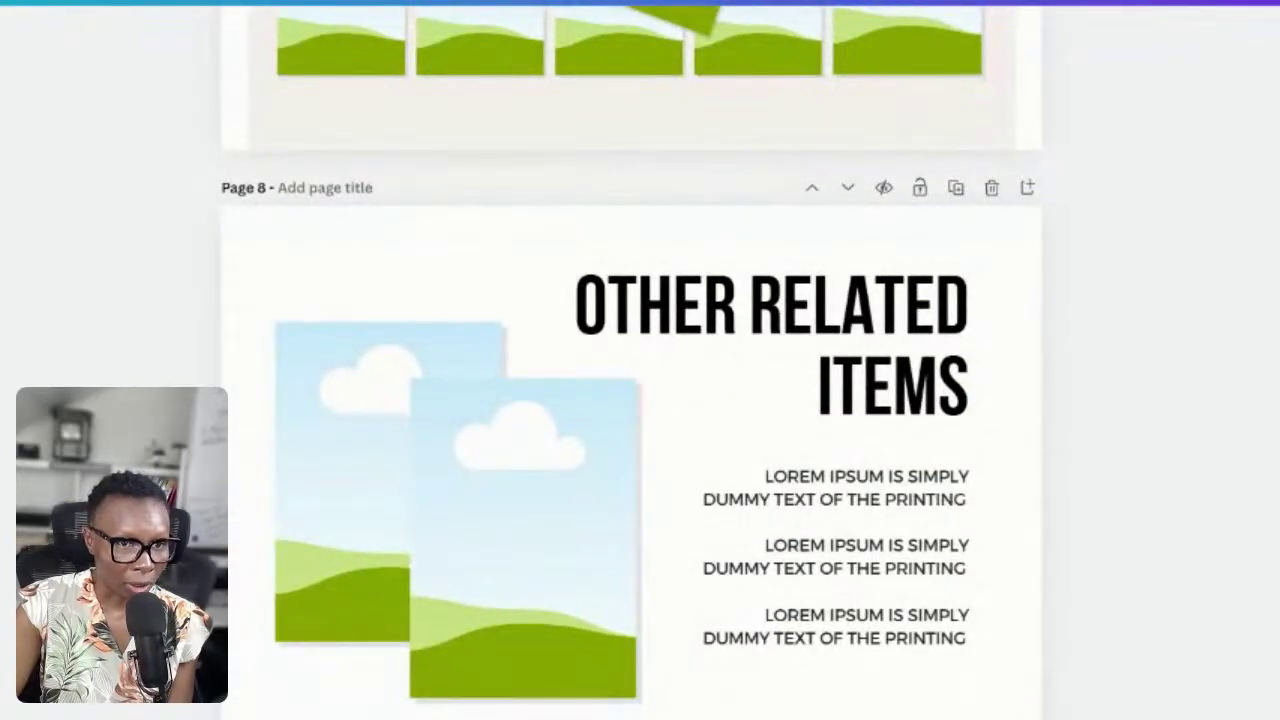
scroll(630, 372, down, 20)
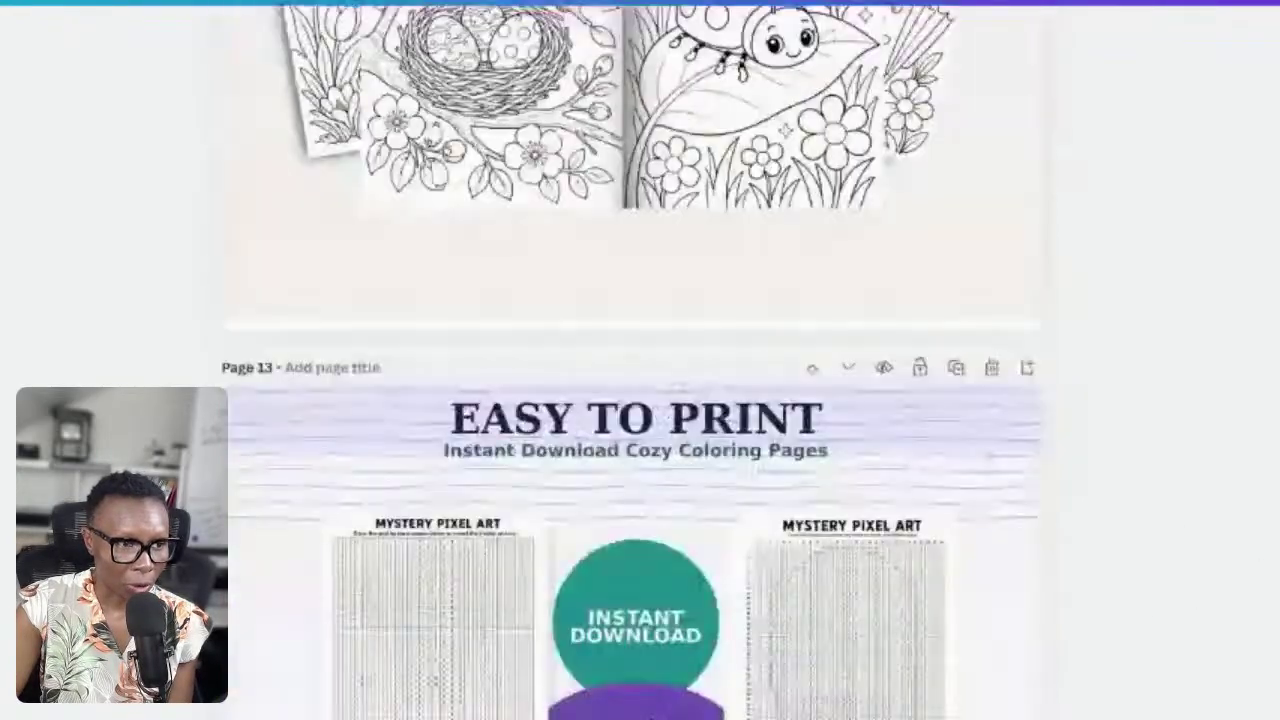
scroll(630, 372, down, 15)
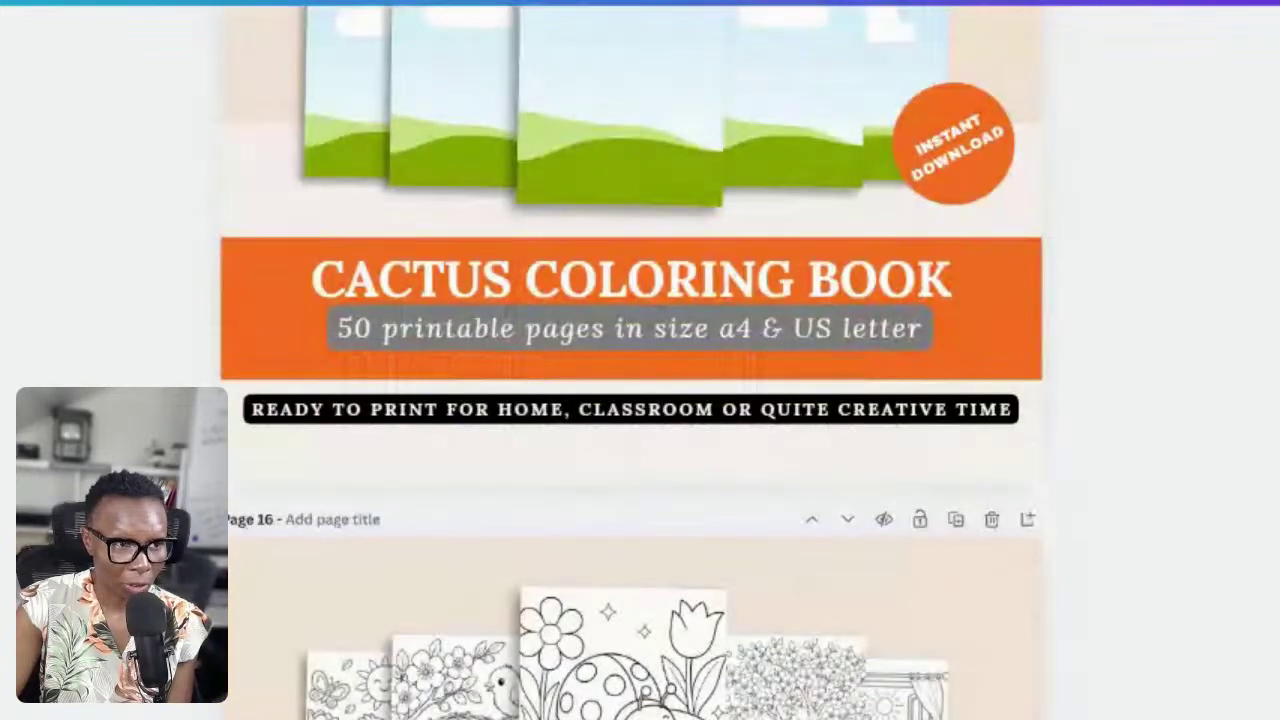
scroll(630, 372, up, 4)
scroll(630, 372, down, 2)
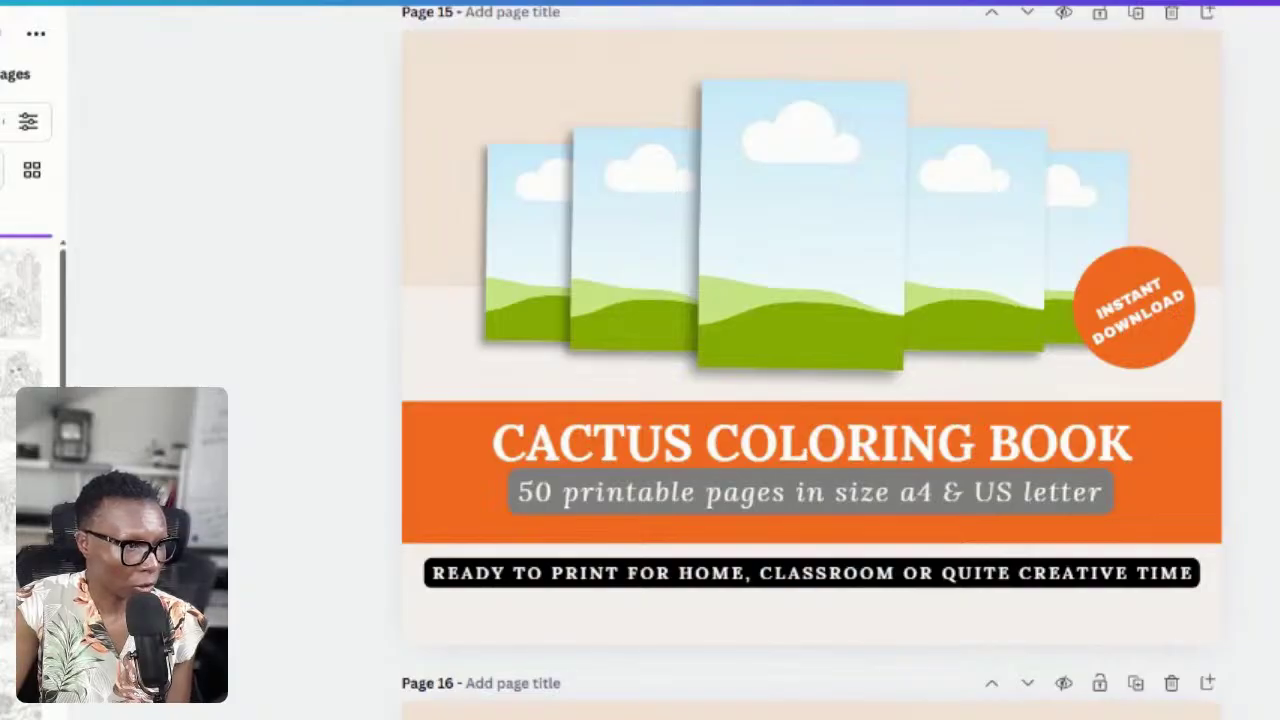
scroll(21, 320, down, 5)
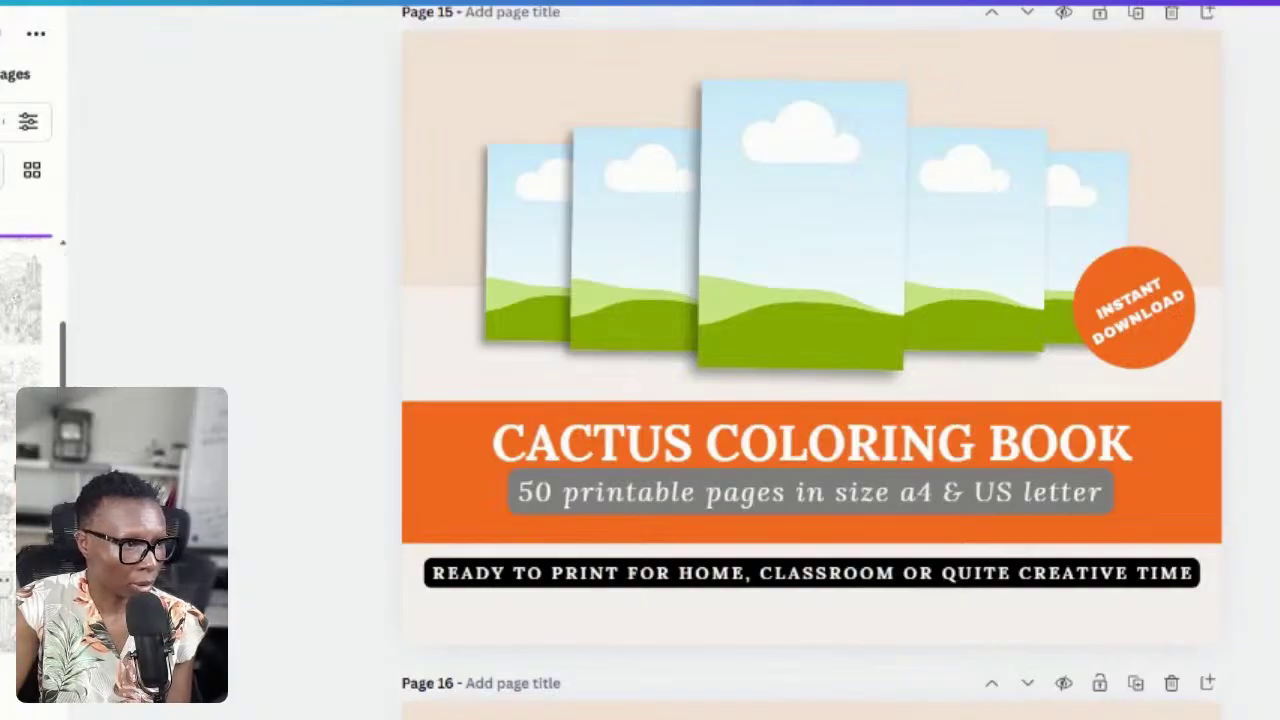
click(5, 525)
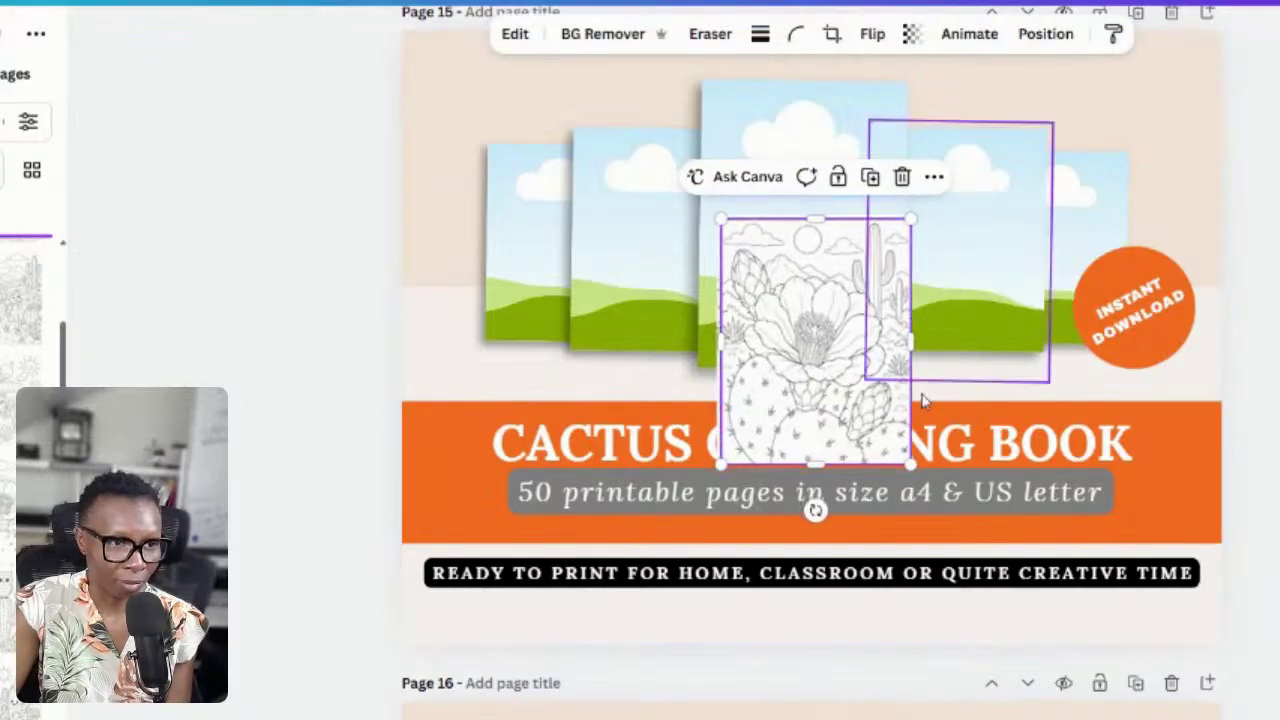
drag(826, 430, 690, 465)
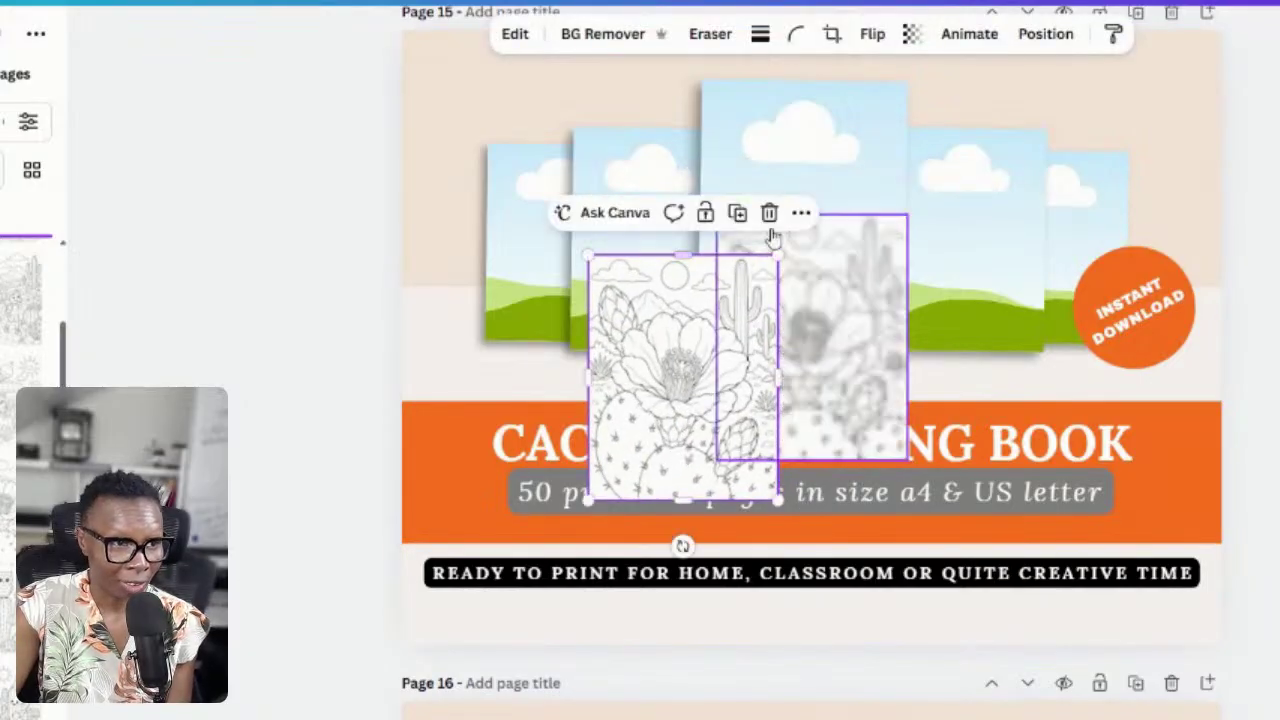
drag(733, 418, 669, 291)
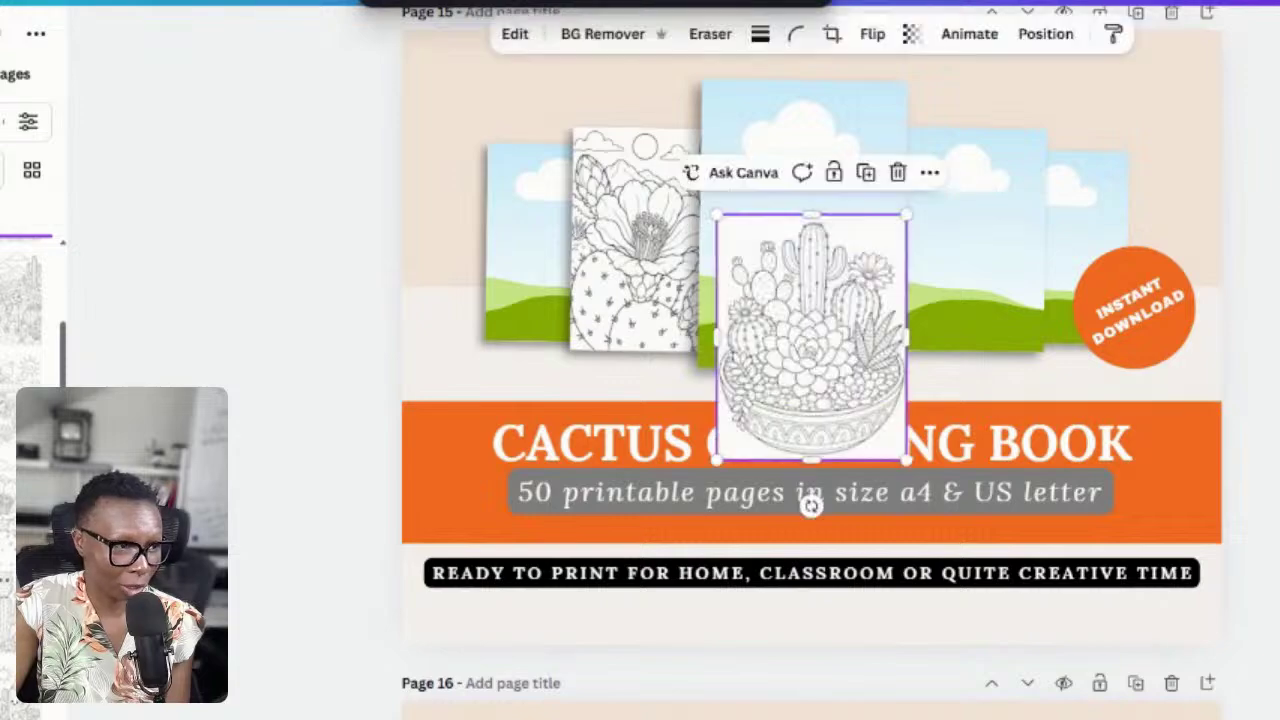
- Fill the centre, right-of-centre and far-right frames on page 15 with the potted cactus, desert train and window-view coloring pages
drag(836, 408, 830, 339)
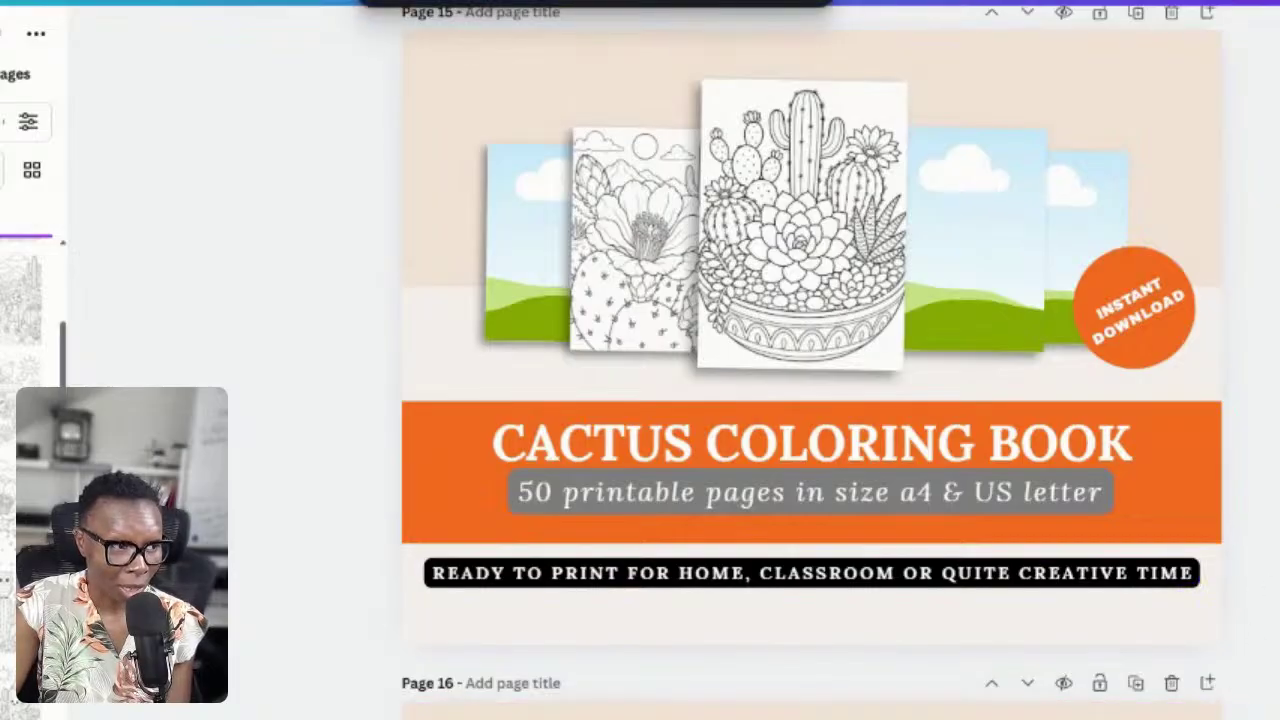
key(ctrl+v)
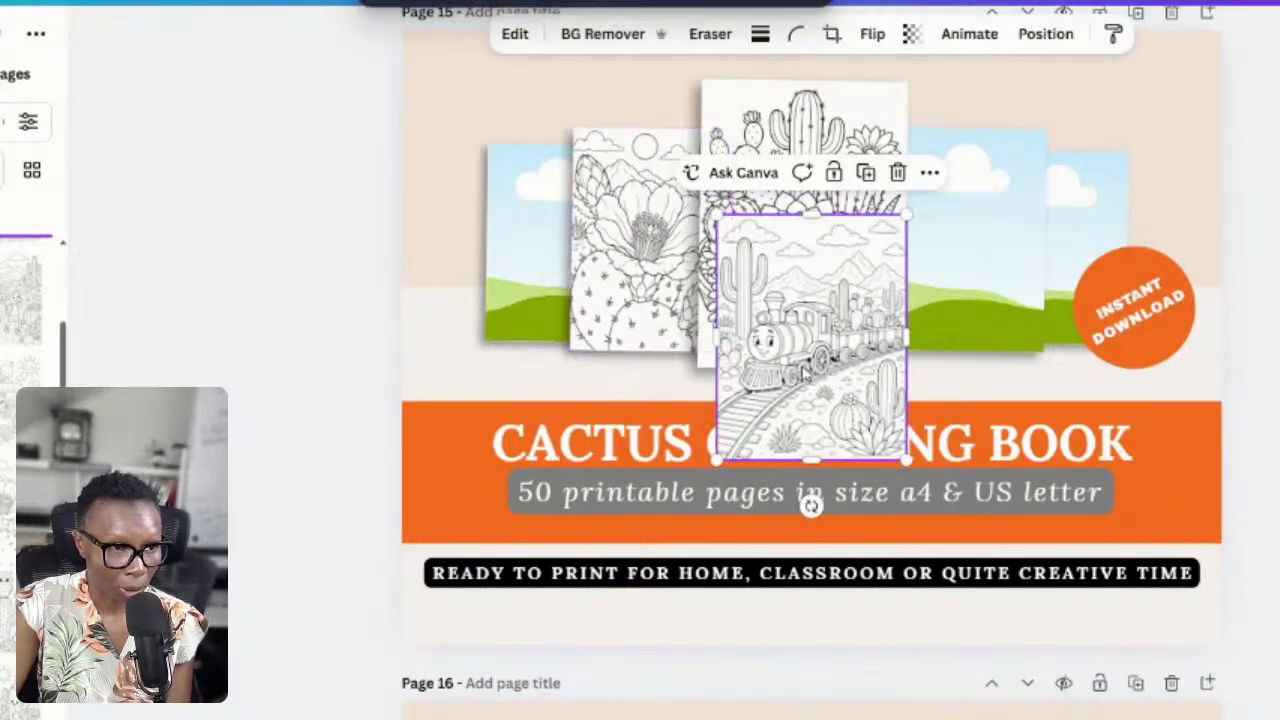
drag(800, 372, 978, 300)
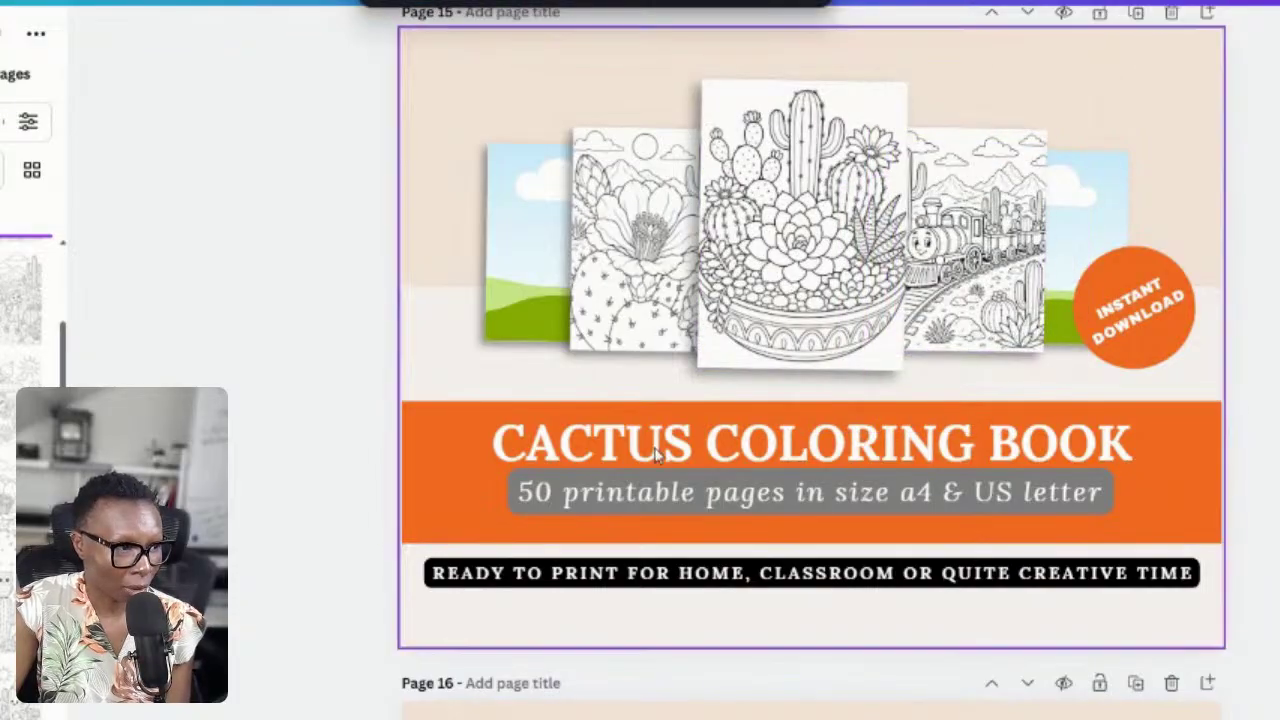
drag(805, 300, 1095, 215)
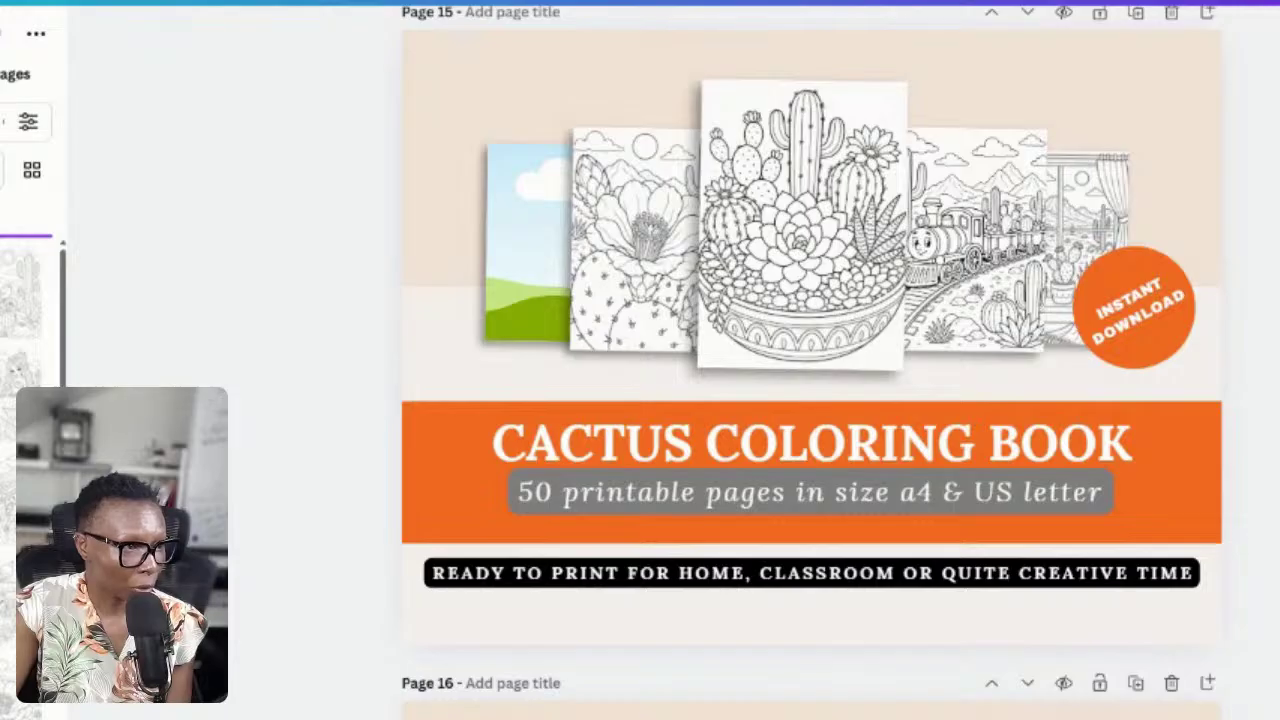
- Fill the far-left frame on page 15 with the snake line-art page, and replace it with the hot-air balloon coloring page
key(ctrl+v)
drag(815, 300, 530, 252)
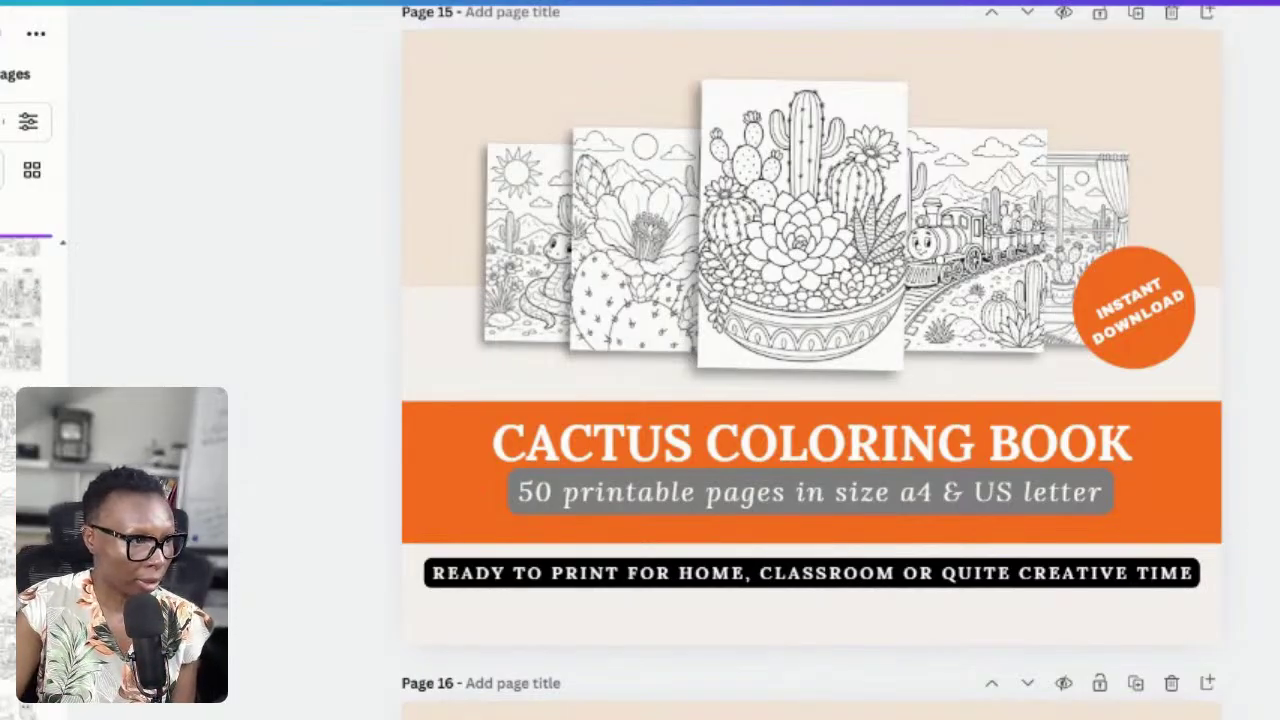
key(ctrl+v)
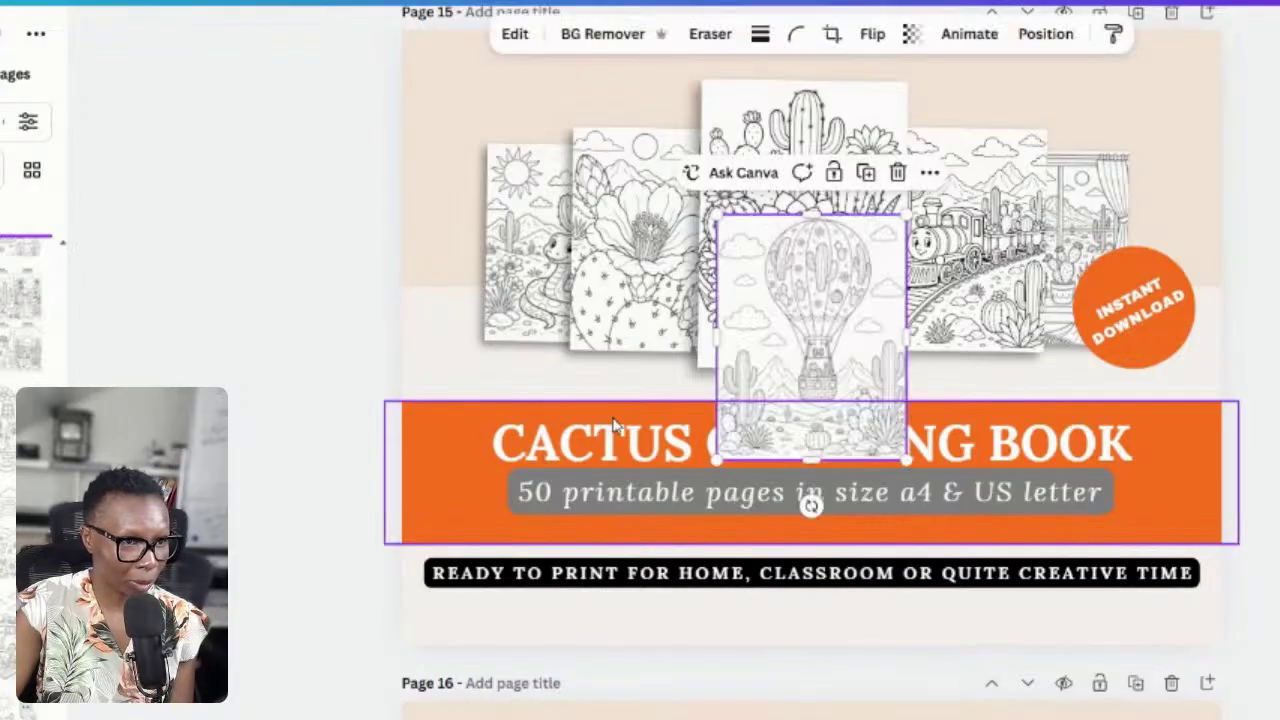
drag(768, 349, 541, 290)
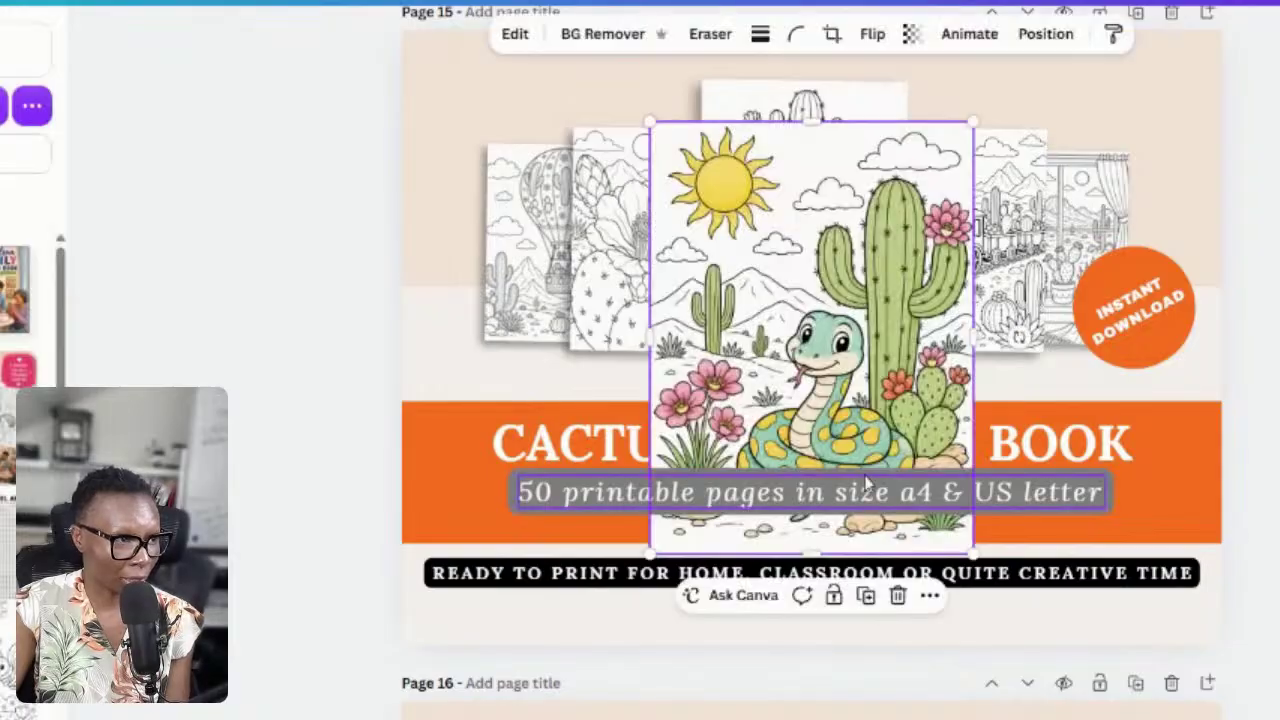
- Replace the centre frame's image with the colored snake and cactus page, trying the colored tortoise page as an alternative
drag(815, 403, 805, 235)
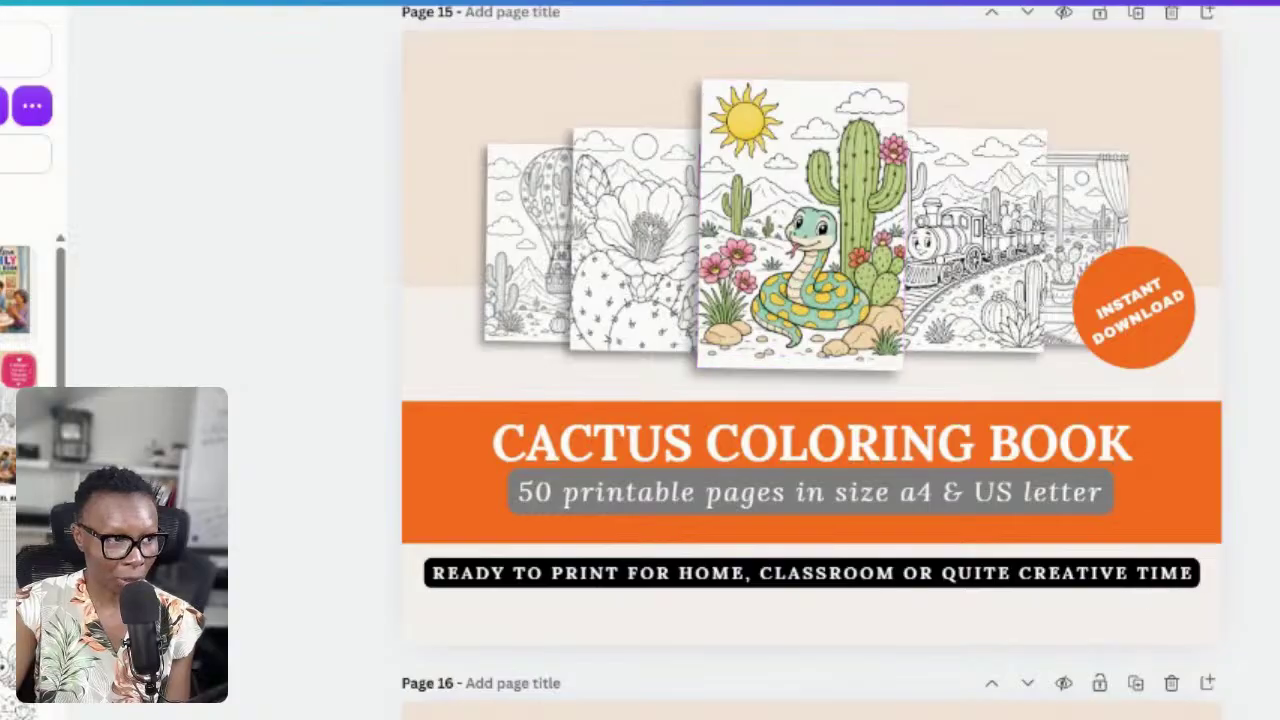
click(16, 268)
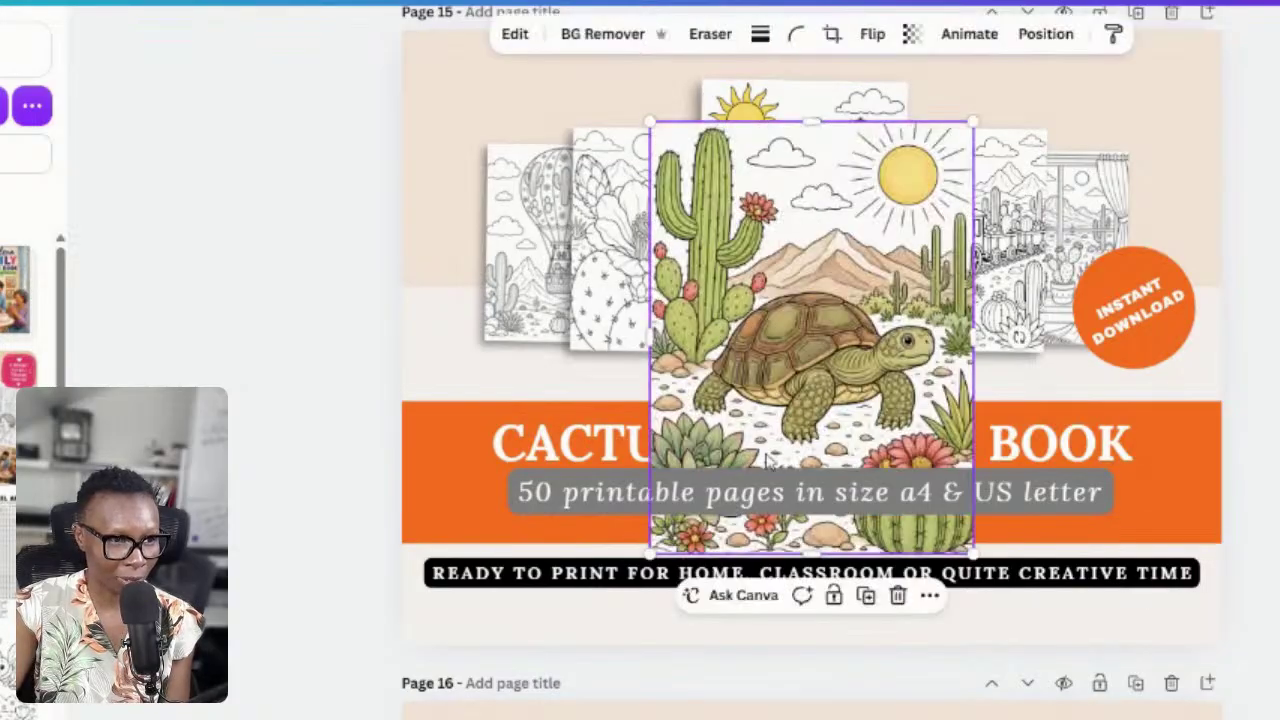
drag(768, 458, 835, 445)
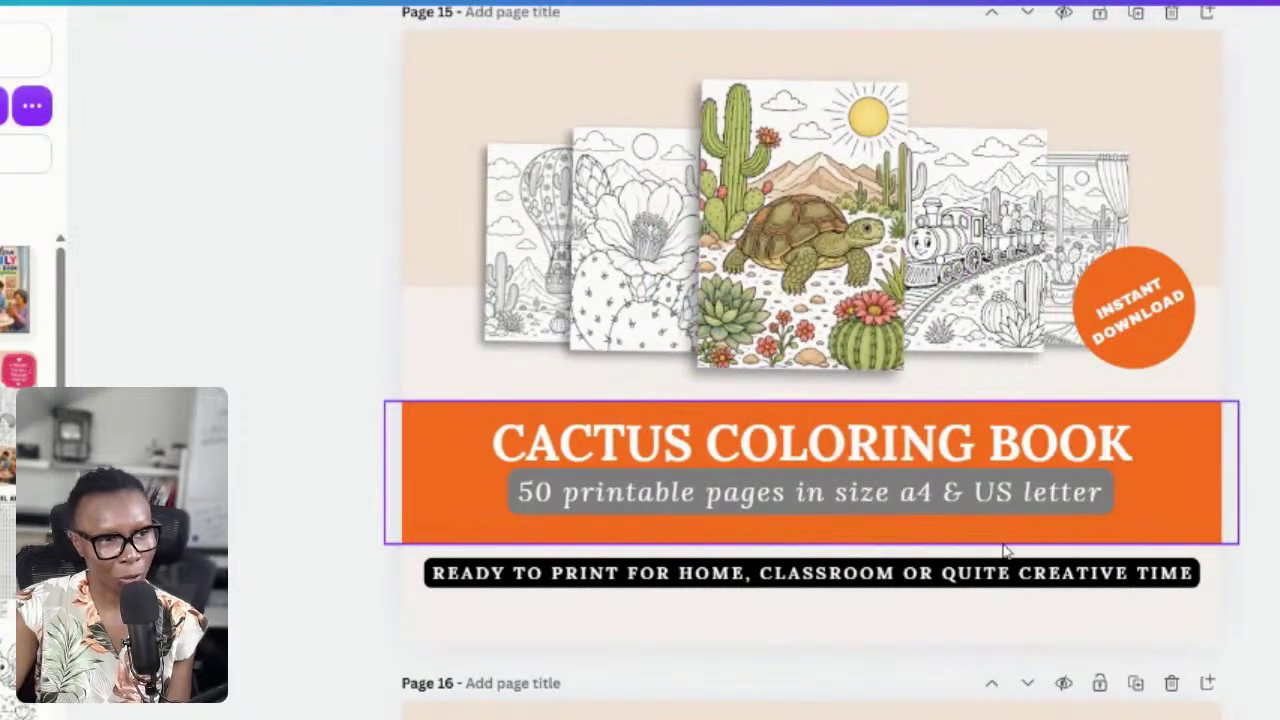
click(16, 266)
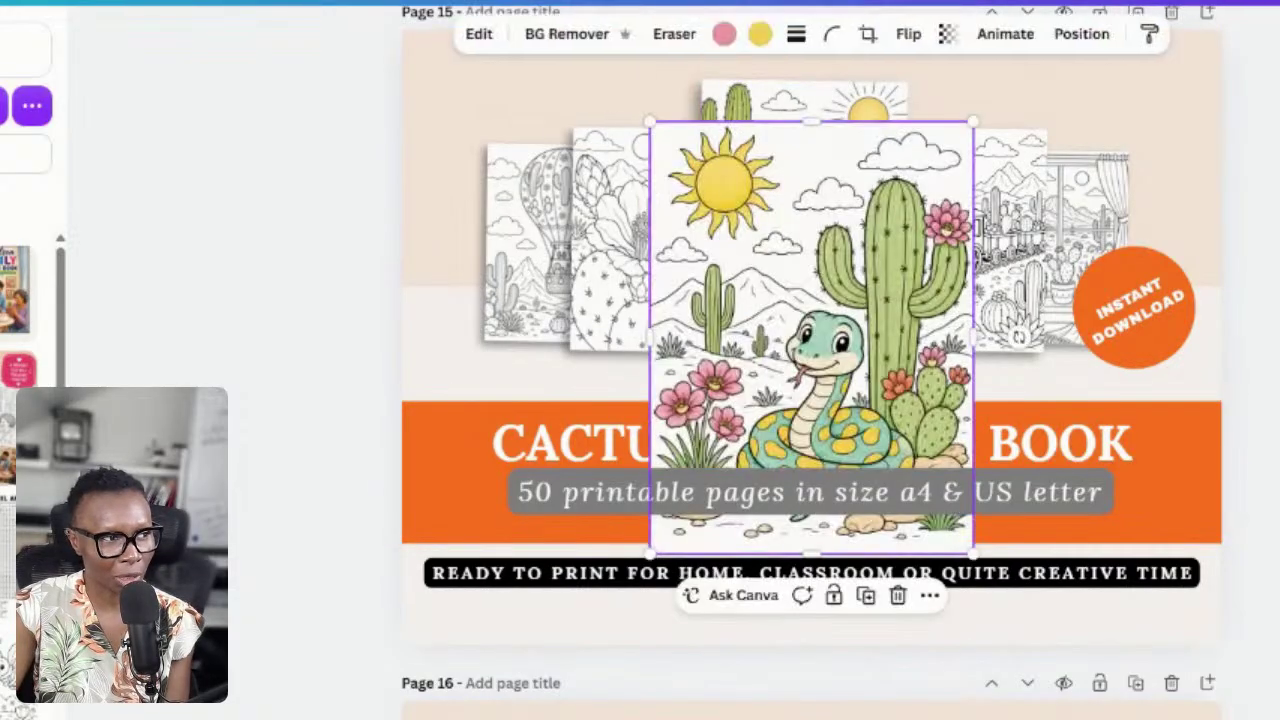
mouse_move(816, 444)
mouse_down()
mouse_move(800, 442)
mouse_move(832, 318)
mouse_move(830, 445)
mouse_up()
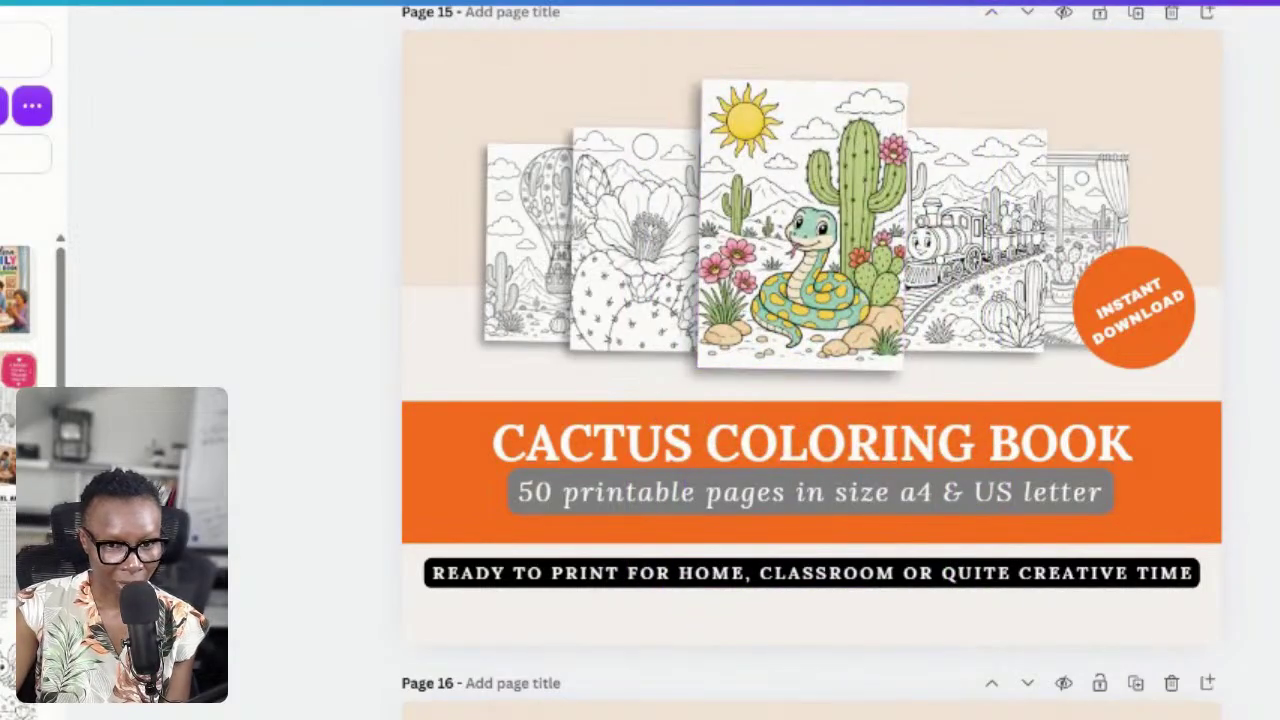
- Recolor the orange title band on page 15 to the light beige of the upper background, trying a yellow-orange first
click(1170, 465)
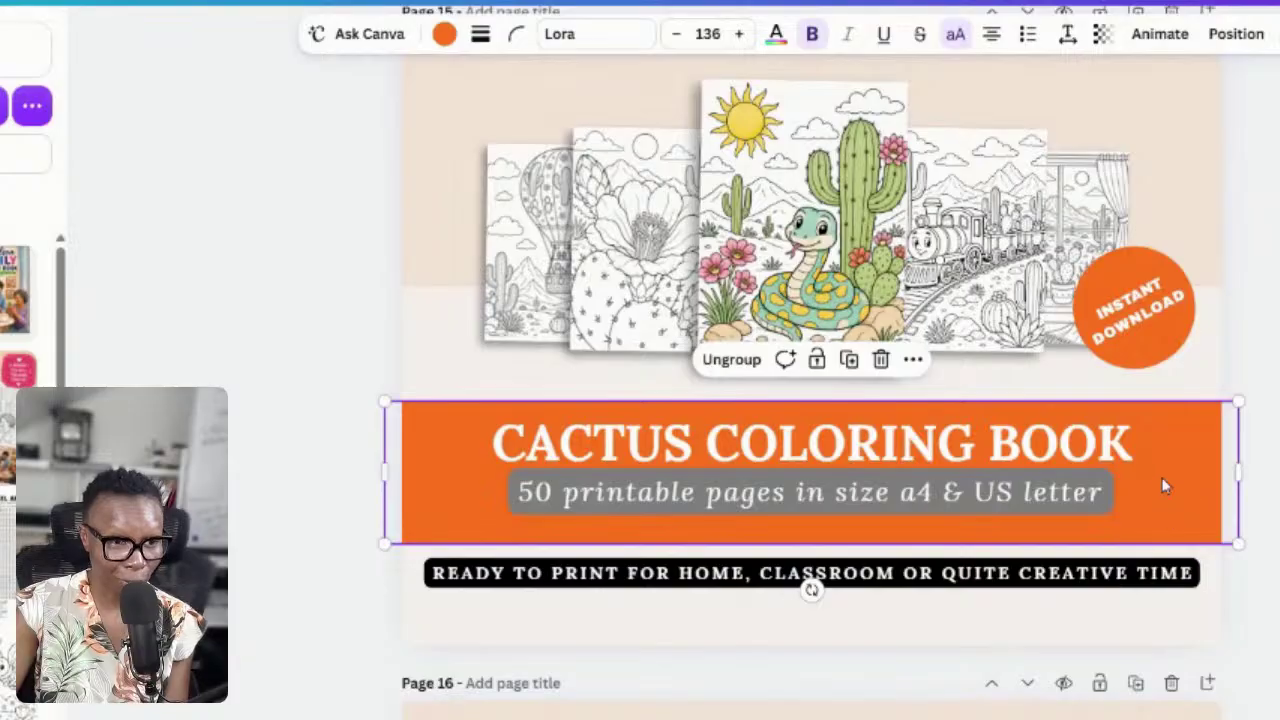
click(1163, 485)
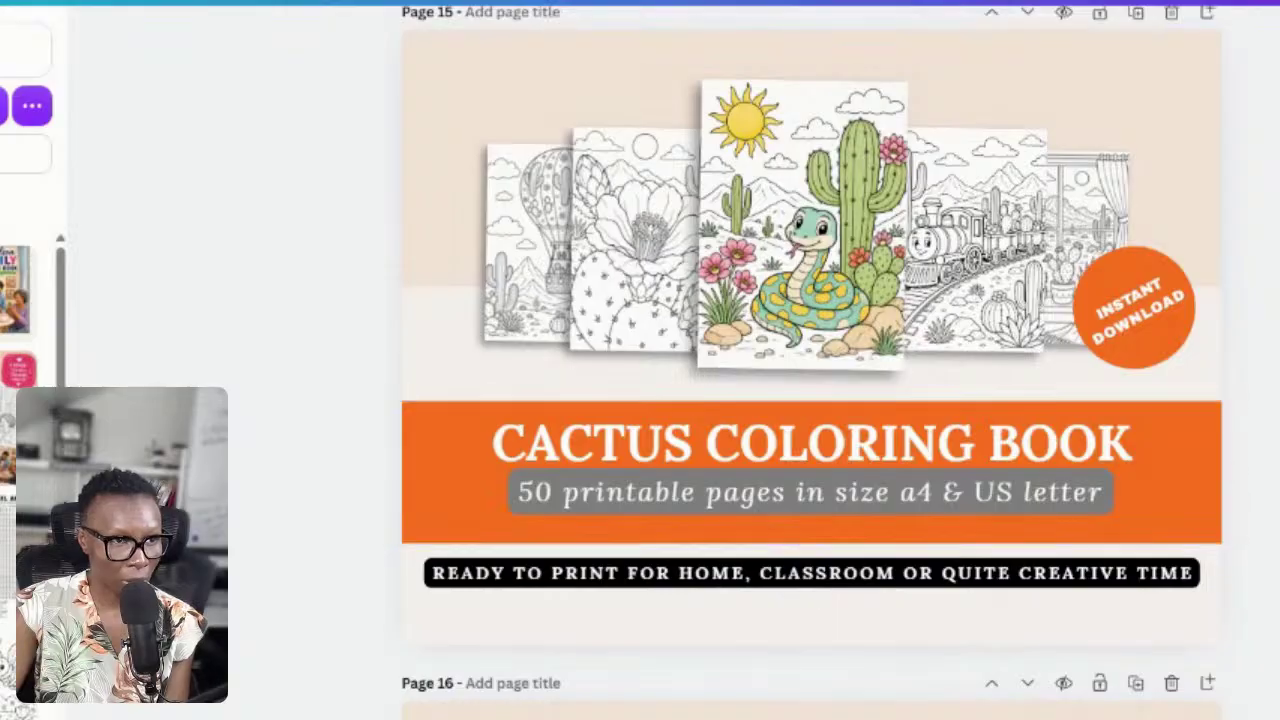
click(1162, 486)
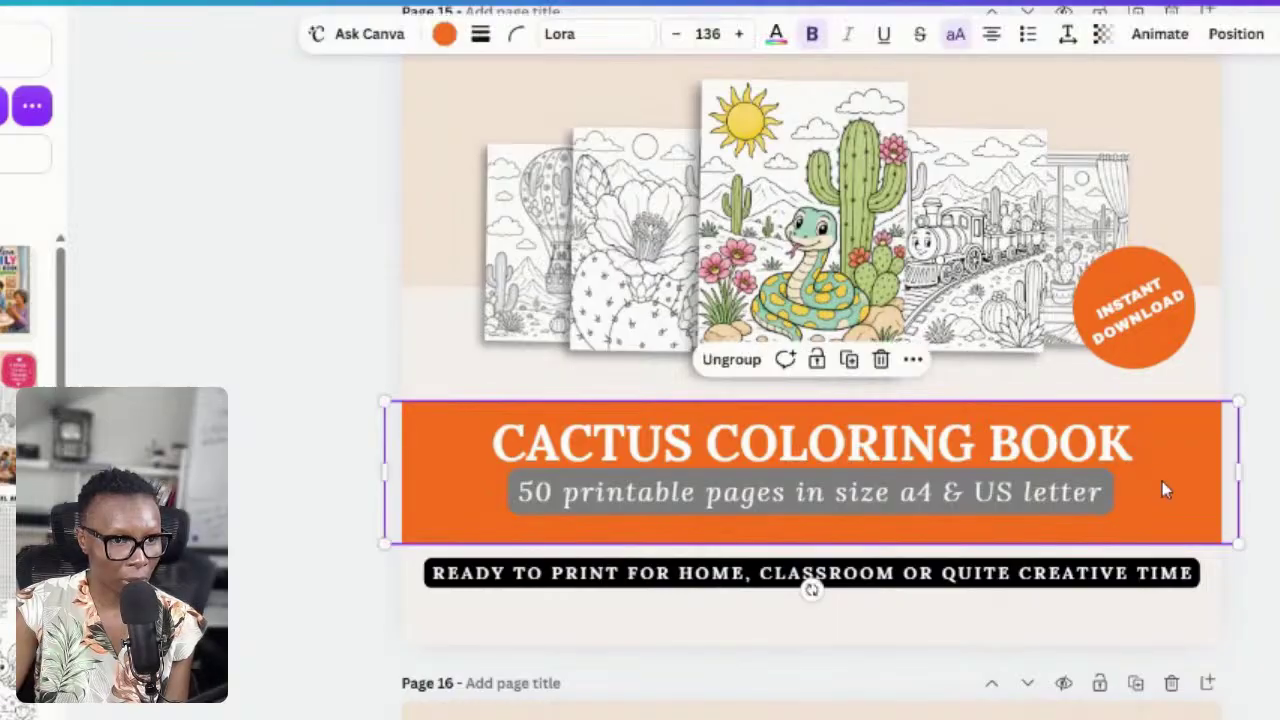
click(444, 34)
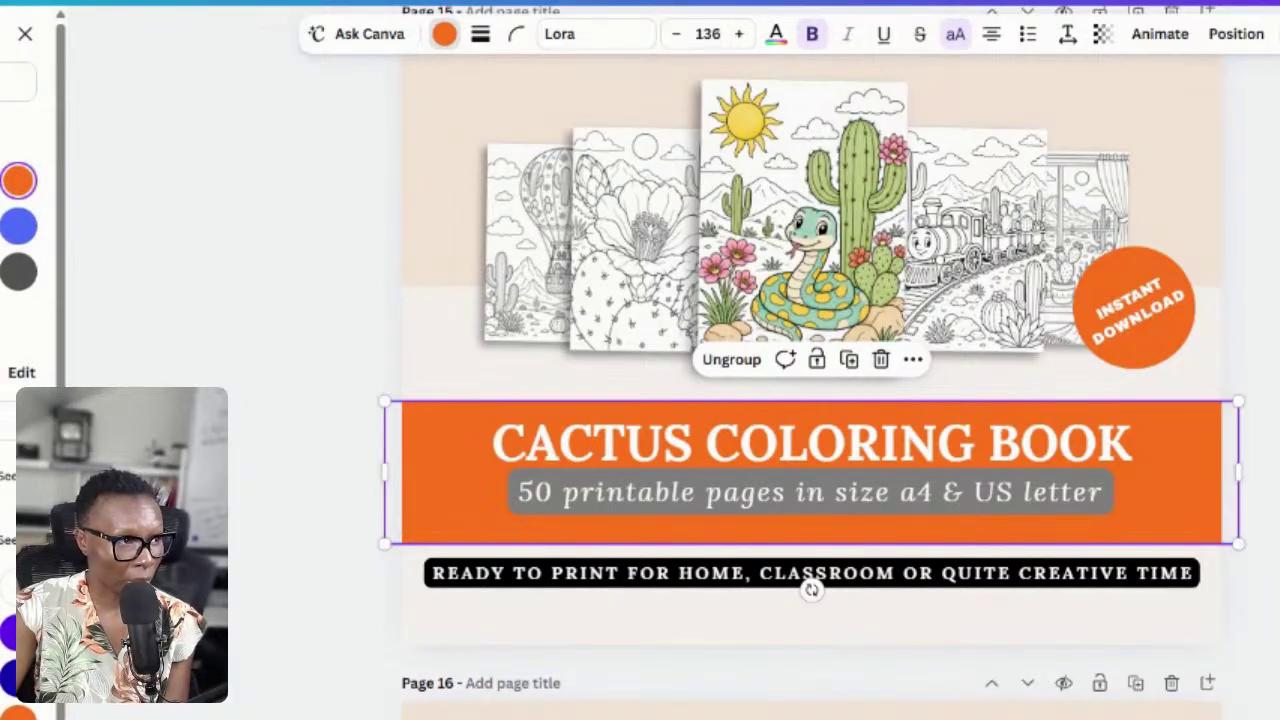
click(2, 226)
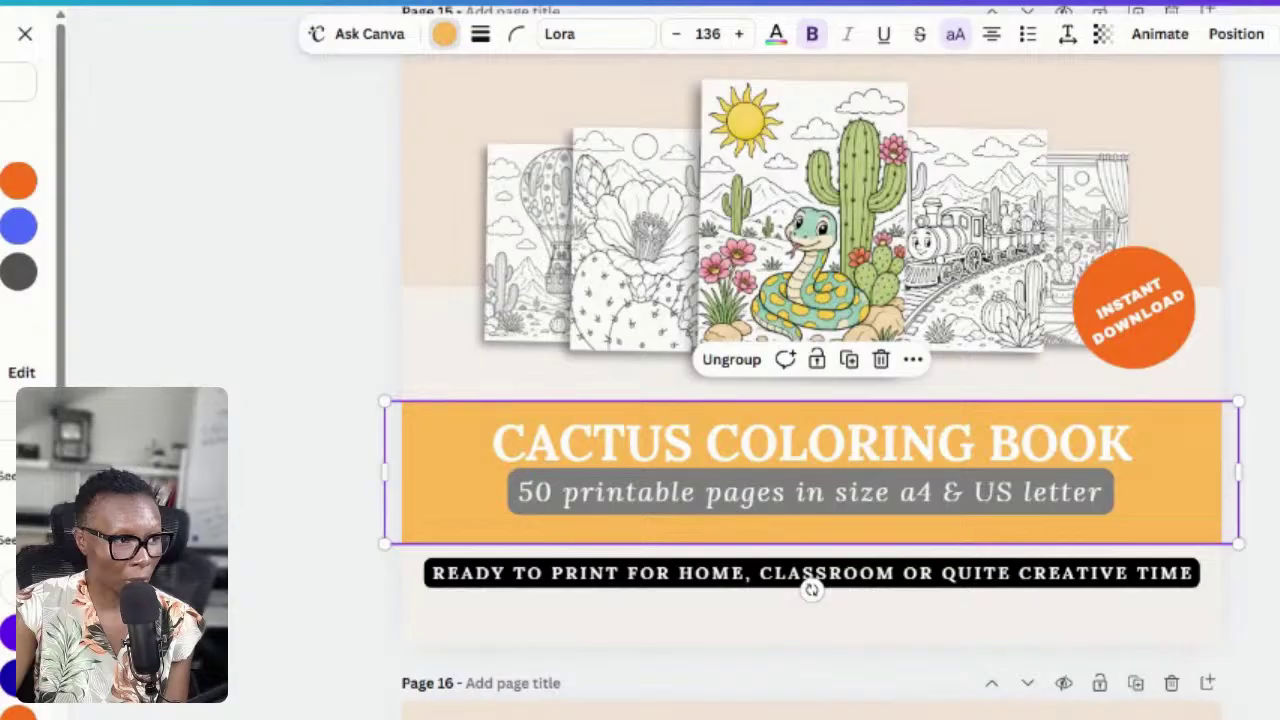
click(2, 226)
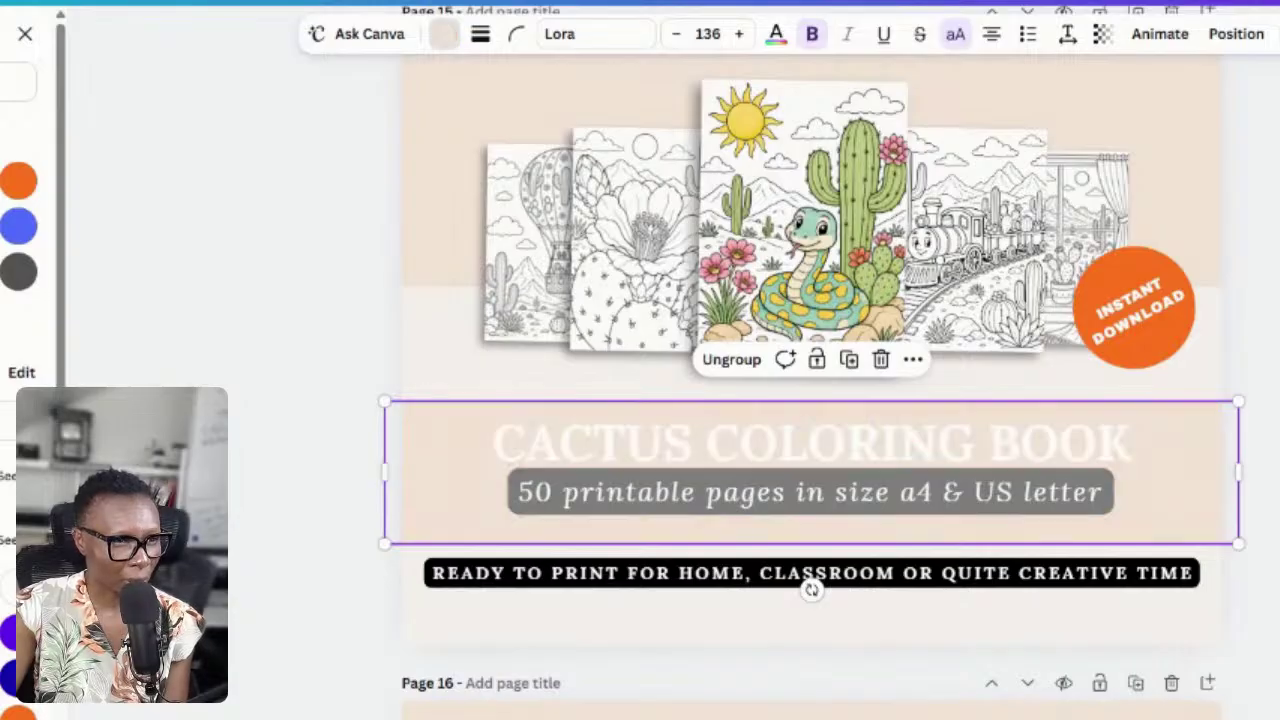
click(460, 506)
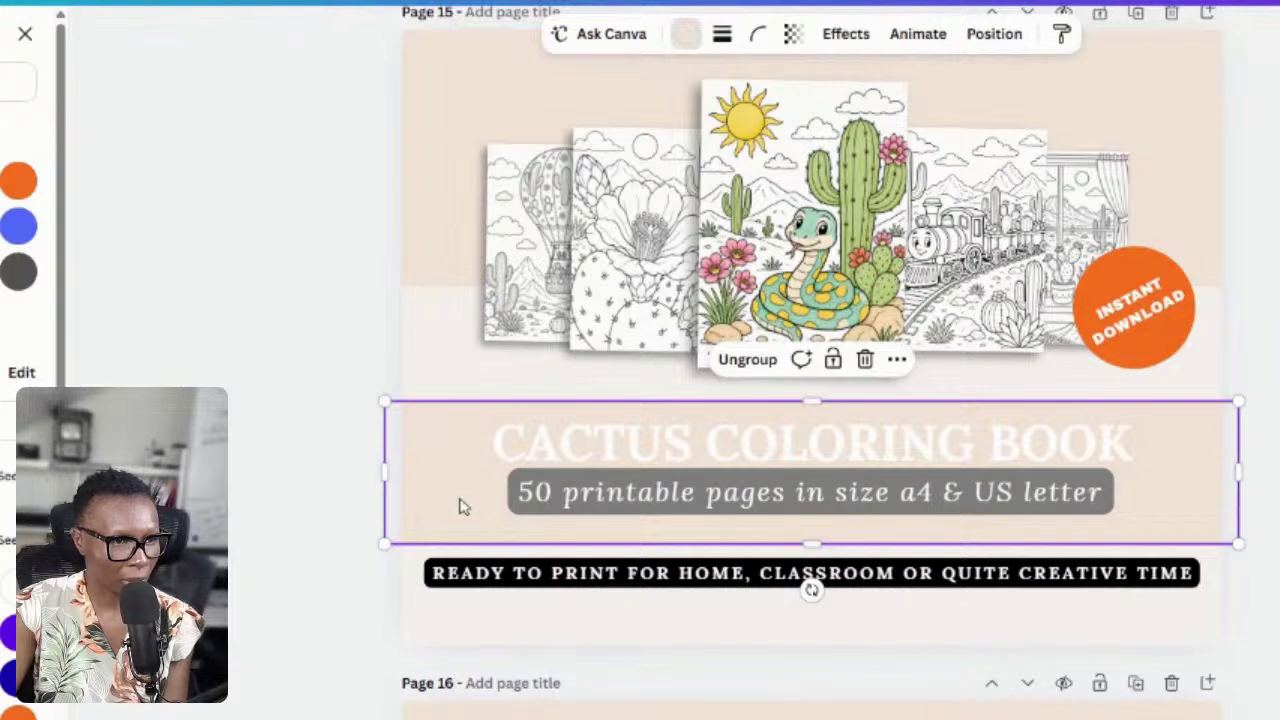
- Change the text color of the "CACTUS COLORING BOOK" title to near-black
click(766, 443)
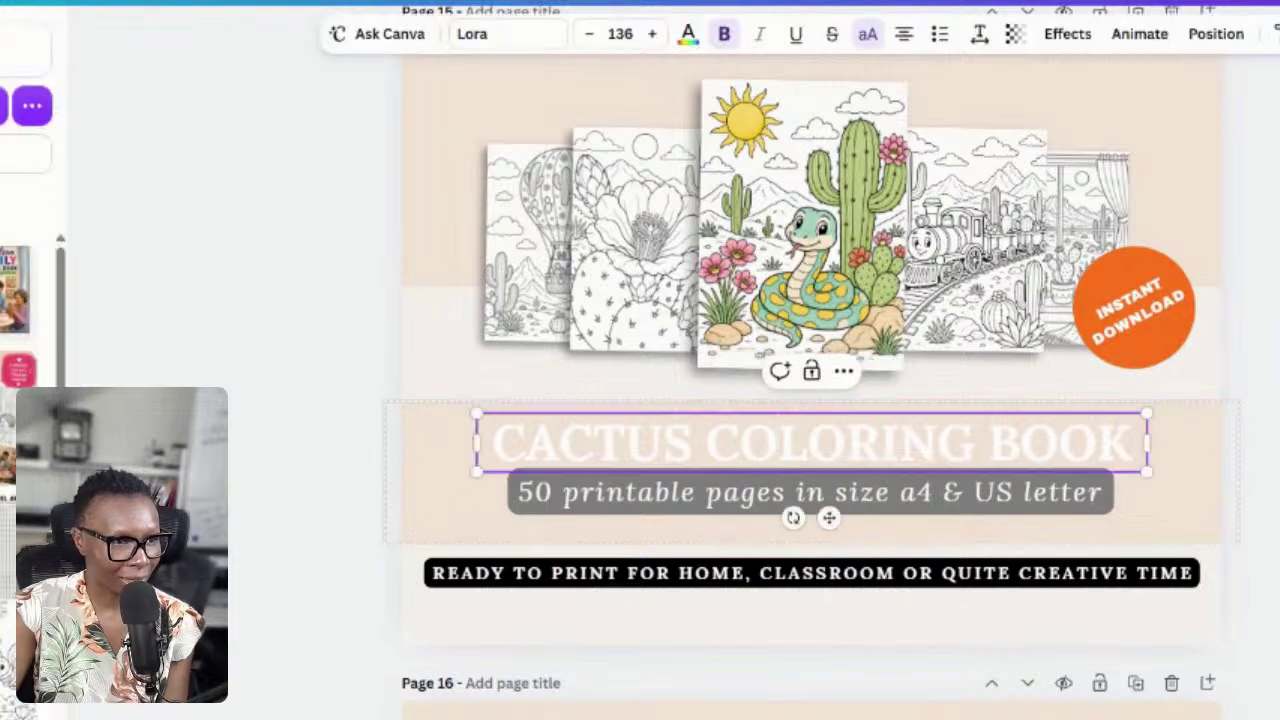
drag(1136, 443, 488, 443)
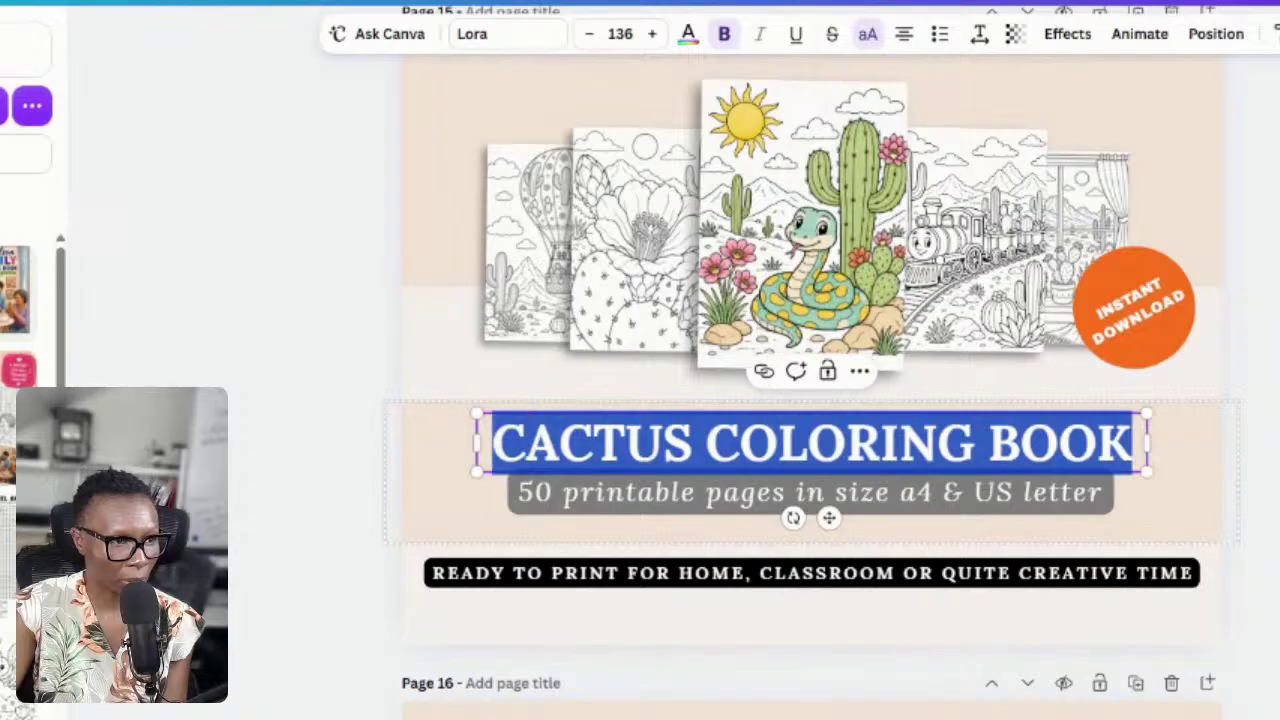
click(688, 34)
click(150, 480)
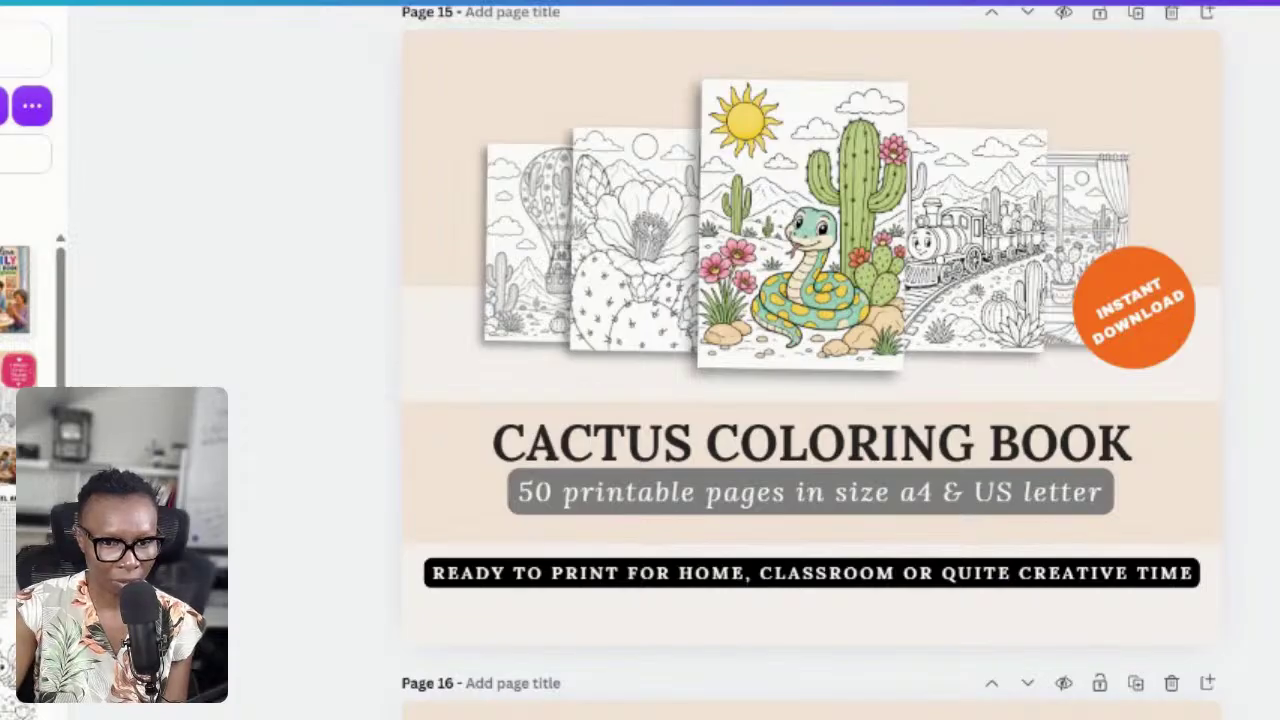
- Move the "50 printable pages in size a4 & US letter" subtitle slightly down and set its background effect color to dark red
click(807, 503)
drag(805, 501, 795, 503)
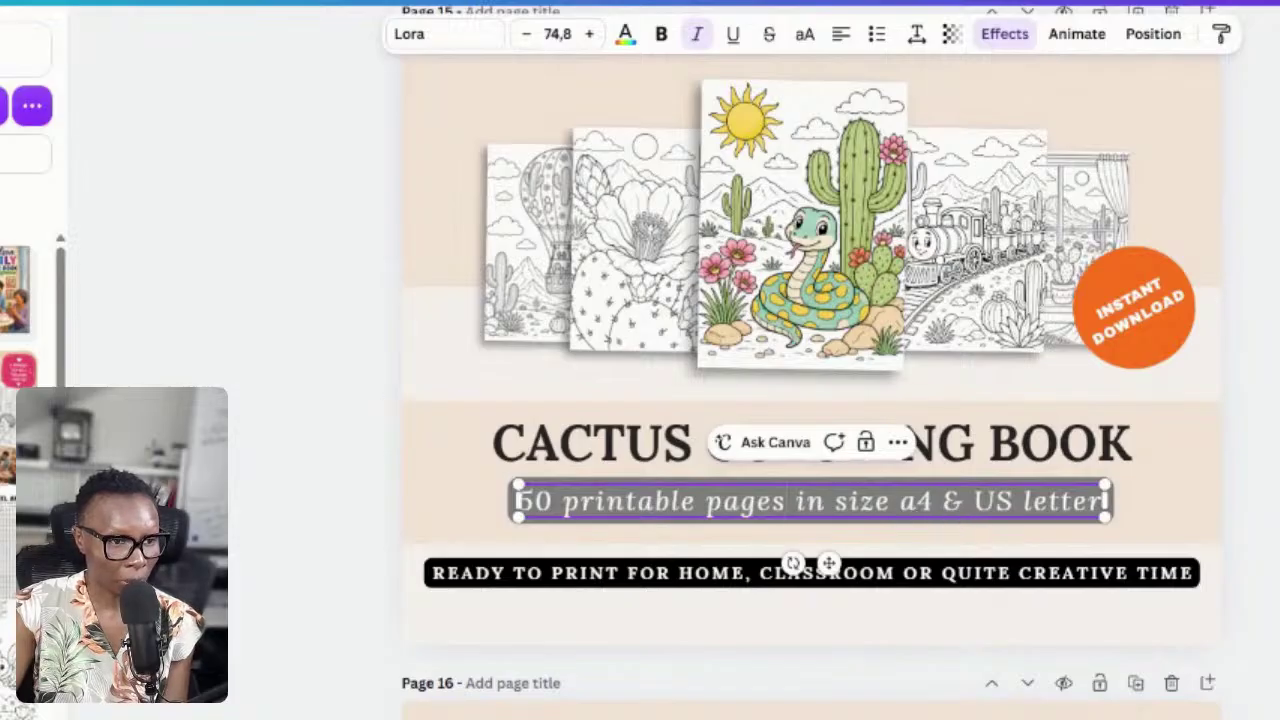
click(988, 36)
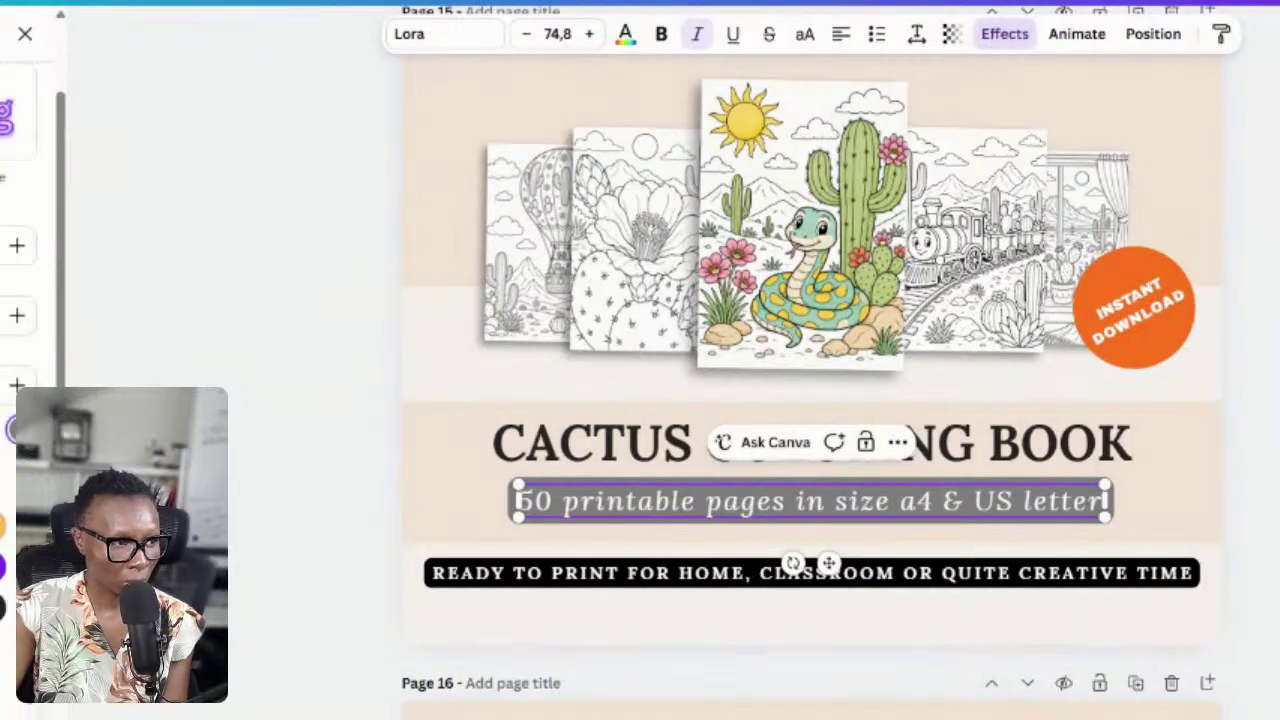
click(2, 526)
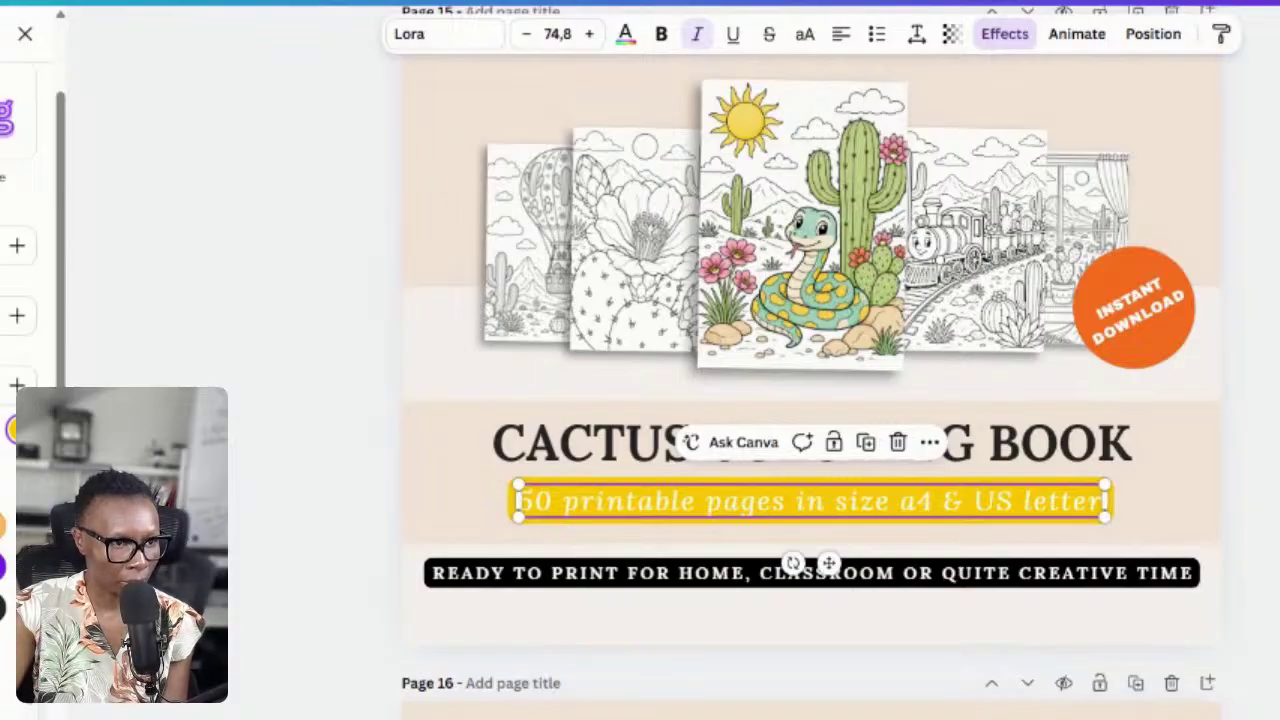
click(2, 526)
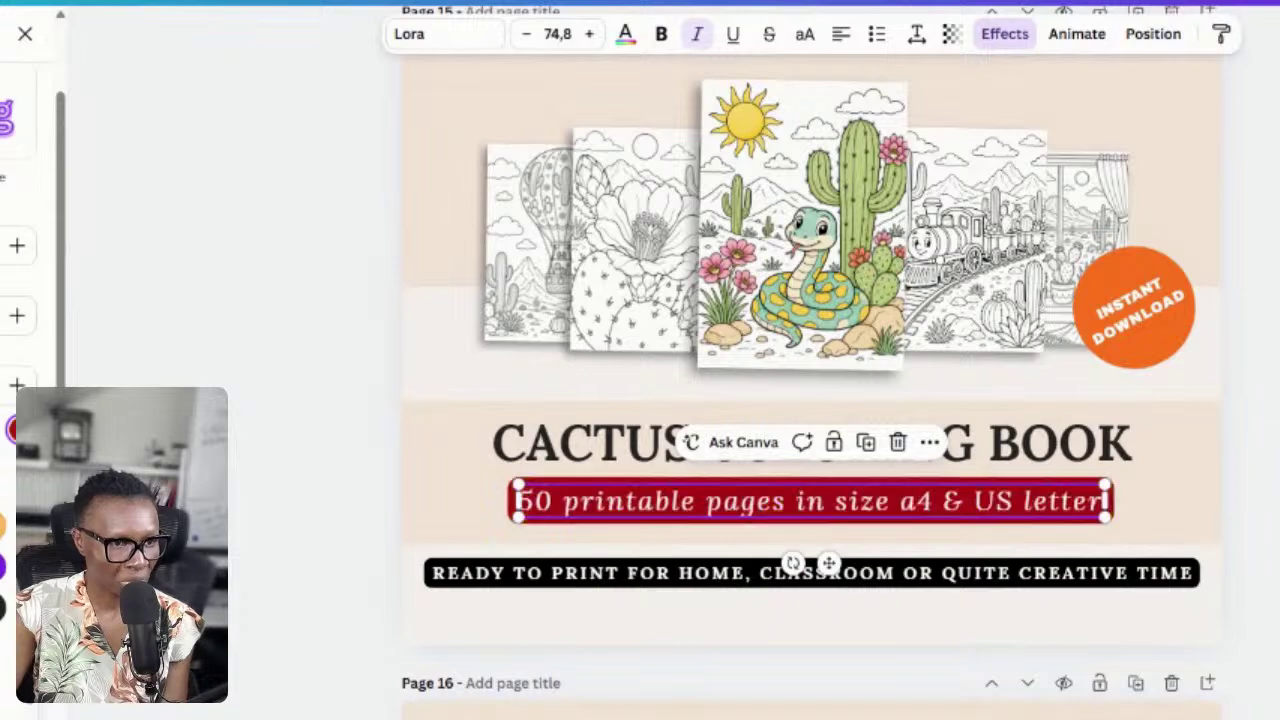
- Try dark red as the text color of the "INSTANT DOWNLOAD" badge on page 15
click(1120, 335)
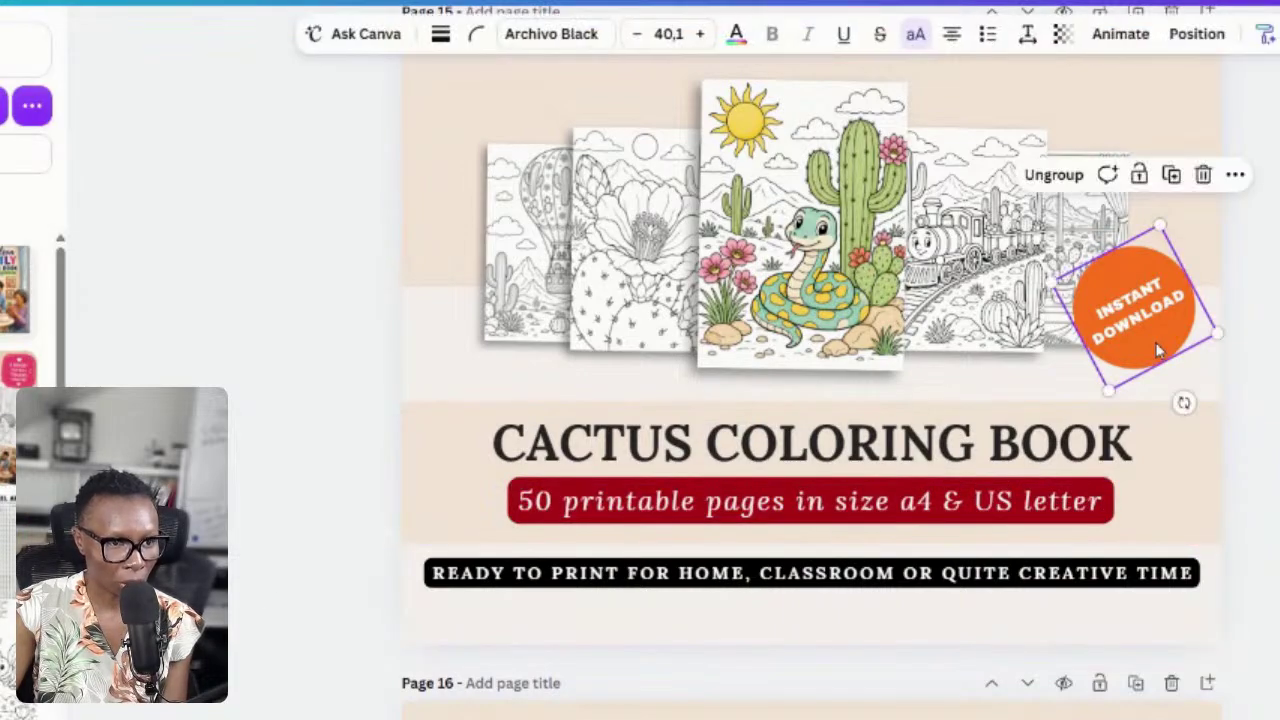
click(736, 34)
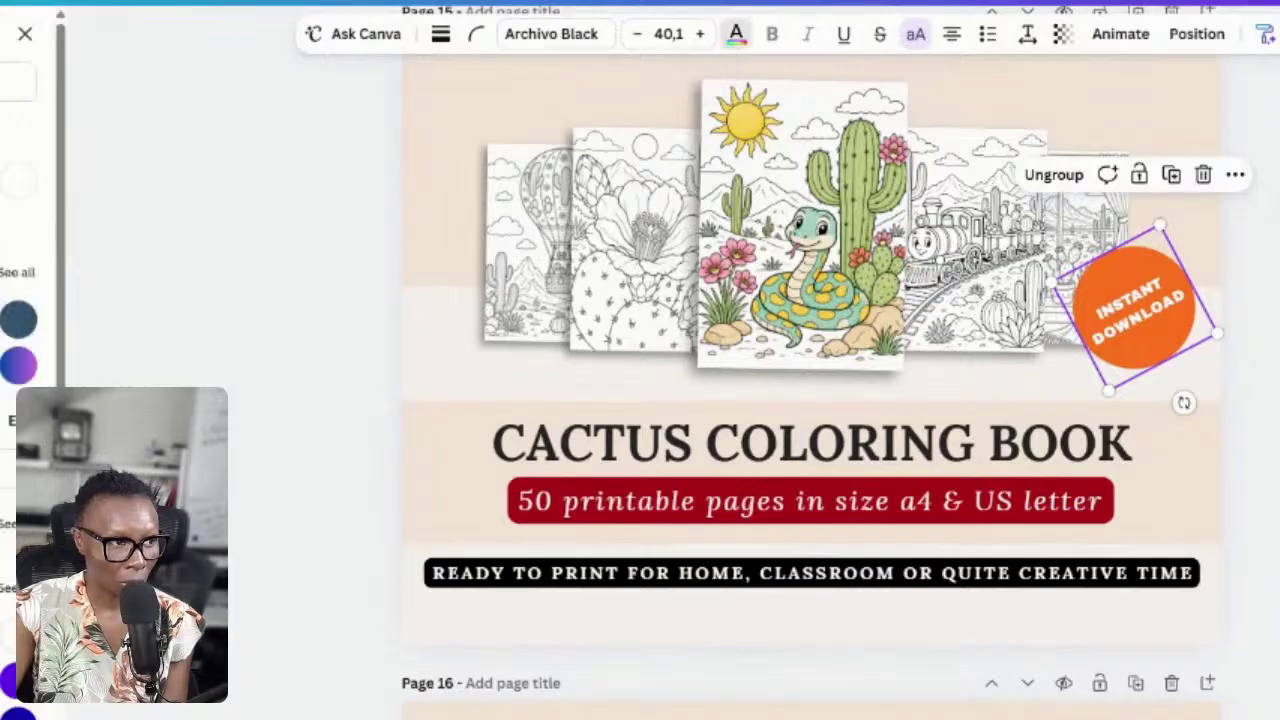
click(2, 181)
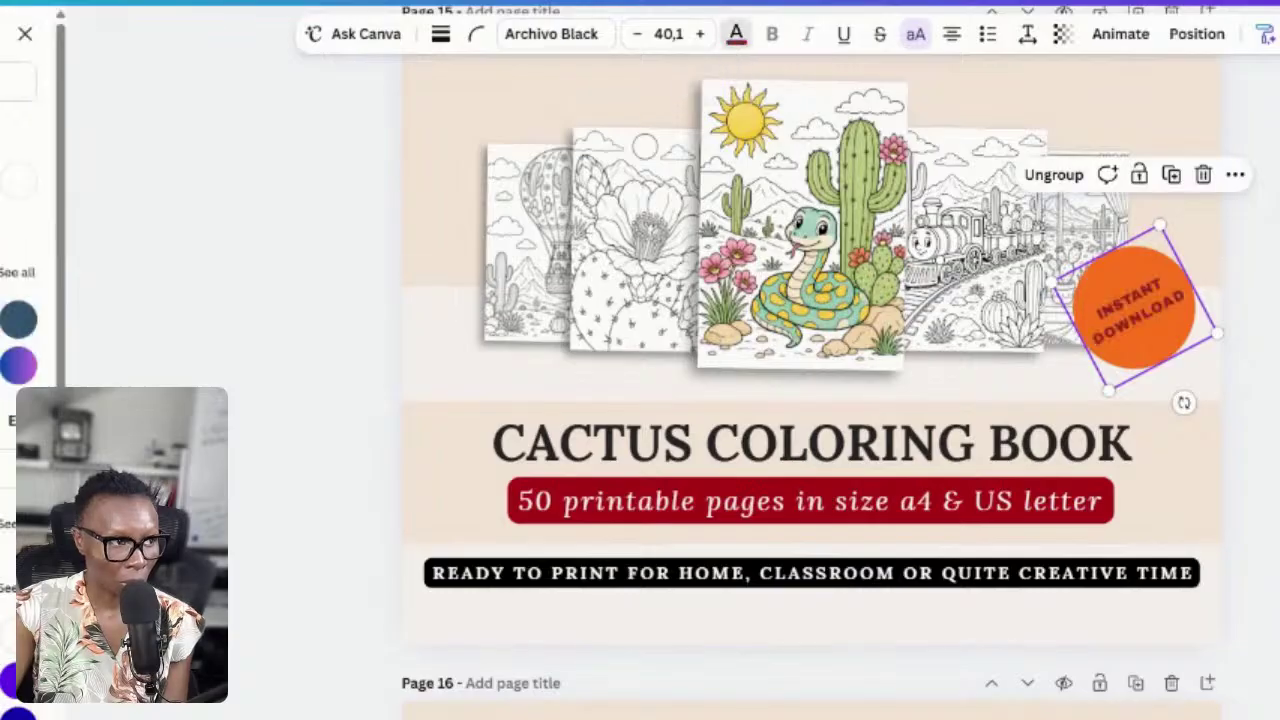
double_click(1127, 327)
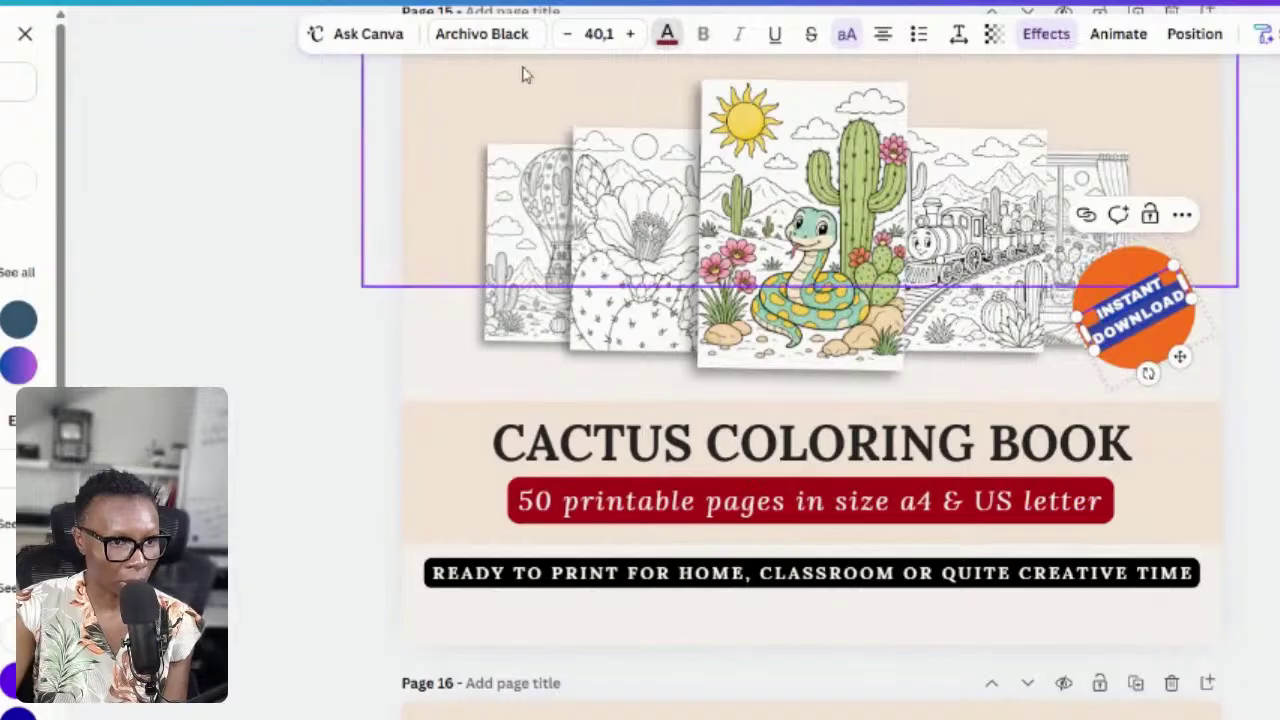
- Recolor the orange circle of the "INSTANT DOWNLOAD" badge to dark red, trying a pale pink first
click(1132, 278)
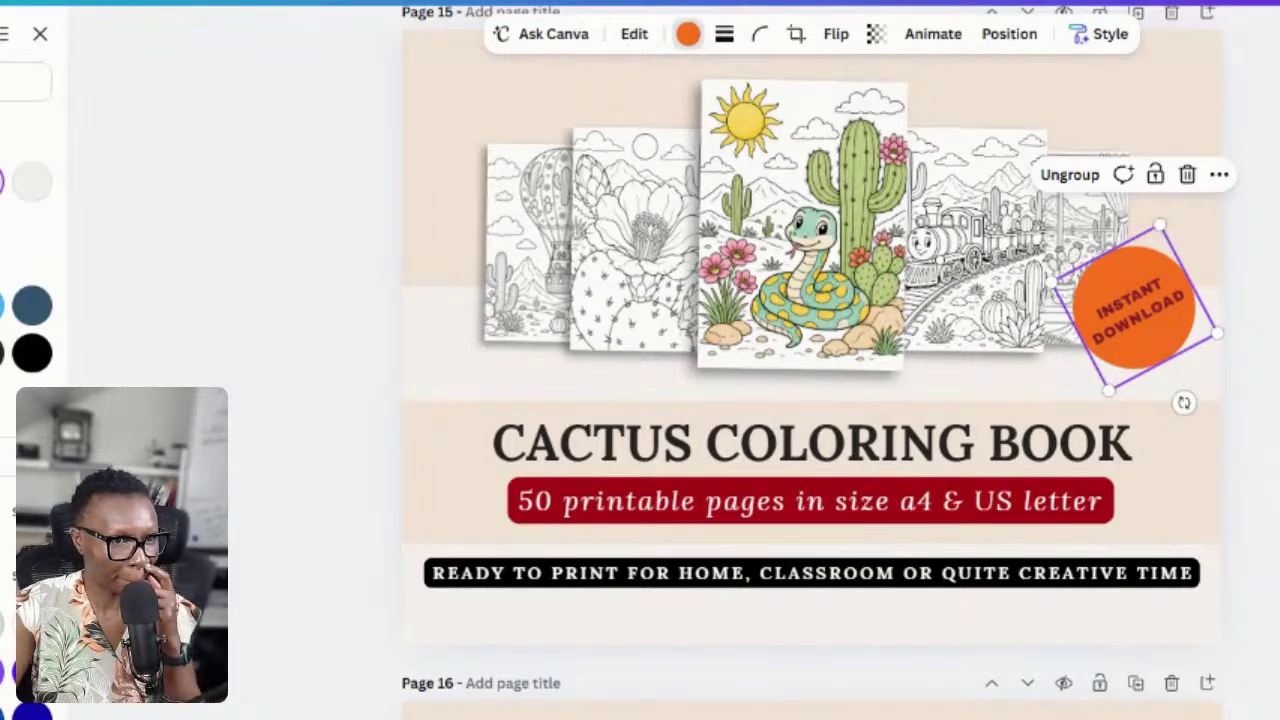
click(2, 181)
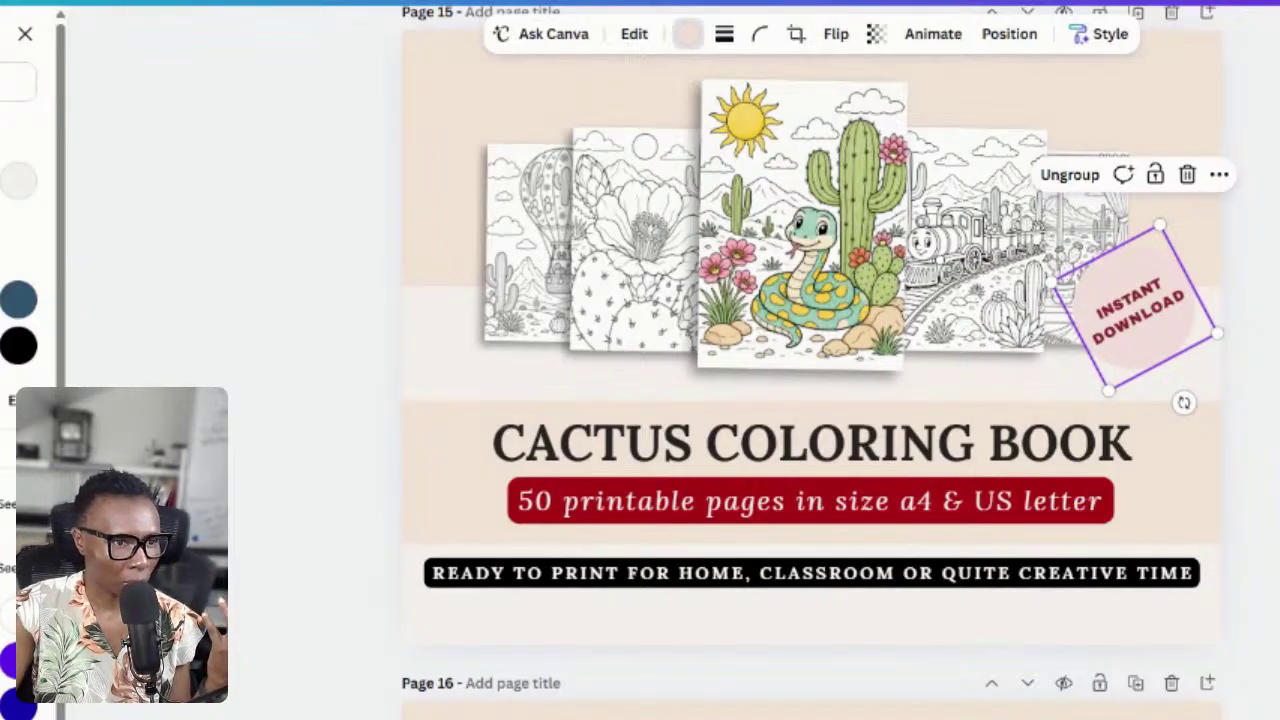
click(5, 450)
- Change the "INSTANT DOWNLOAD" text on the badge to white
double_click(1138, 314)
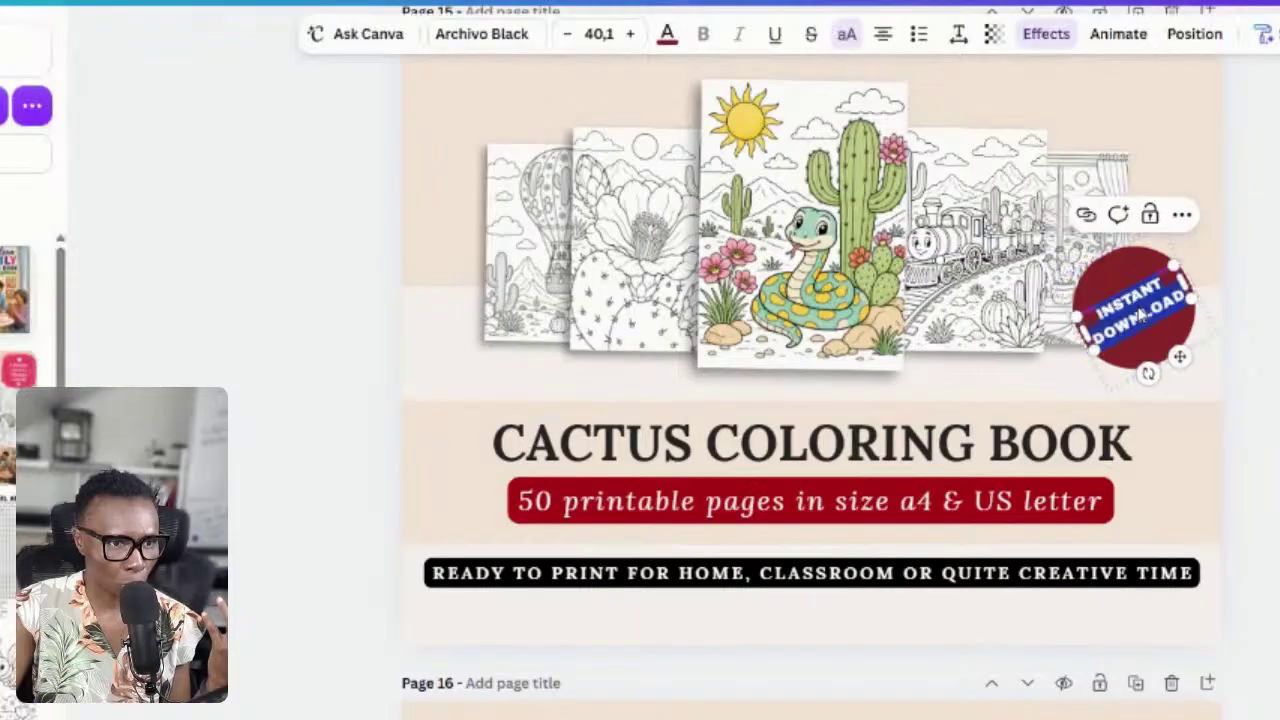
click(666, 36)
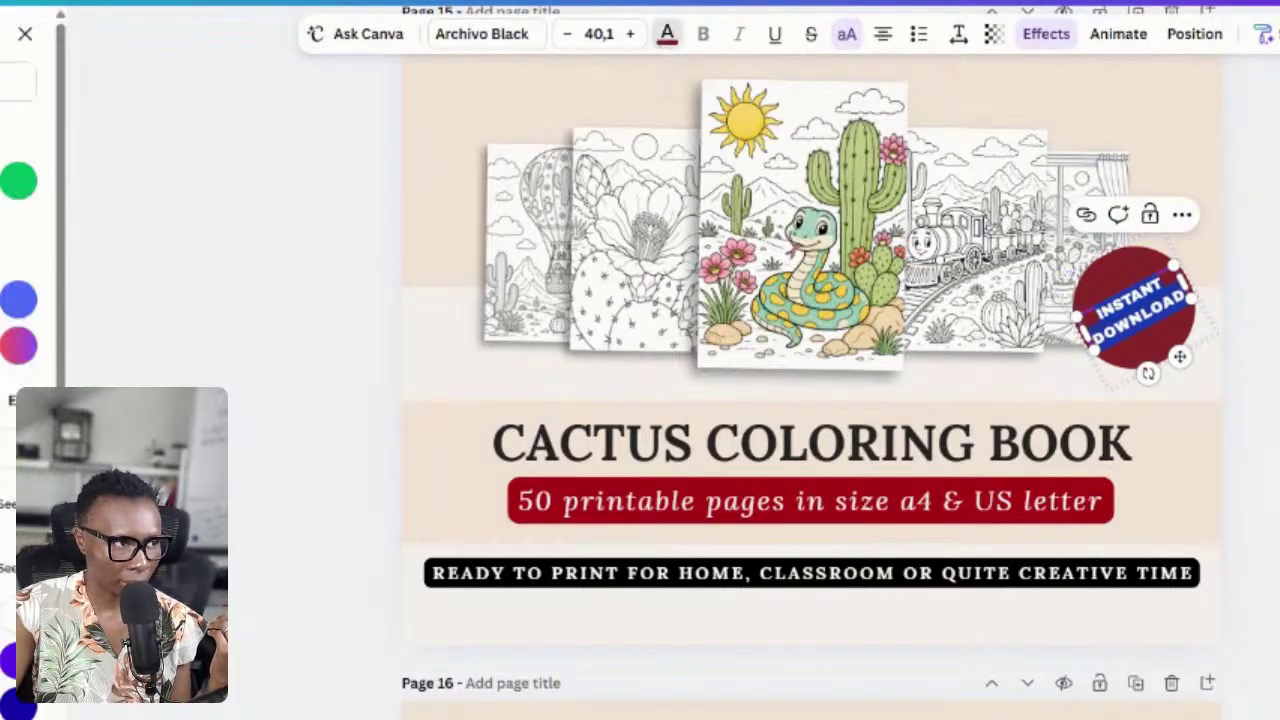
click(1236, 364)
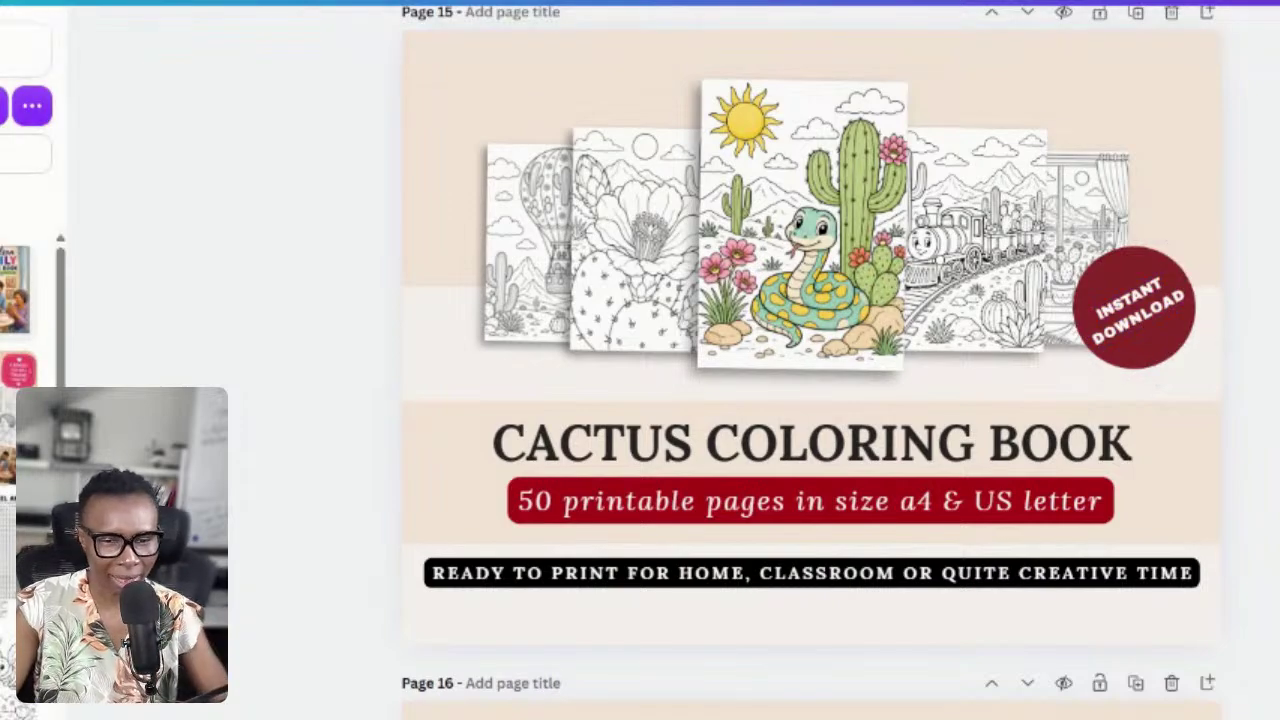
click(1141, 582)
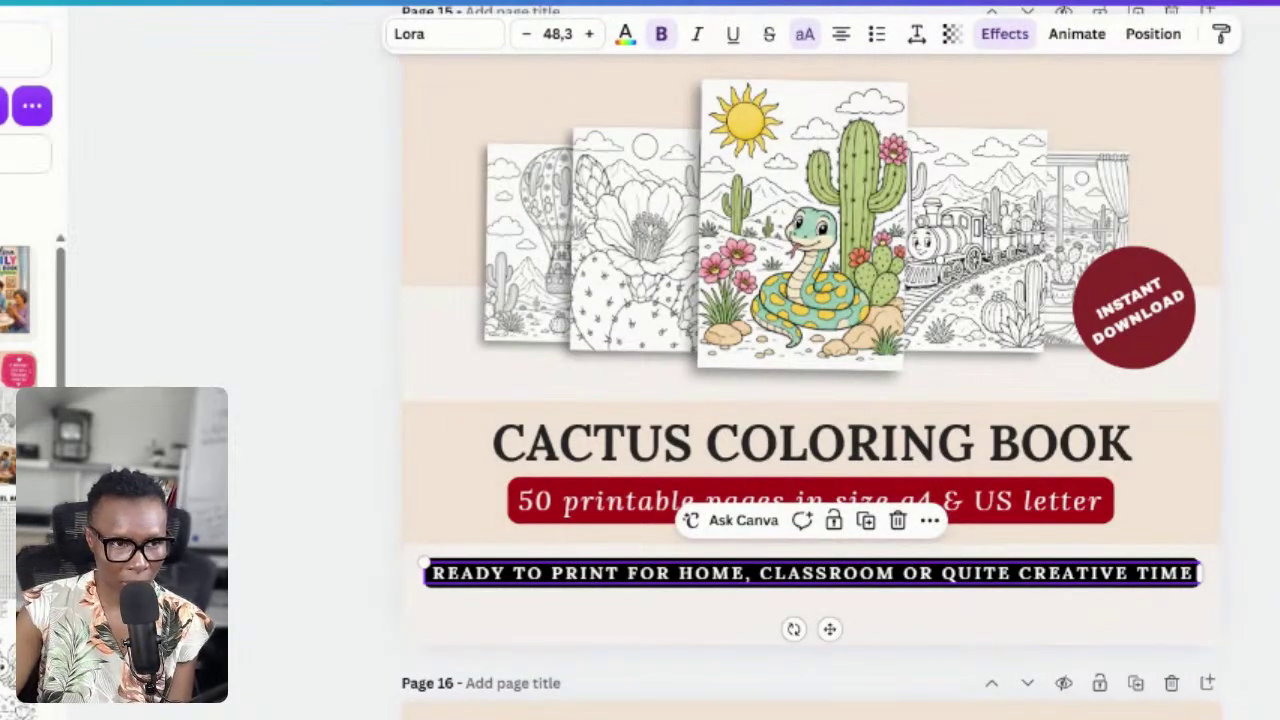
click(1173, 616)
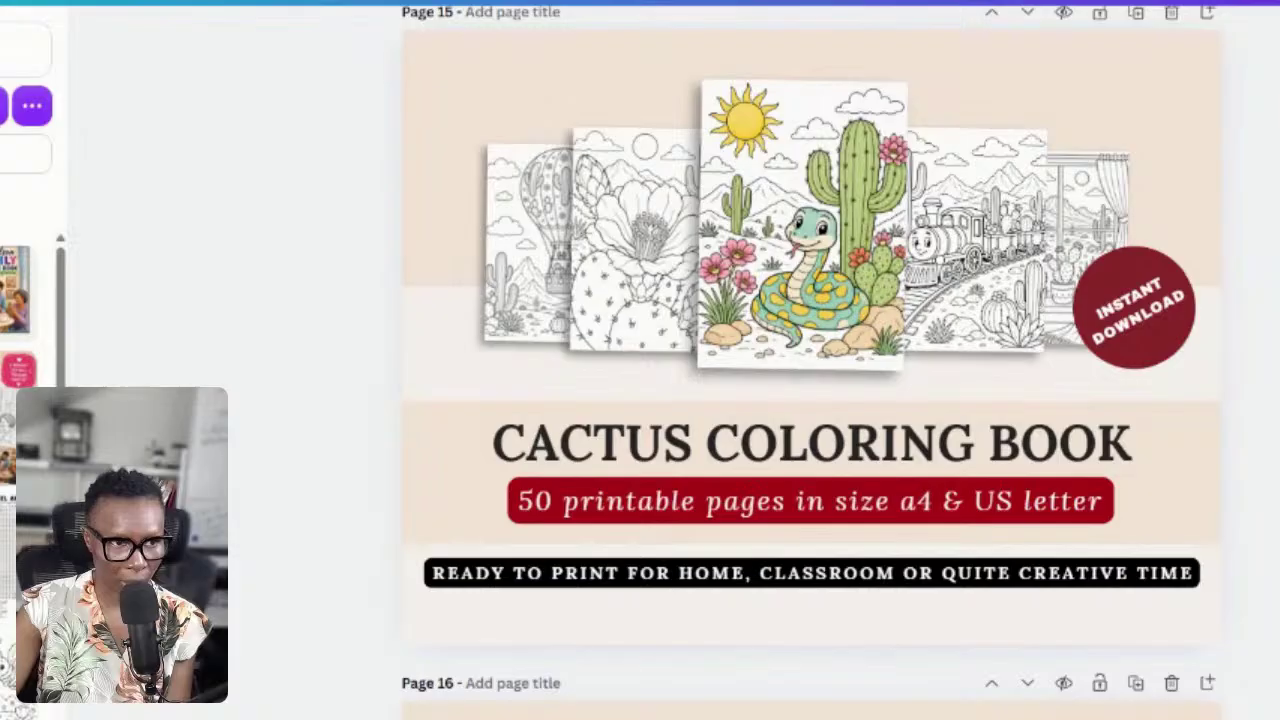
click(1020, 586)
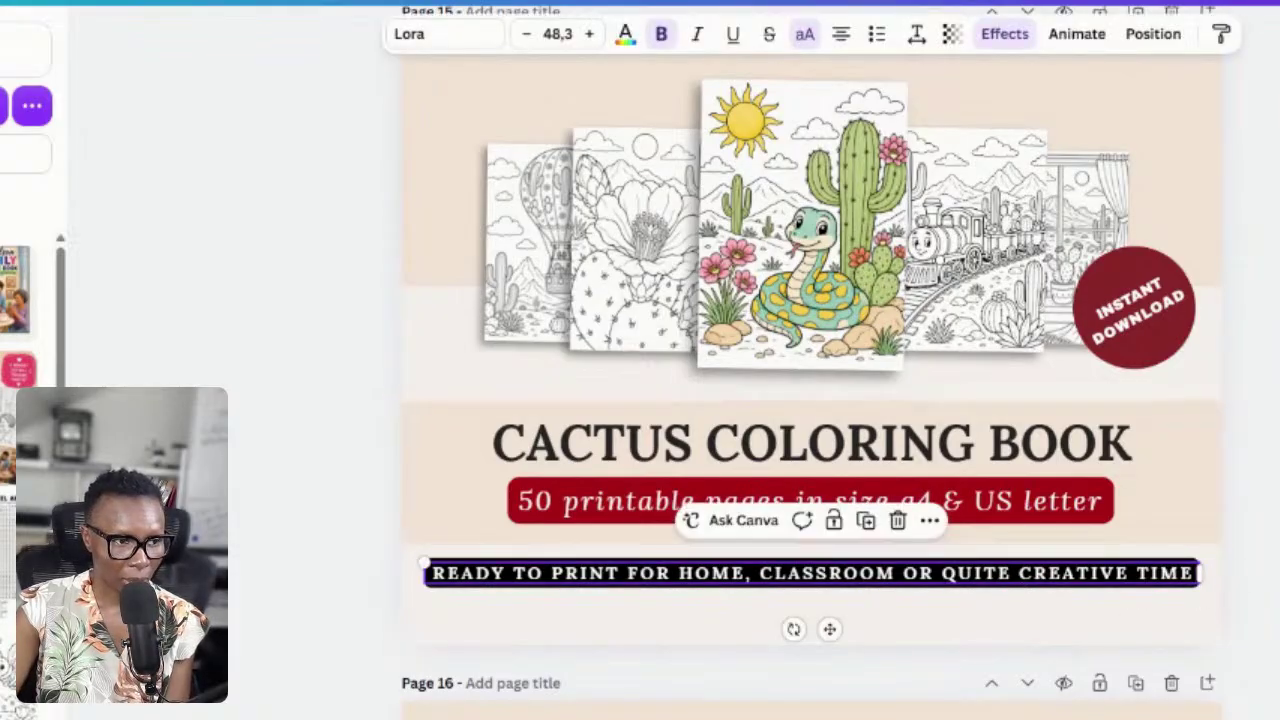
scroll(1262, 588, up, 2)
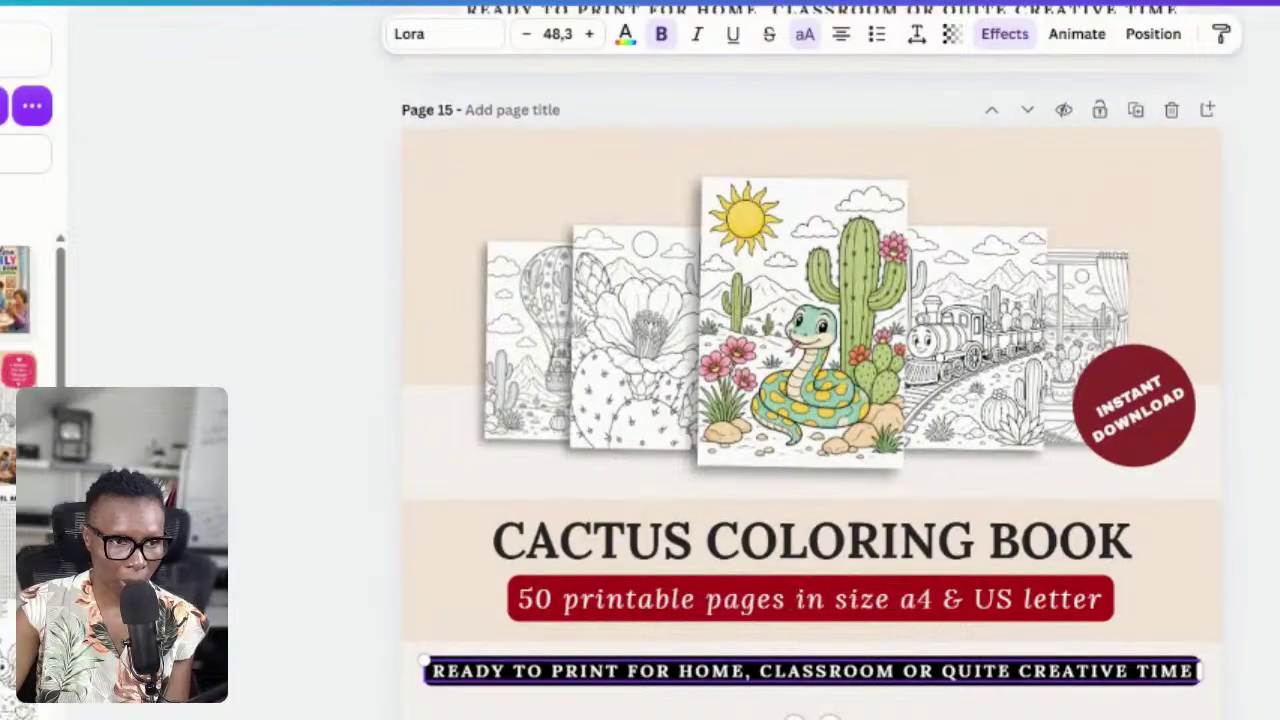
scroll(812, 380, down, 2)
key(Escape)
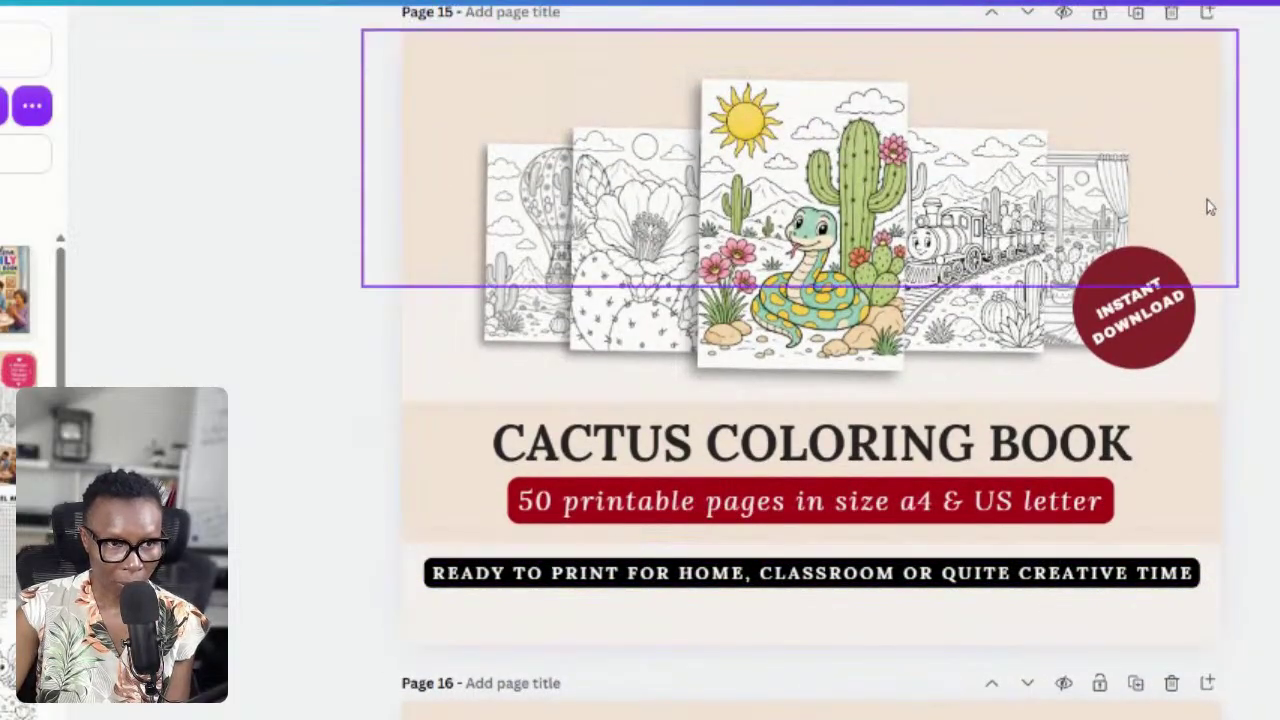
click(1208, 377)
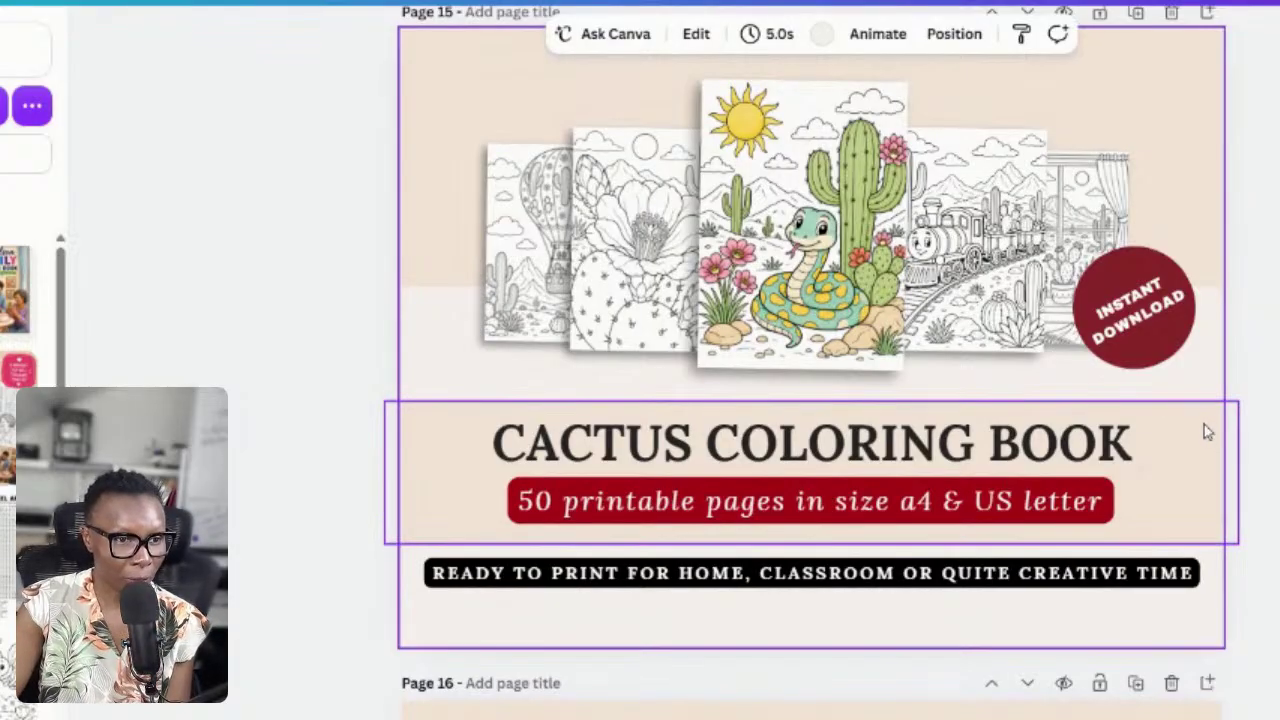
scroll(1205, 432, up, 2)
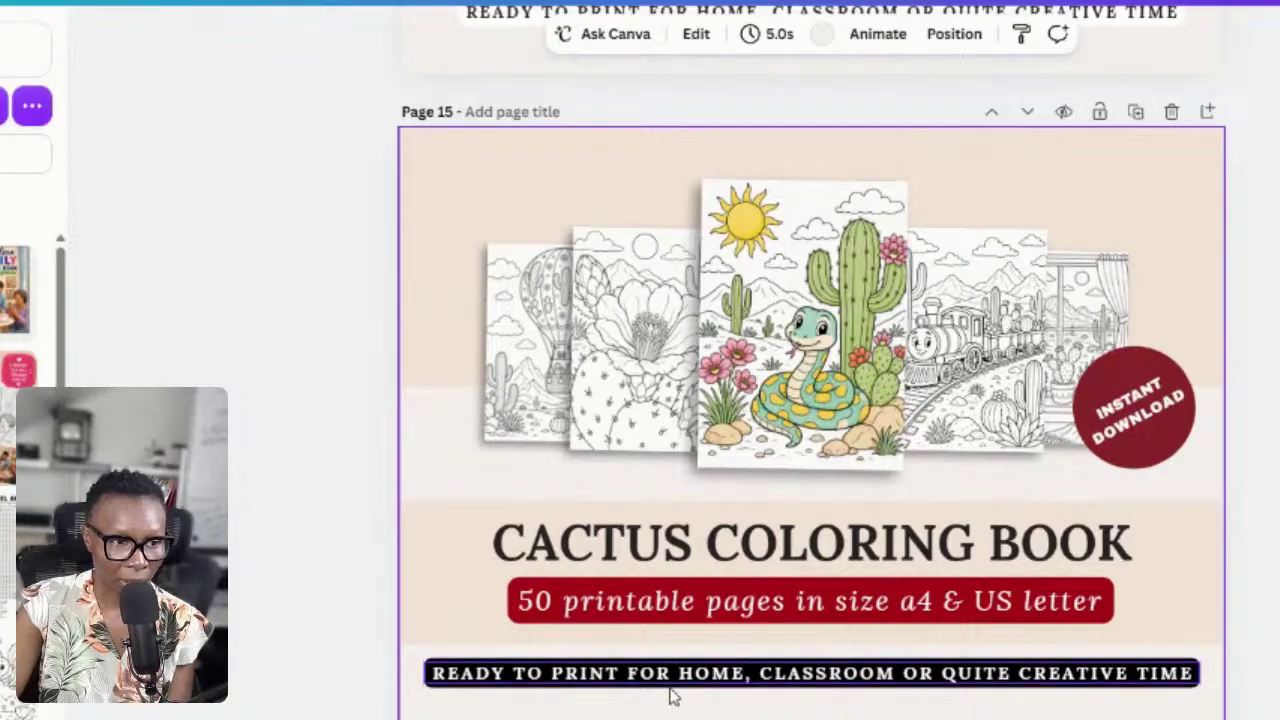
scroll(1126, 403, down, 2)
scroll(1126, 409, up, 2)
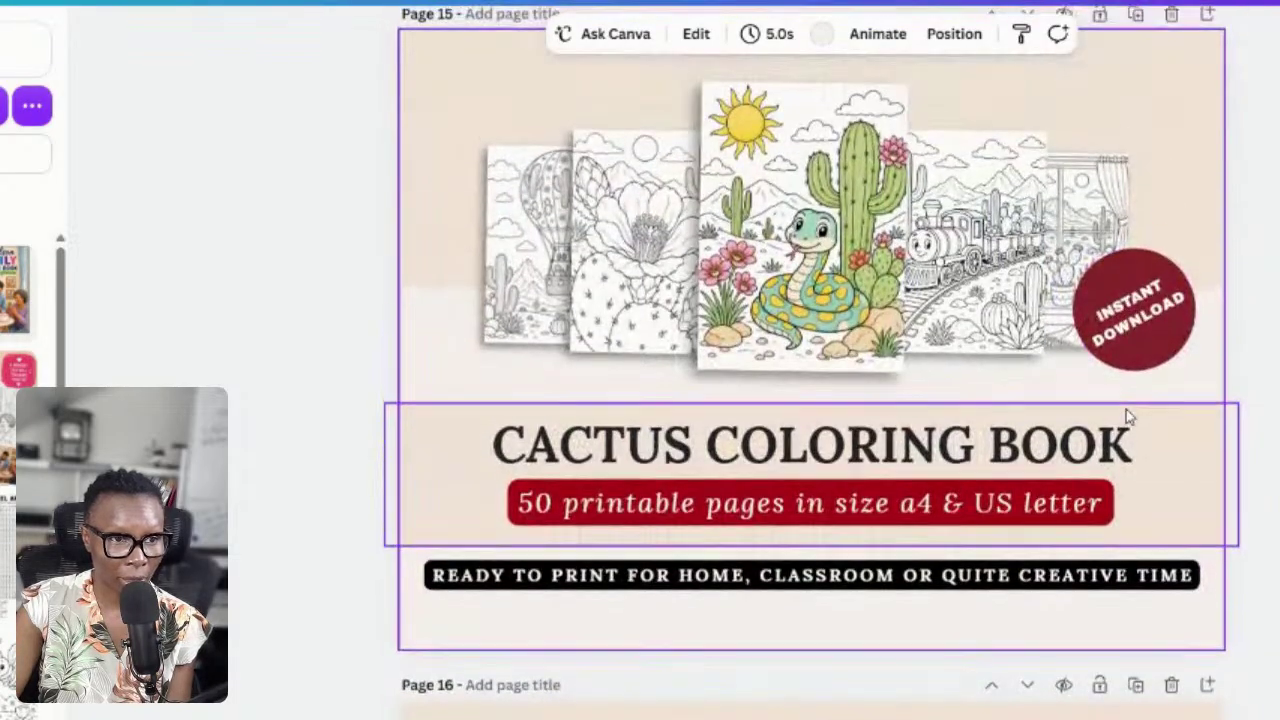
click(1220, 436)
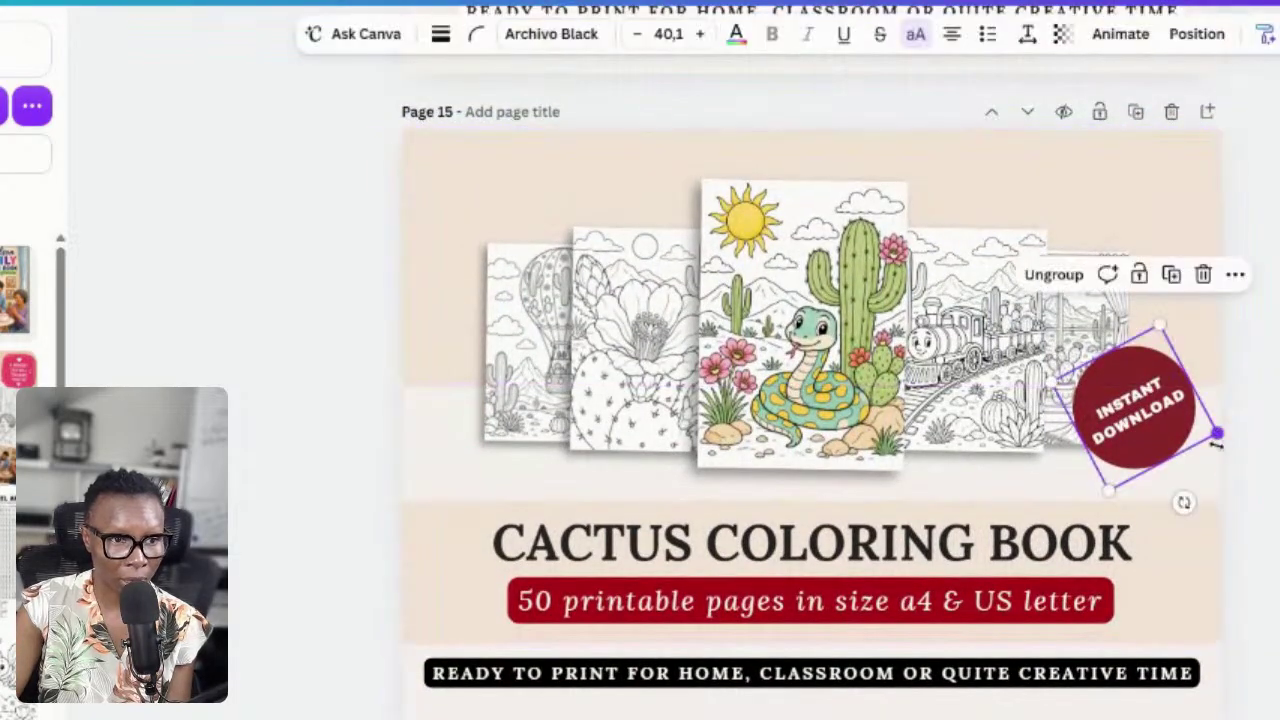
- Download the page 15 cactus cover as a PNG image
click(1224, 476)
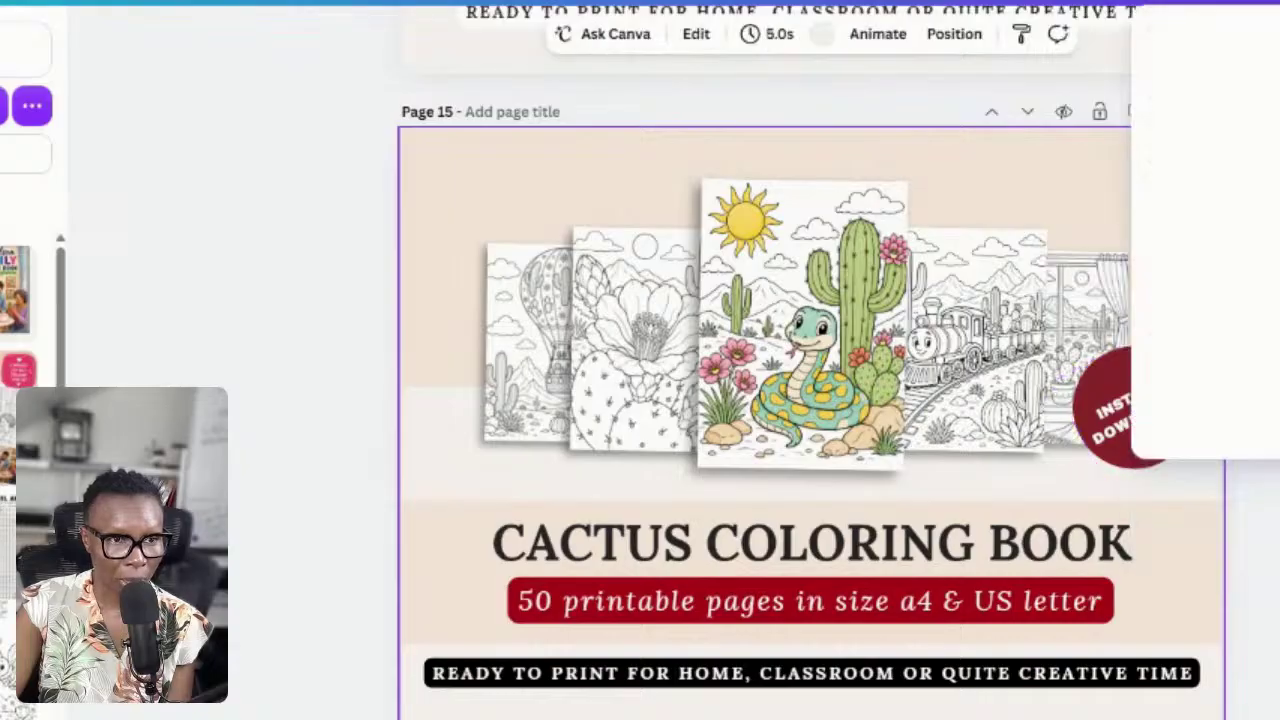
click(1190, 470)
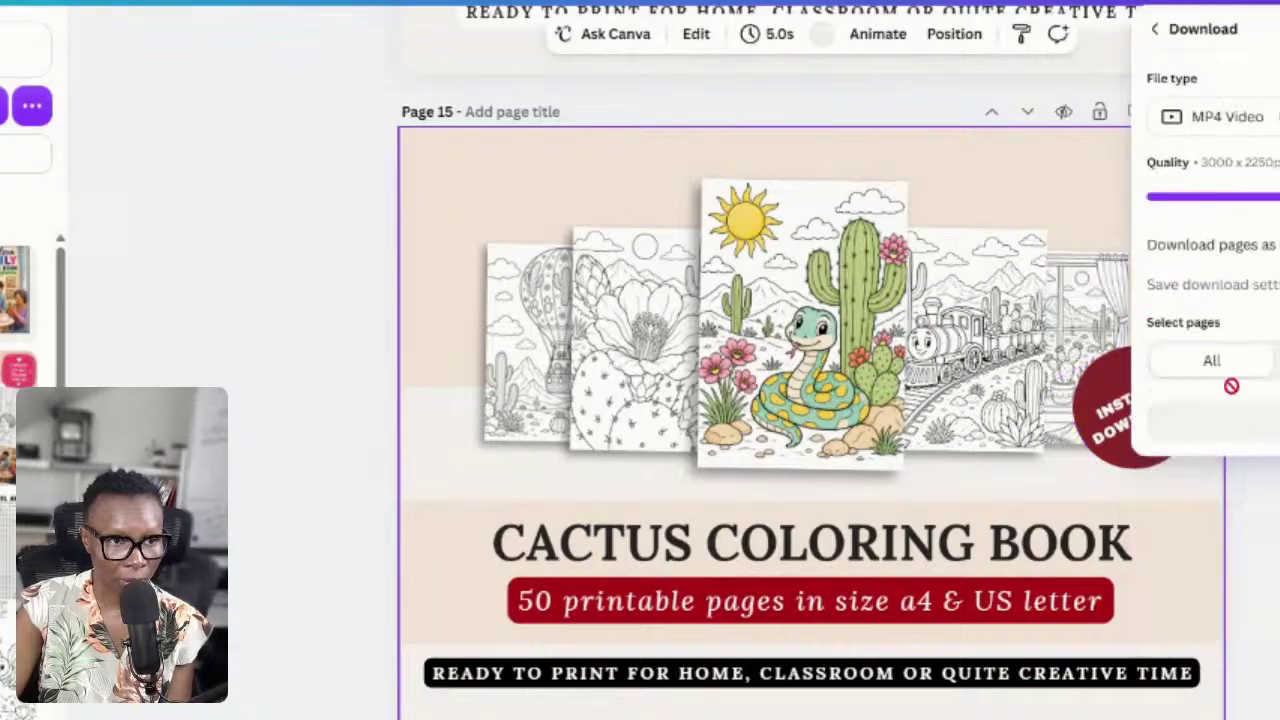
click(1246, 120)
click(1243, 243)
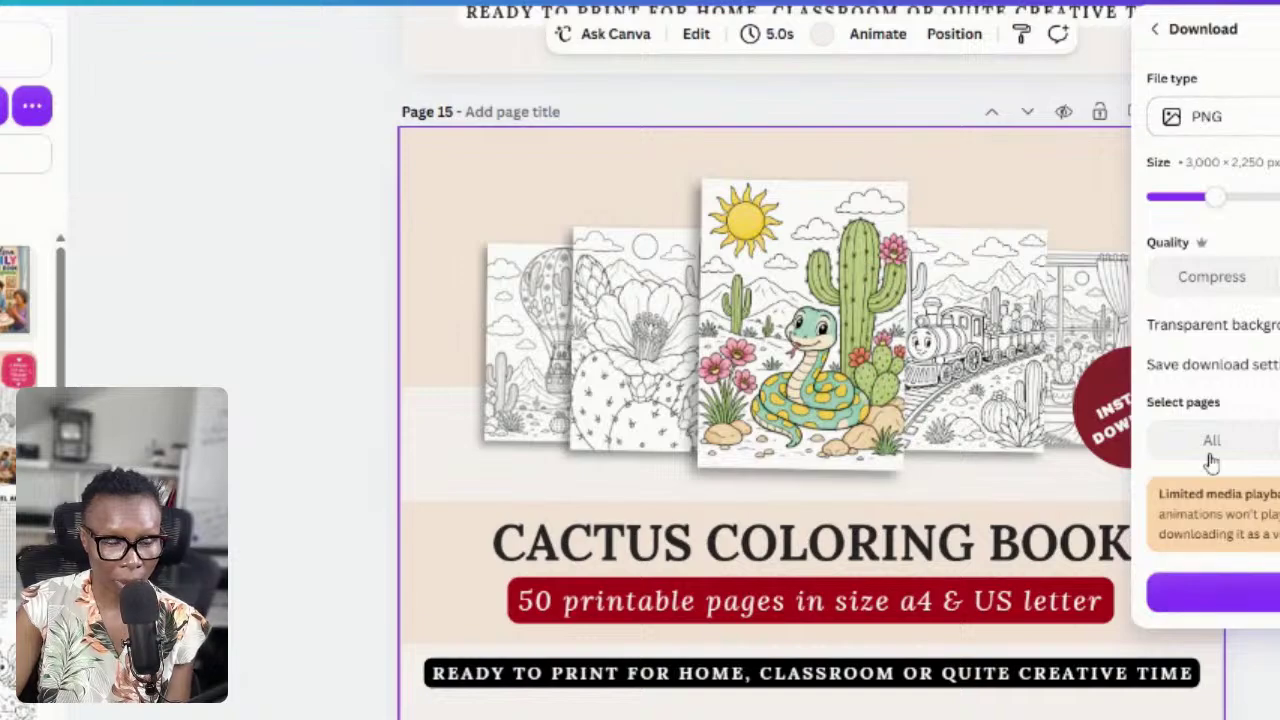
click(1213, 593)
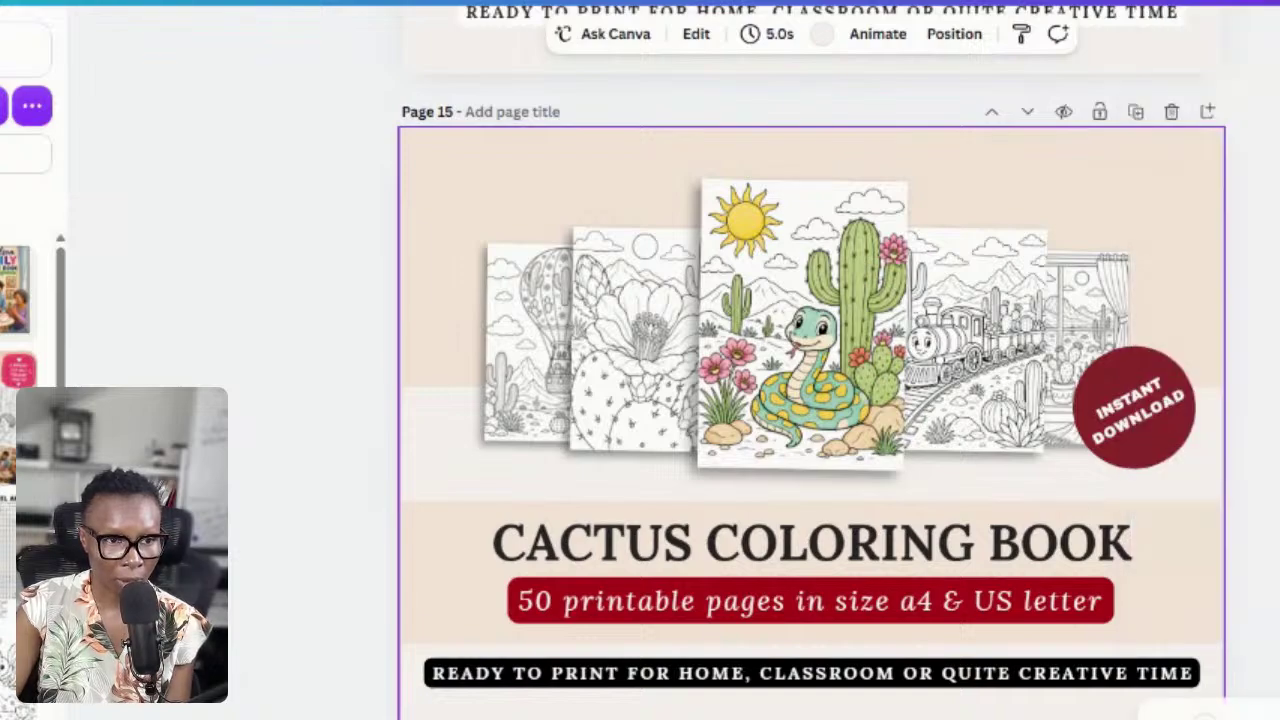
- Look through the other mockup pages, down to page 21 and back up to page 12, for the next template
scroll(1195, 485, down, 7)
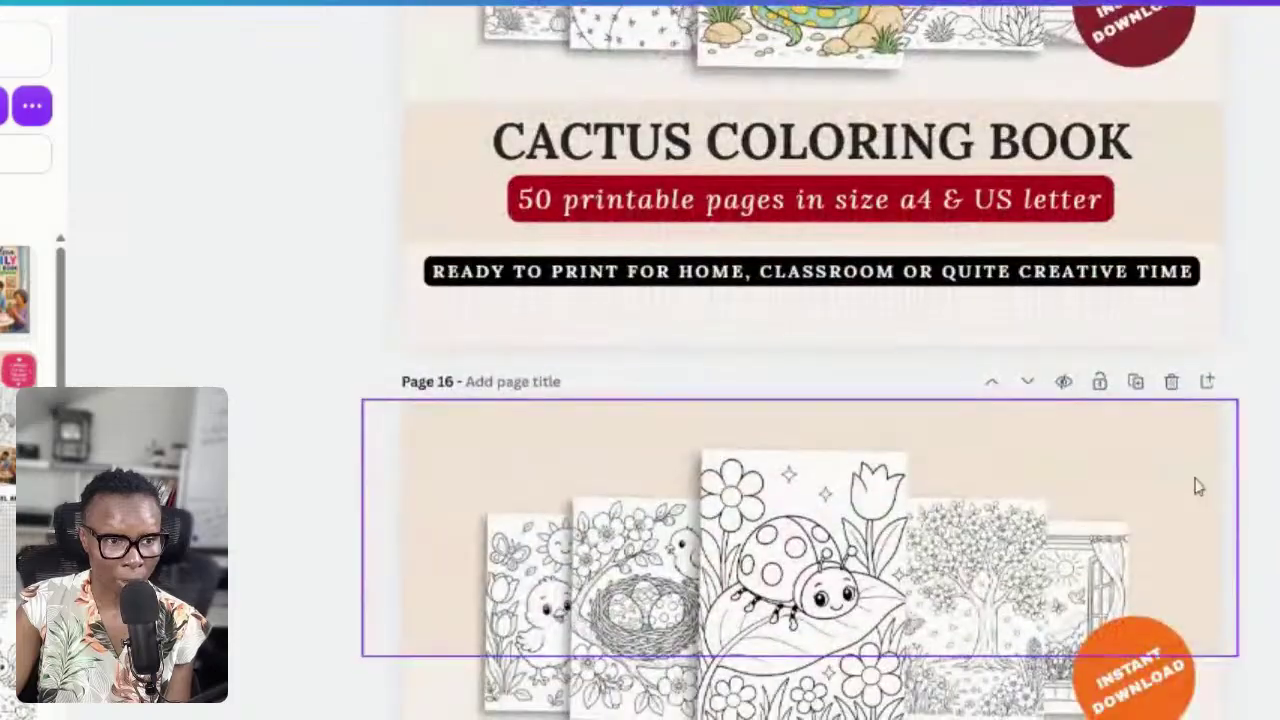
scroll(1195, 485, down, 10)
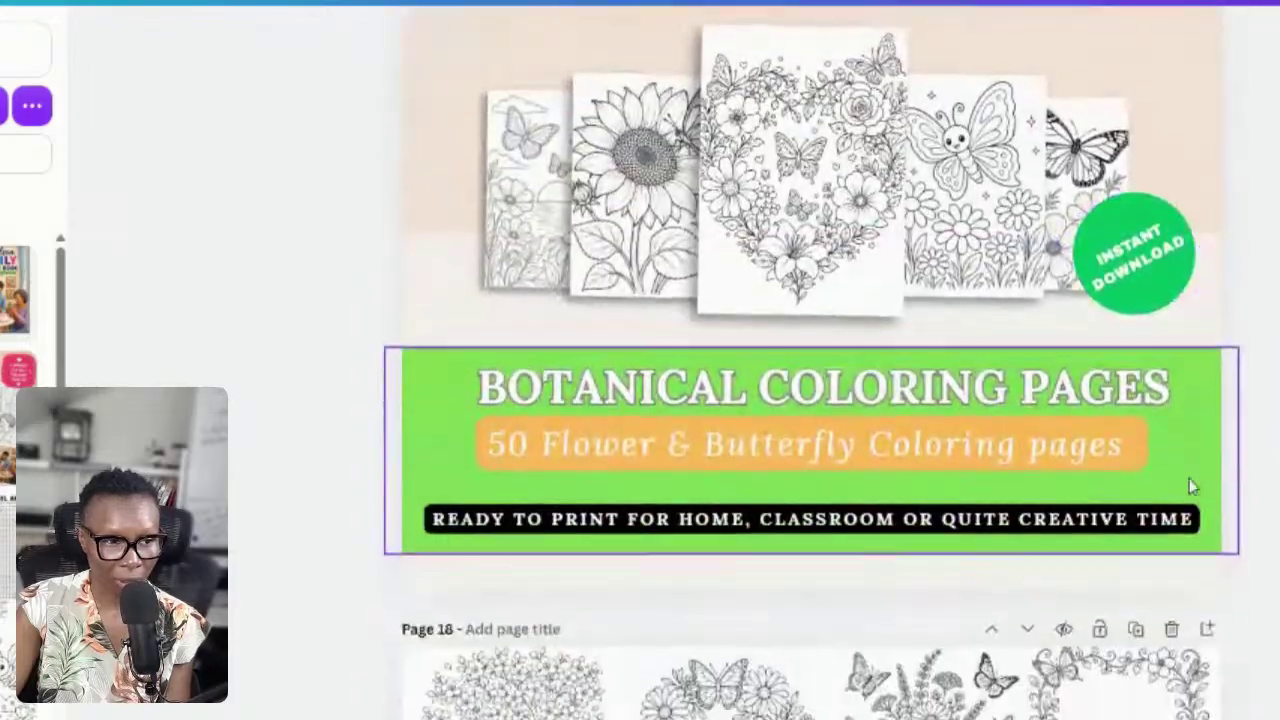
scroll(1213, 520, down, 2)
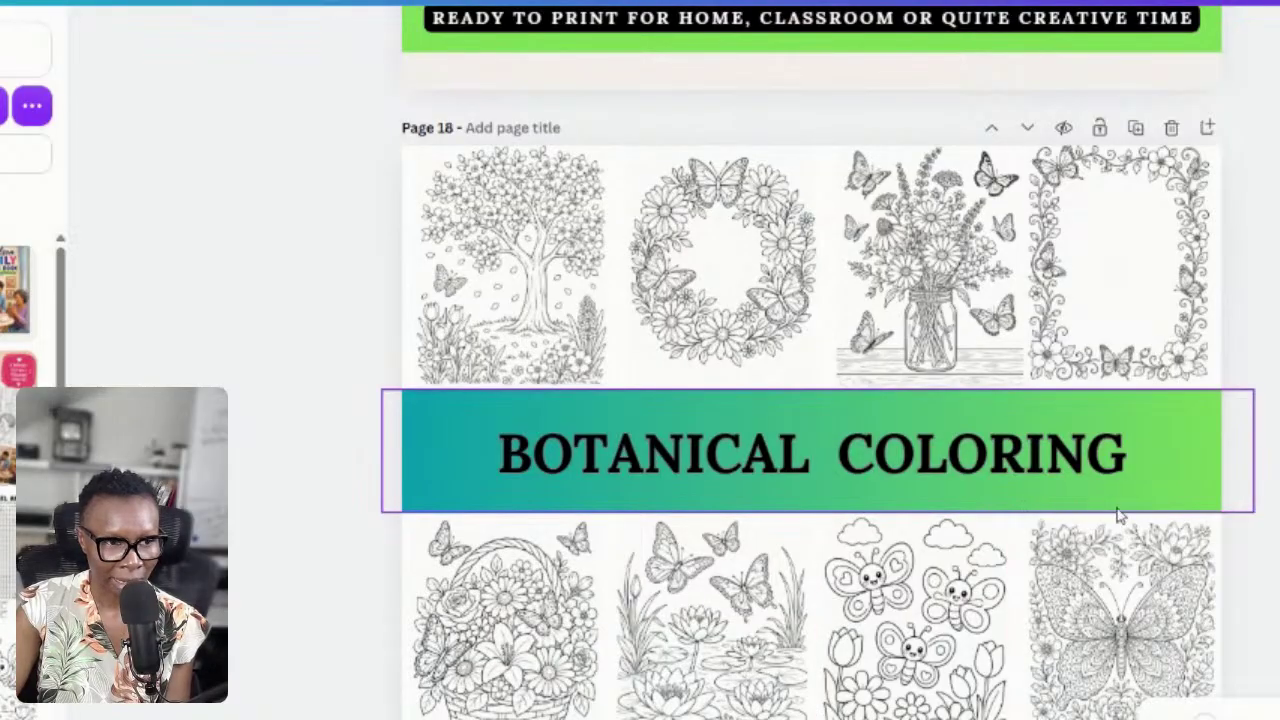
scroll(1148, 500, down, 1)
scroll(1130, 470, down, 15)
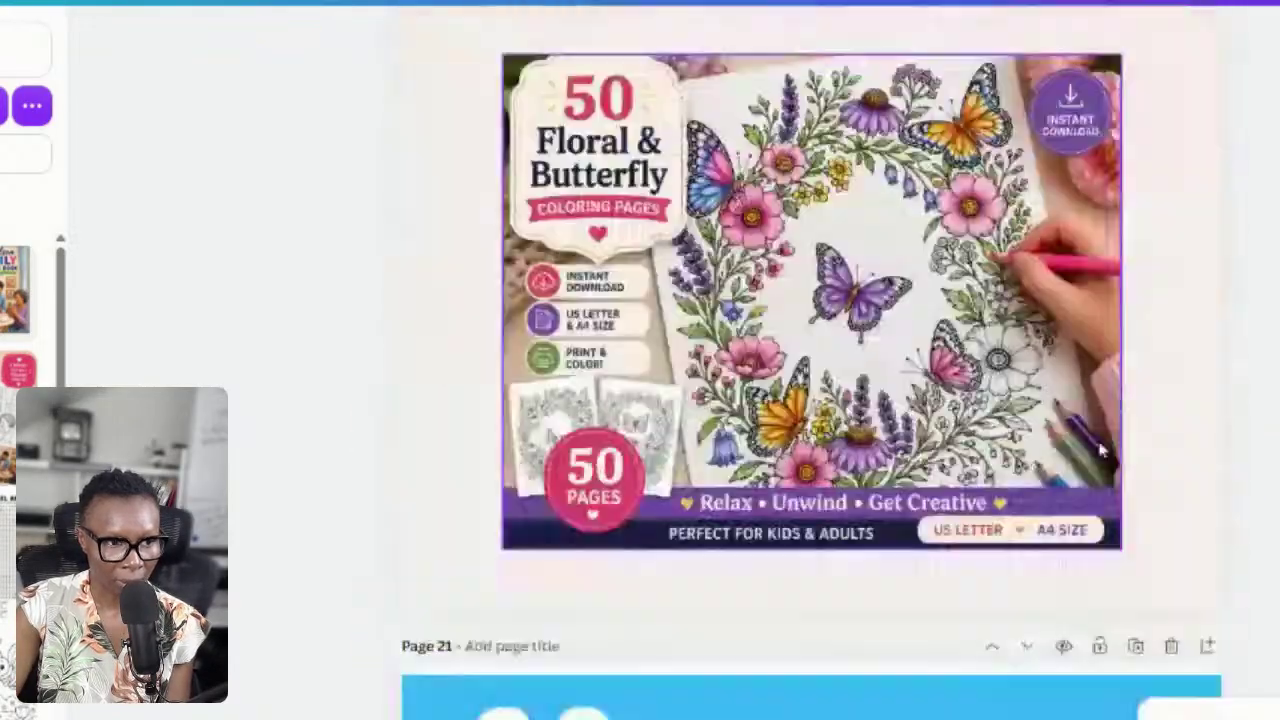
scroll(1095, 450, up, 3)
scroll(1095, 450, up, 20)
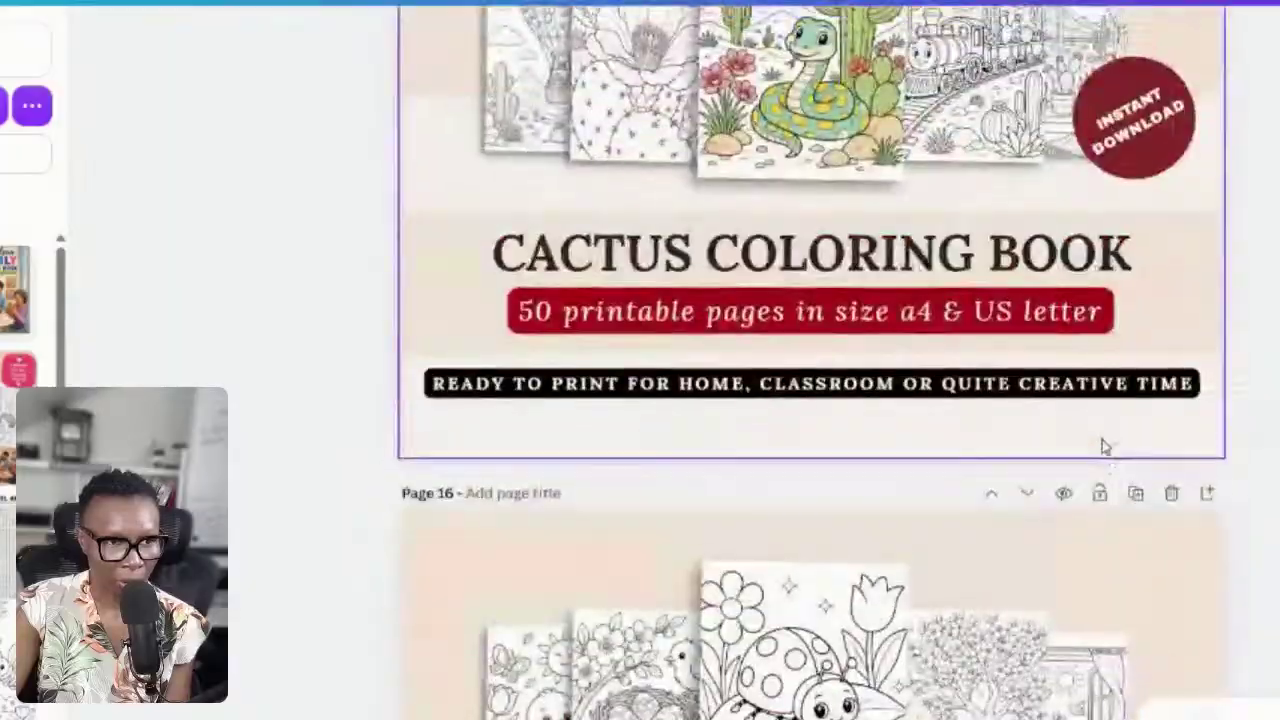
scroll(1104, 447, up, 10)
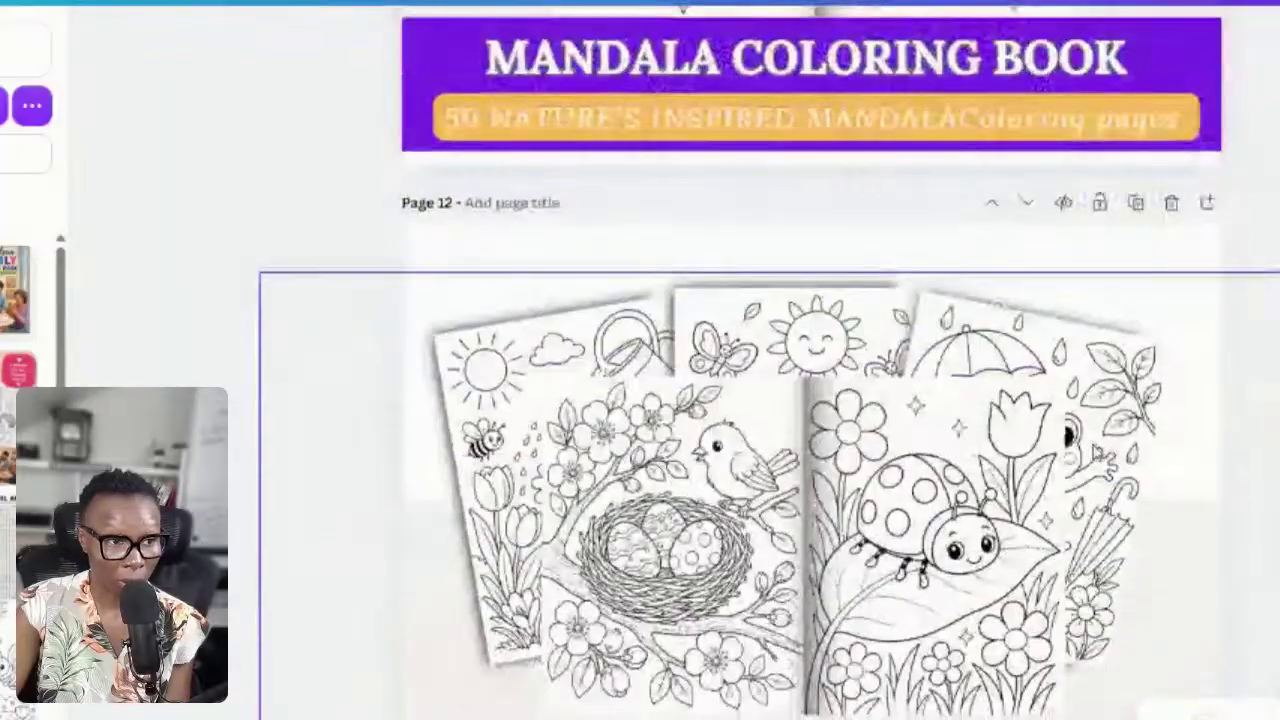
- Compare the open-book mockup on page 12 with the filled mandala coloring book mockup on page 11
click(670, 545)
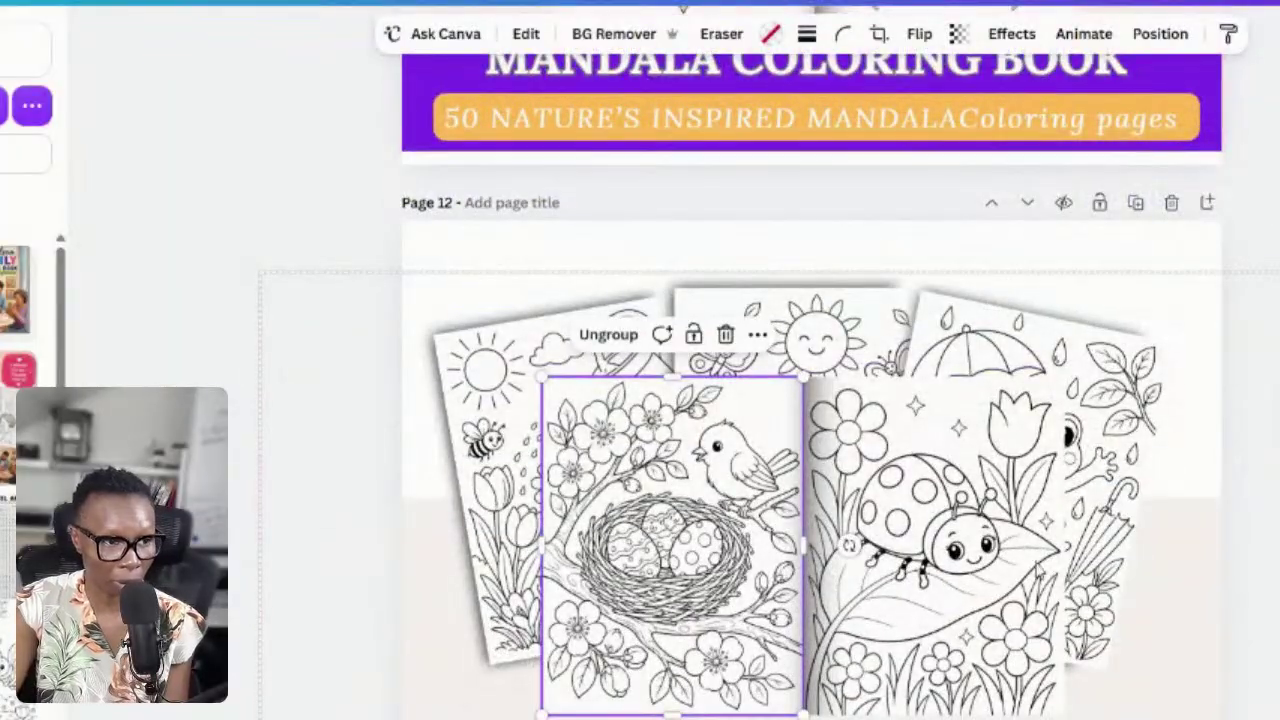
scroll(1037, 574, down, 2)
scroll(1037, 574, up, 1)
scroll(1037, 574, up, 2)
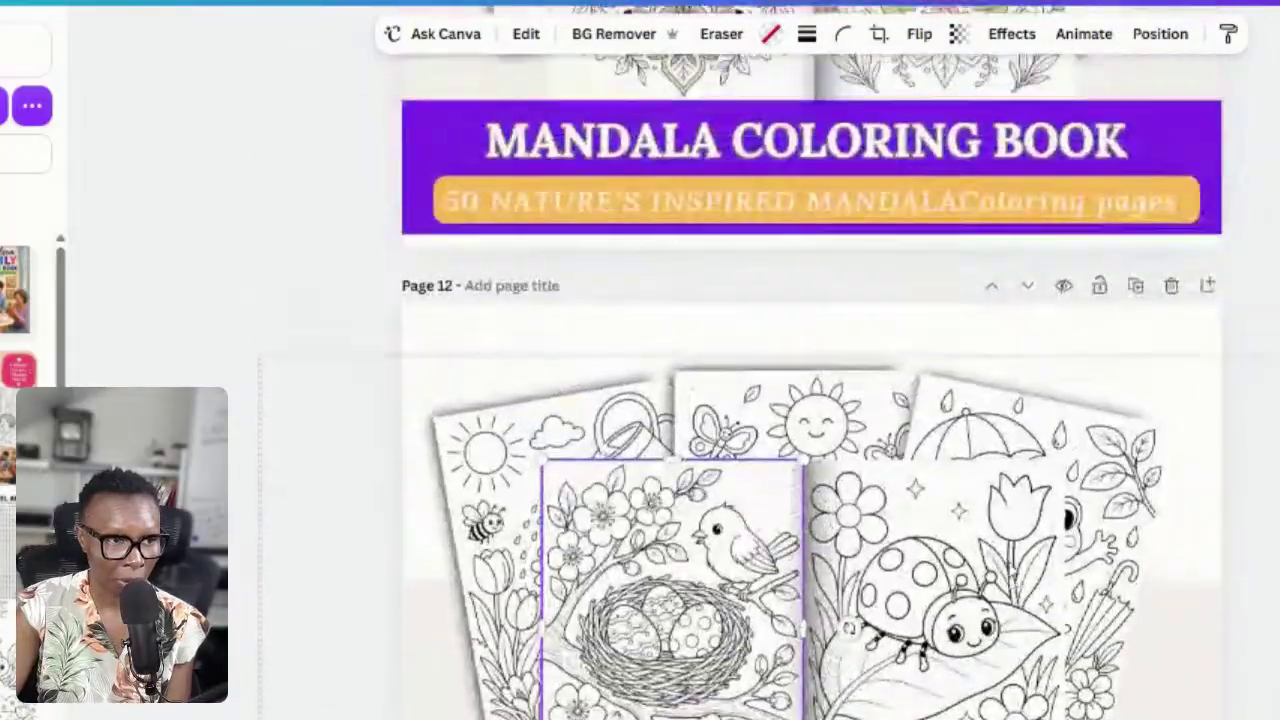
scroll(1020, 570, down, 1)
scroll(1008, 566, up, 5)
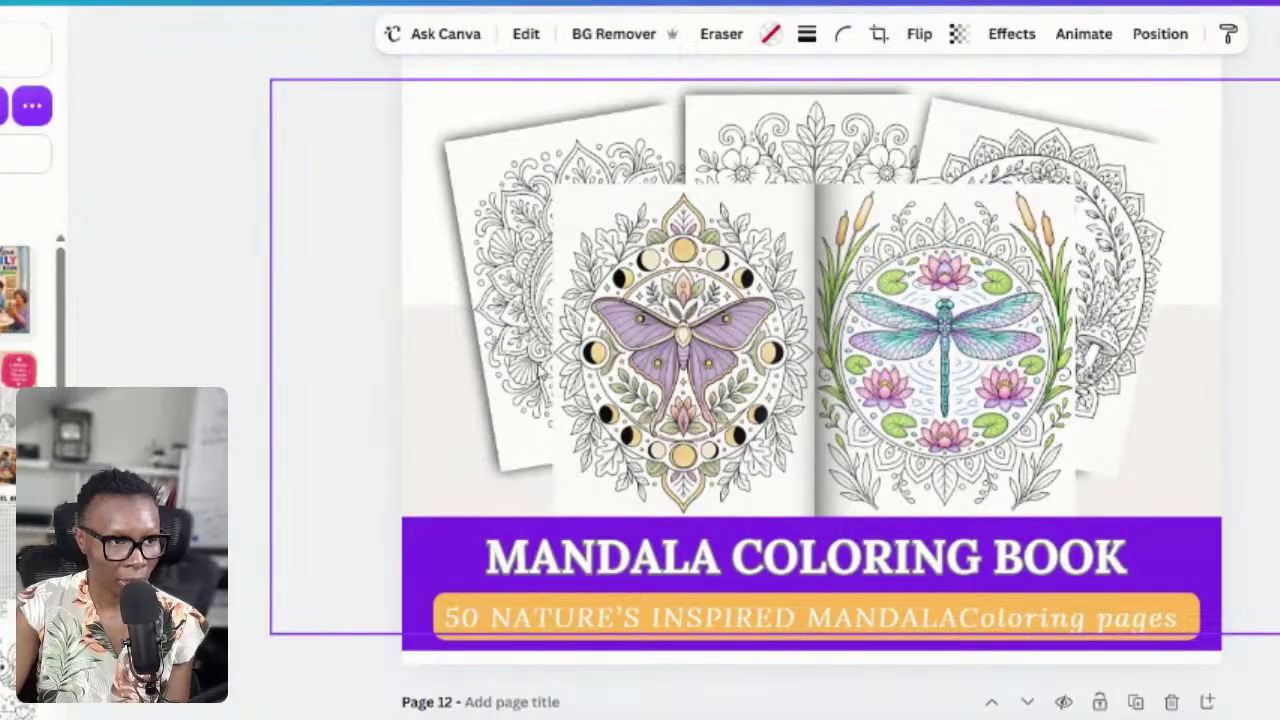
click(726, 398)
scroll(869, 441, up, 2)
scroll(869, 441, down, 5)
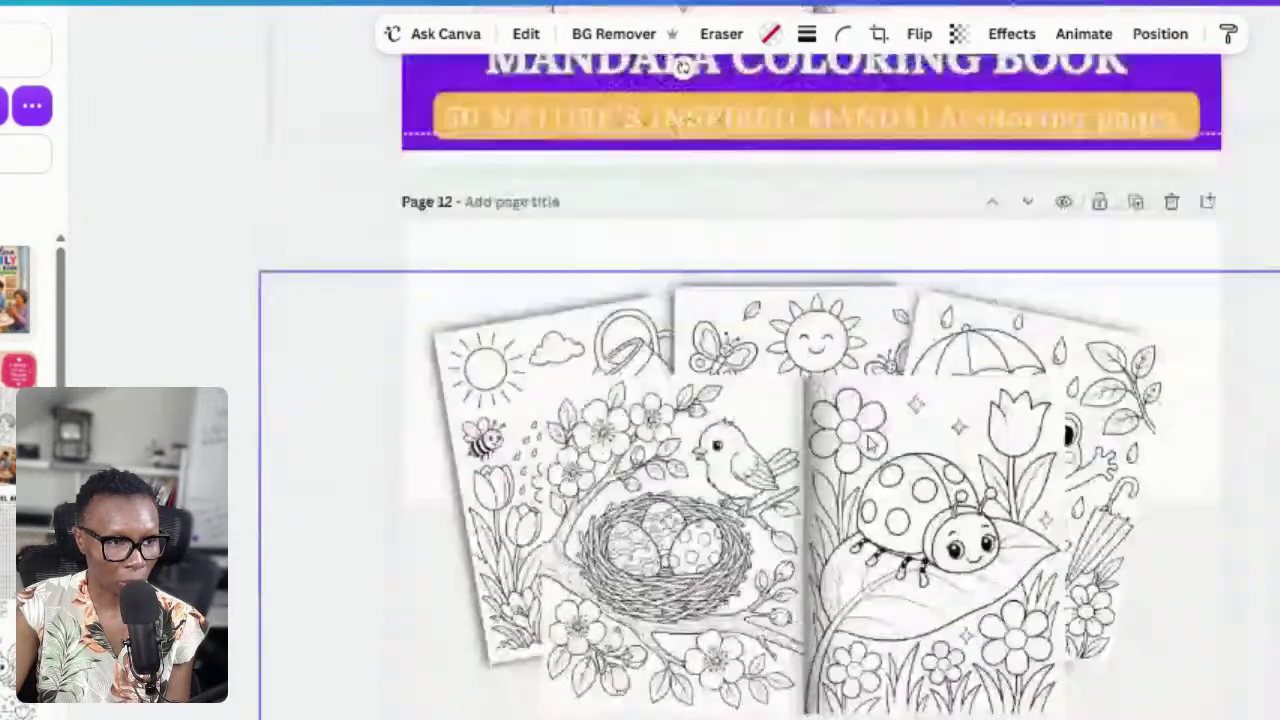
scroll(869, 449, up, 2)
scroll(766, 408, down, 2)
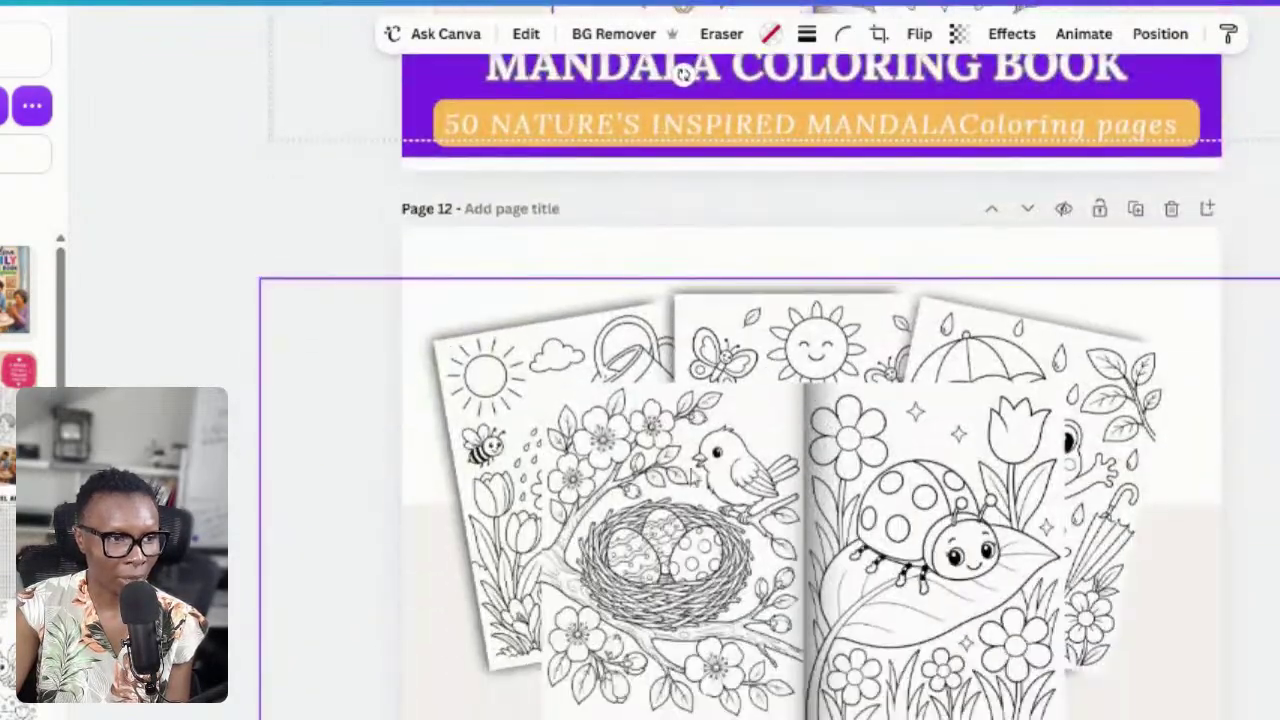
click(698, 552)
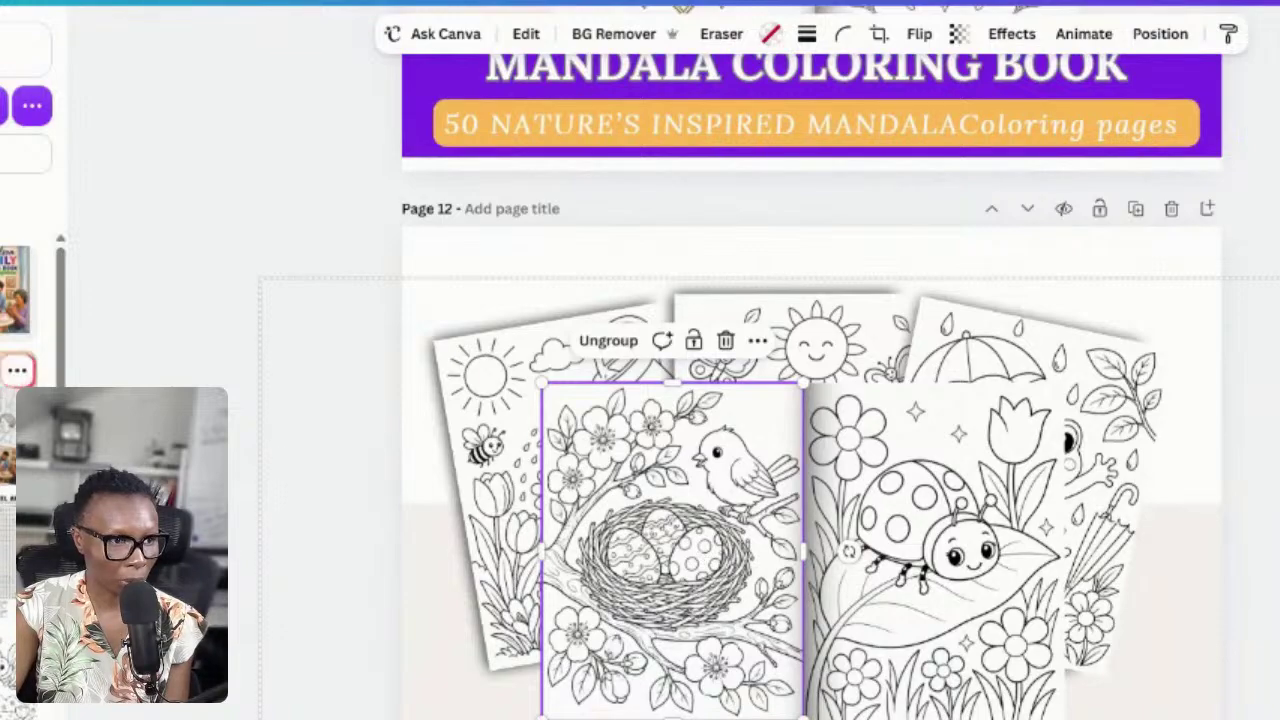
click(8, 560)
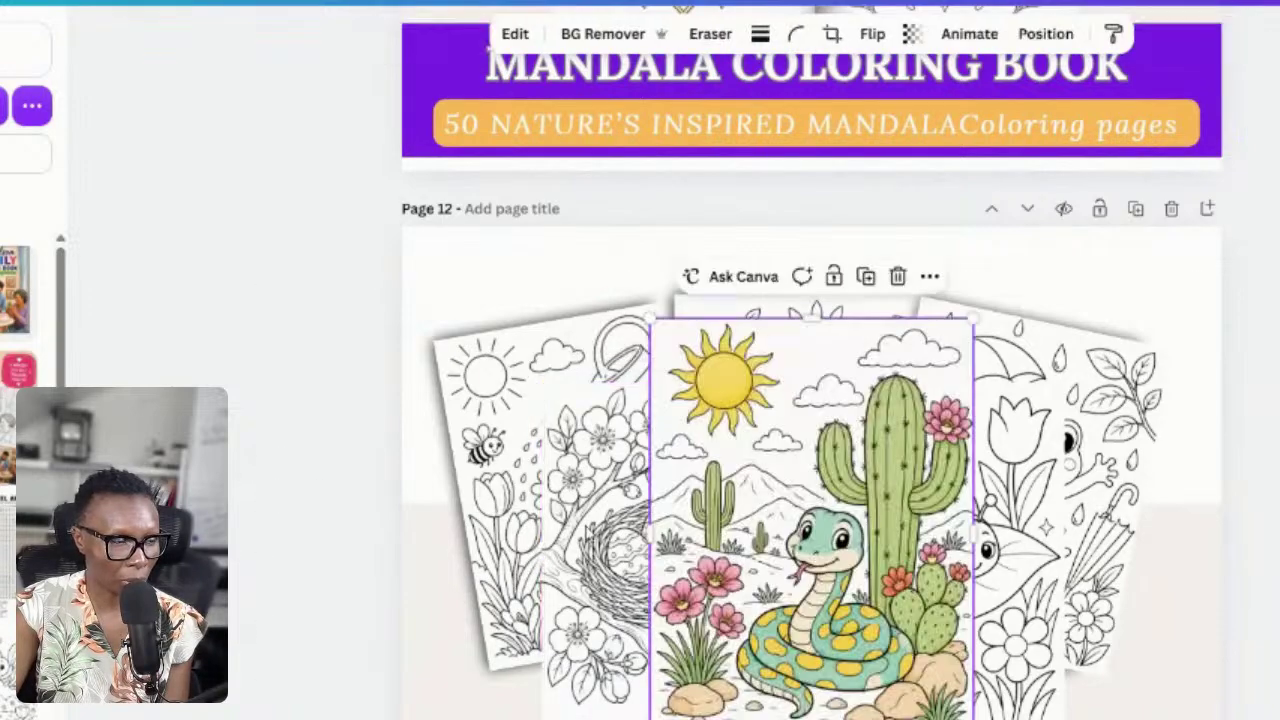
click(897, 276)
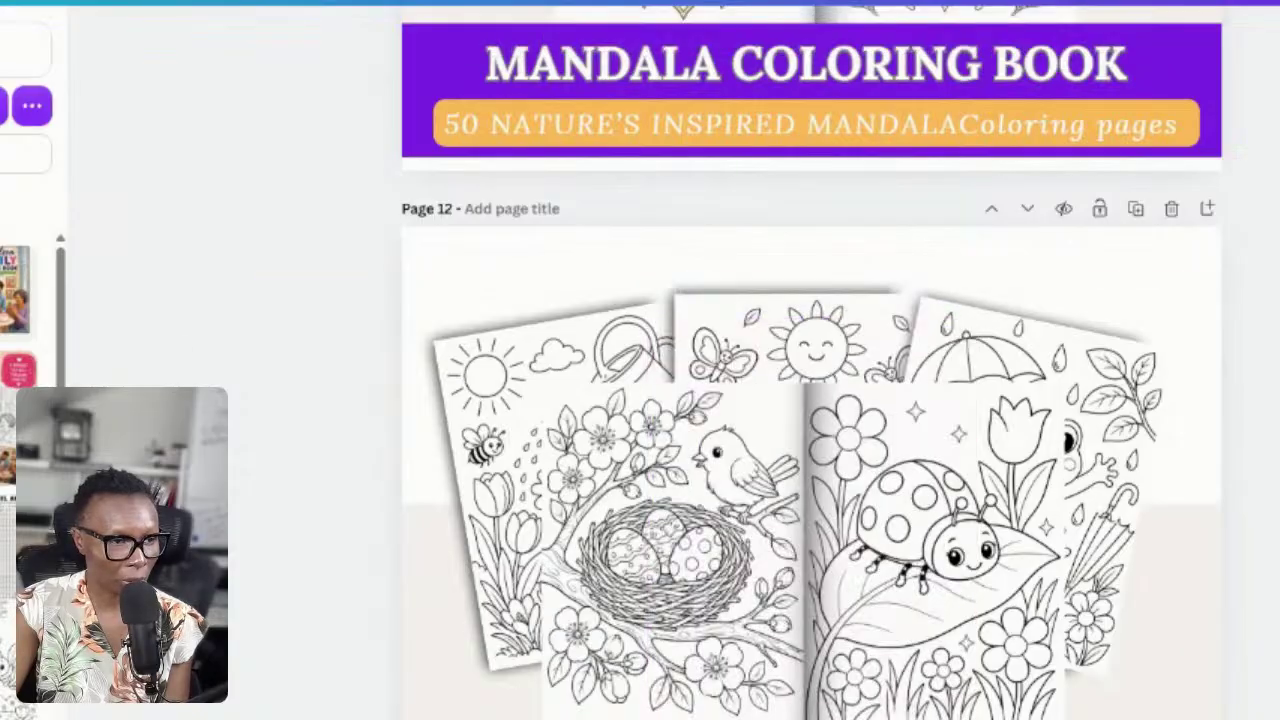
- Fill the left page of the open book on page 12 with the colored desert tortoise picture
click(8, 560)
drag(733, 600, 637, 600)
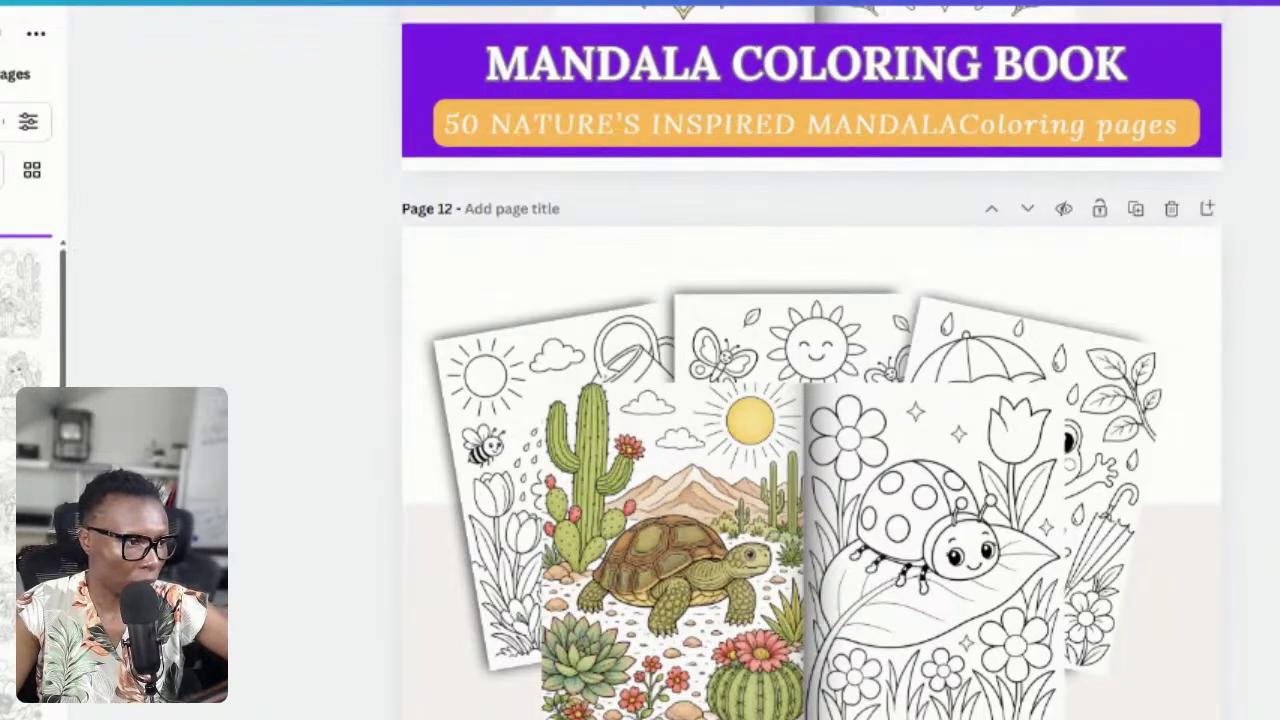
- Find the uncolored version of the desert tortoise picture and fill the right page of the open book with it
scroll(25, 400, down, 5)
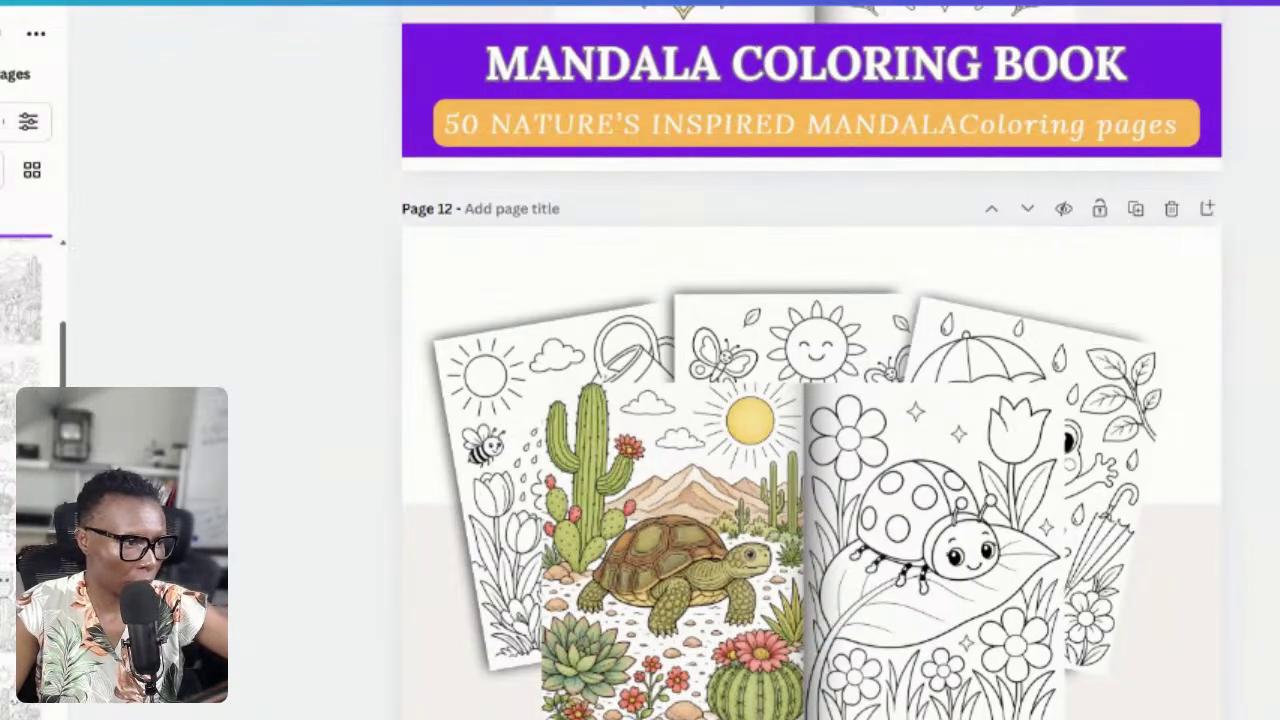
scroll(22, 390, down, 3)
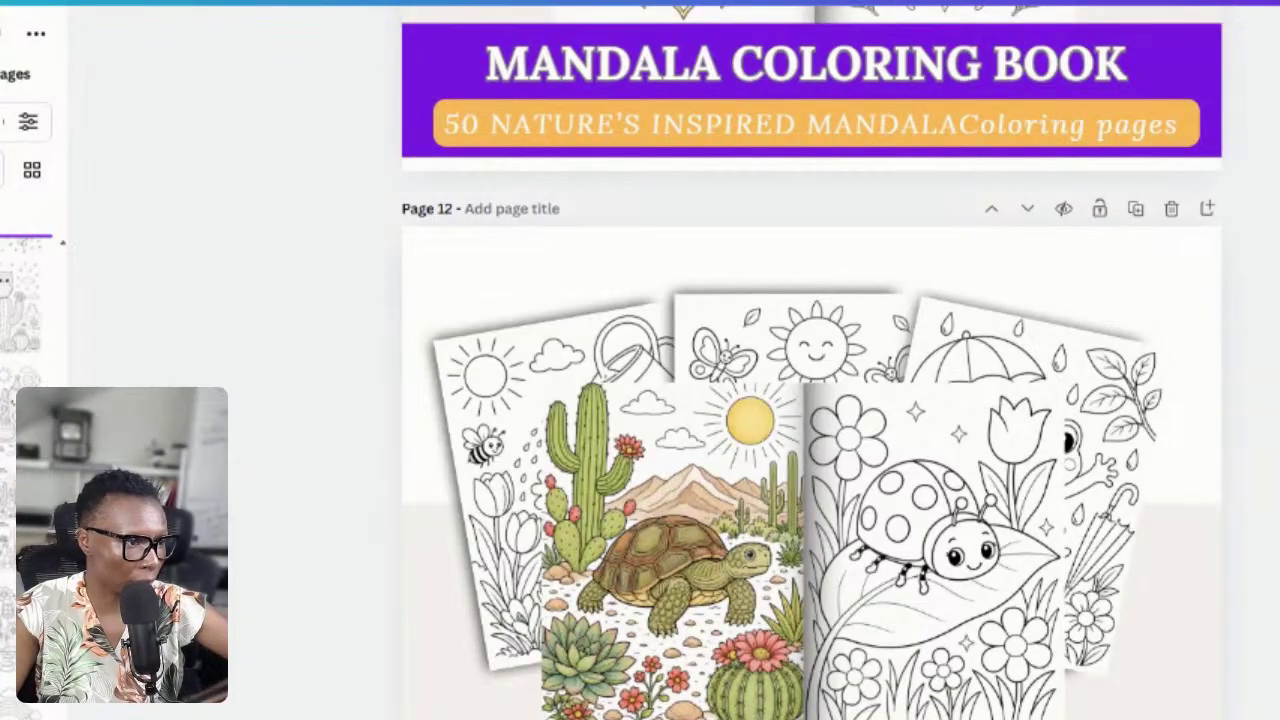
scroll(22, 390, down, 6)
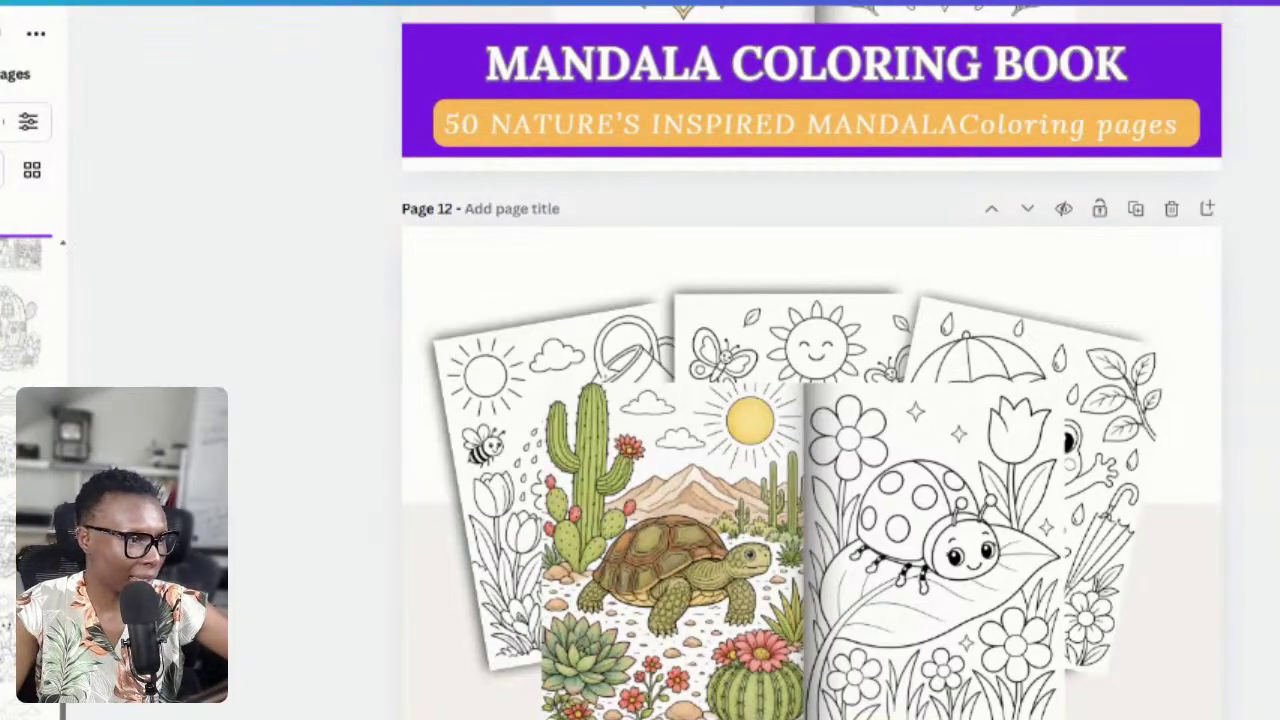
scroll(22, 390, down, 8)
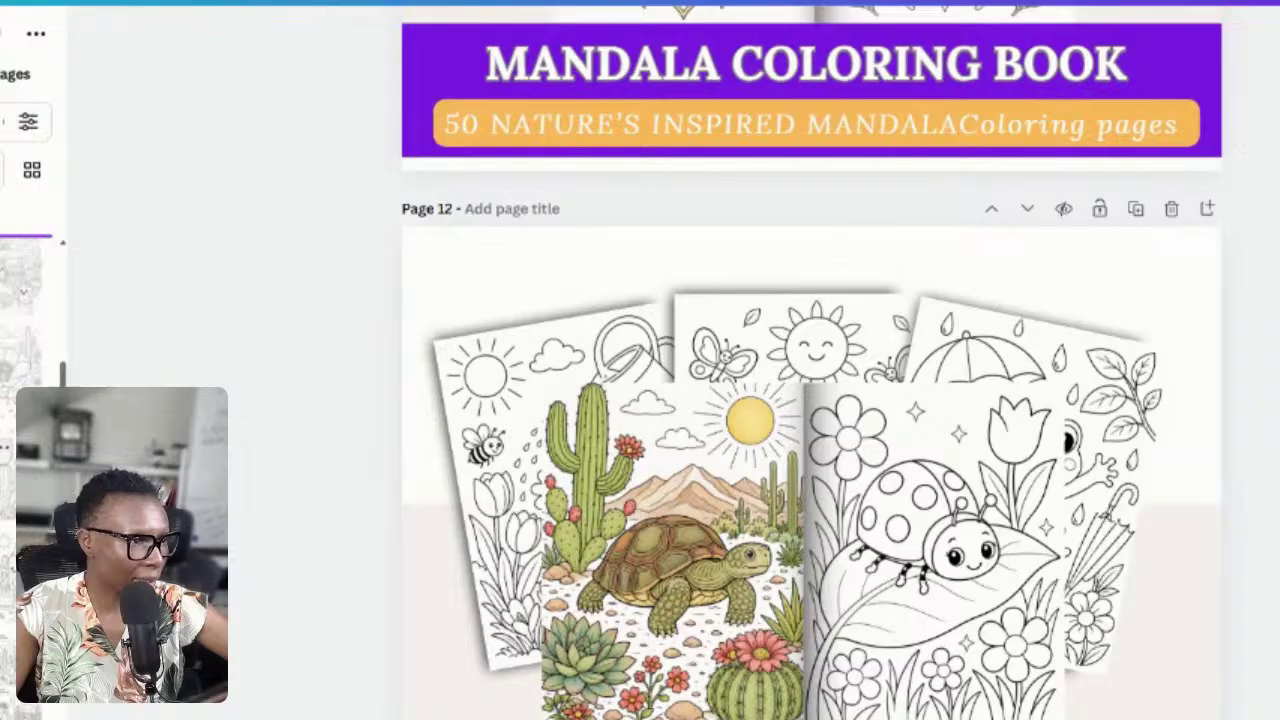
scroll(22, 390, down, 3)
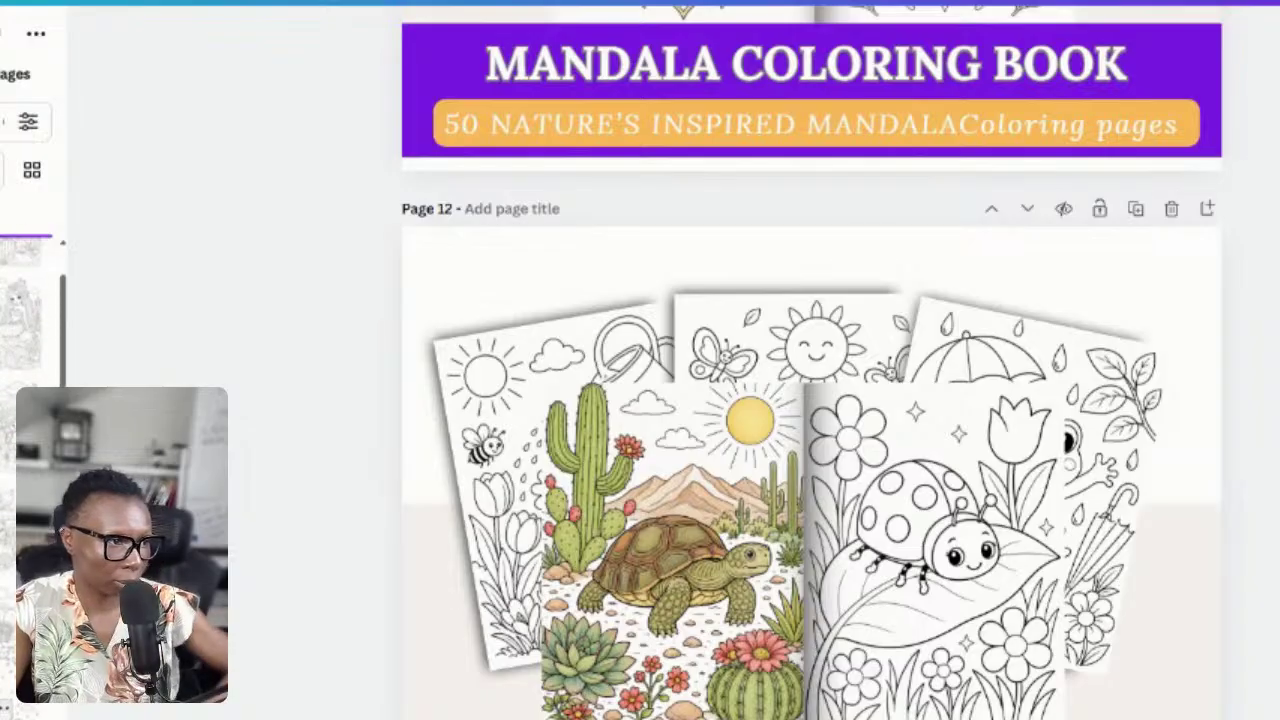
scroll(22, 320, up, 3)
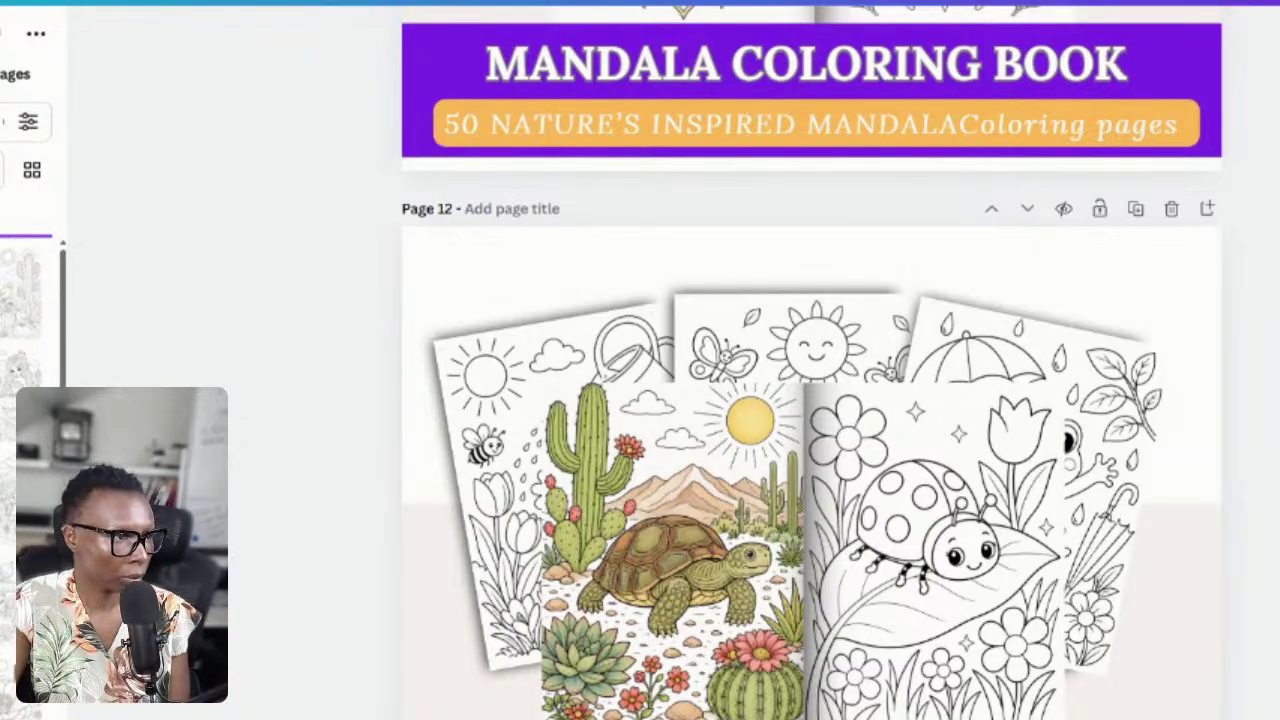
scroll(22, 320, down, 3)
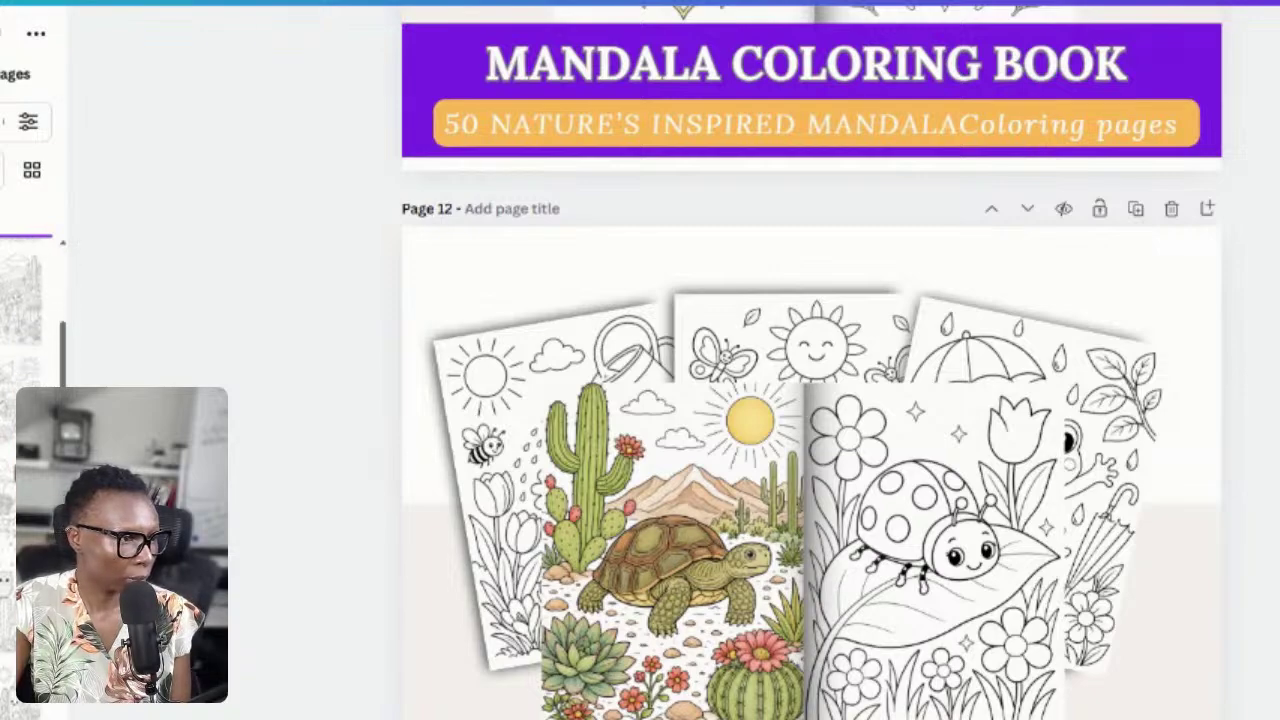
scroll(22, 320, down, 5)
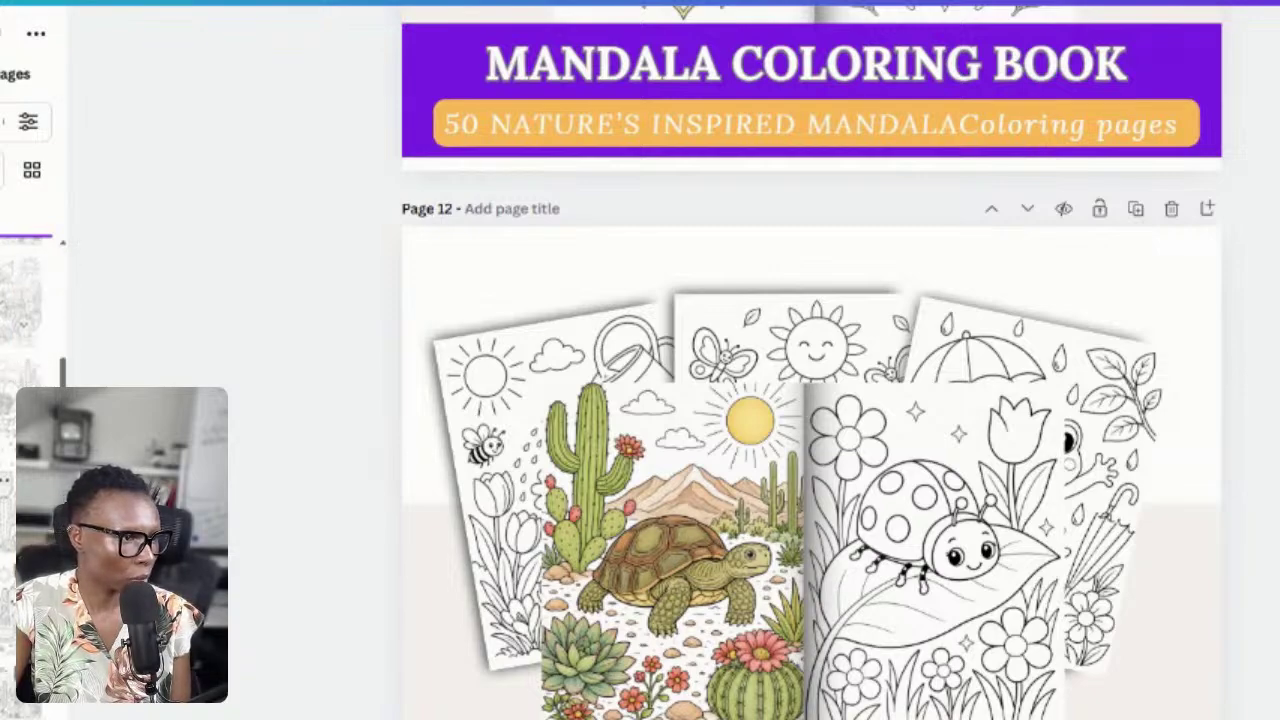
scroll(22, 320, down, 5)
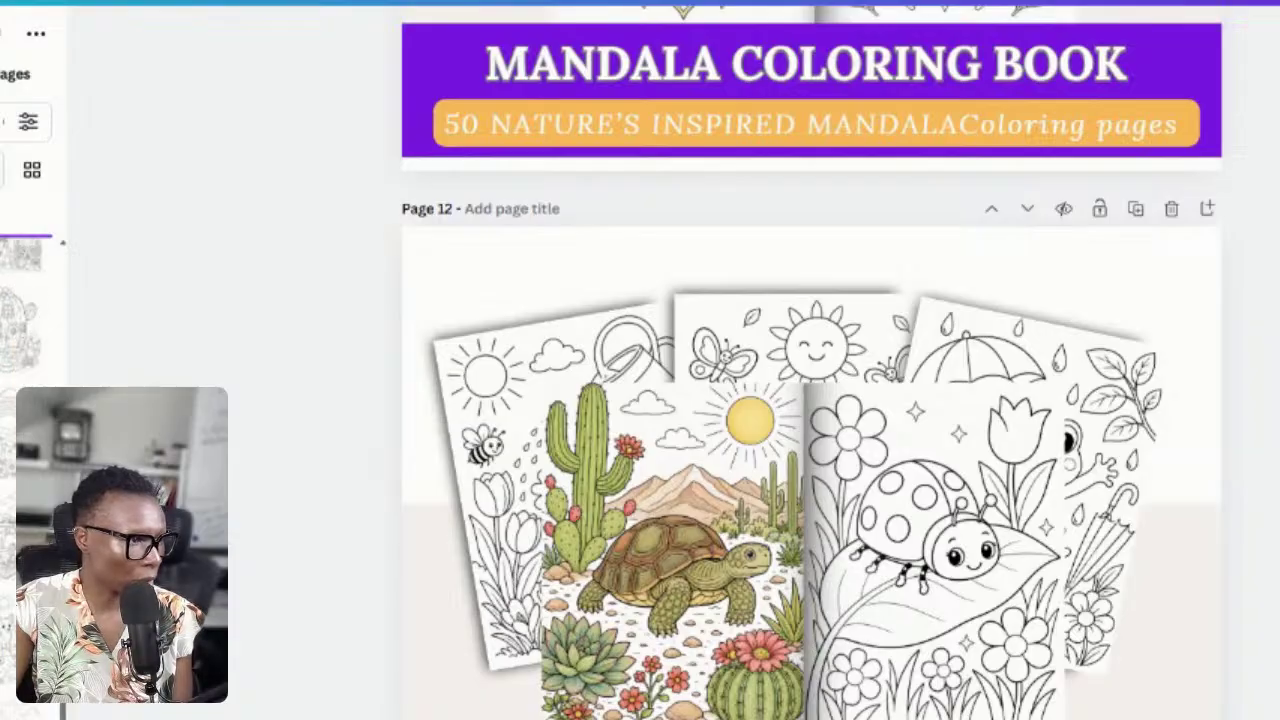
click(748, 464)
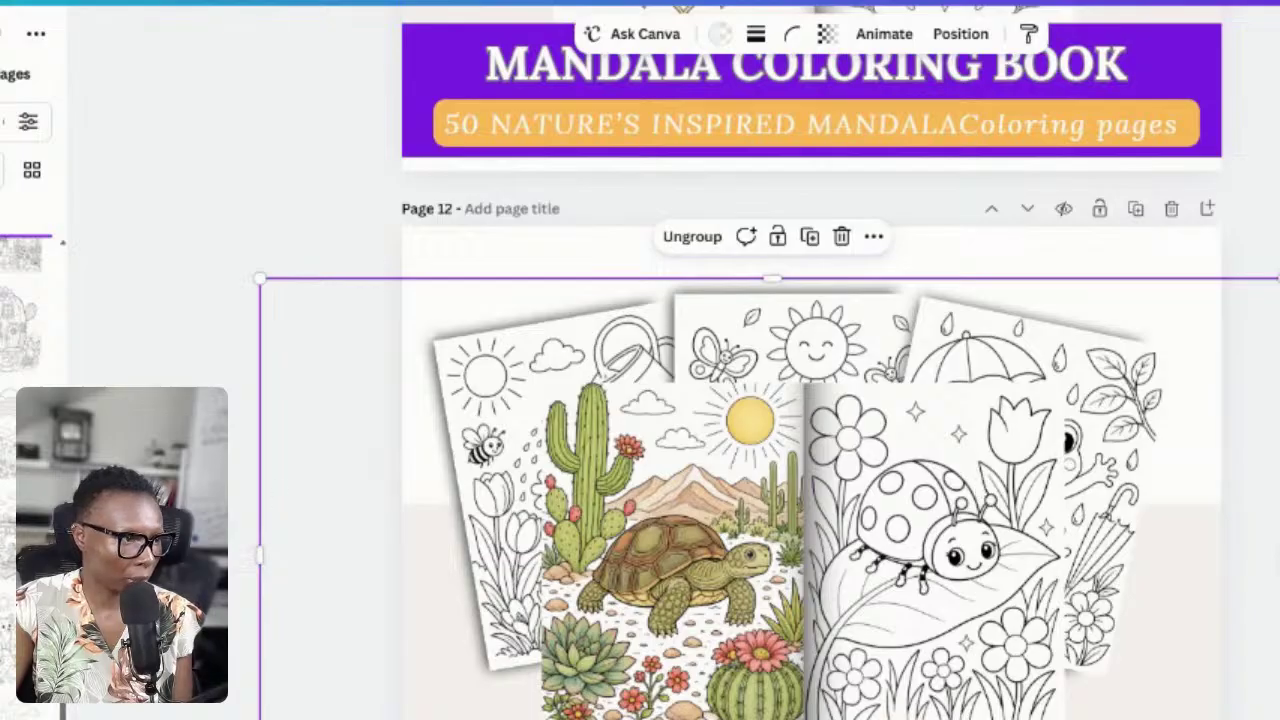
click(845, 545)
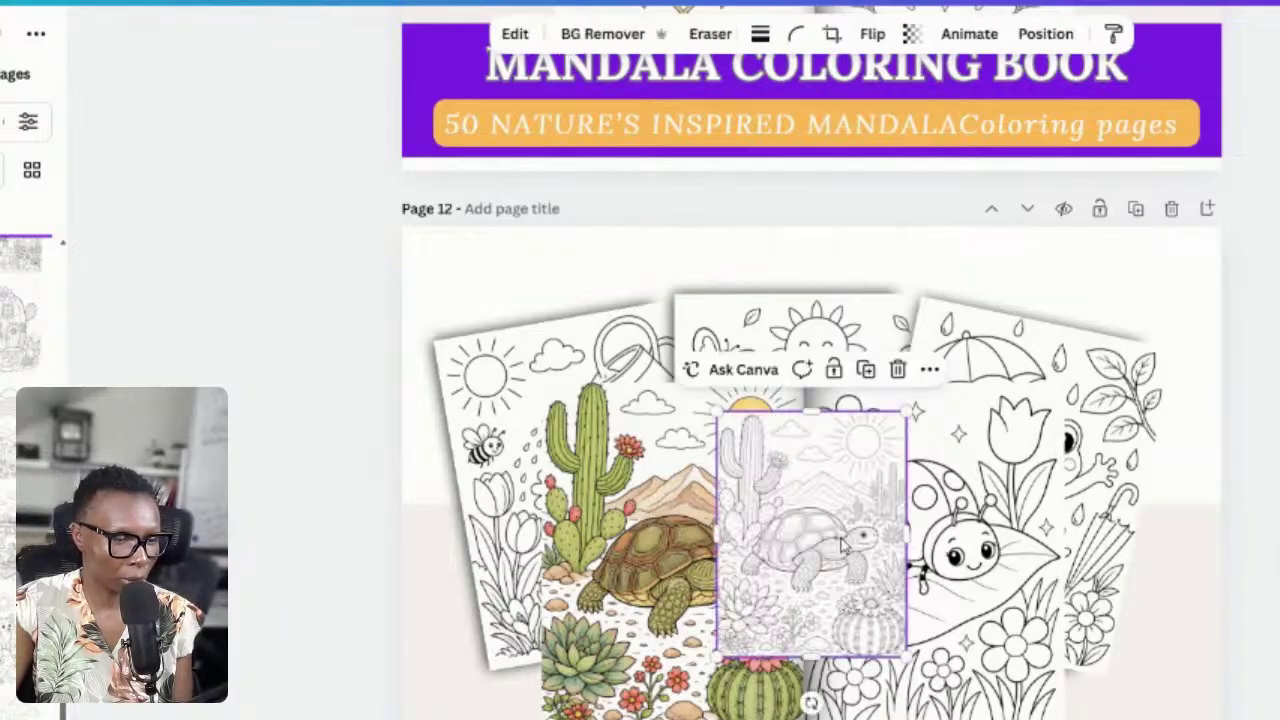
drag(845, 540, 945, 580)
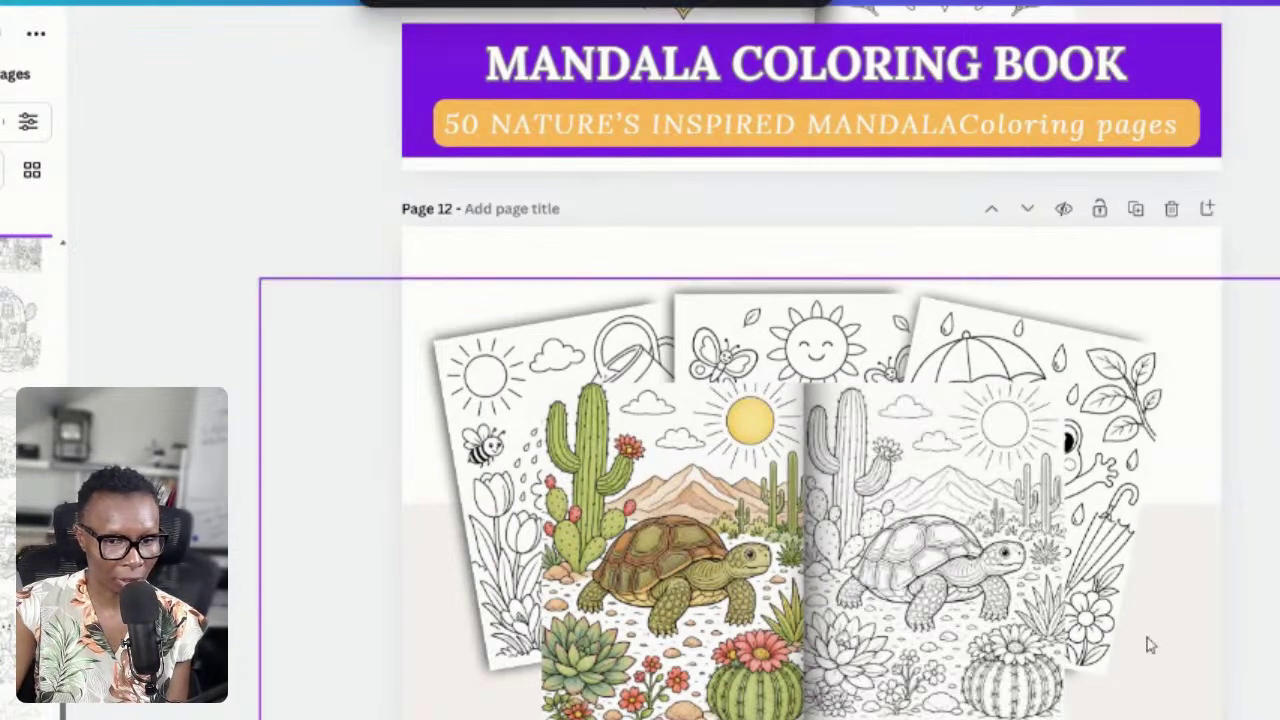
- Fill the tilted left sheet behind the book with the coloring page of the girl with a cactus crown
scroll(1140, 615, down, 2)
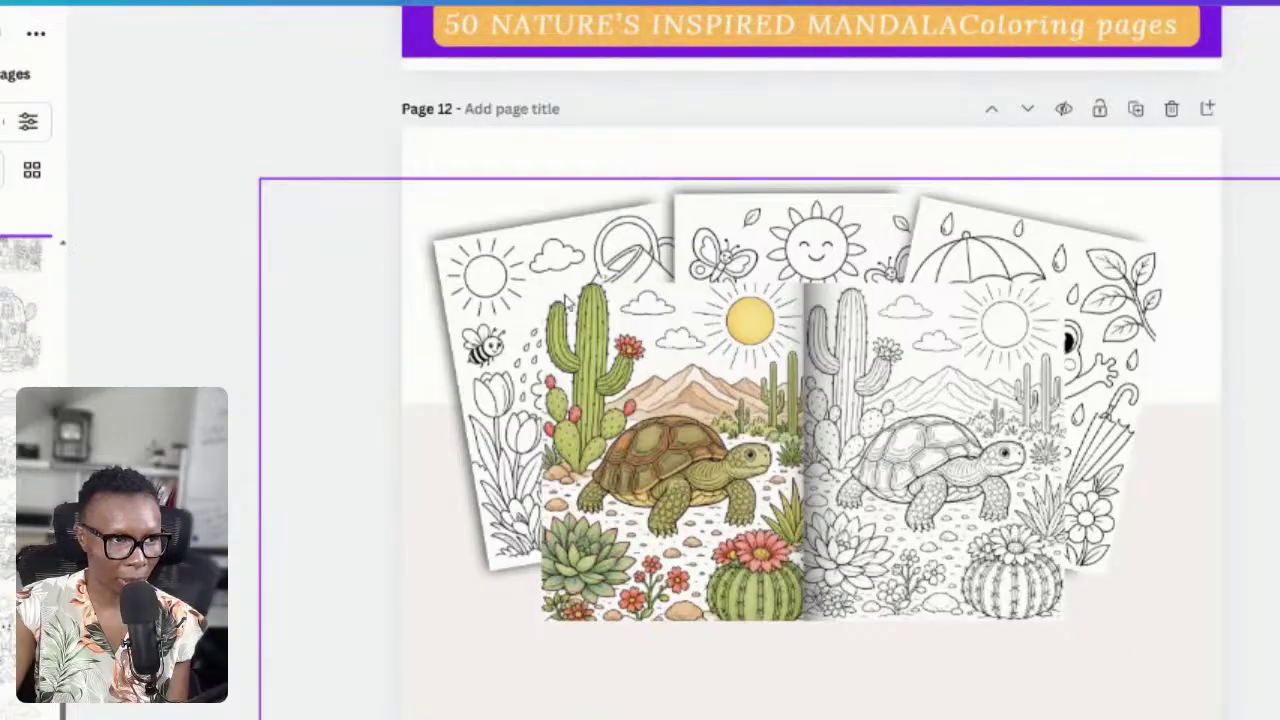
click(502, 312)
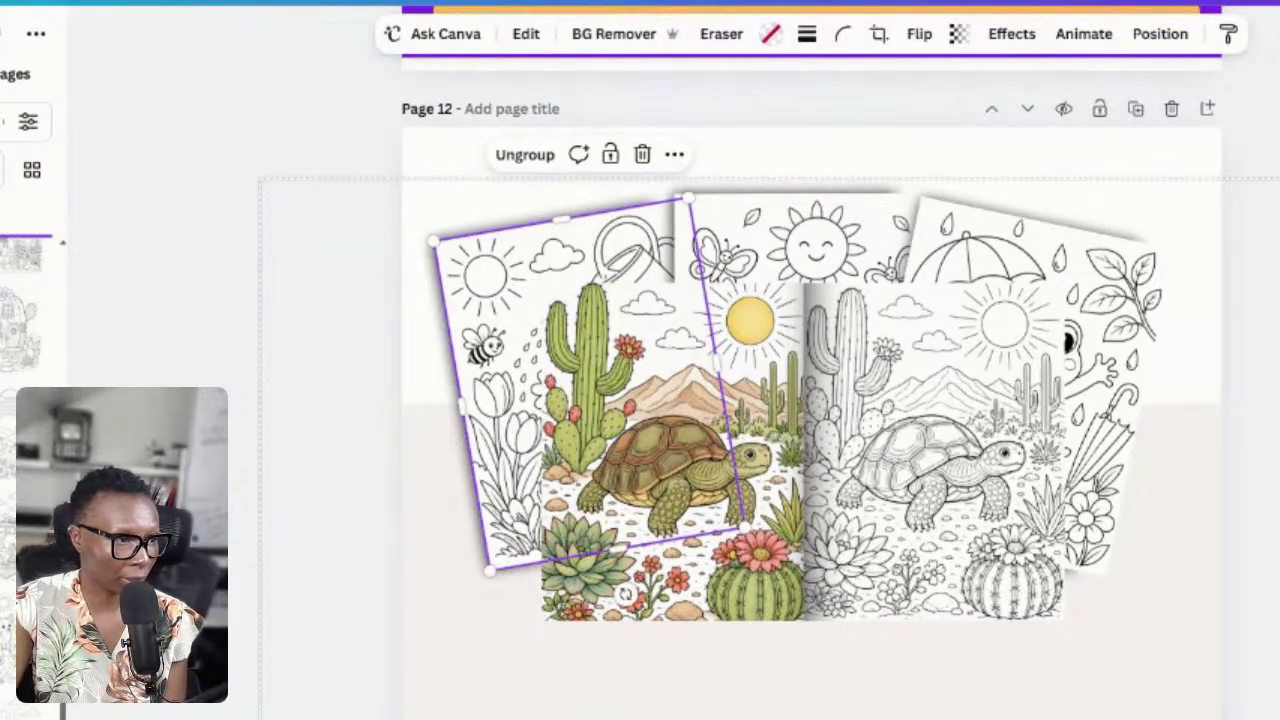
scroll(22, 320, down, 2)
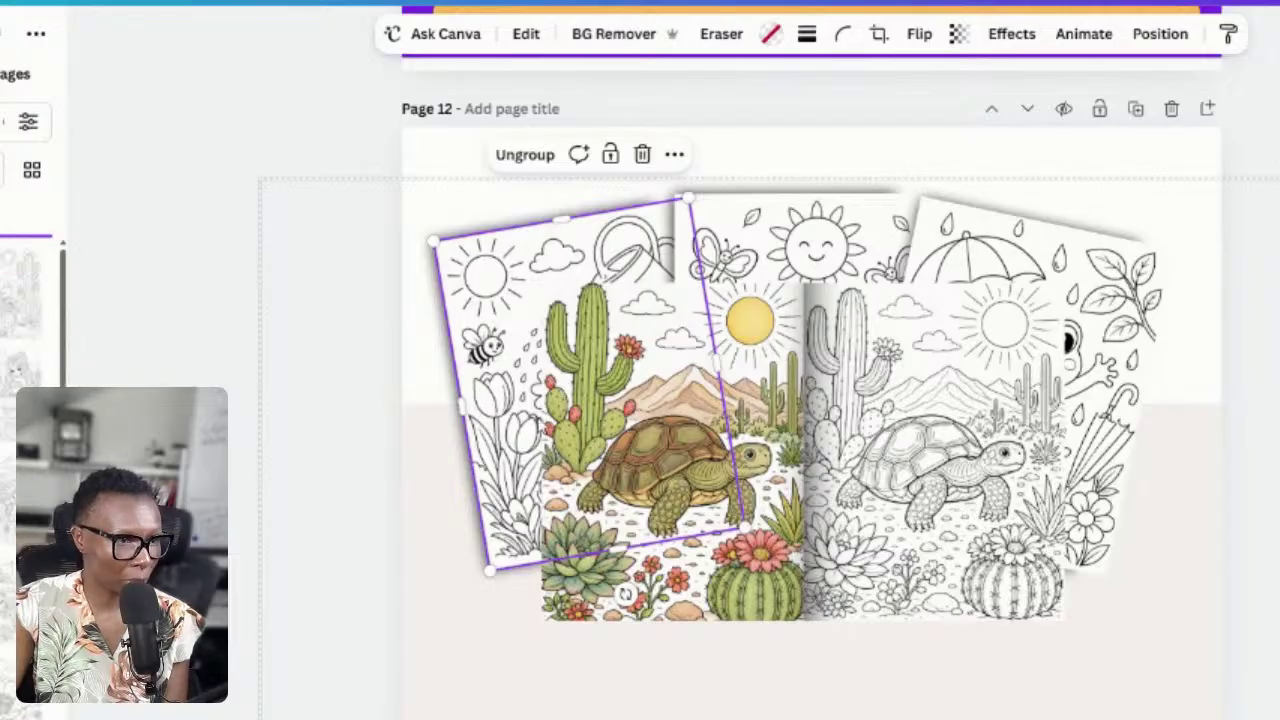
click(26, 364)
drag(812, 456, 474, 358)
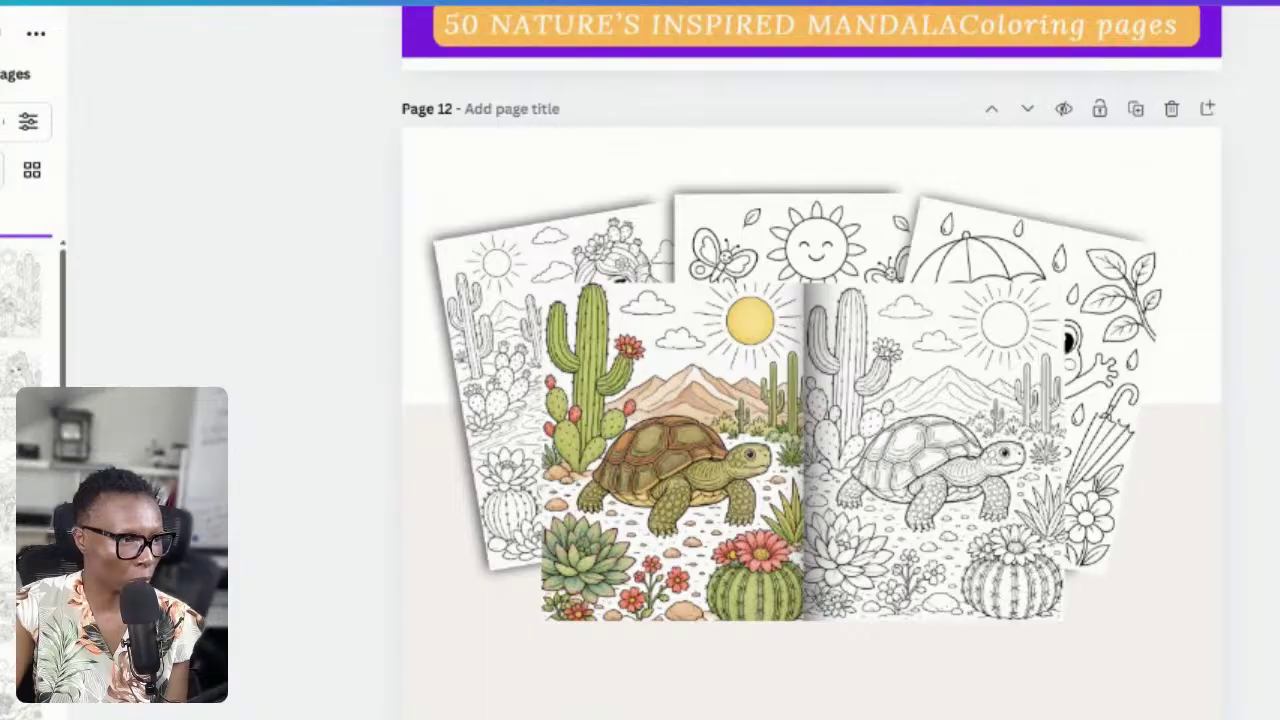
- Replace the picture on the tilted left sheet behind the book with the hummingbird and cactus coloring page
scroll(30, 320, down, 5)
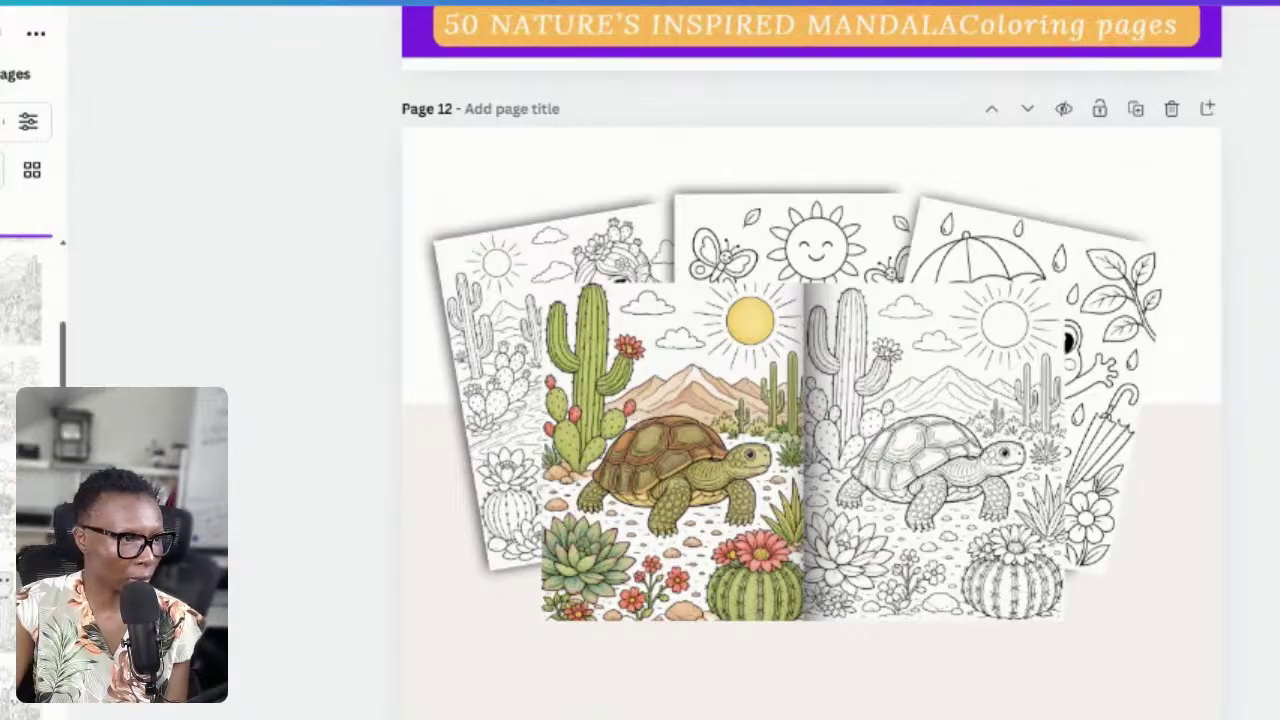
drag(25, 300, 510, 370)
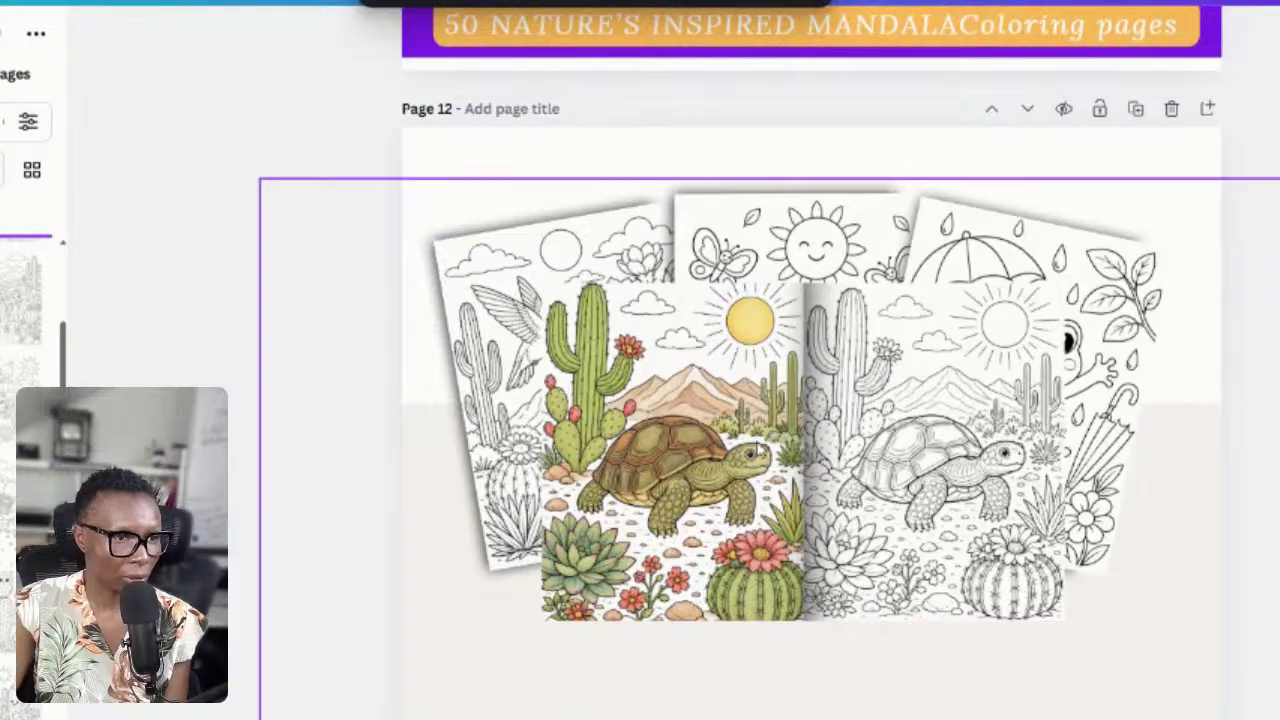
key(ctrl+z)
- Fill the middle sheet behind the book with the horse coloring page and the right sheet with the curtained window page
drag(803, 468, 795, 250)
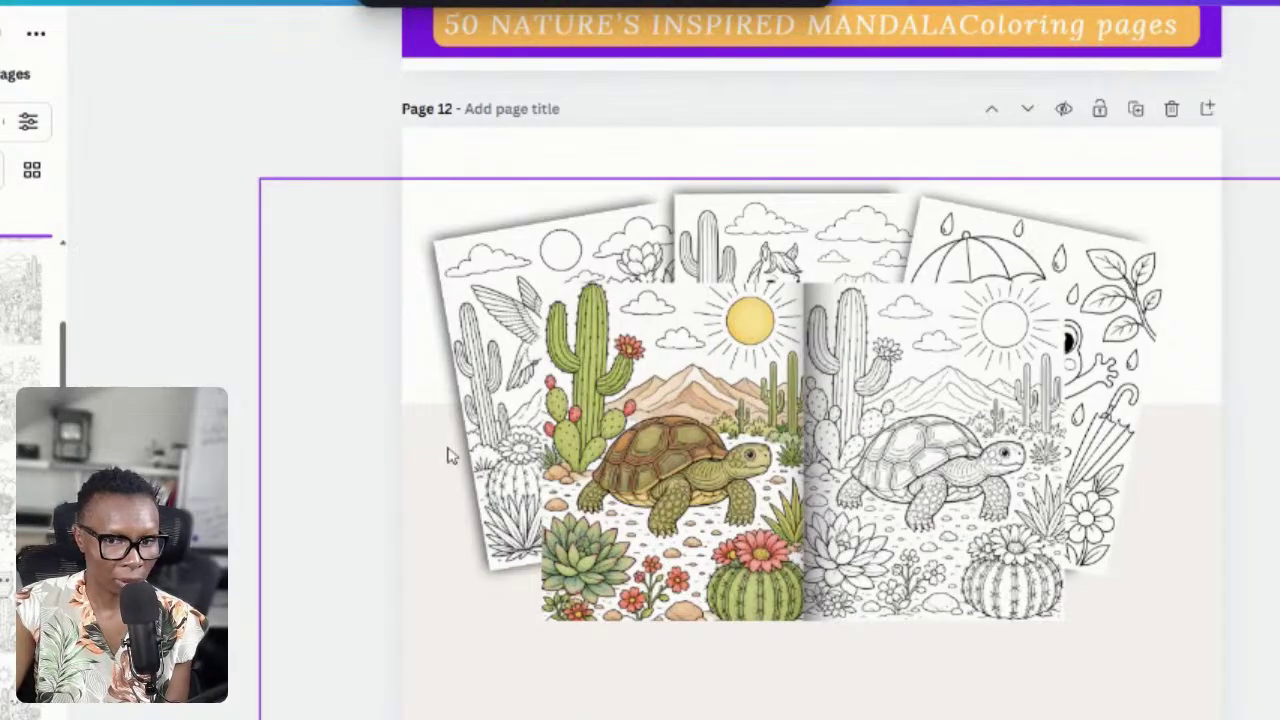
key(ctrl+v)
drag(813, 519, 1092, 368)
click(1216, 658)
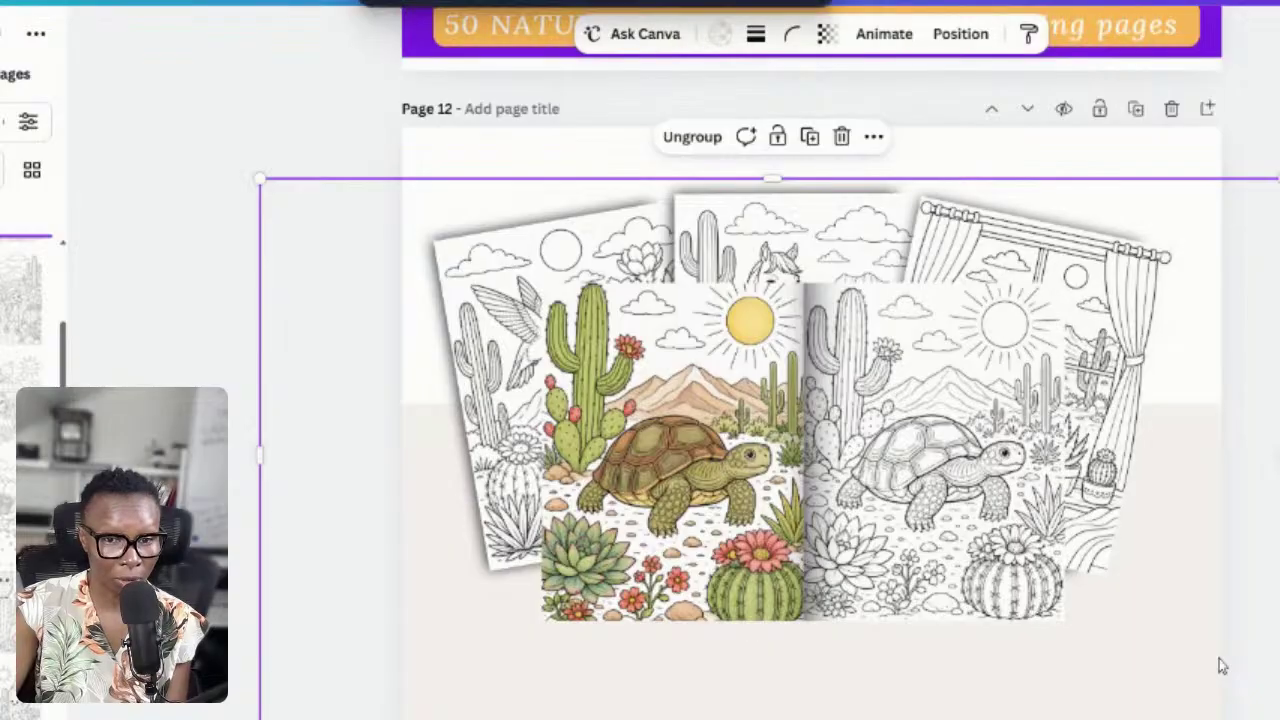
- Copy the purple "MANDALA COLORING BOOK" title banner from page 11 to the bottom of page 12, below the open book
scroll(1197, 692, down, 2)
scroll(1194, 694, up, 4)
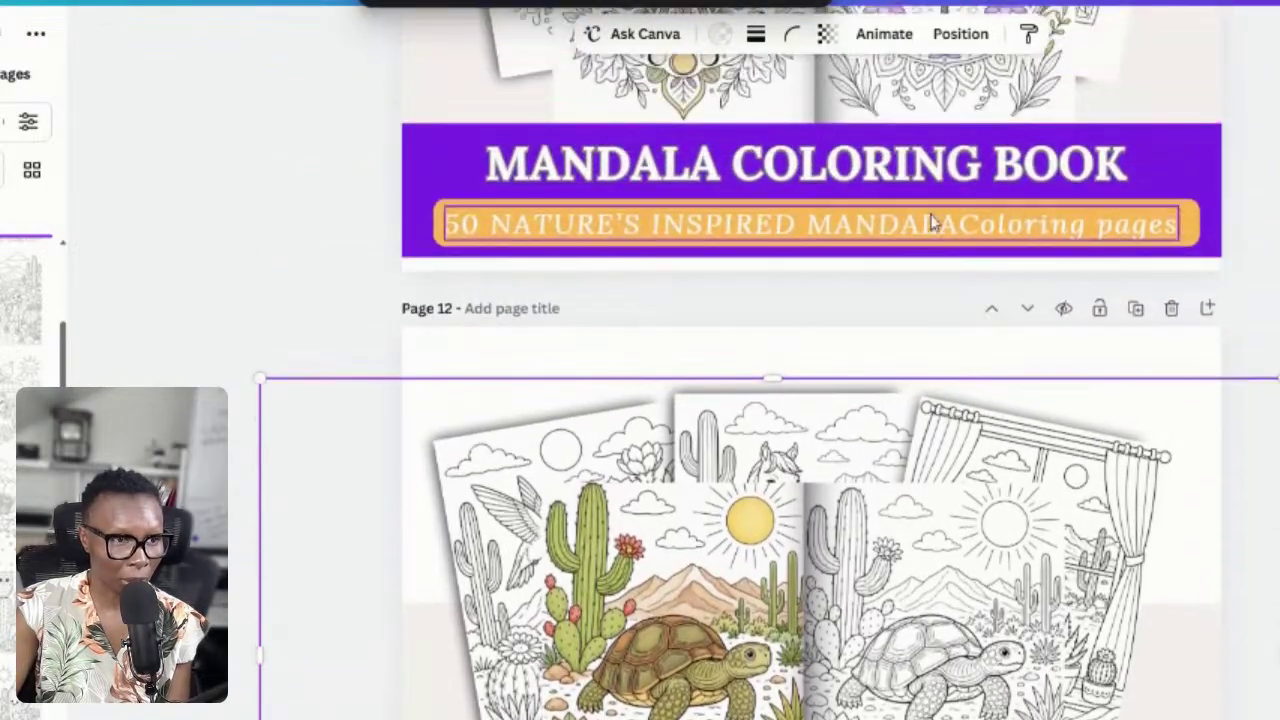
click(1160, 182)
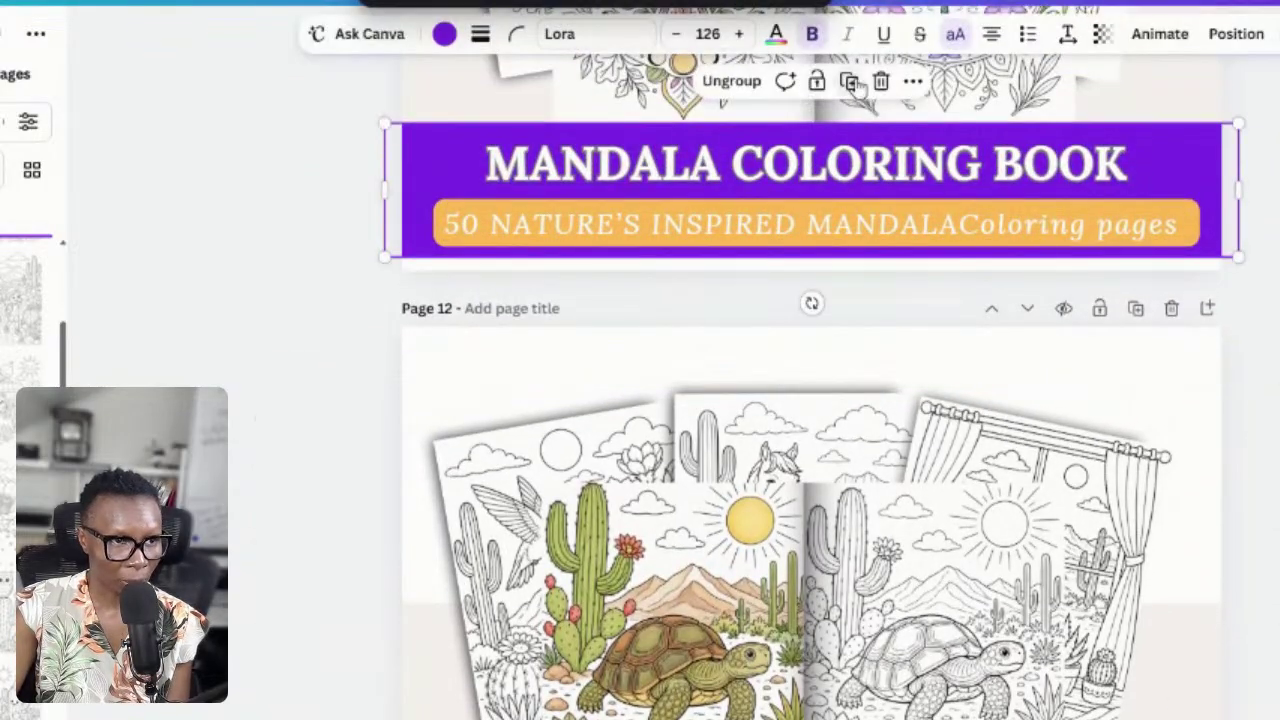
click(997, 229)
drag(924, 190, 940, 450)
- Replace the banner title on page 12 with "CACTUS & DESERT COLORING PAGES"
double_click(940, 450)
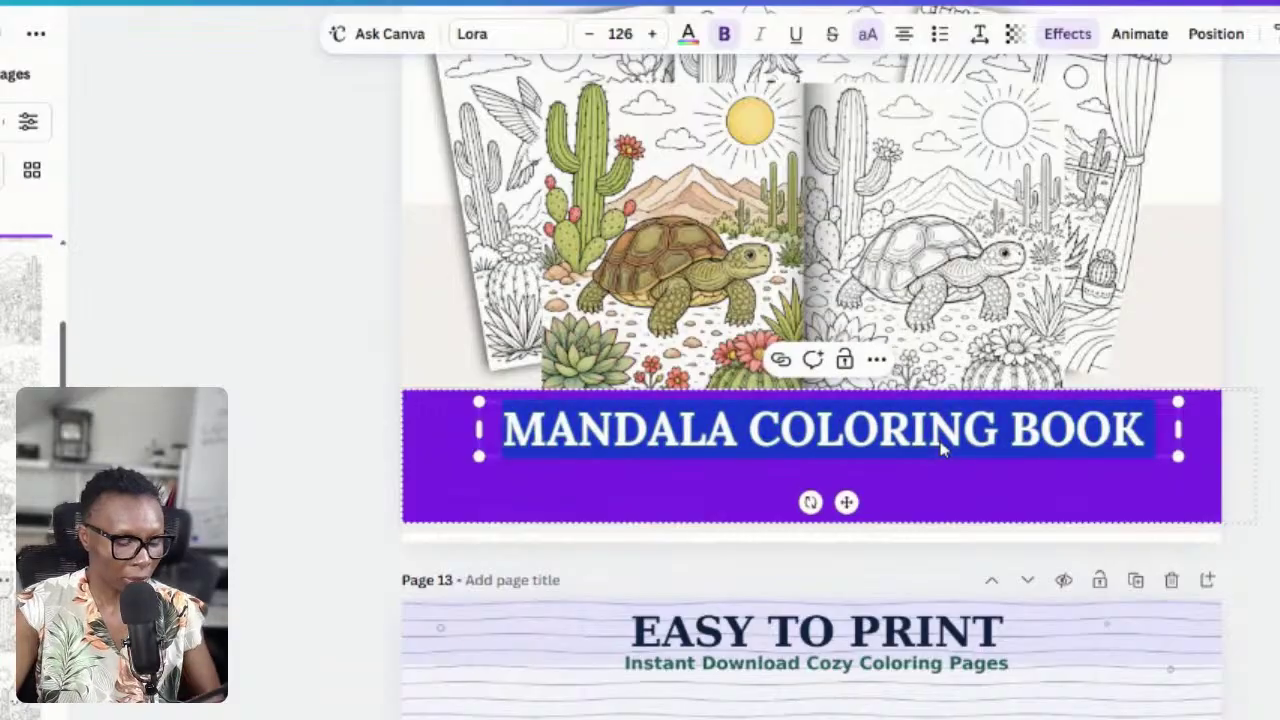
text(DES)
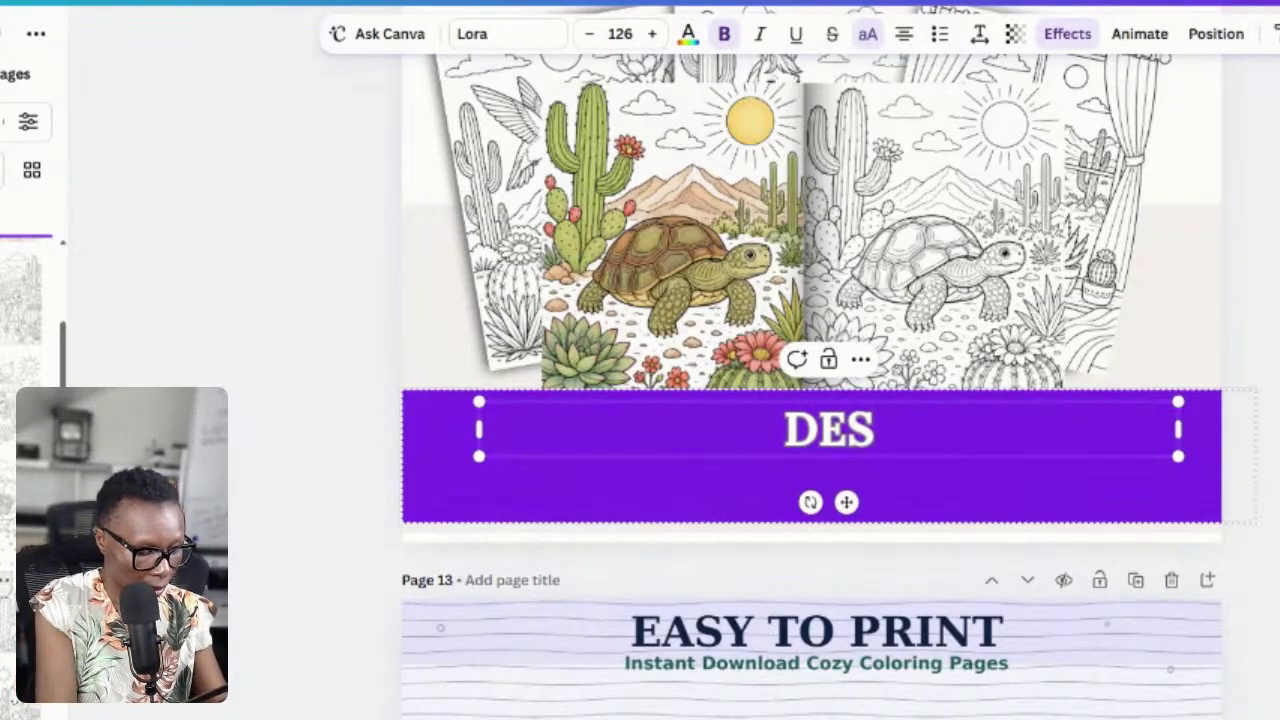
text(ERT COLOR)
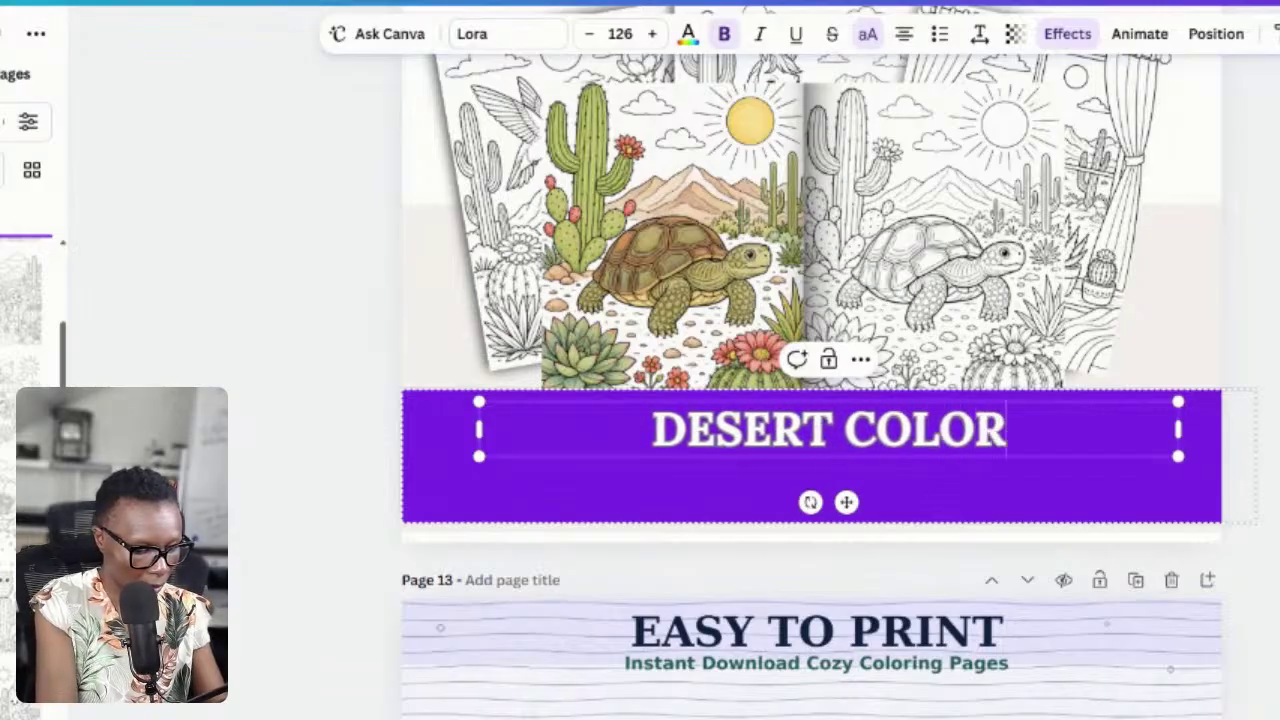
text(ING PAGES)
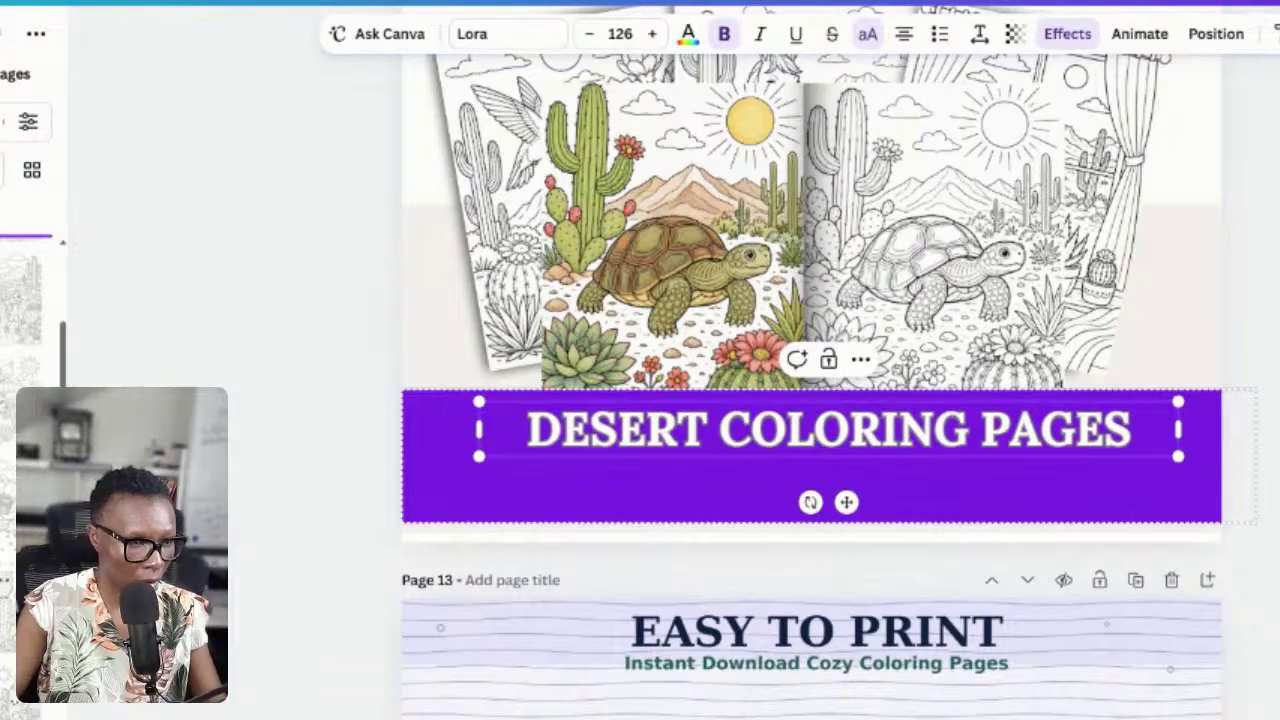
text(CAST)
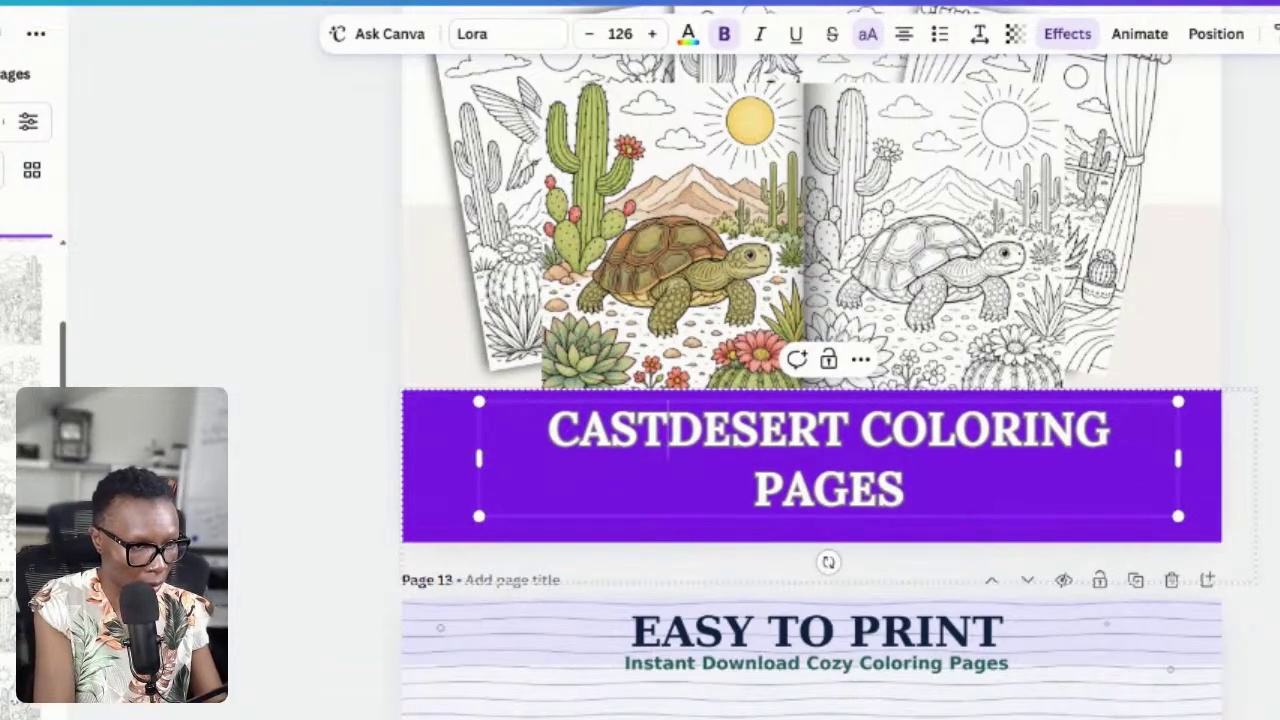
key(BackSpace)
key(BackSpace)
text(CTU)
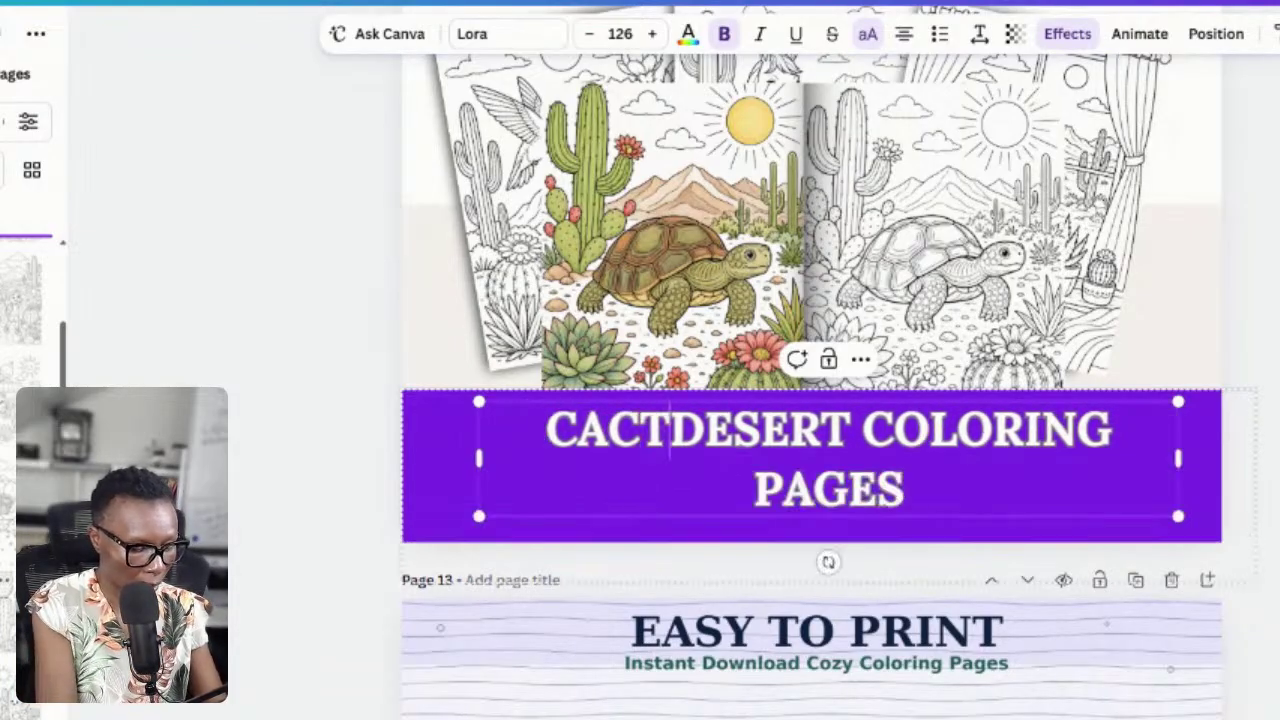
text(S &)
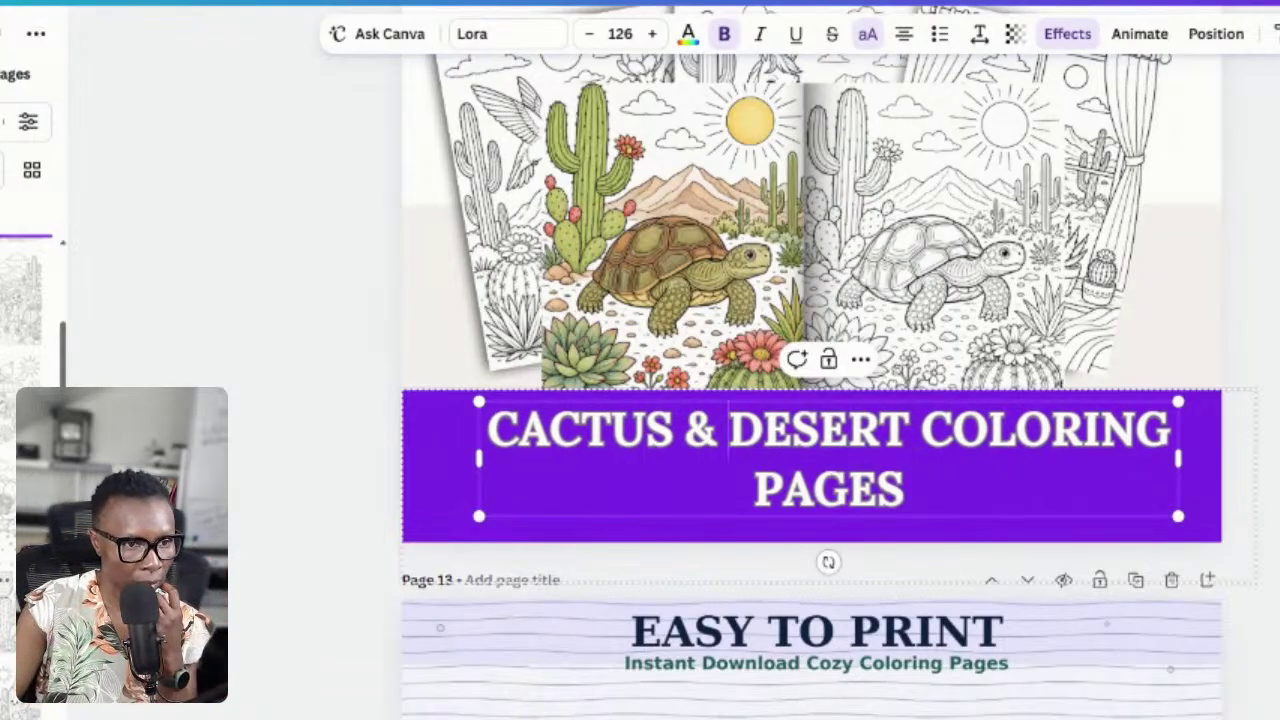
- Scale the page 12 banner title down to about size 112 and widen its text box to fit one line within the banner
drag(1178, 516, 1094, 503)
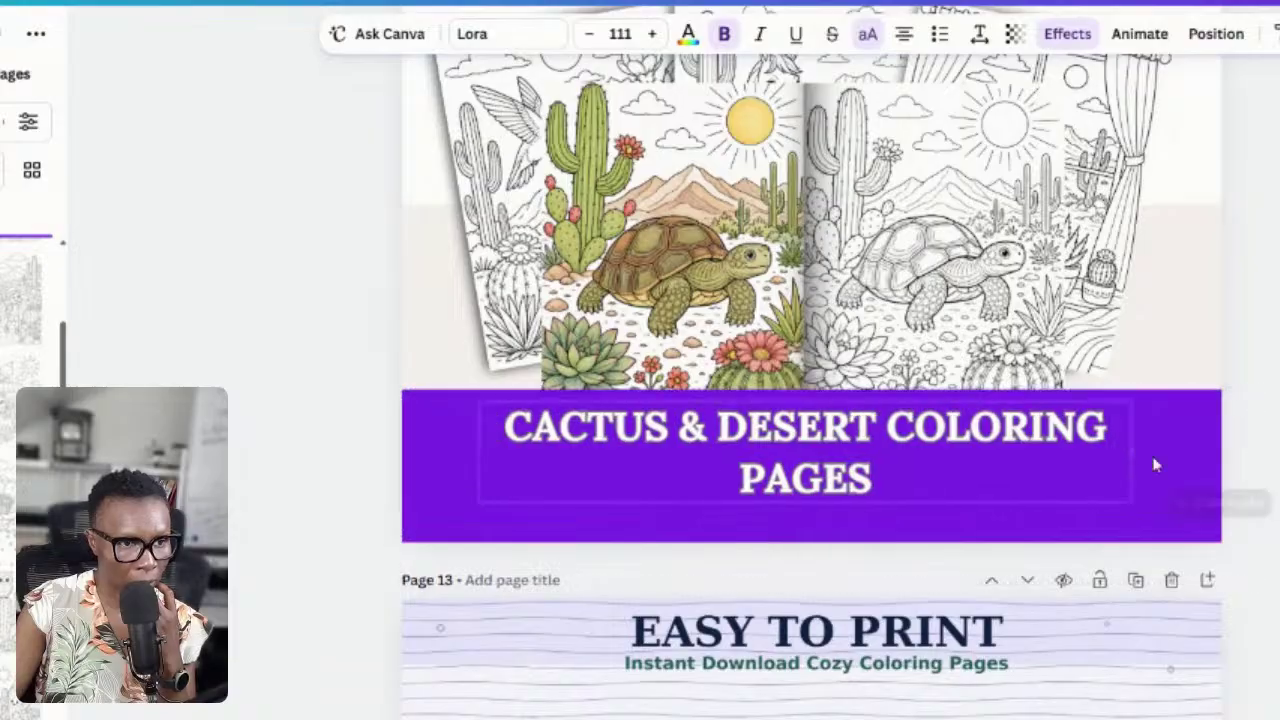
drag(1153, 465, 1240, 474)
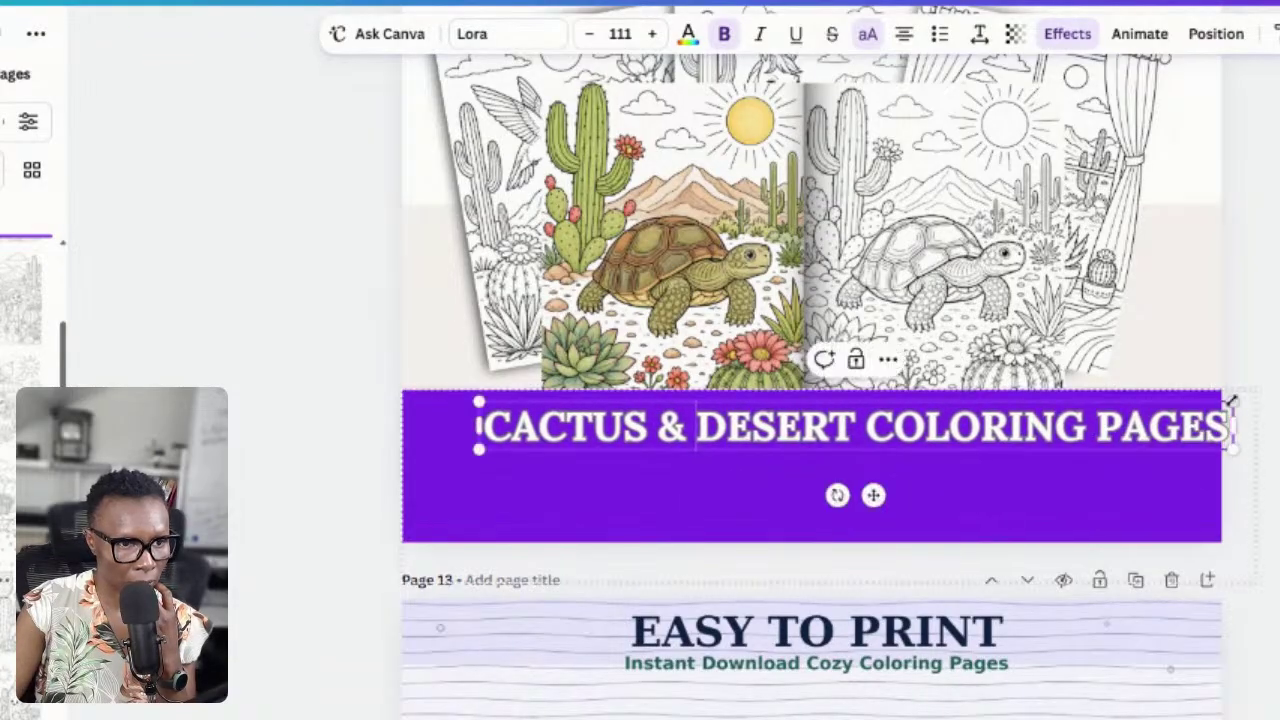
drag(1231, 402, 1206, 476)
key(Escape)
key(Escape)
- Move the purple title banner group lower on page 12 so that more of the open book shows above it
scroll(1212, 540, up, 1)
scroll(1212, 540, up, 2)
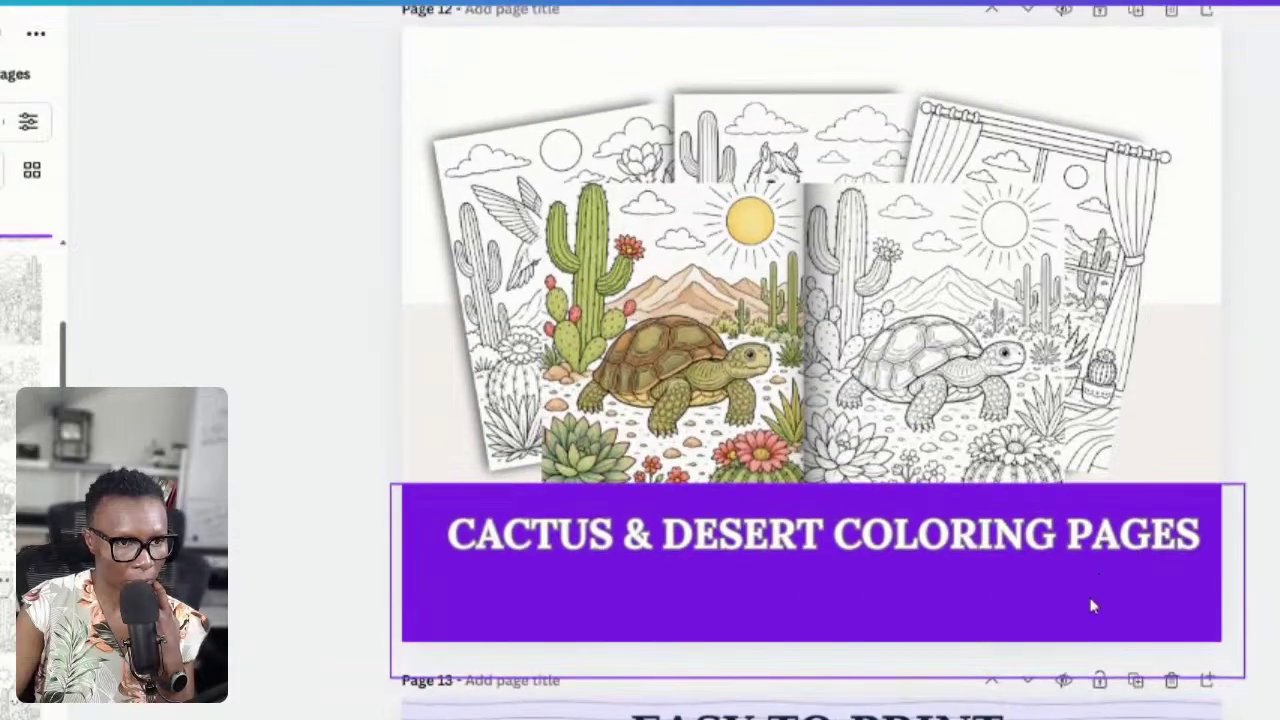
click(1089, 615)
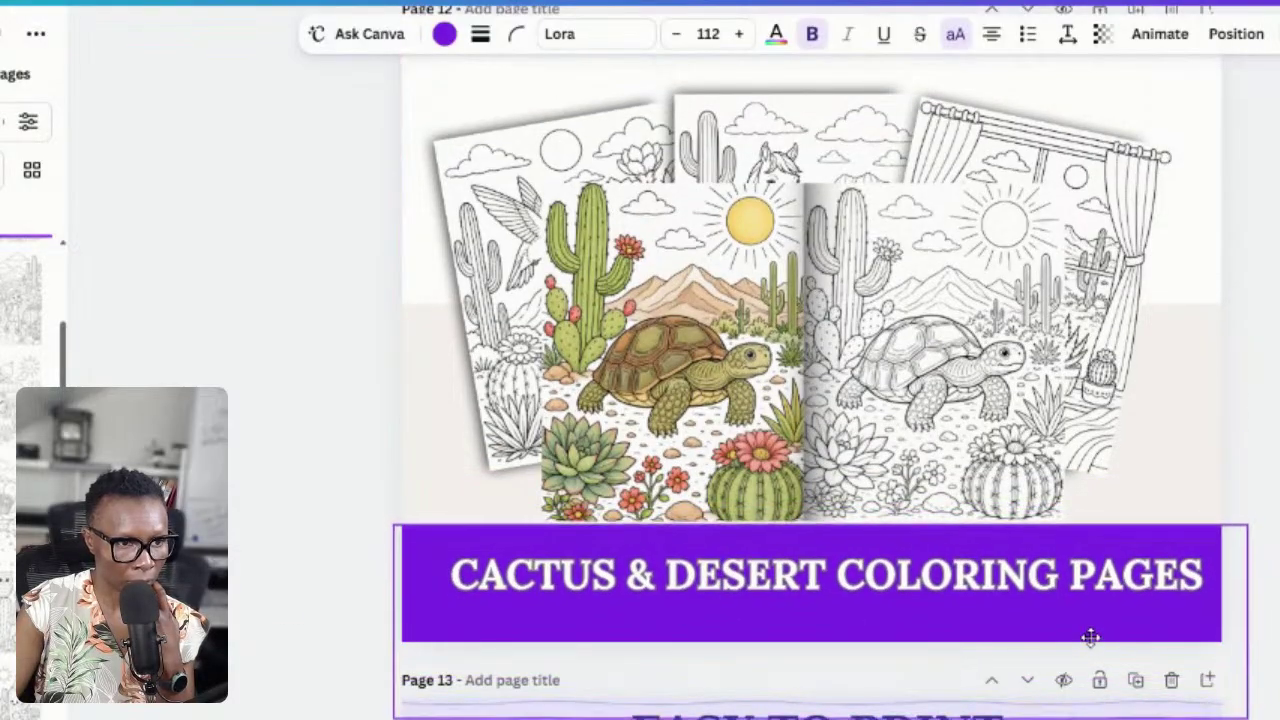
click(1090, 642)
scroll(1100, 630, down, 2)
click(1047, 545)
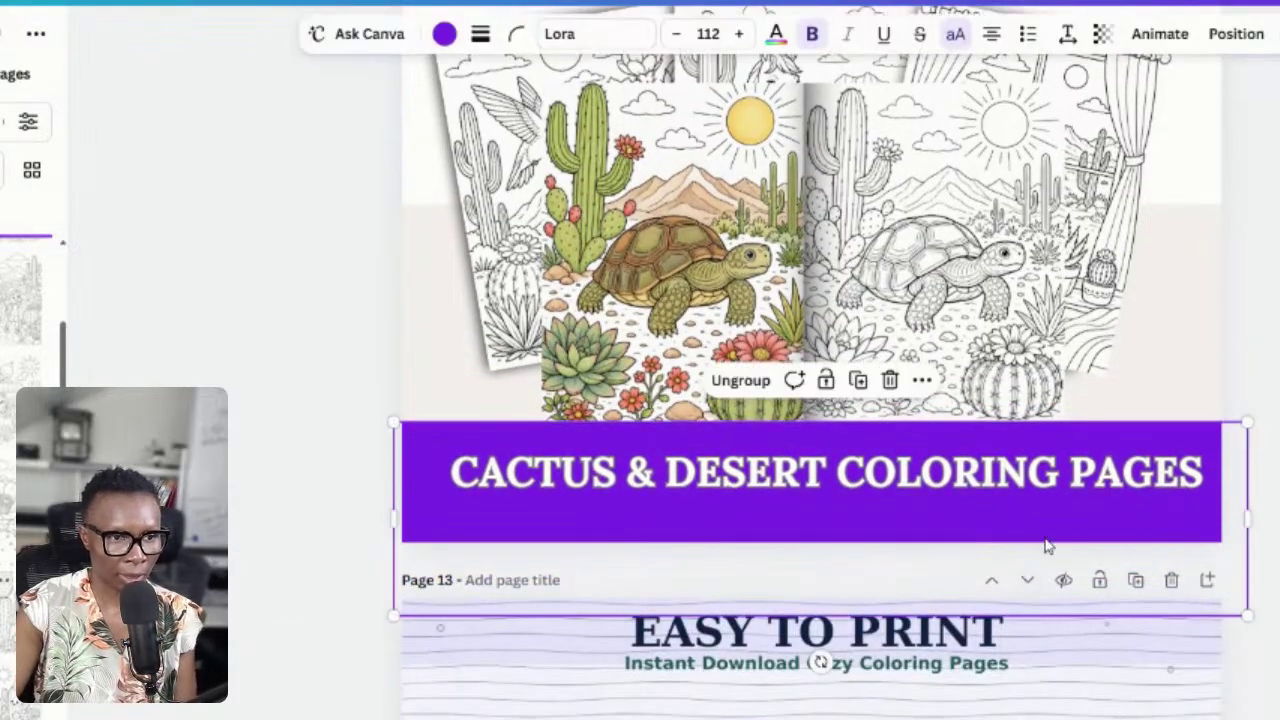
click(1048, 546)
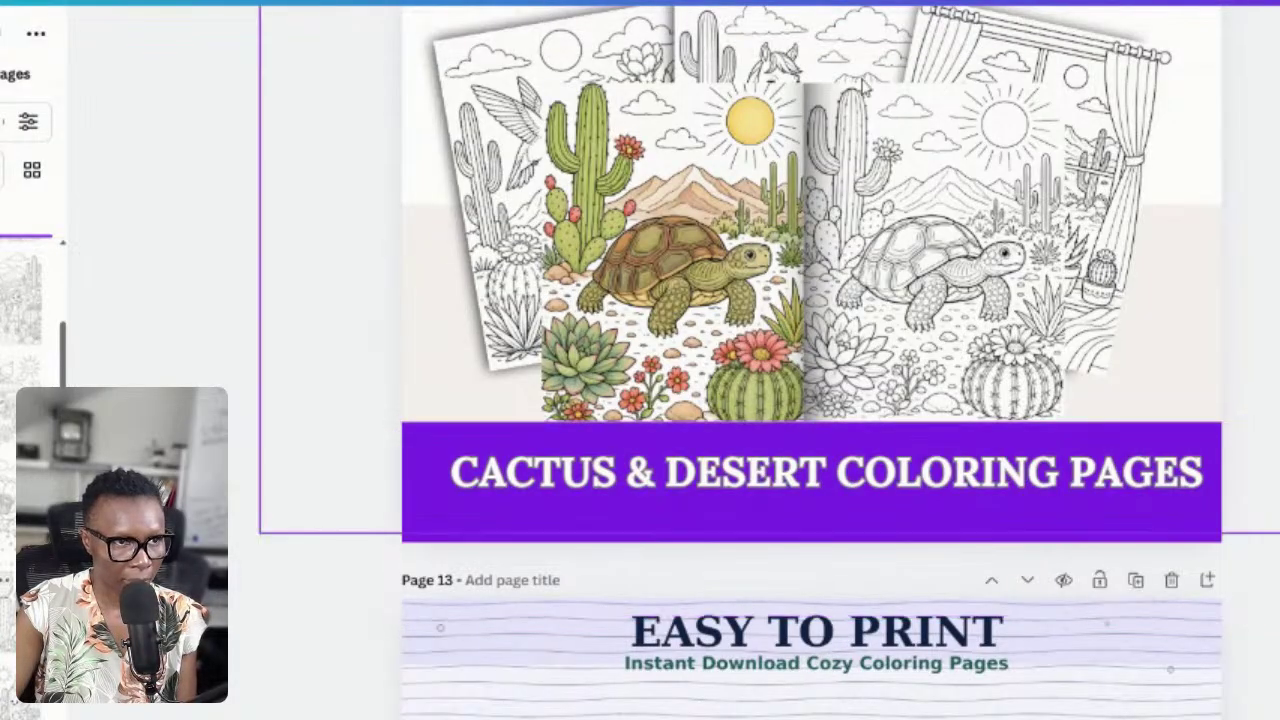
- Change the purple banner's fill on page 12 to a dark muted green
click(1209, 516)
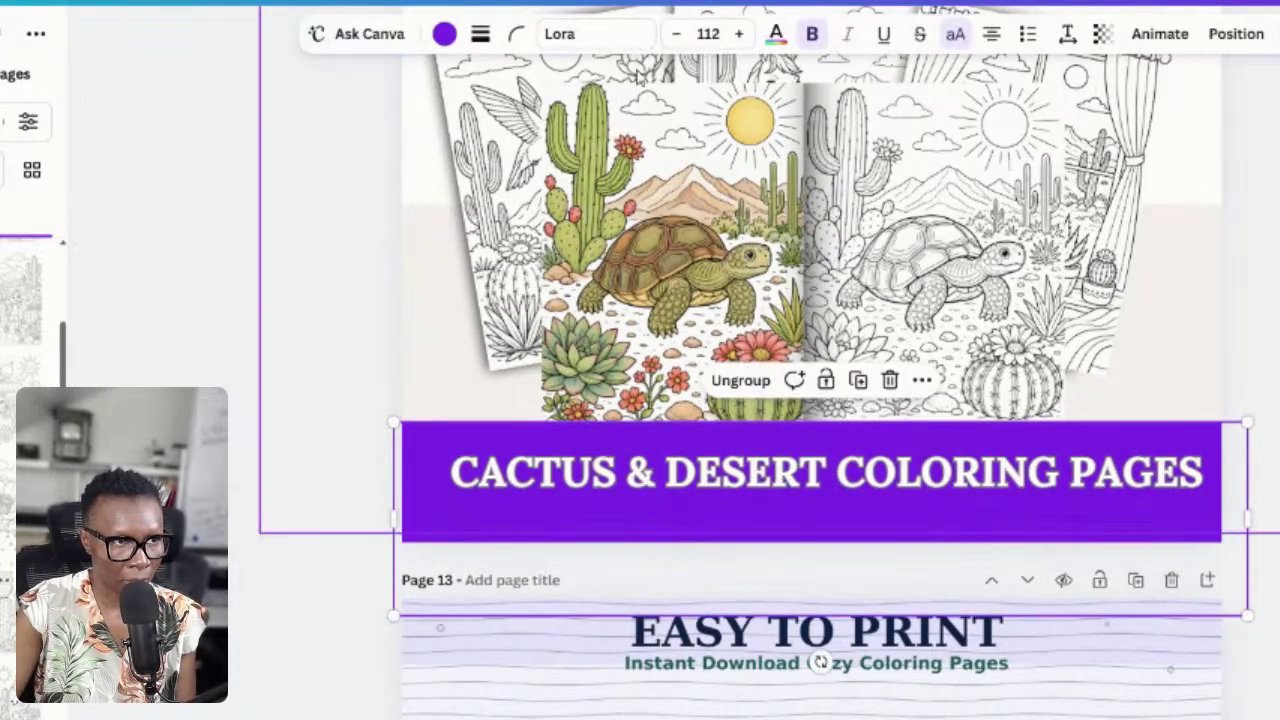
click(446, 34)
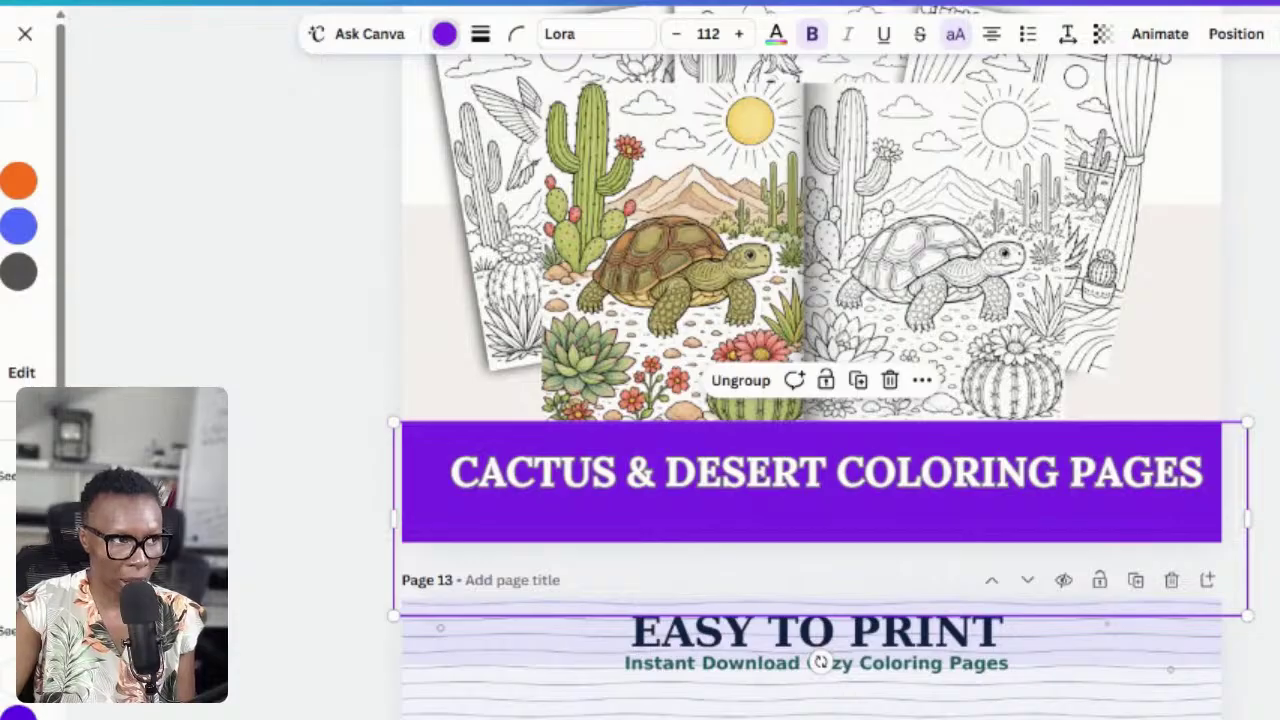
scroll(30, 280, down, 4)
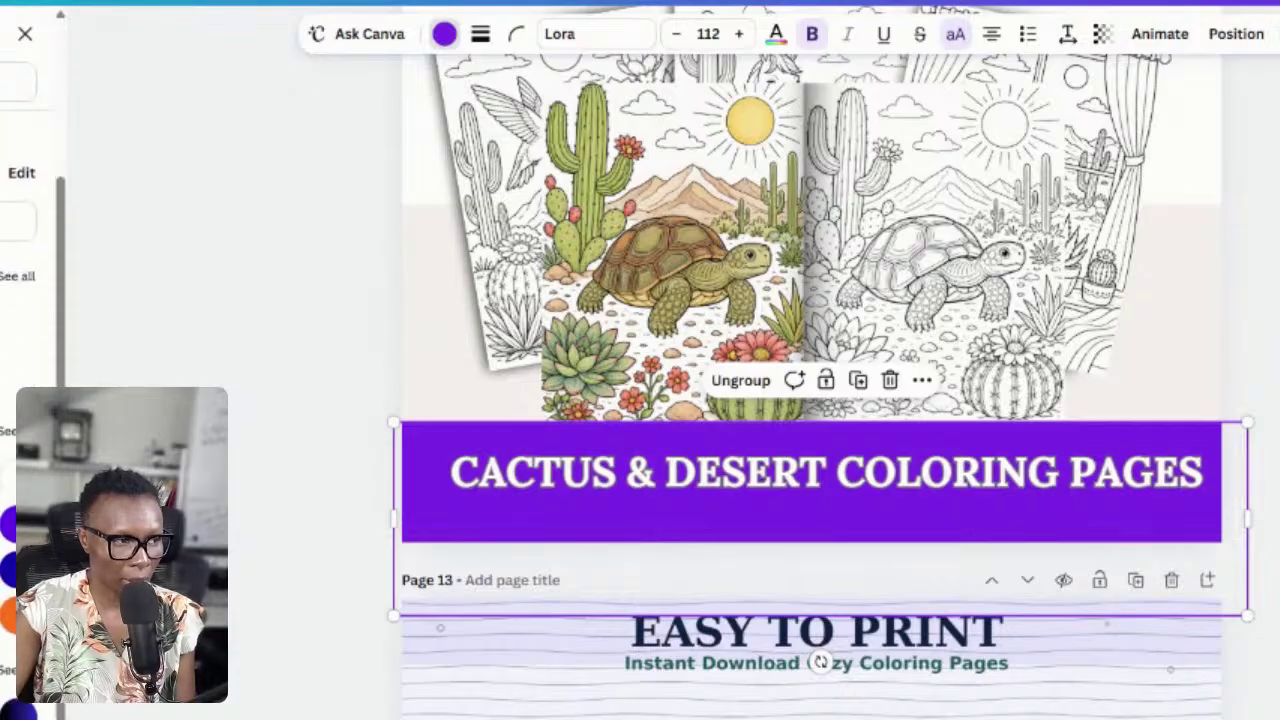
scroll(25, 220, down, 1)
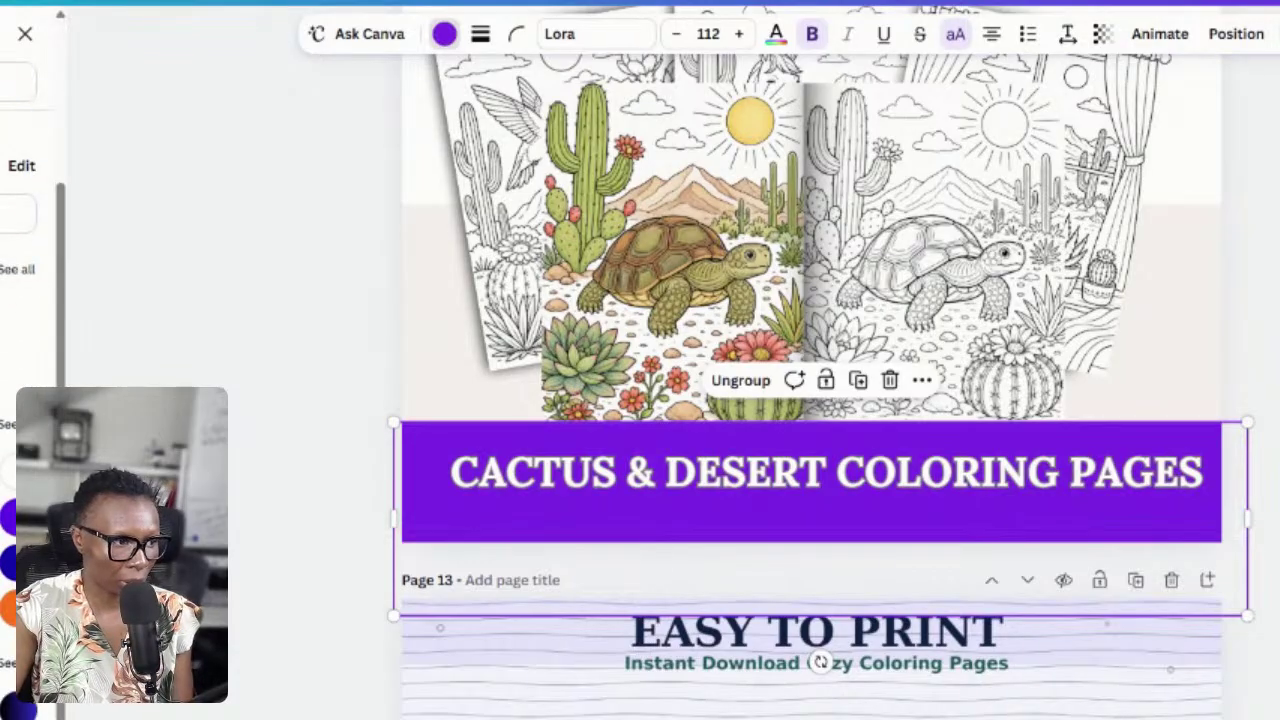
click(2, 608)
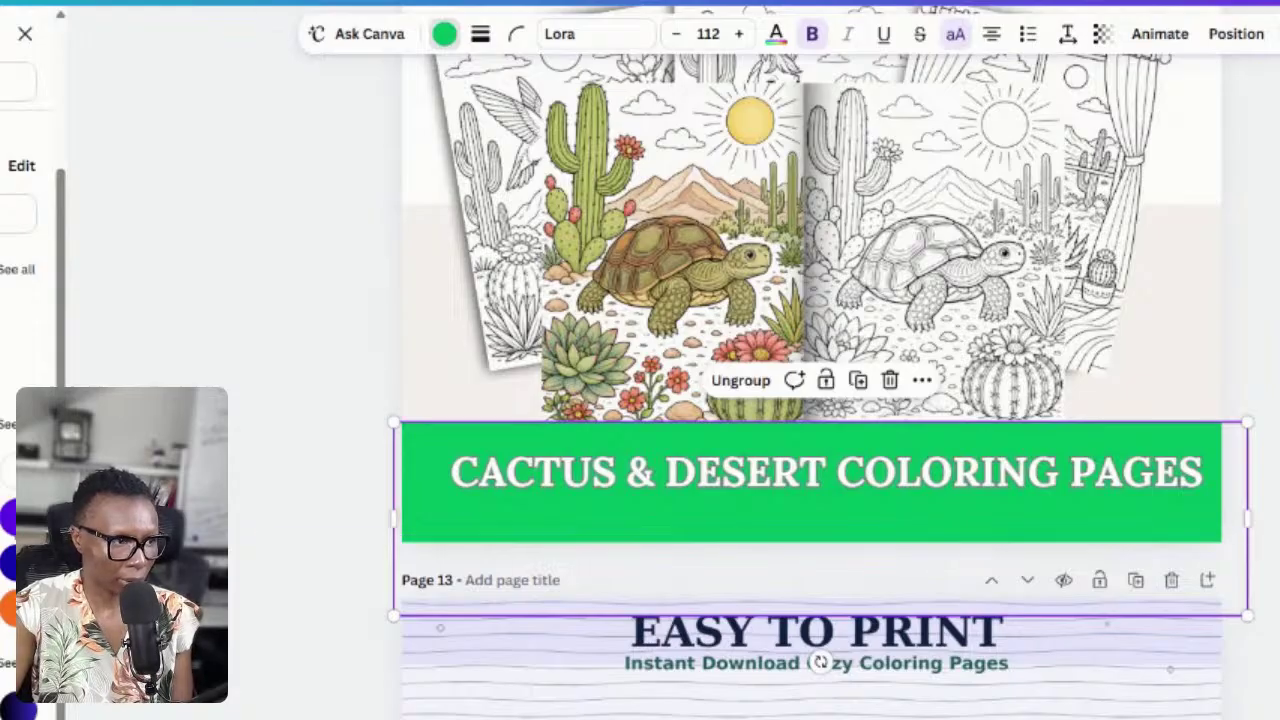
scroll(20, 270, up, 2)
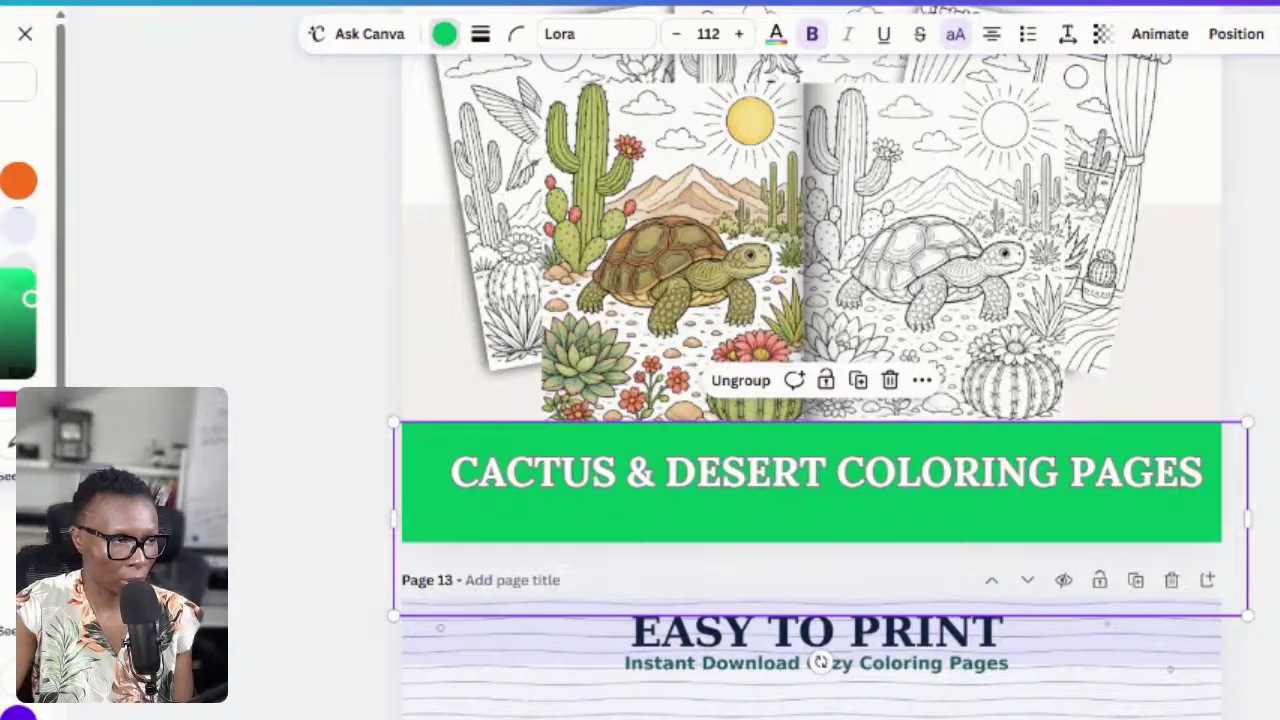
drag(5, 300, 2, 345)
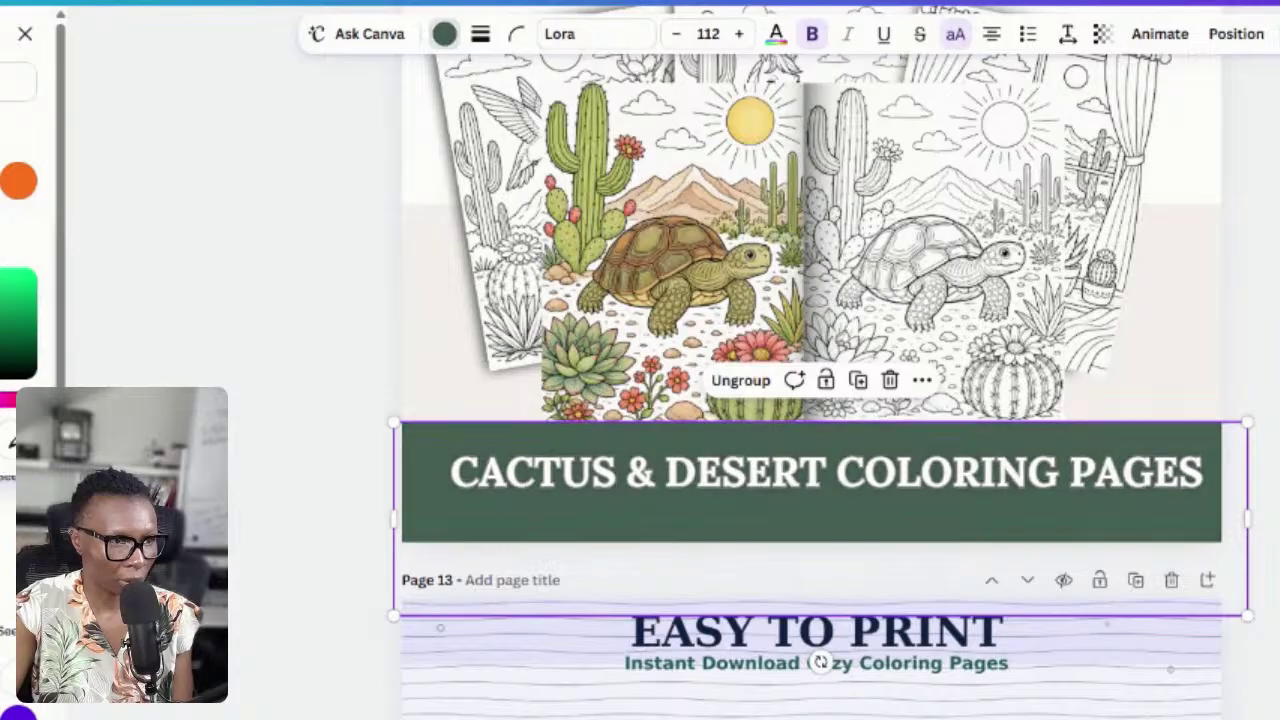
click(1249, 314)
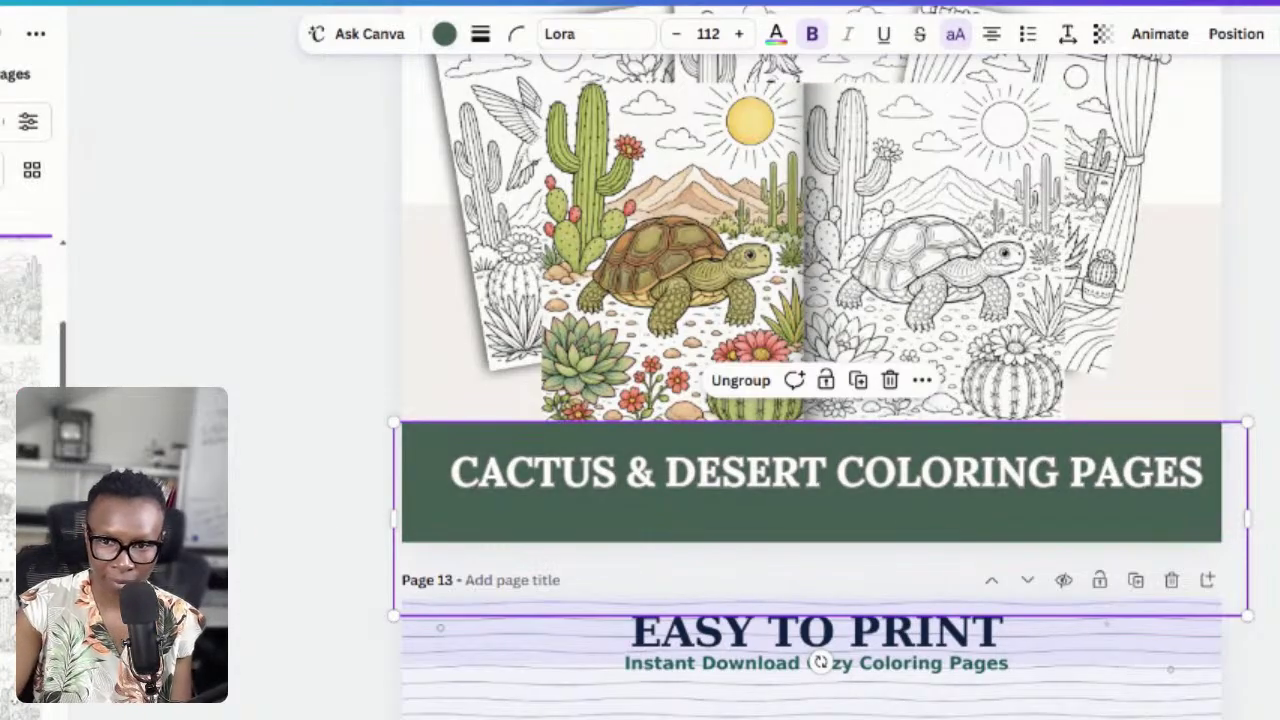
- Nudge the "CACTUS & DESERT COLORING PAGES" title slightly up and left to centre it across the green banner
click(986, 506)
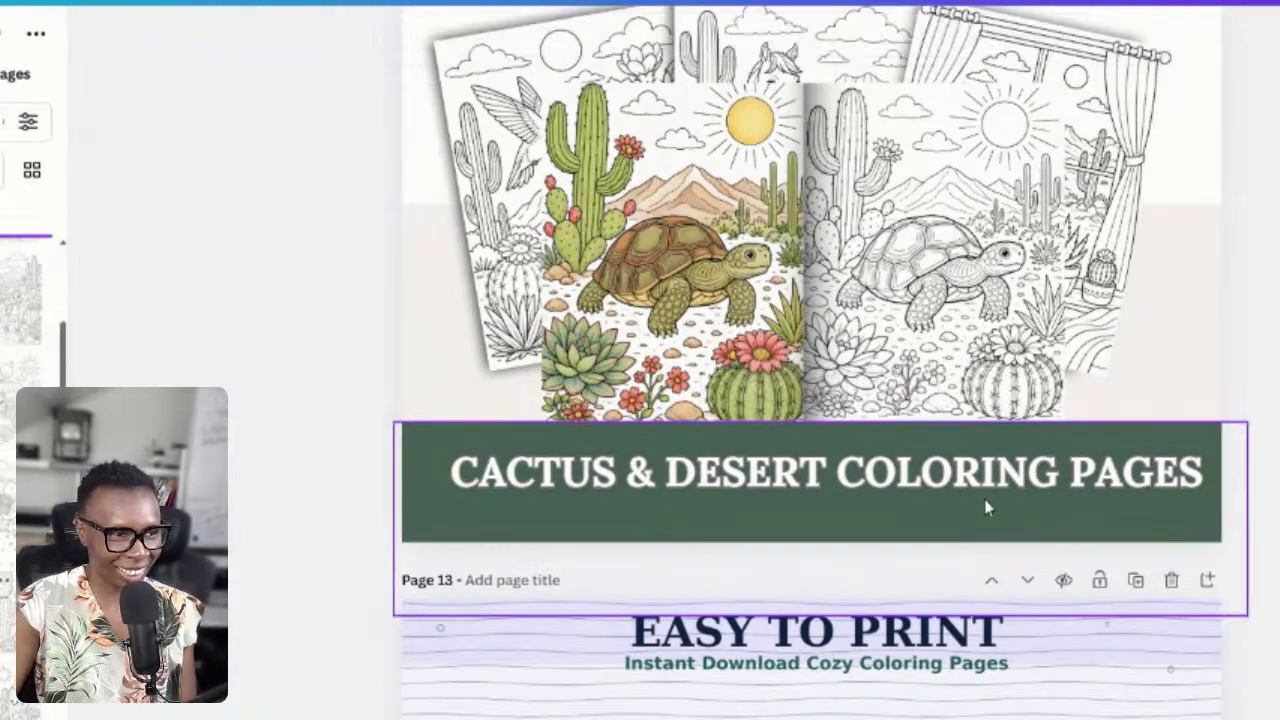
click(976, 502)
mouse_move(974, 500)
mouse_down()
mouse_move(940, 486)
mouse_move(958, 492)
mouse_up()
click(1254, 420)
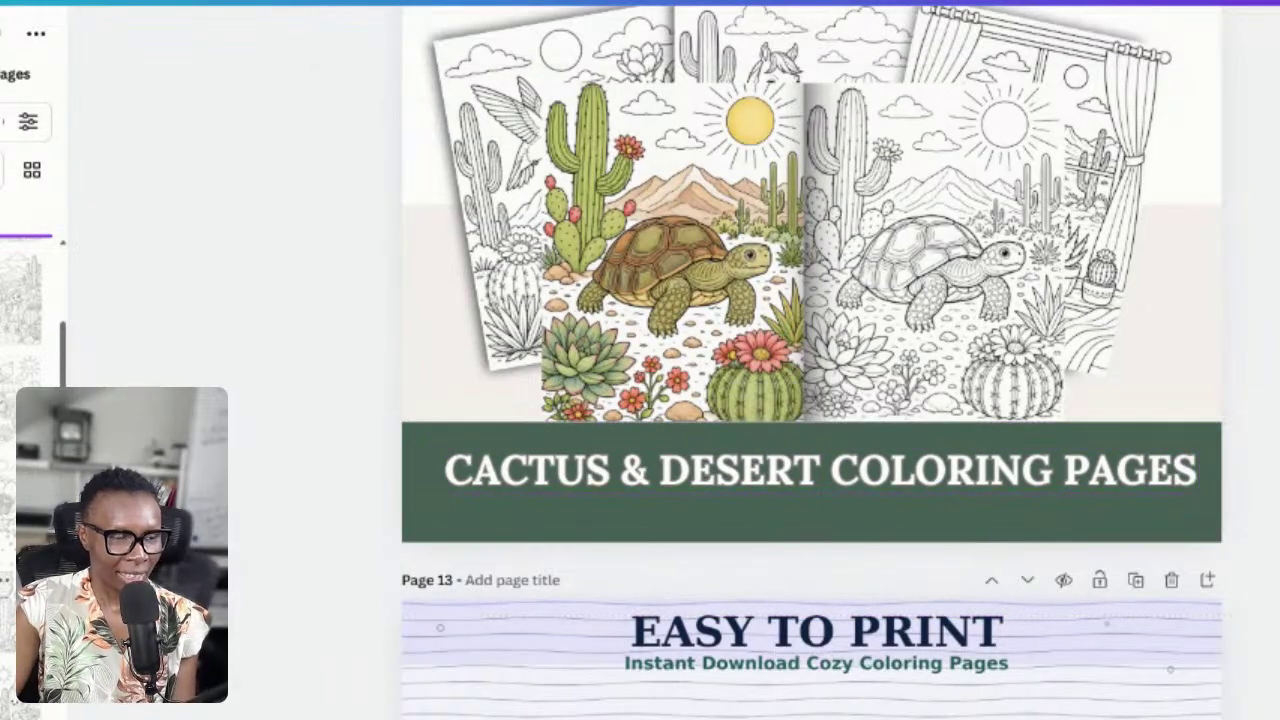
- Copy the orange-highlighted "50 NATURE'S INSPIRED MANDALA" subtitle from page 11 into the page 12 banner, directly below the title
scroll(812, 360, down, 2)
scroll(812, 360, up, 2)
scroll(812, 360, up, 5)
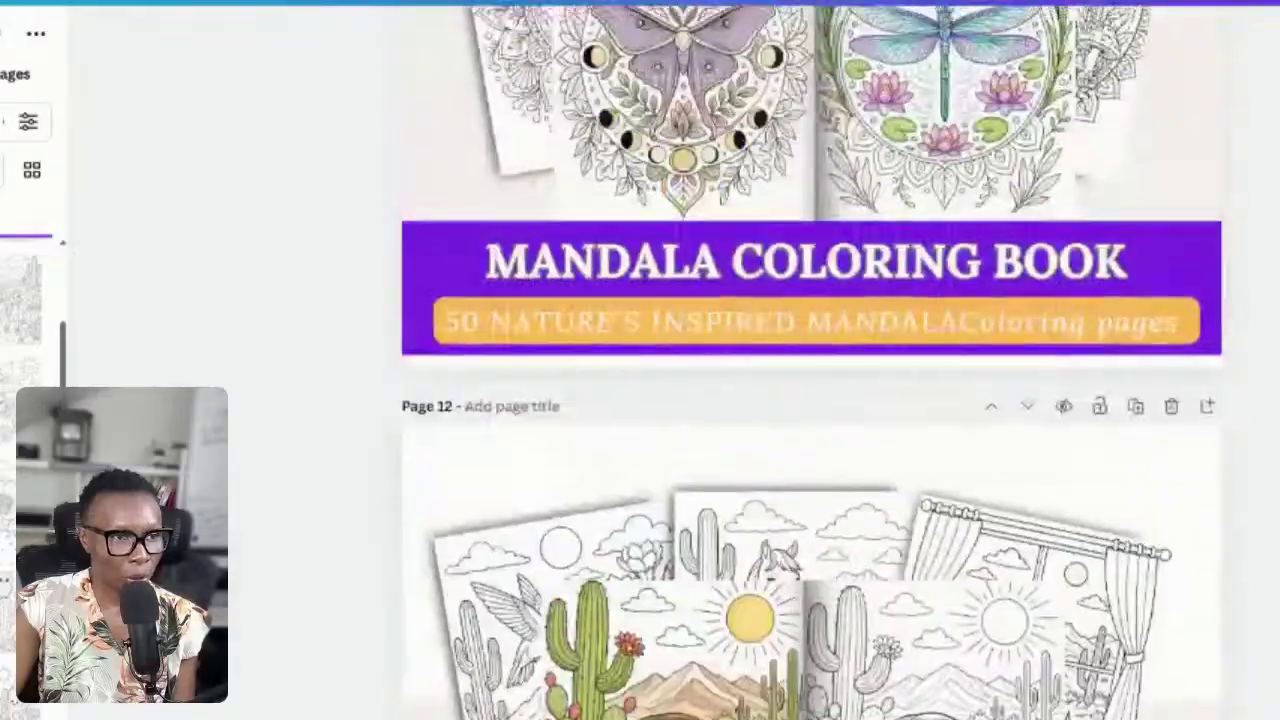
scroll(812, 360, down, 2)
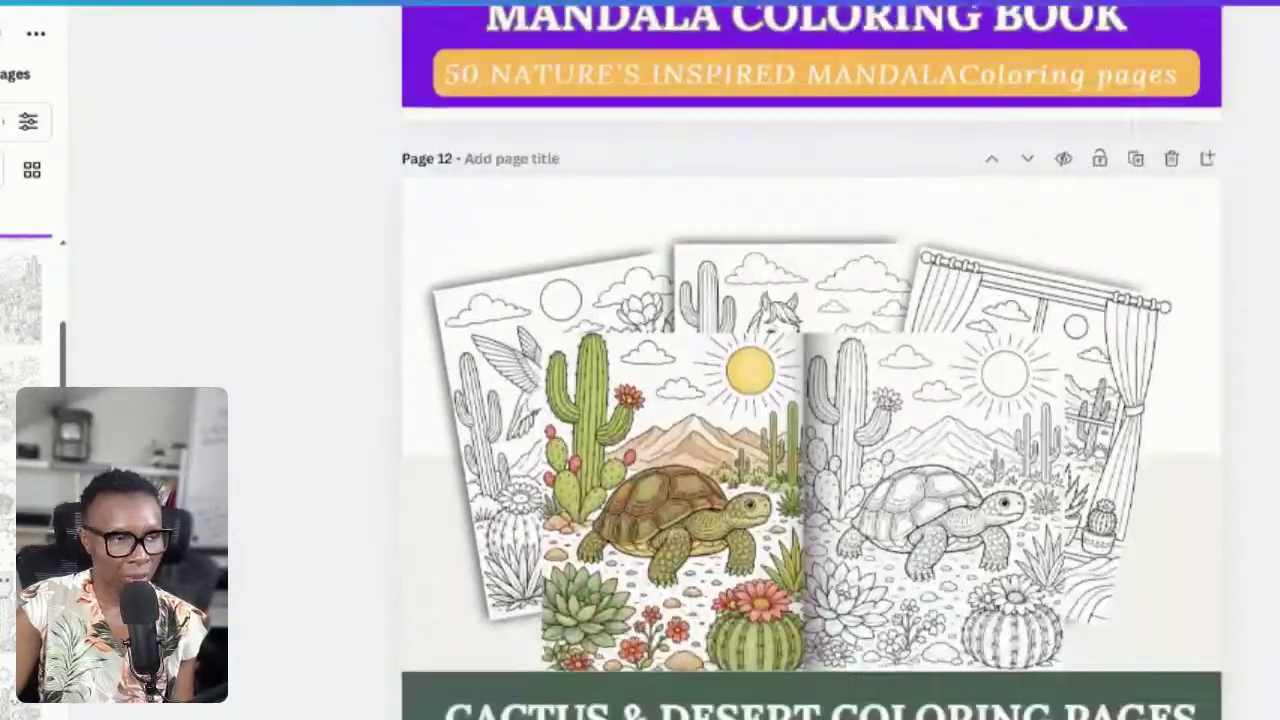
scroll(1246, 329, up, 2)
click(955, 228)
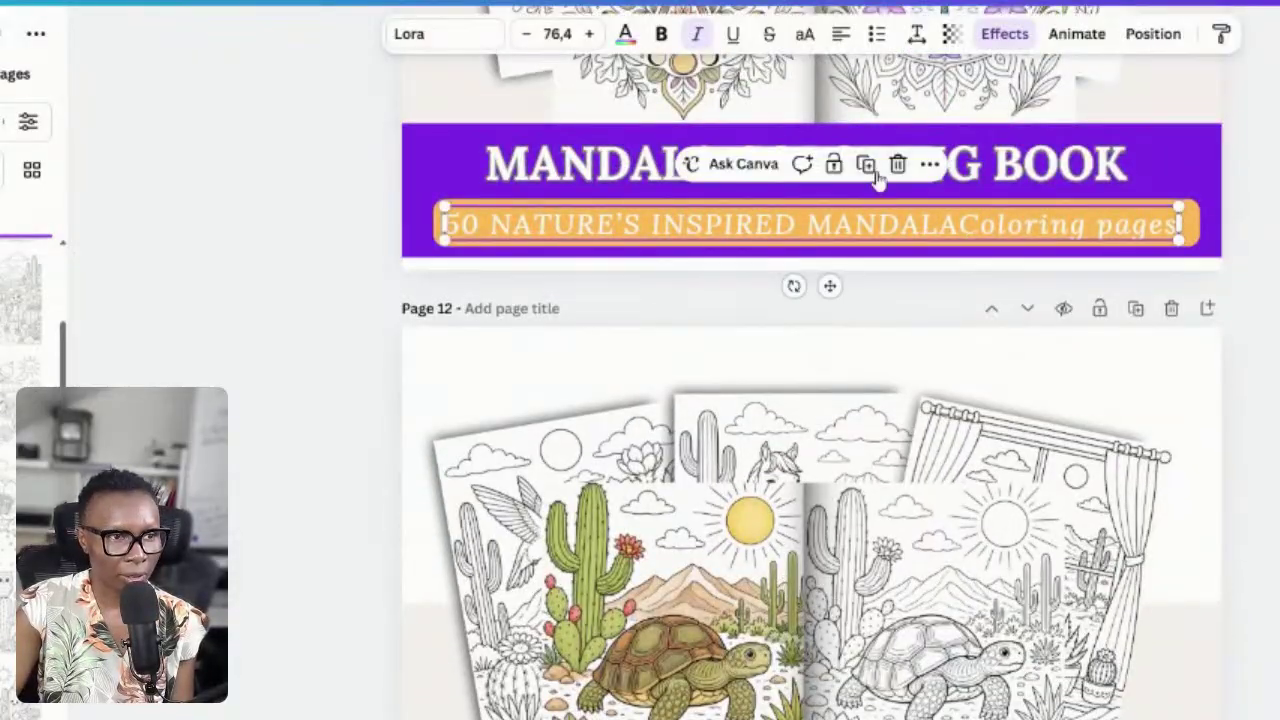
key(Escape)
drag(1022, 708, 895, 700)
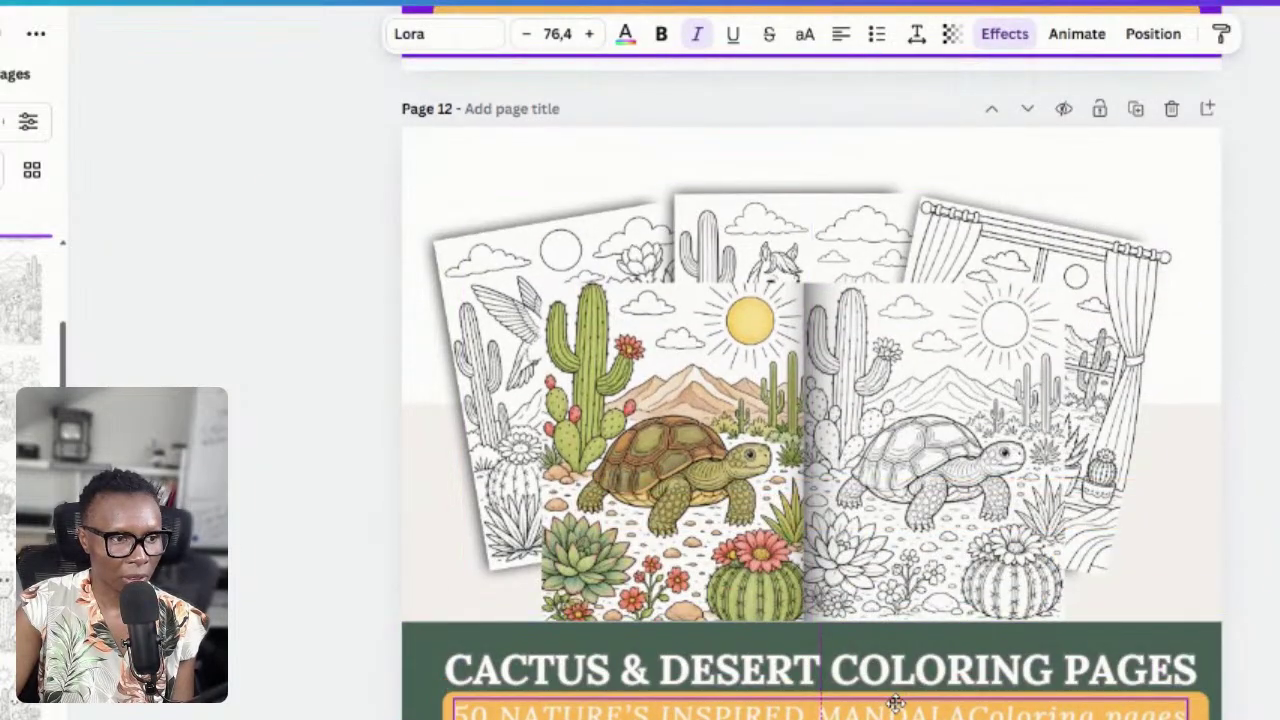
scroll(566, 660, down, 2)
- Remove "NATURE'S INSPIRED MANDALA" from the copied subtitle on page 12, keeping "50 Coloring pages"
double_click(500, 620)
key(Left)
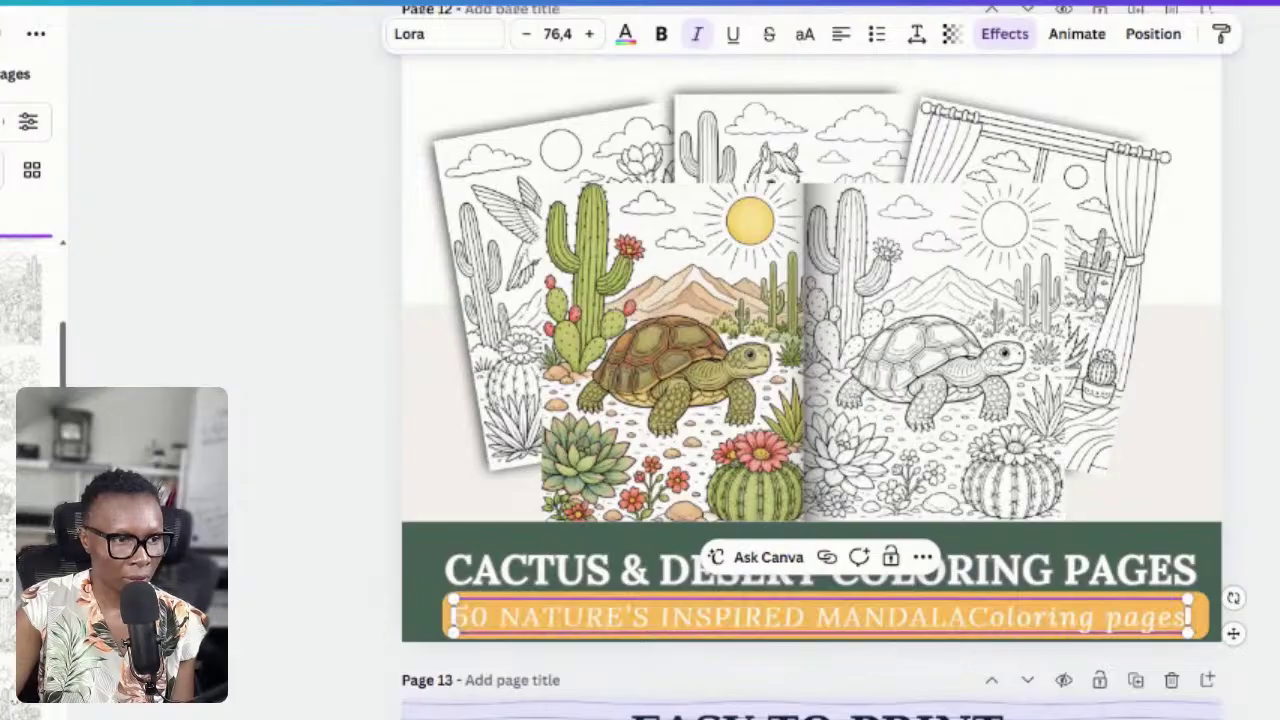
drag(968, 617, 498, 617)
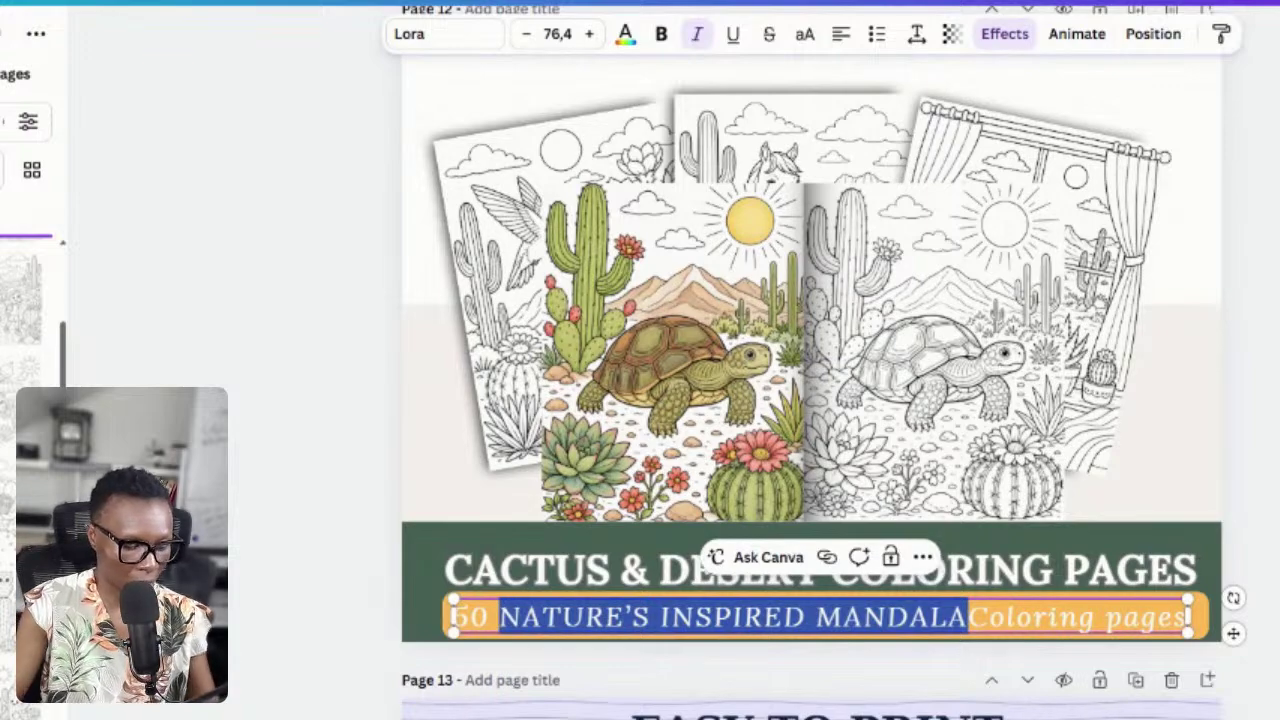
text(ca)
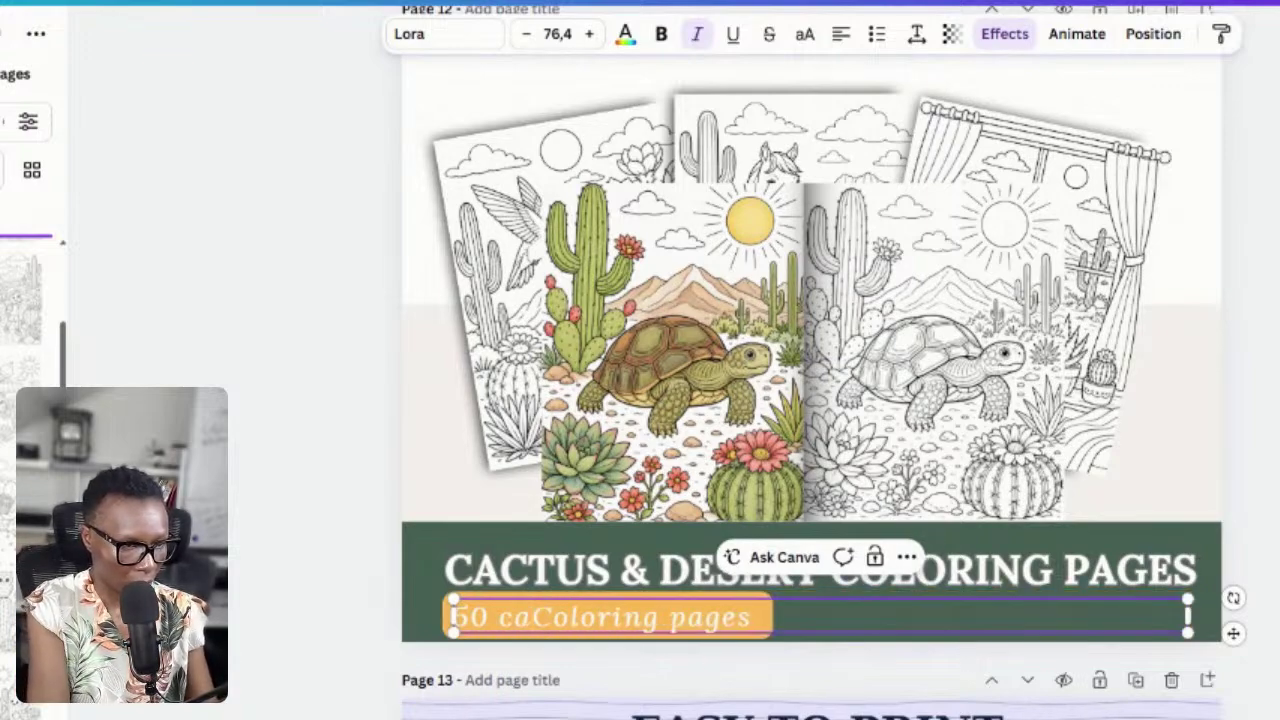
text(c)
key(BackSpace)
key(BackSpace)
key(BackSpace)
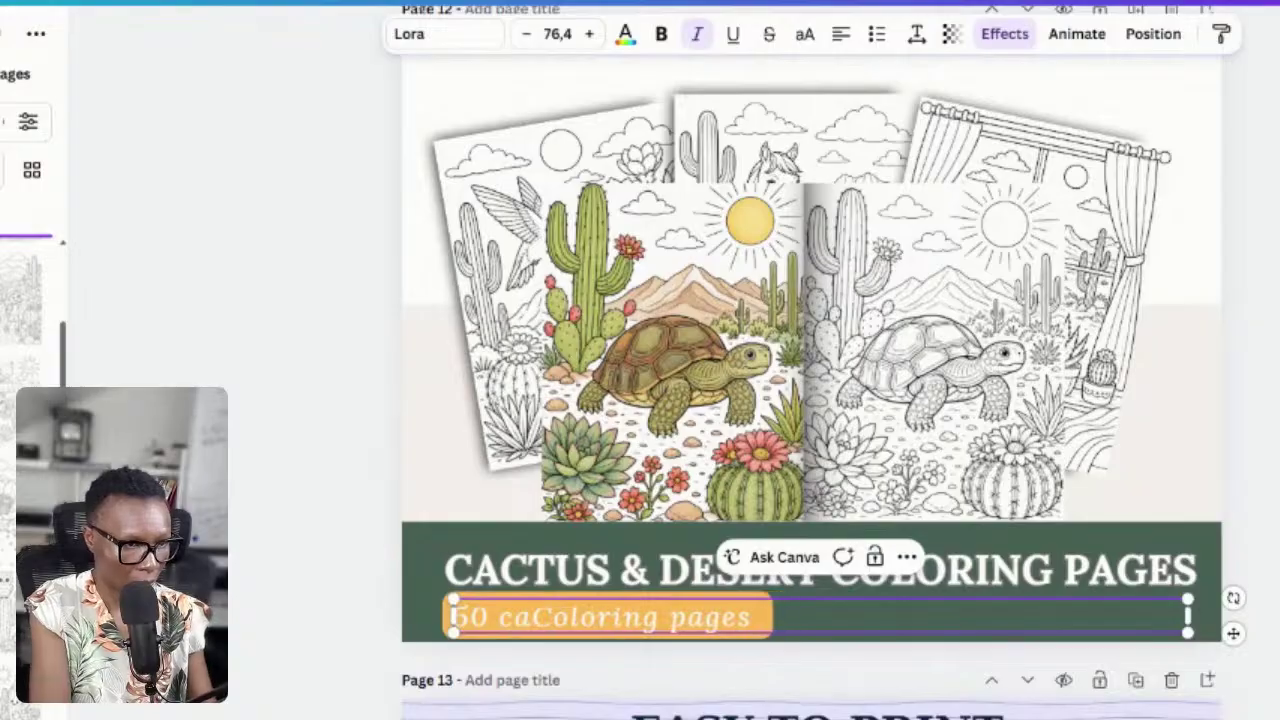
text(CAC)
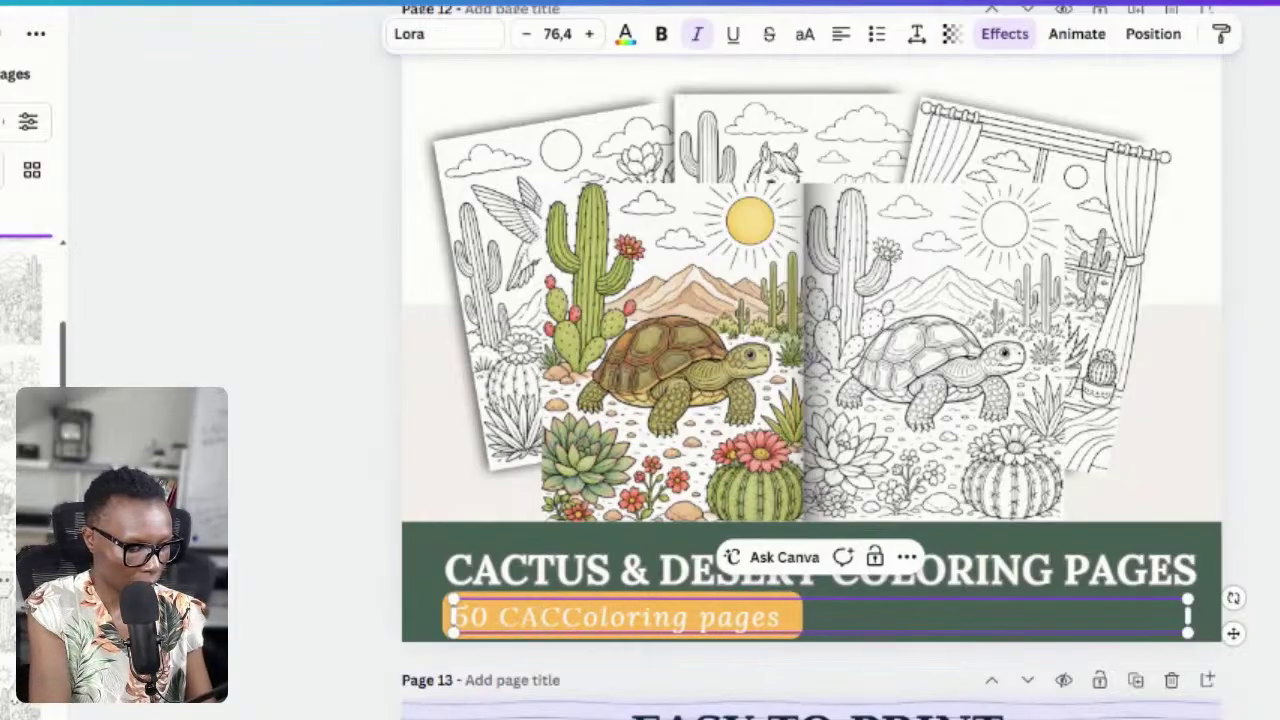
key(BackSpace)
key(BackSpace)
key(BackSpace)
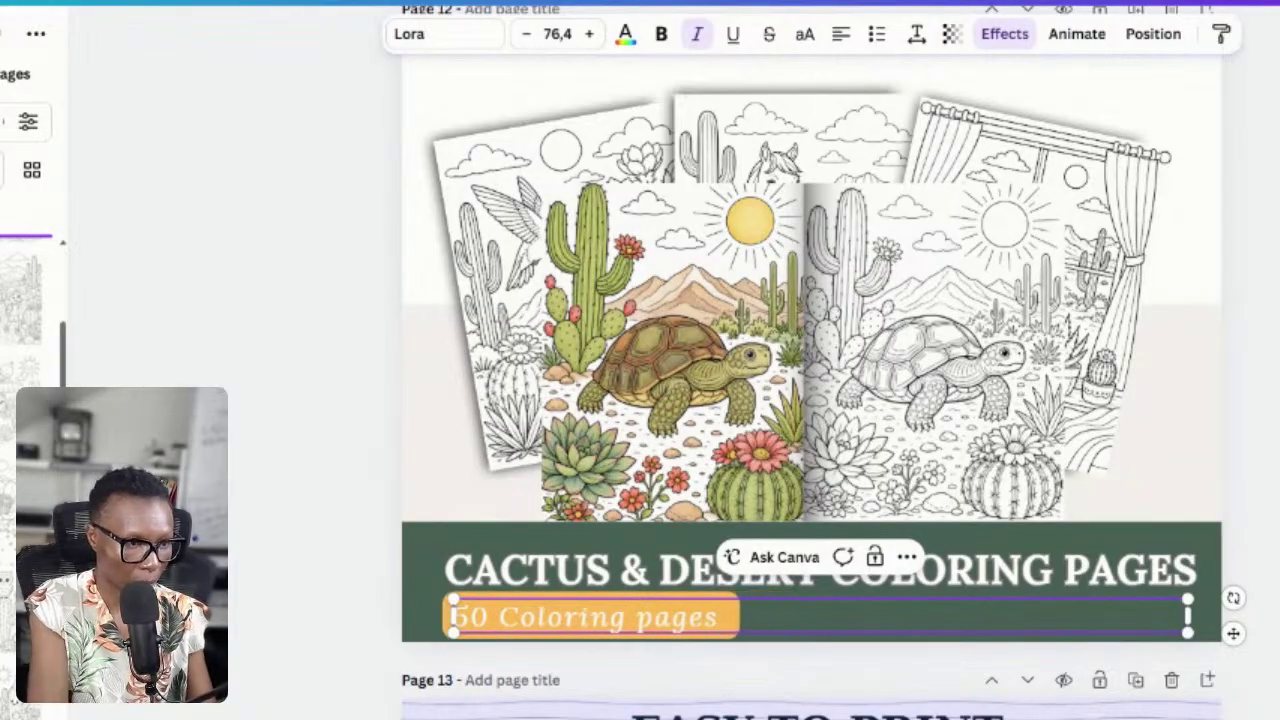
- Insert "cactus and desert" after "50" in the subtitle and make the first letter of "coloring" lowercase
text(cactus )
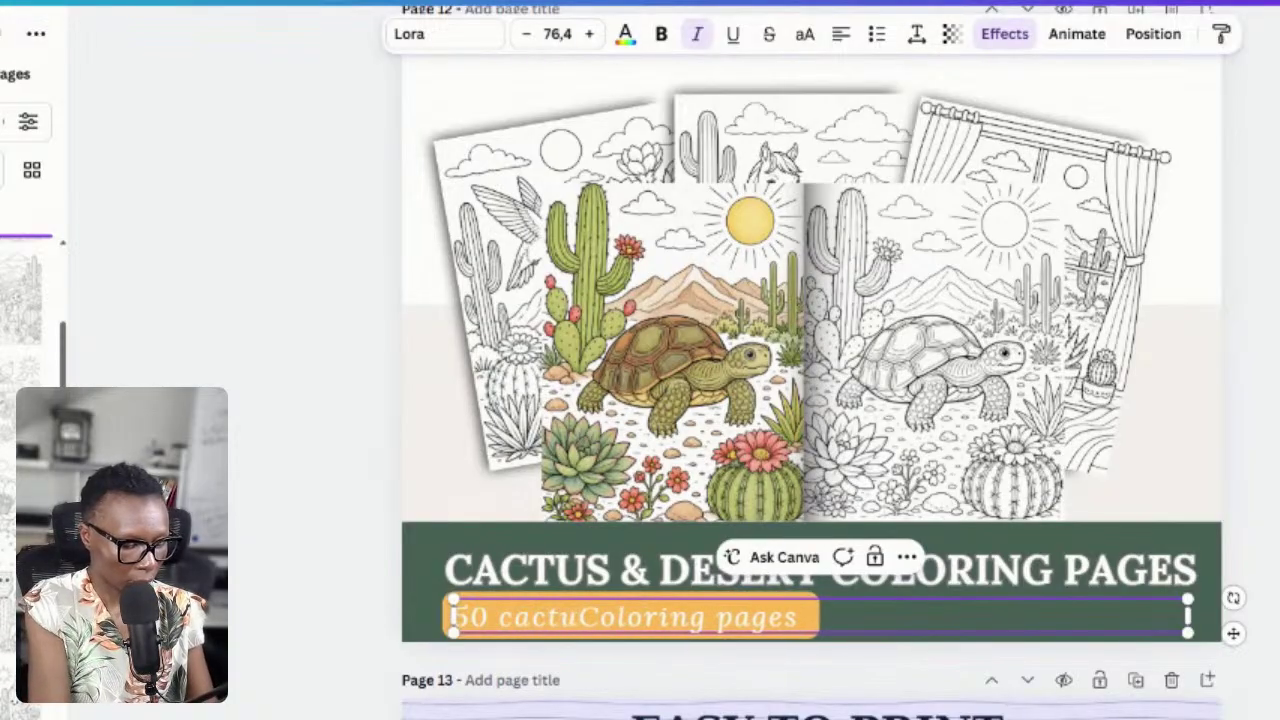
text(&)
key(BackSpace)
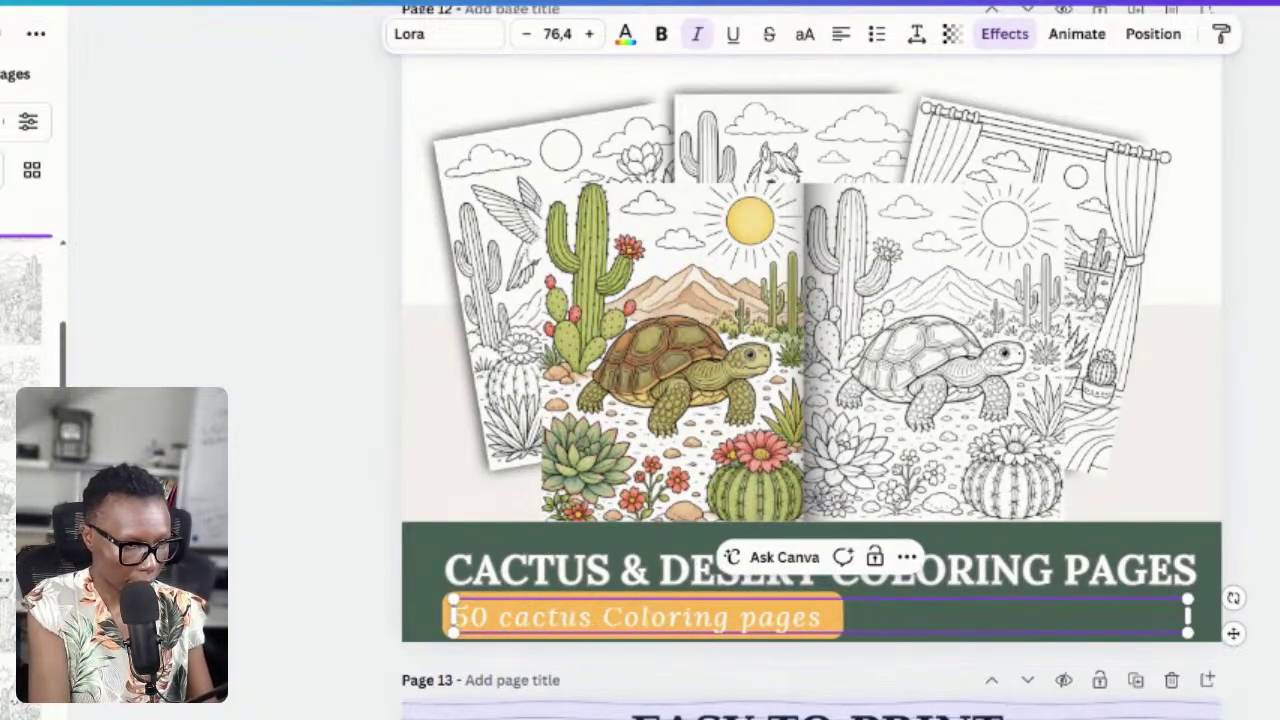
text(and )
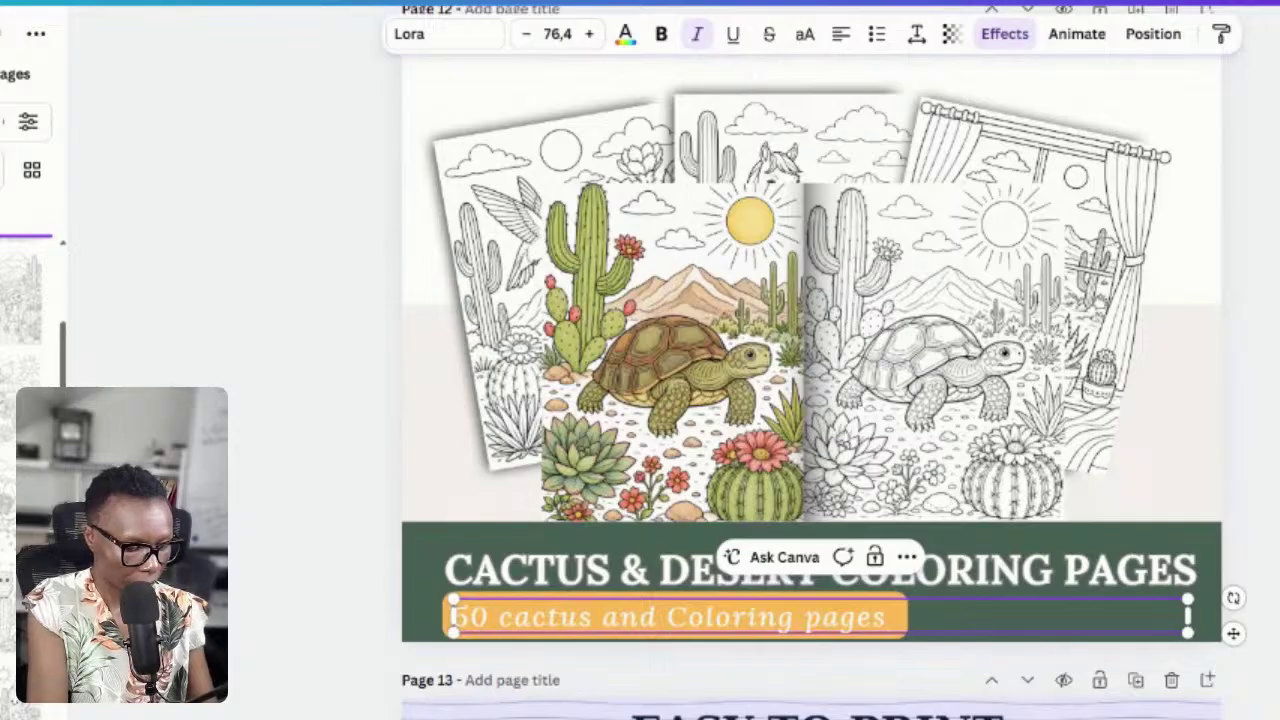
text(desert)
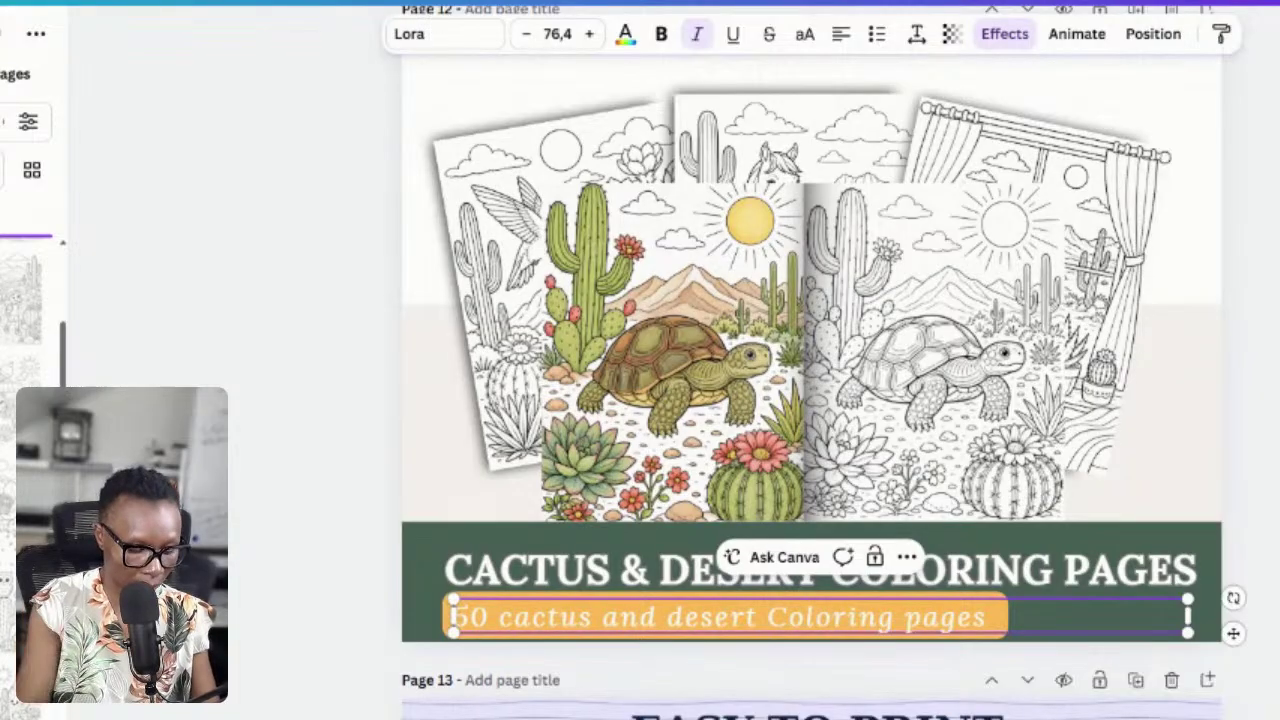
key(Delete)
text(c)
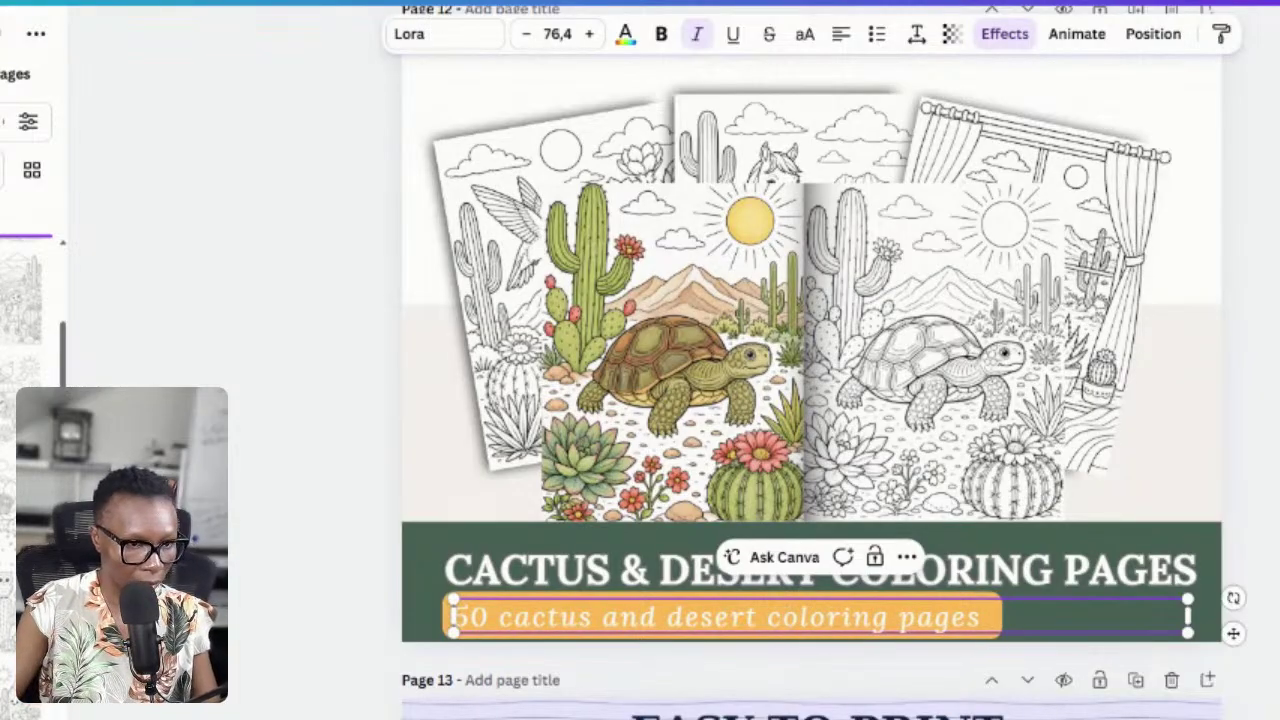
- Extend the end of the page 12 subtitle with "for kids & adults"
text( fo)
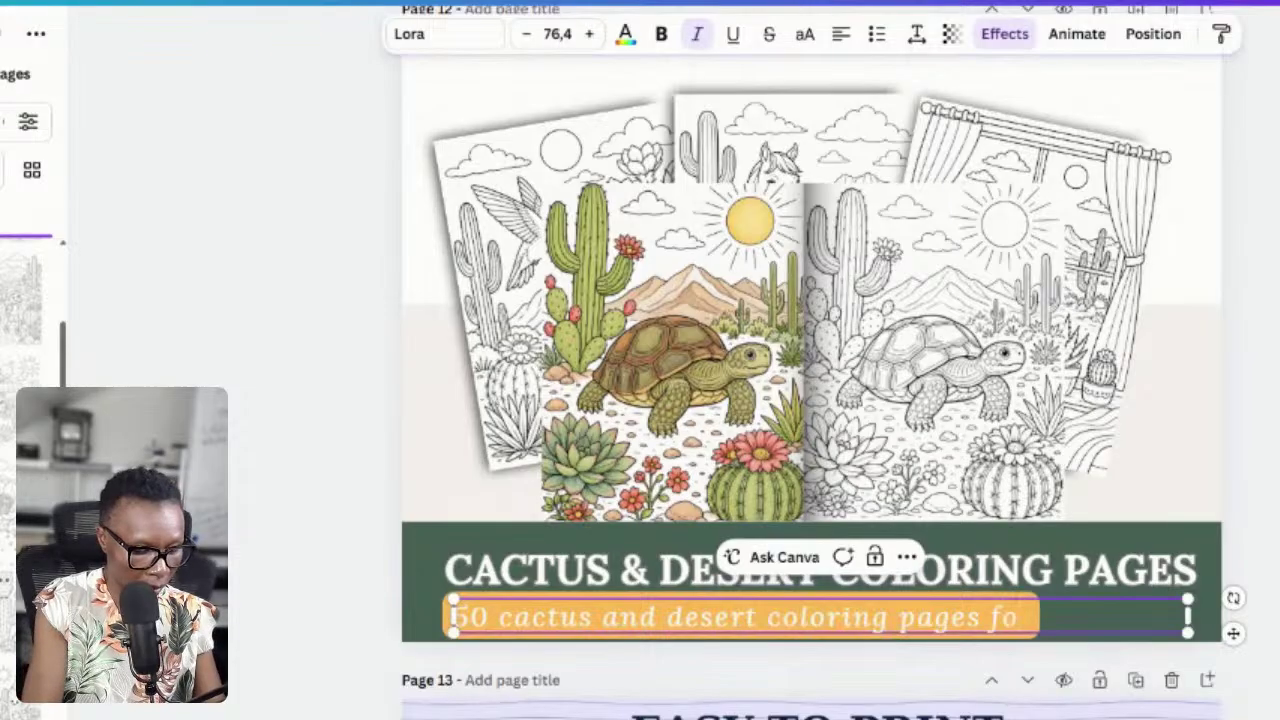
text(r kidd)
key(BackSpace)
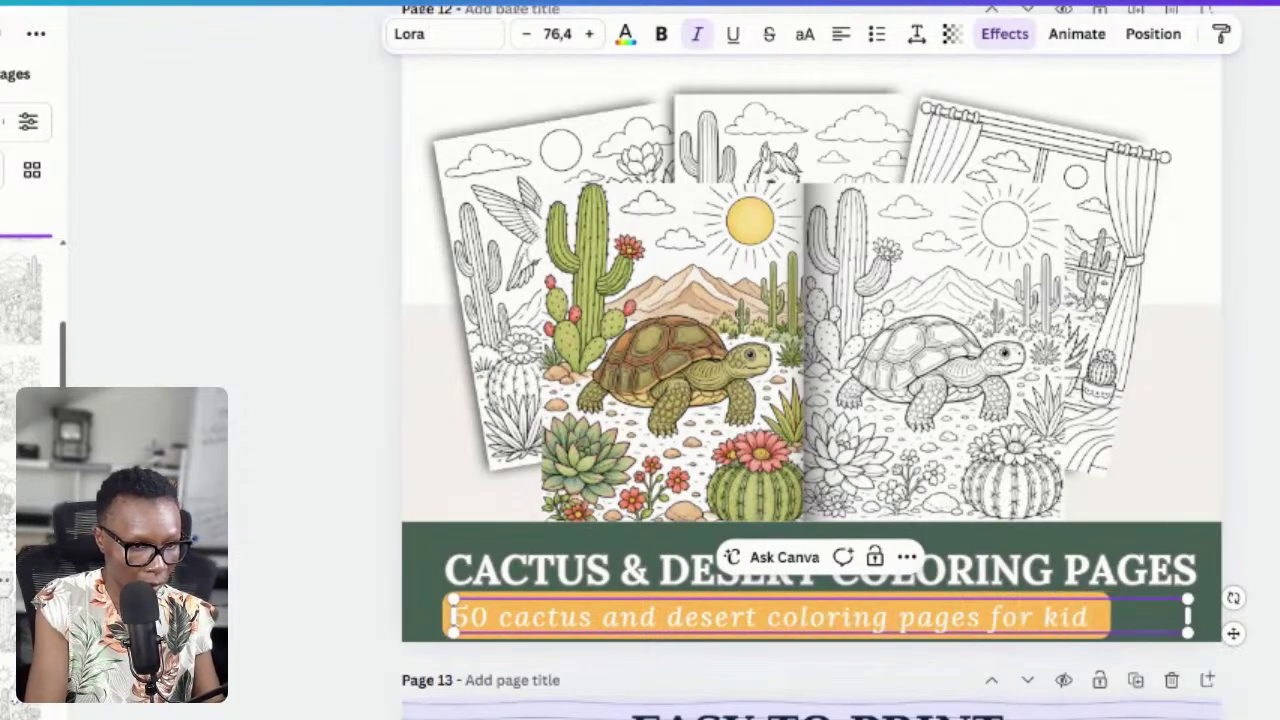
text(s %)
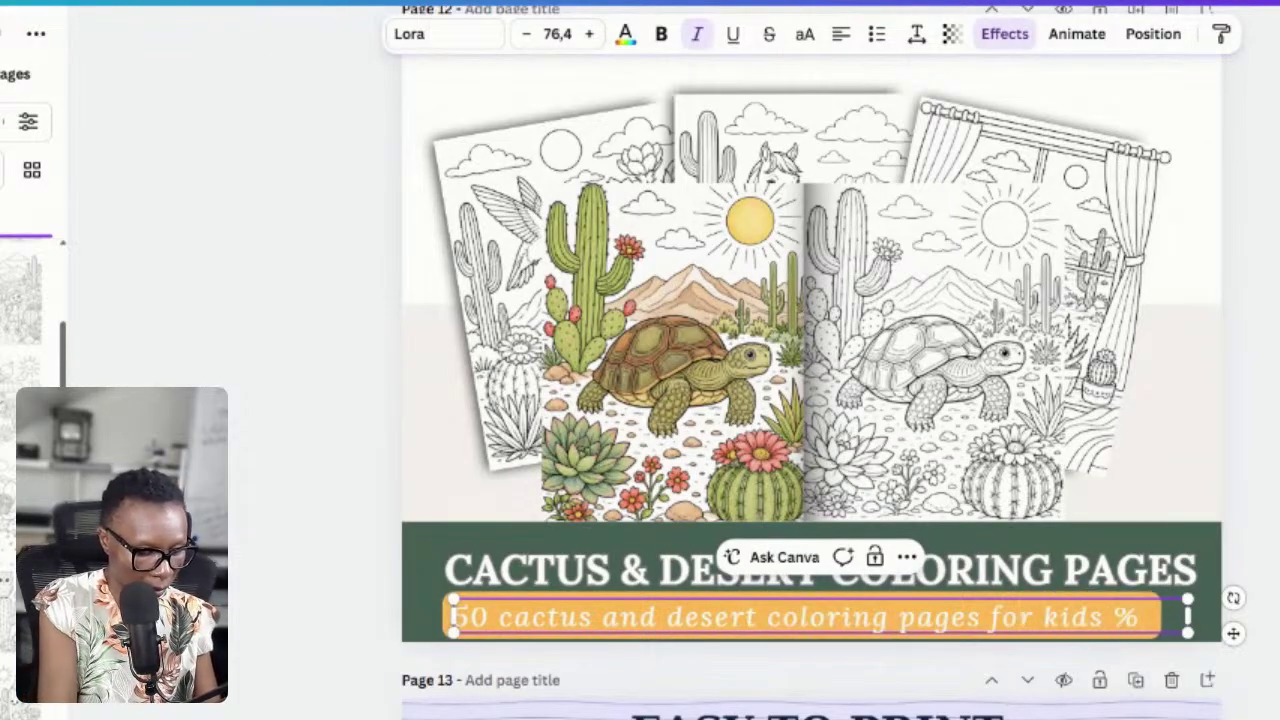
key(BackSpace)
text(& adults)
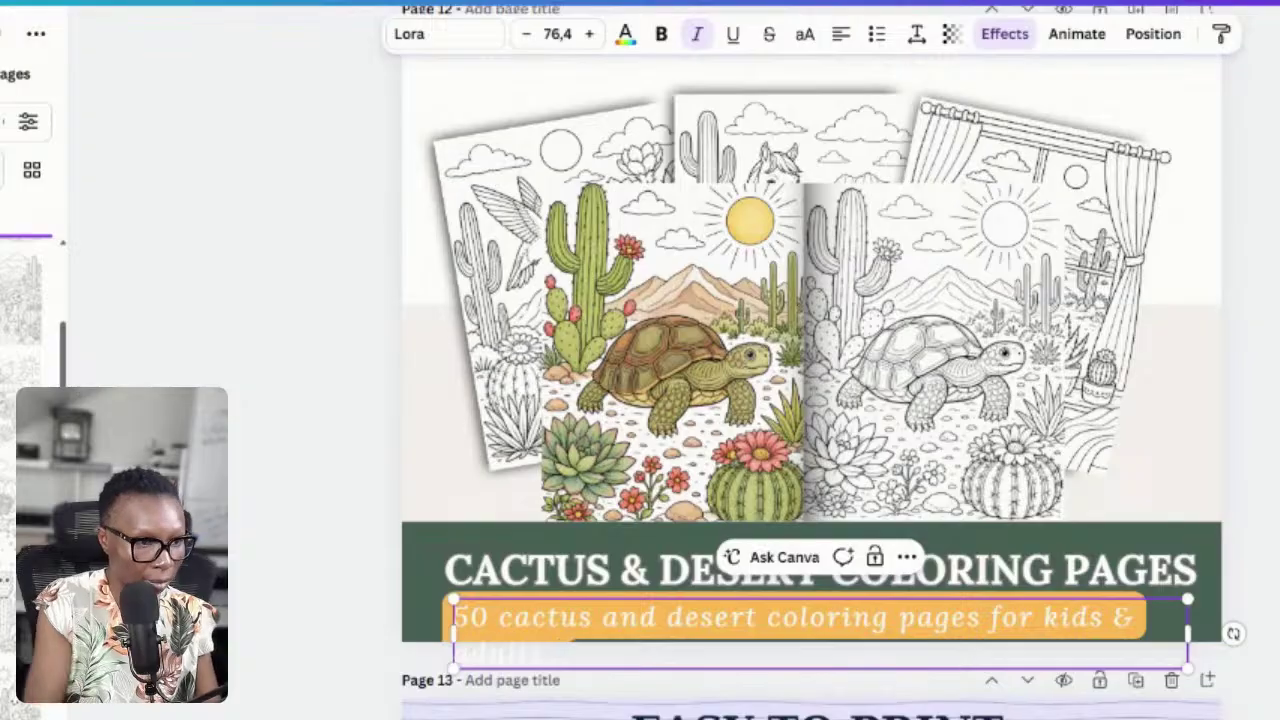
- Shrink the page 12 subtitle to size 66,2 so it fits on one line and center it beneath the banner title
drag(1187, 665, 1141, 628)
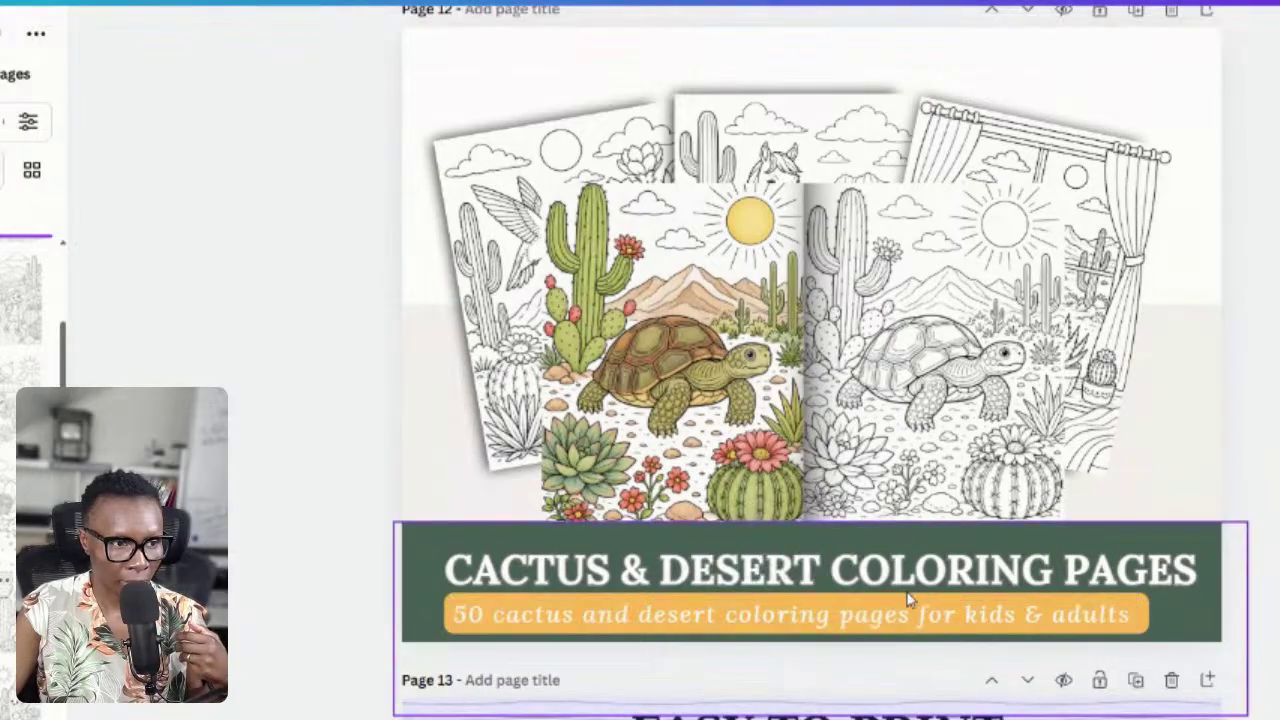
click(880, 615)
mouse_move(877, 615)
mouse_down()
mouse_move(898, 615)
mouse_move(868, 617)
mouse_move(880, 615)
mouse_up()
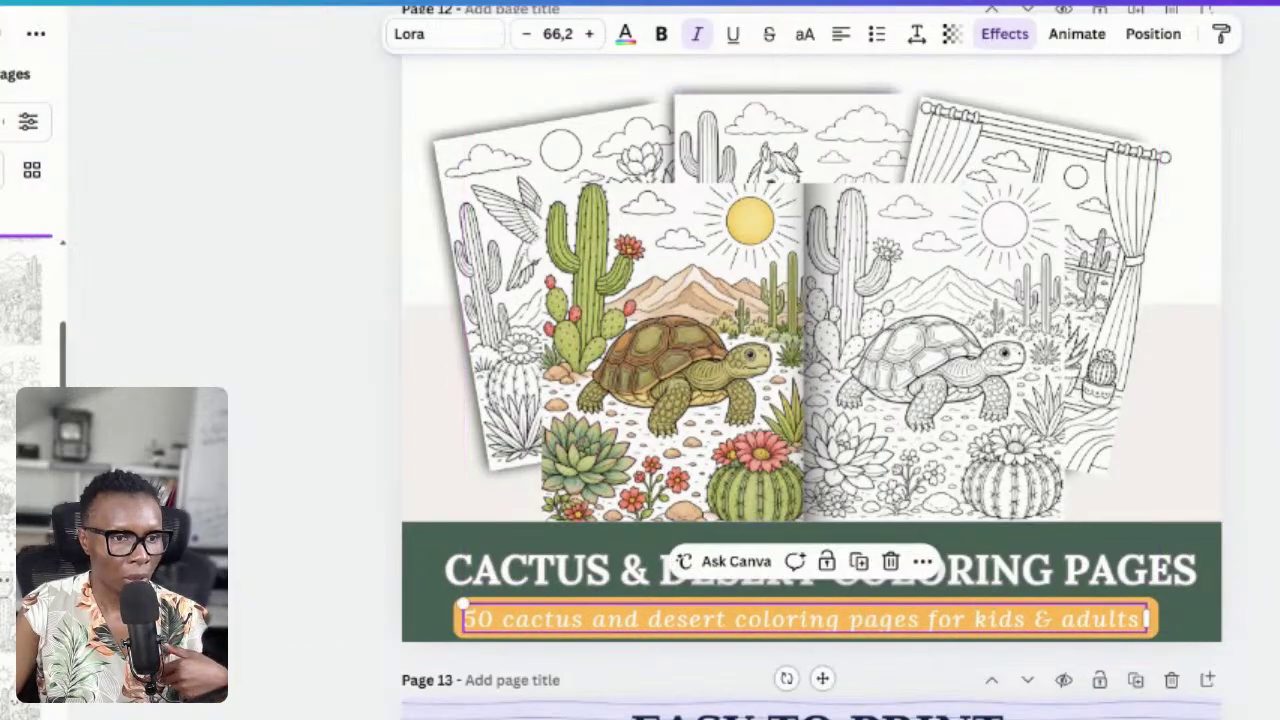
key(Escape)
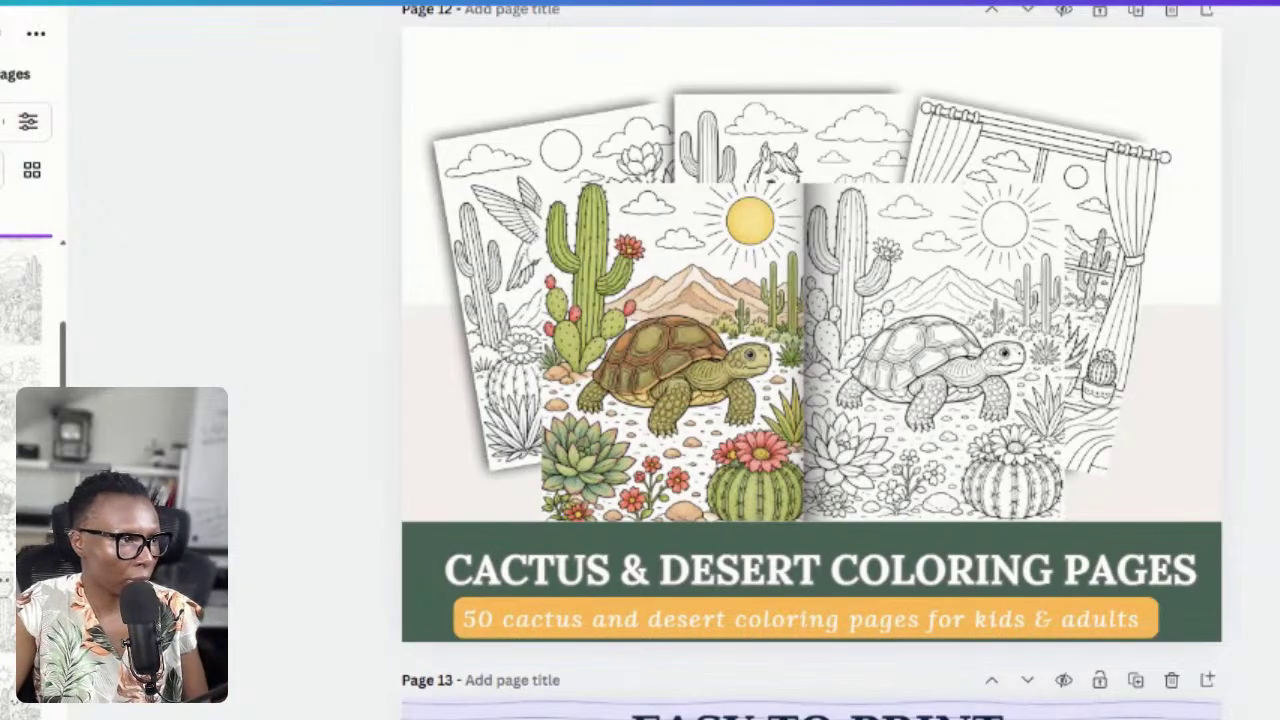
- Search the graphics library for PDF icons and look through the results for one that suits the page 12 mockup
click(2, 110)
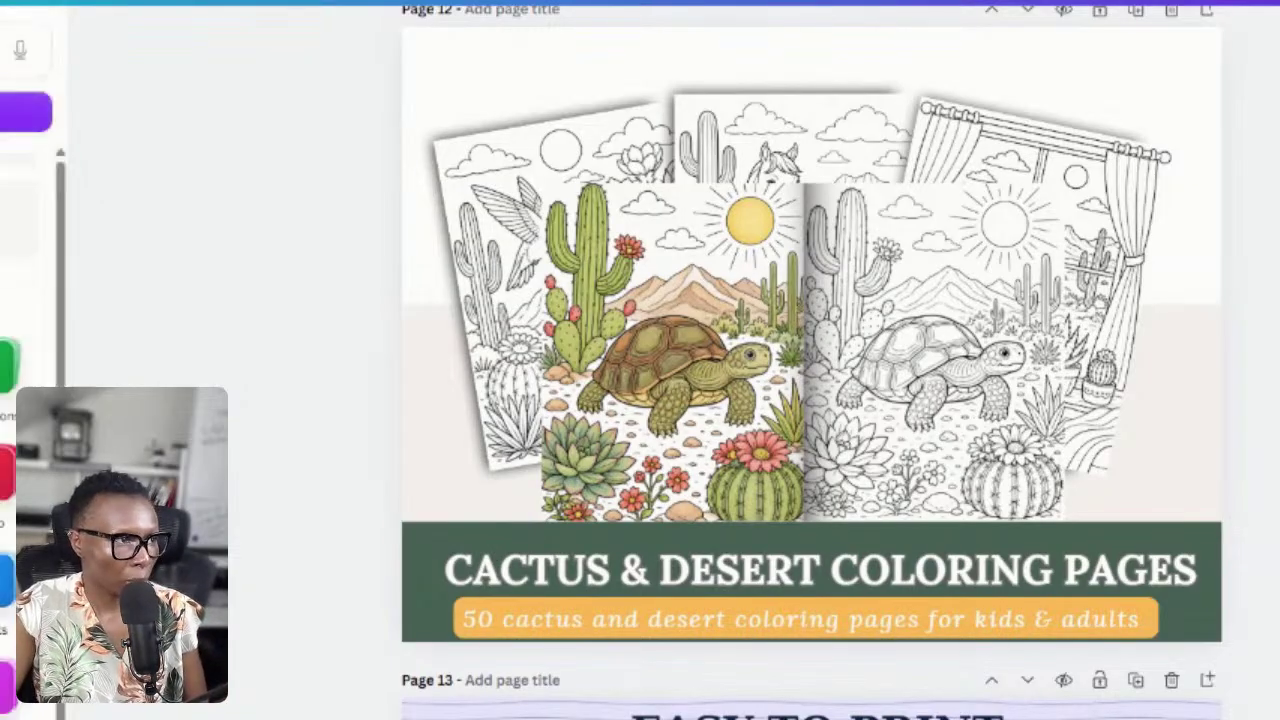
click(6, 50)
text(cir)
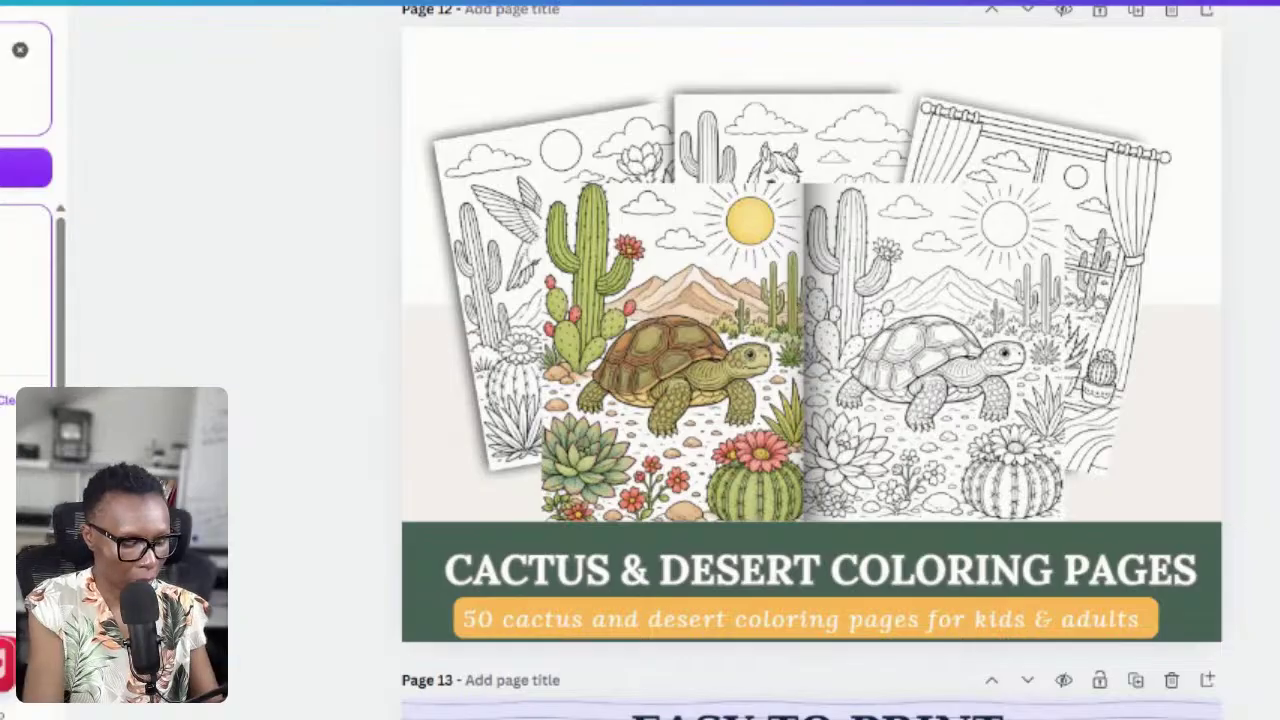
key(Return)
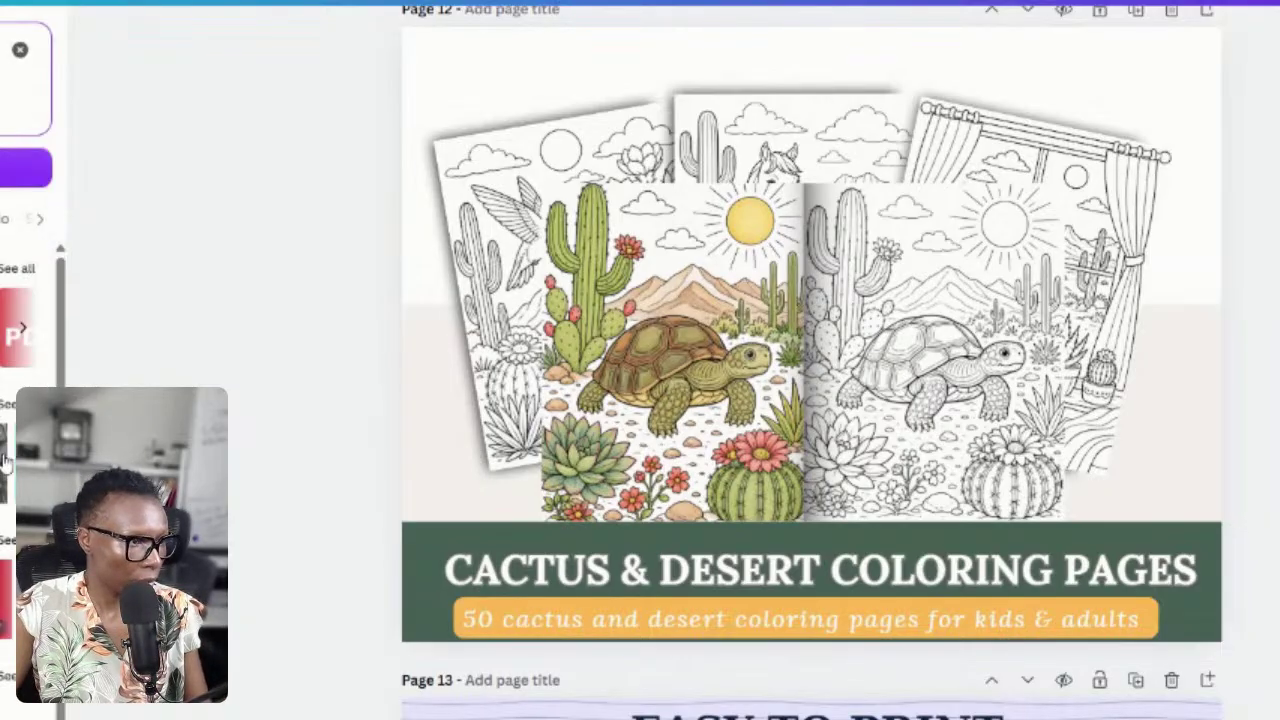
click(17, 273)
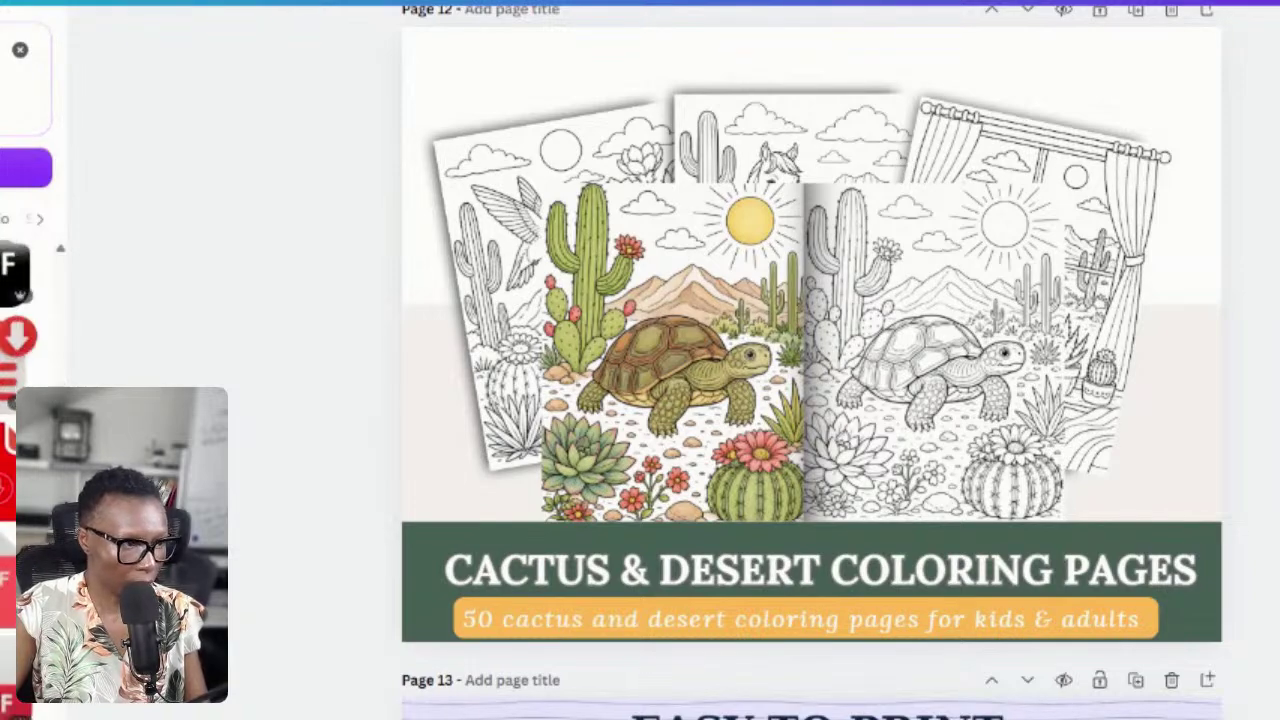
scroll(20, 400, down, 3)
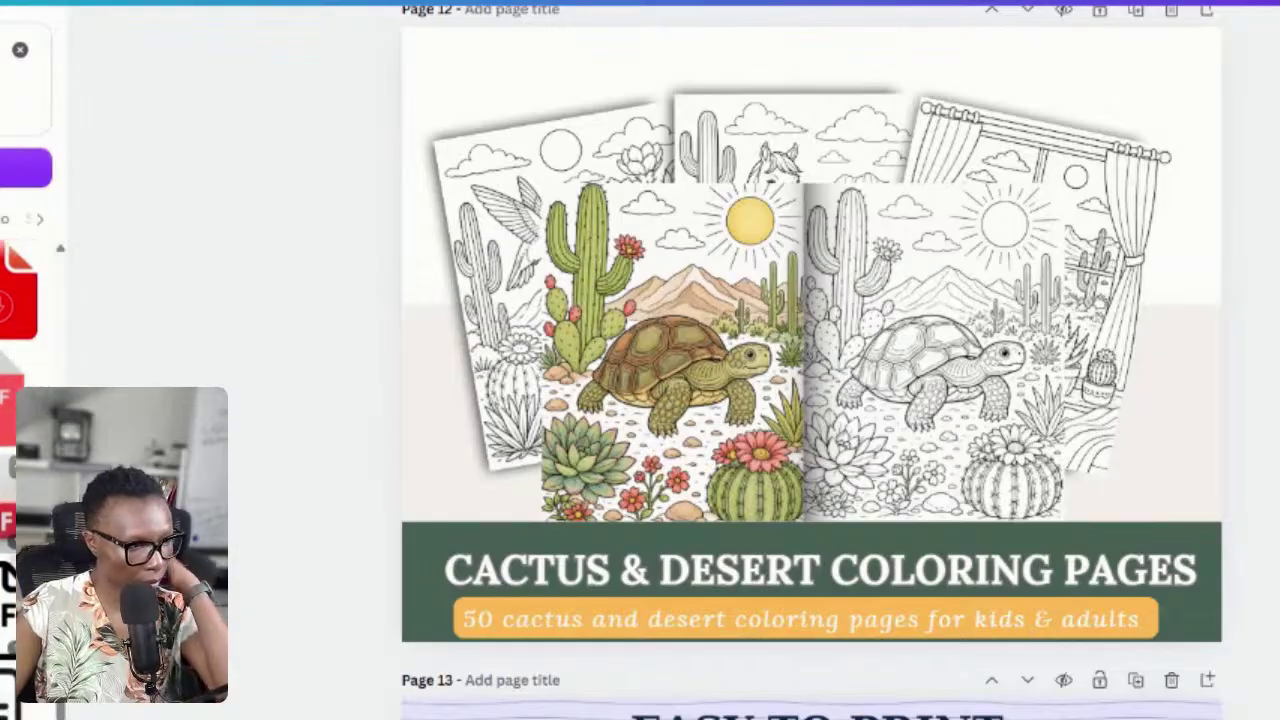
scroll(20, 330, down, 2)
scroll(17, 380, down, 3)
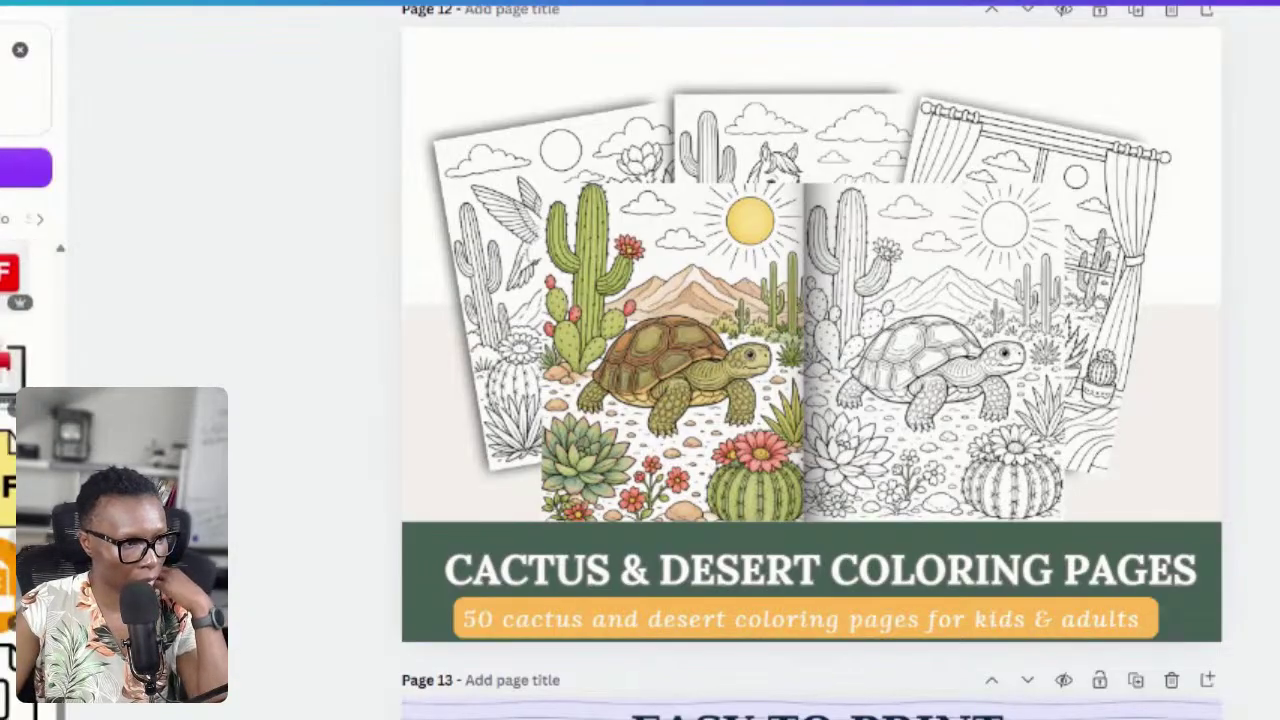
scroll(18, 380, down, 3)
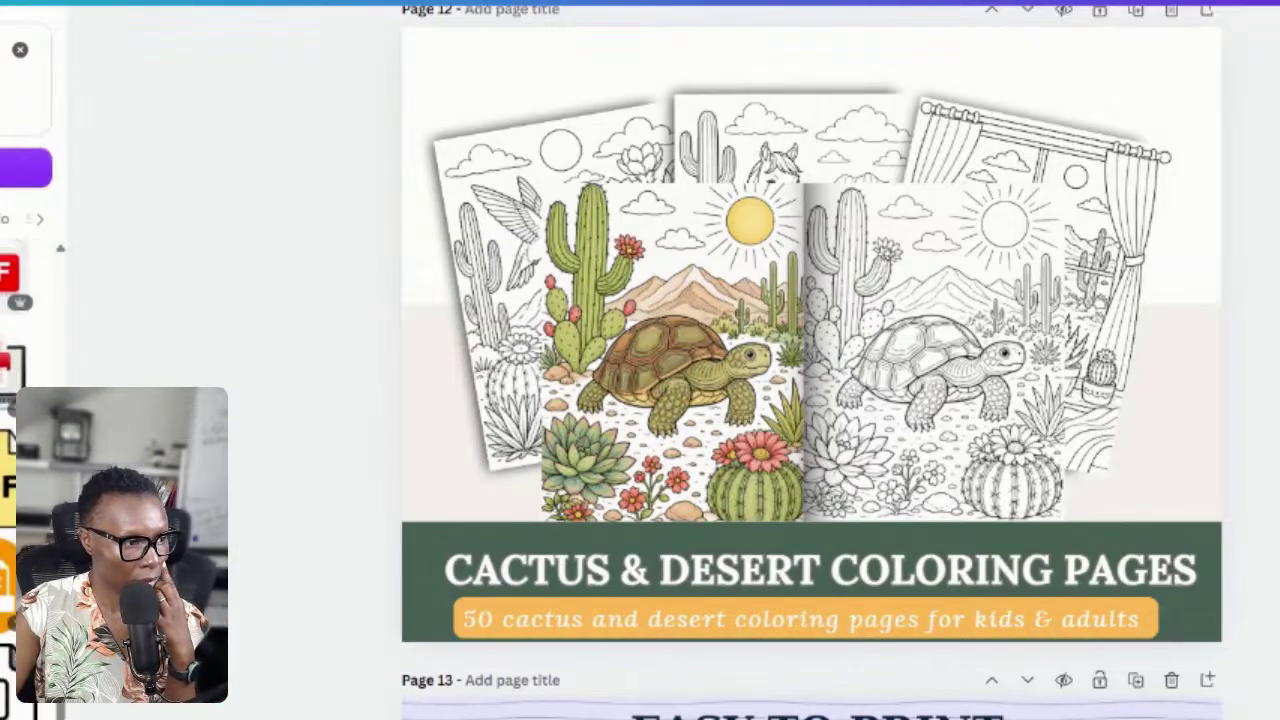
scroll(18, 380, down, 5)
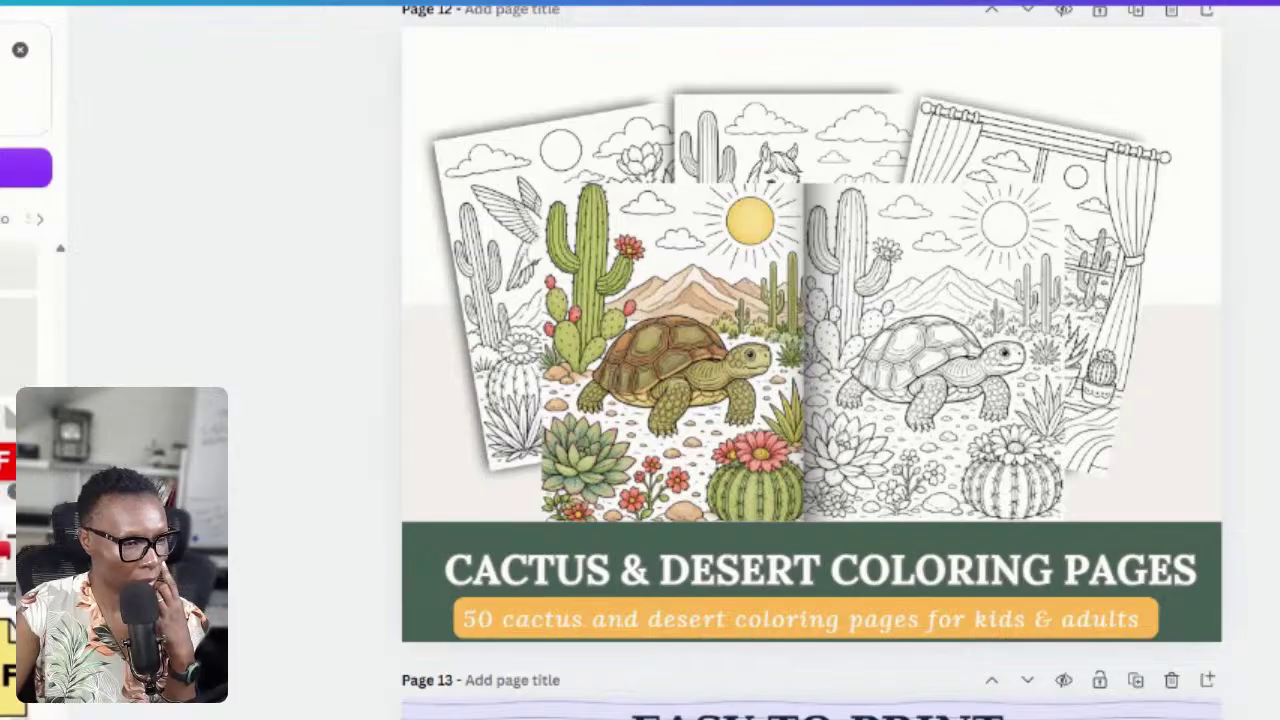
scroll(18, 380, down, 3)
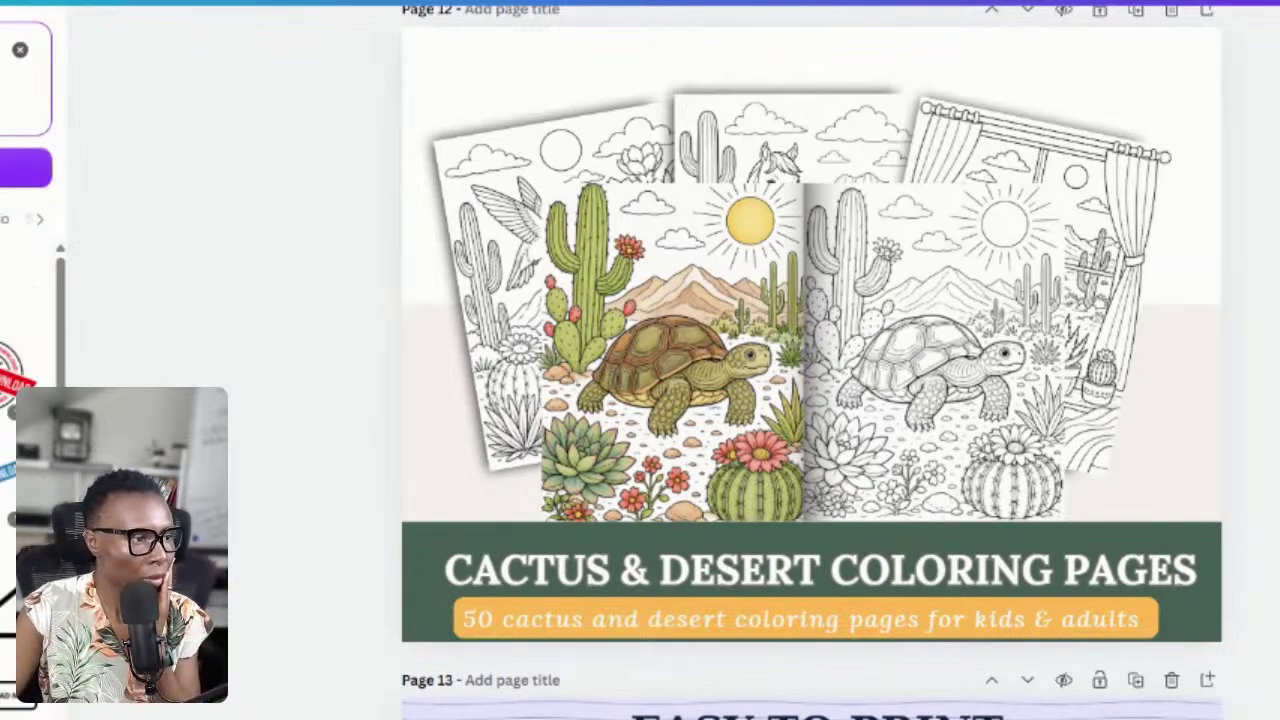
- Add a black download icon with a downward arrow over a tray from the download graphics to page 12
scroll(20, 320, down, 2)
scroll(20, 350, down, 5)
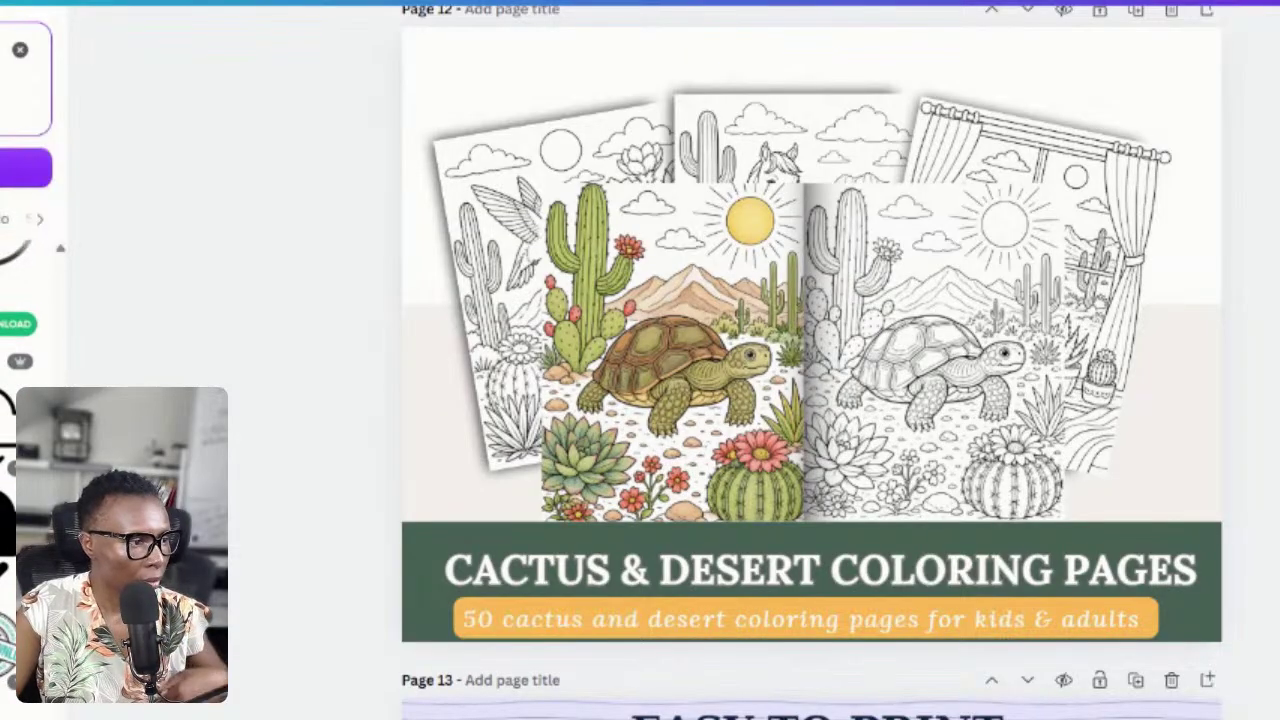
scroll(20, 350, down, 2)
scroll(20, 350, down, 2)
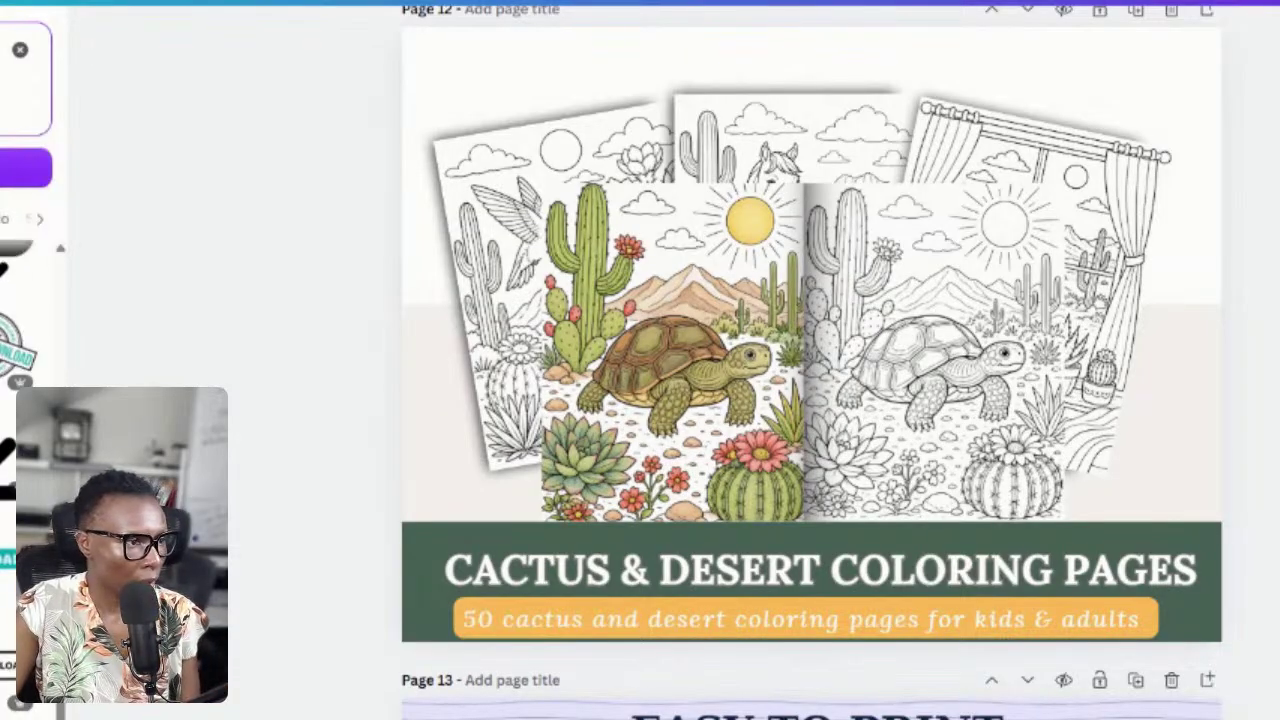
scroll(20, 350, down, 2)
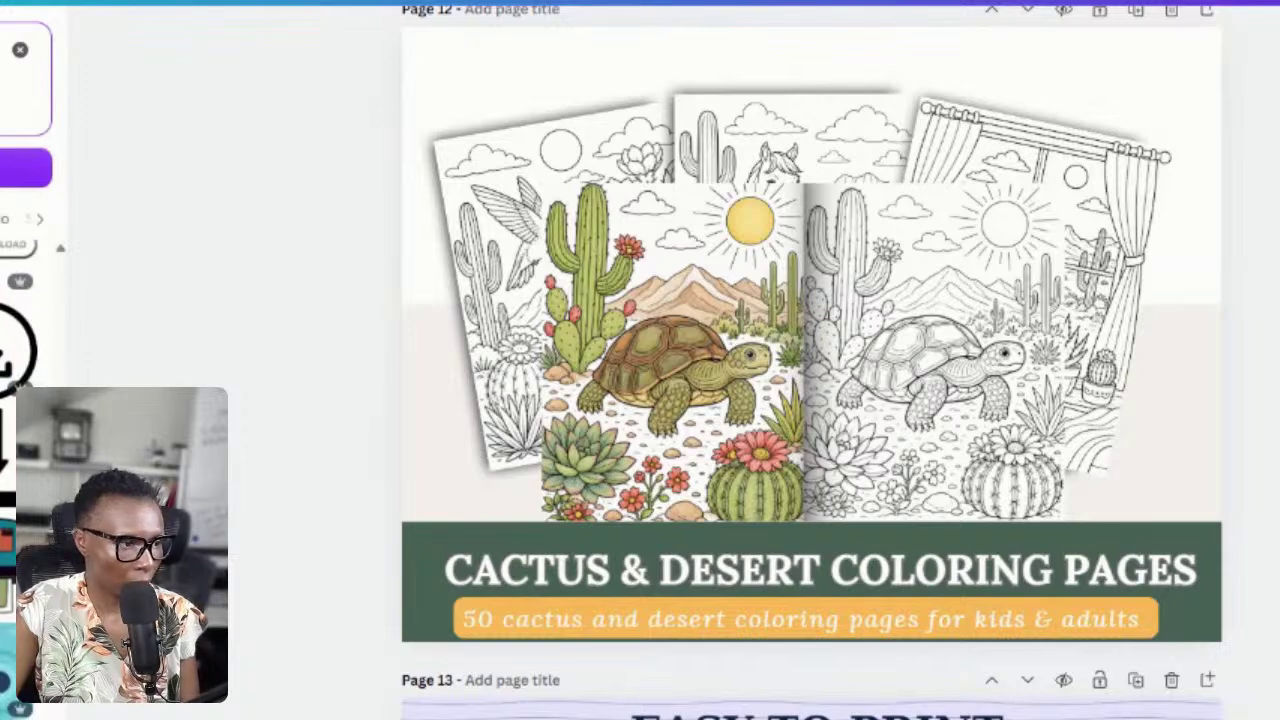
scroll(20, 350, down, 3)
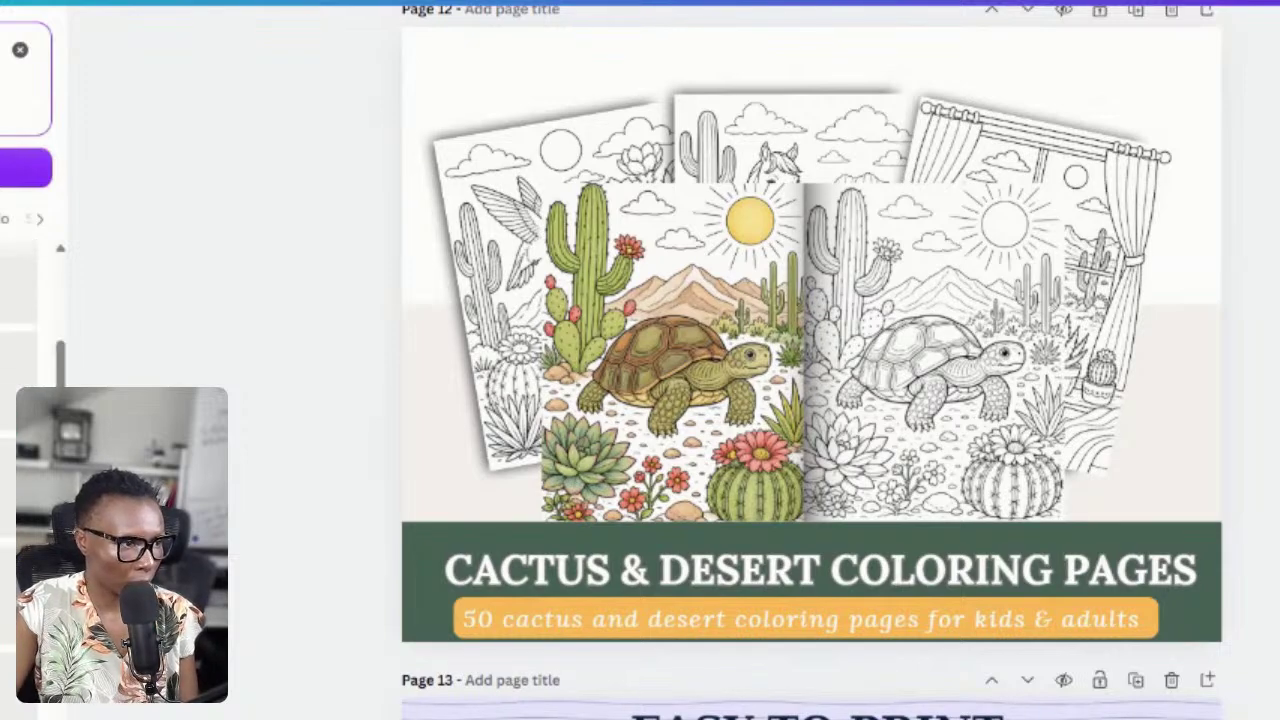
scroll(20, 350, down, 2)
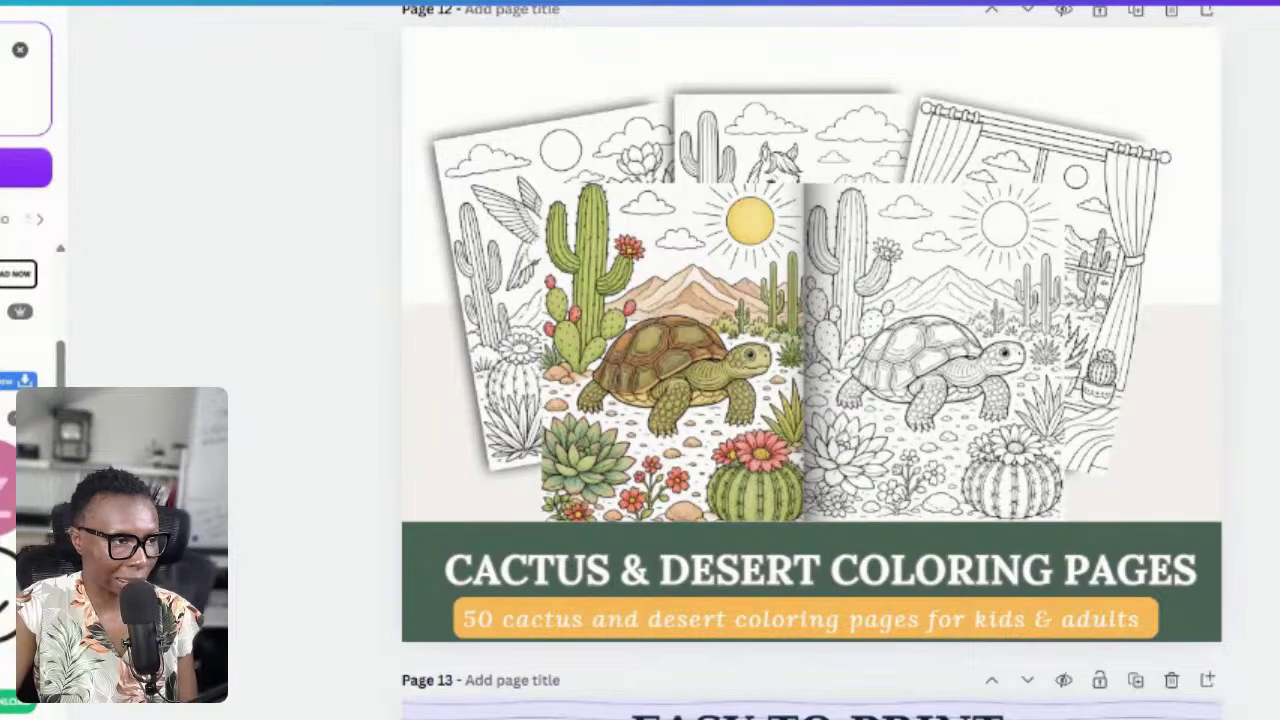
scroll(20, 350, up, 3)
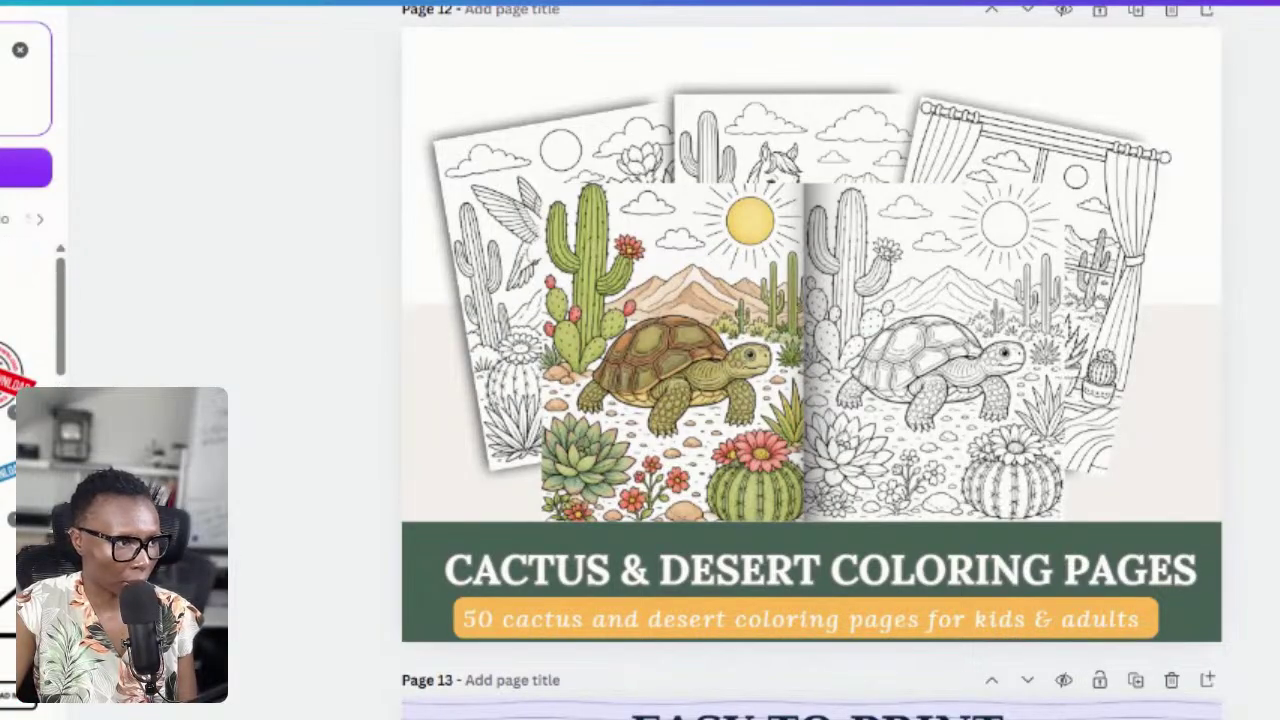
click(10, 520)
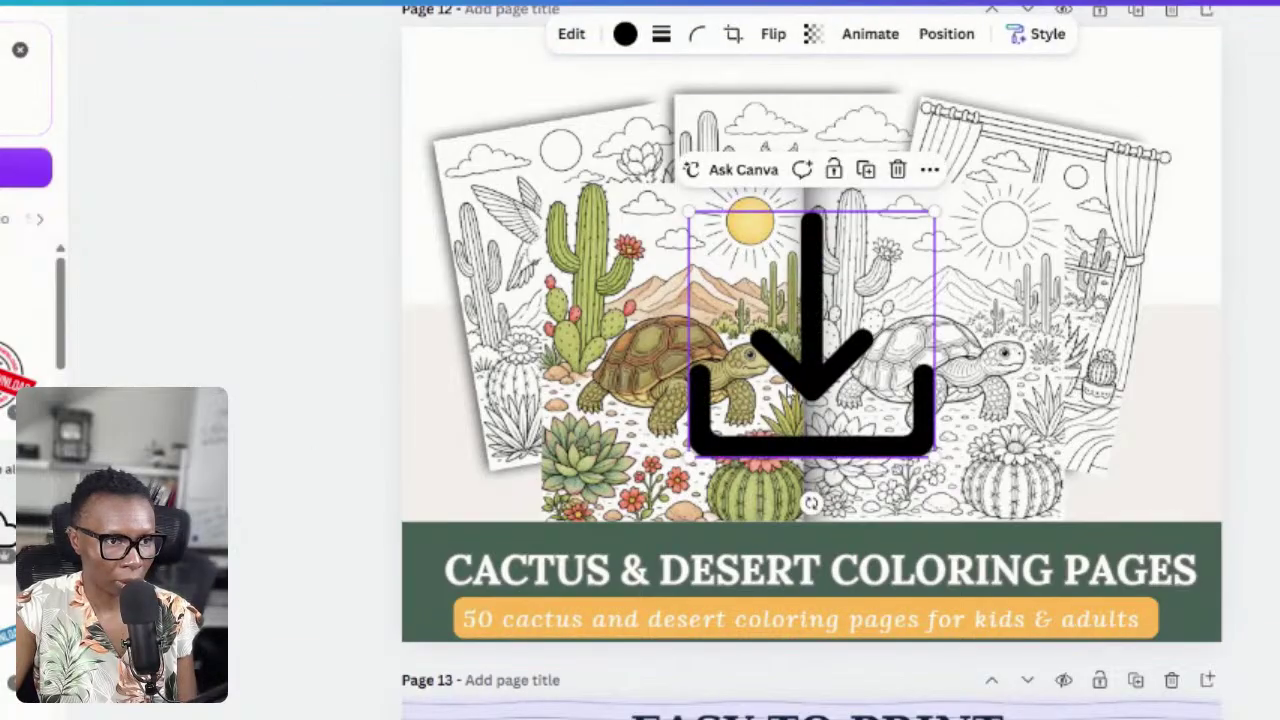
- Tilt the download icon counterclockwise, shrink it to about 276 × 276 and place it in page 12's upper-right corner
drag(792, 392, 1116, 437)
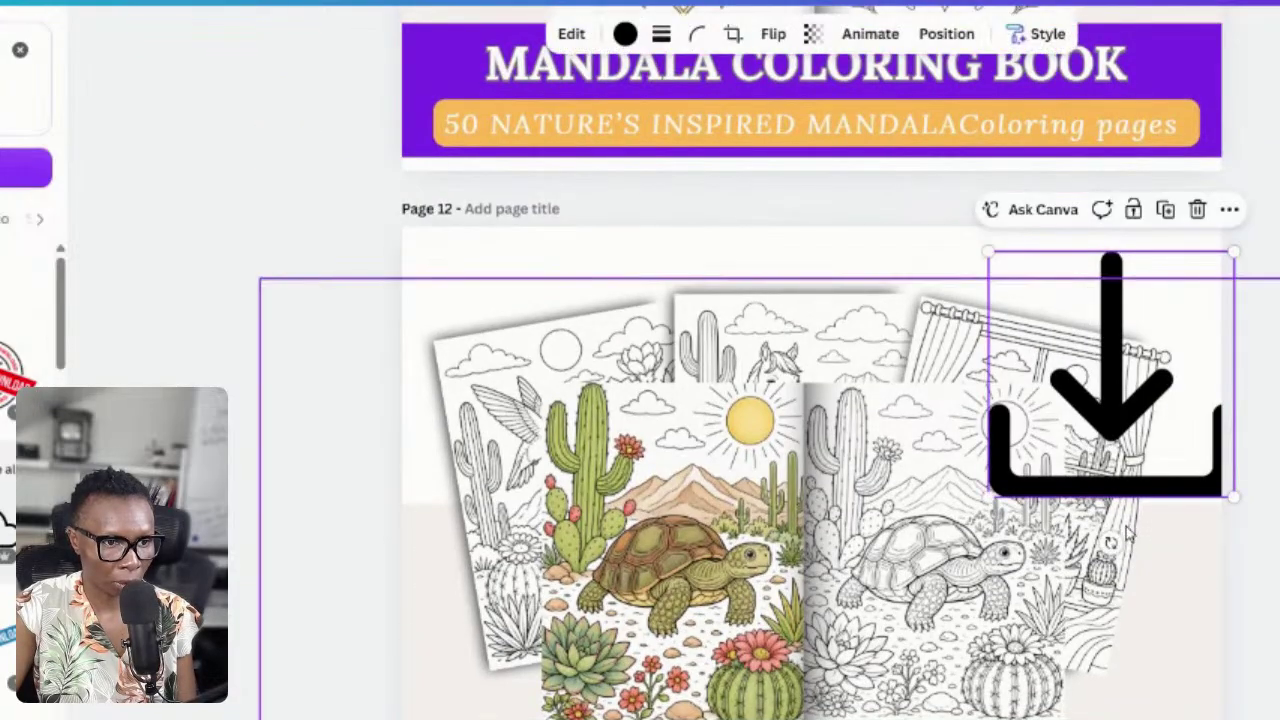
drag(1112, 543, 1231, 534)
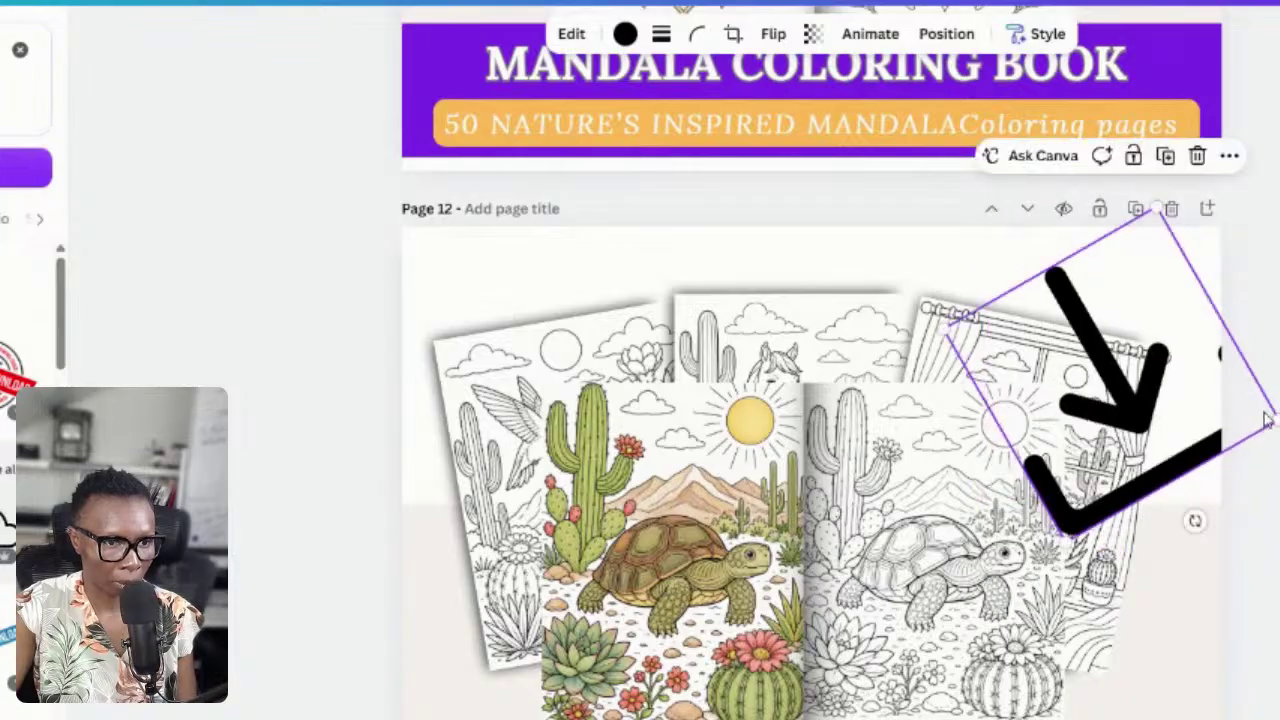
drag(1272, 415, 1124, 373)
drag(1046, 330, 1118, 318)
drag(1156, 243, 1134, 318)
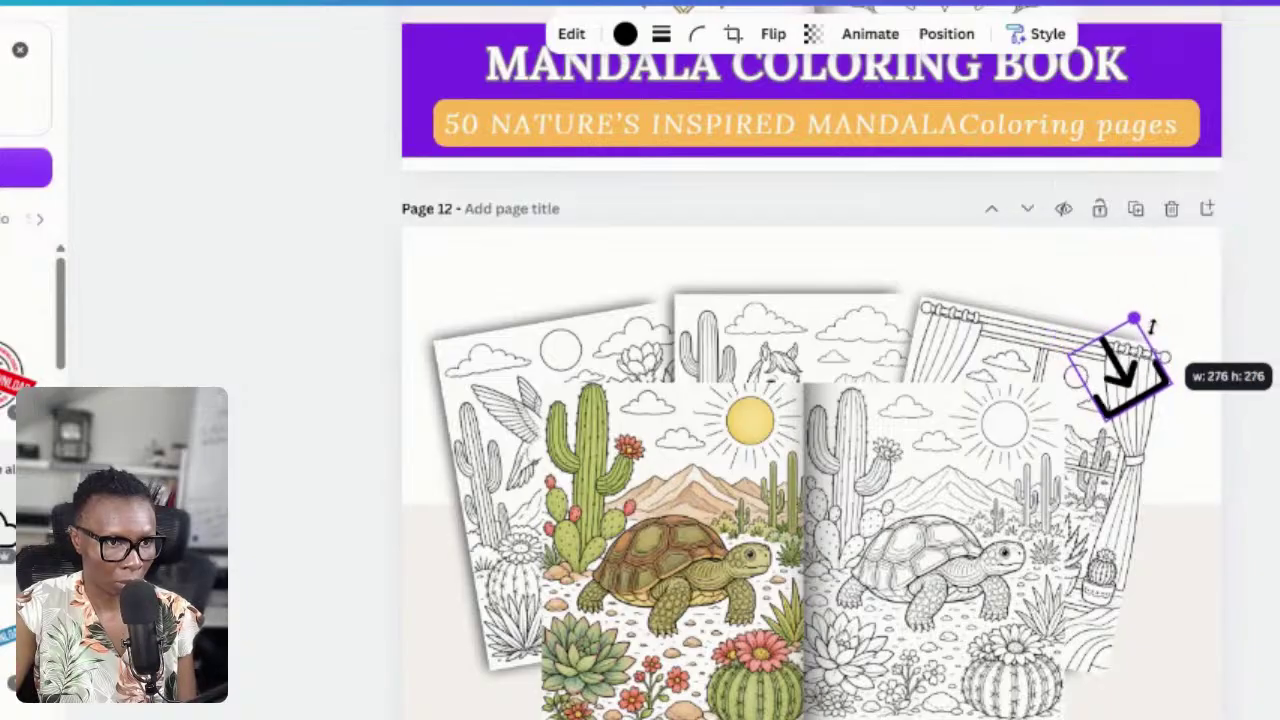
drag(1113, 375, 1133, 310)
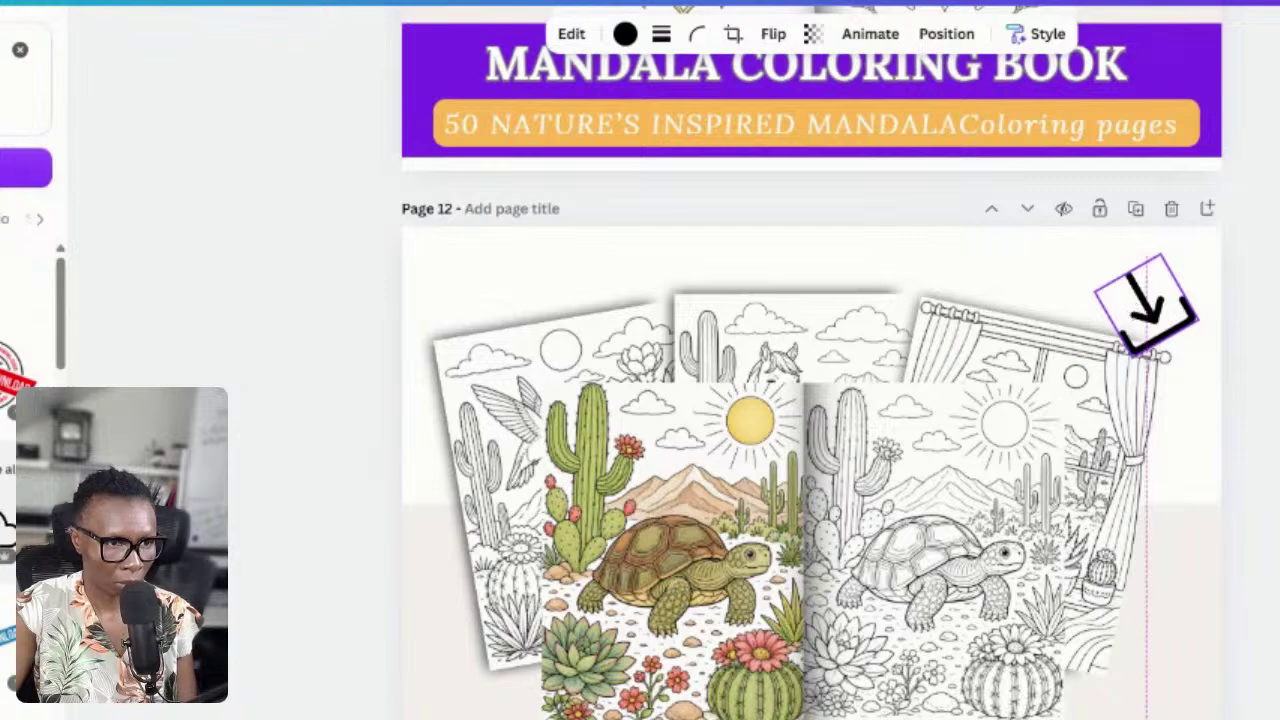
drag(1146, 305, 1132, 306)
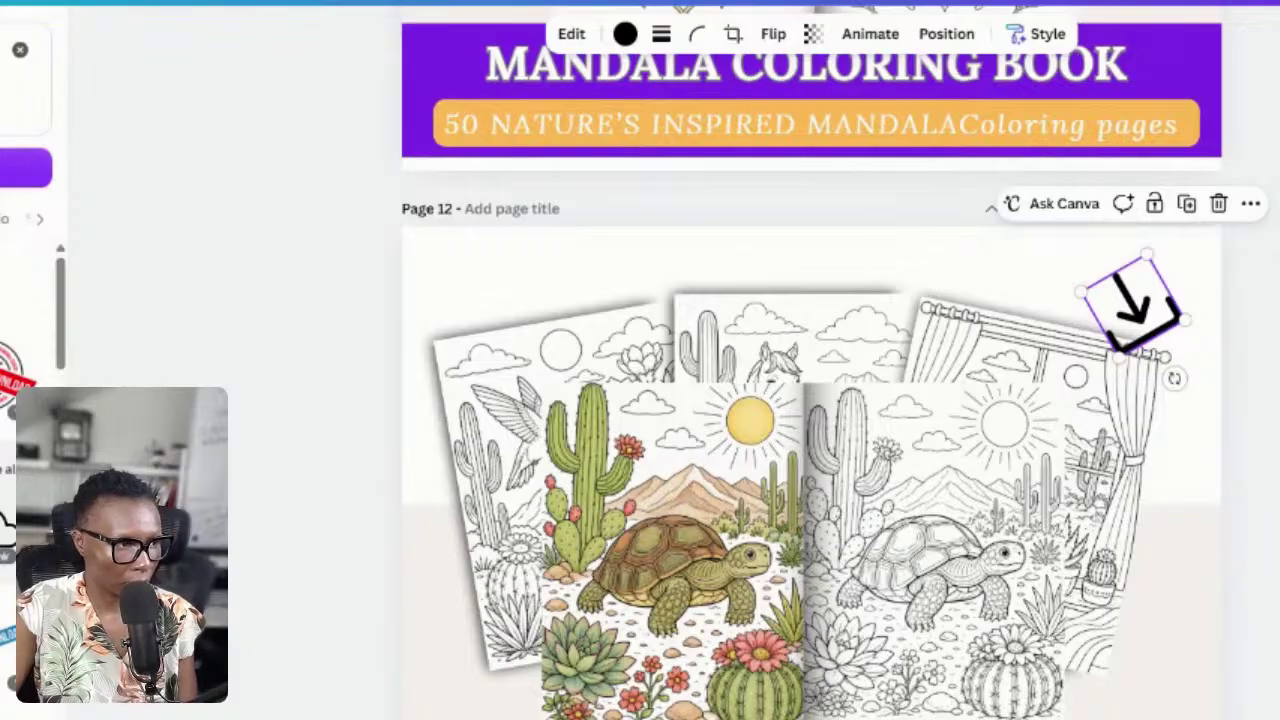
- Add the blue "INSTANT DOWNLOAD" ribbon to page 12, shrink it and place it in the upper-right corner just above the download icon
scroll(16, 710, down, 1)
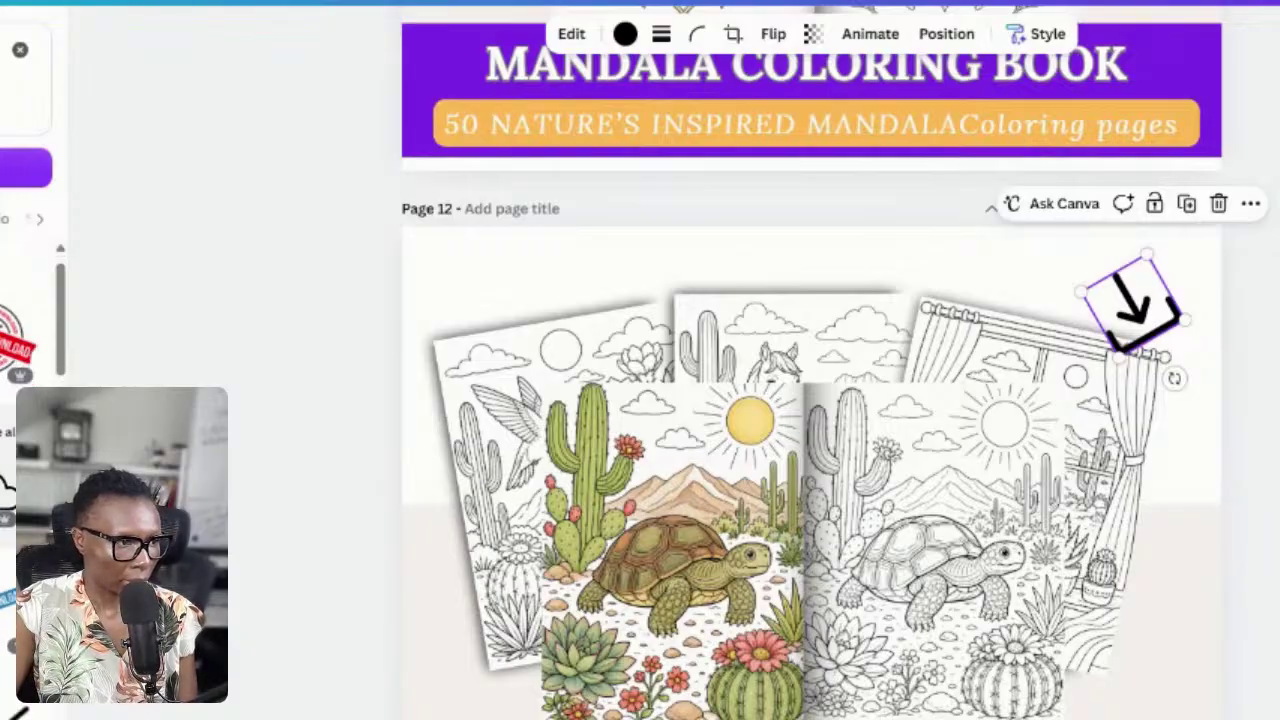
click(16, 370)
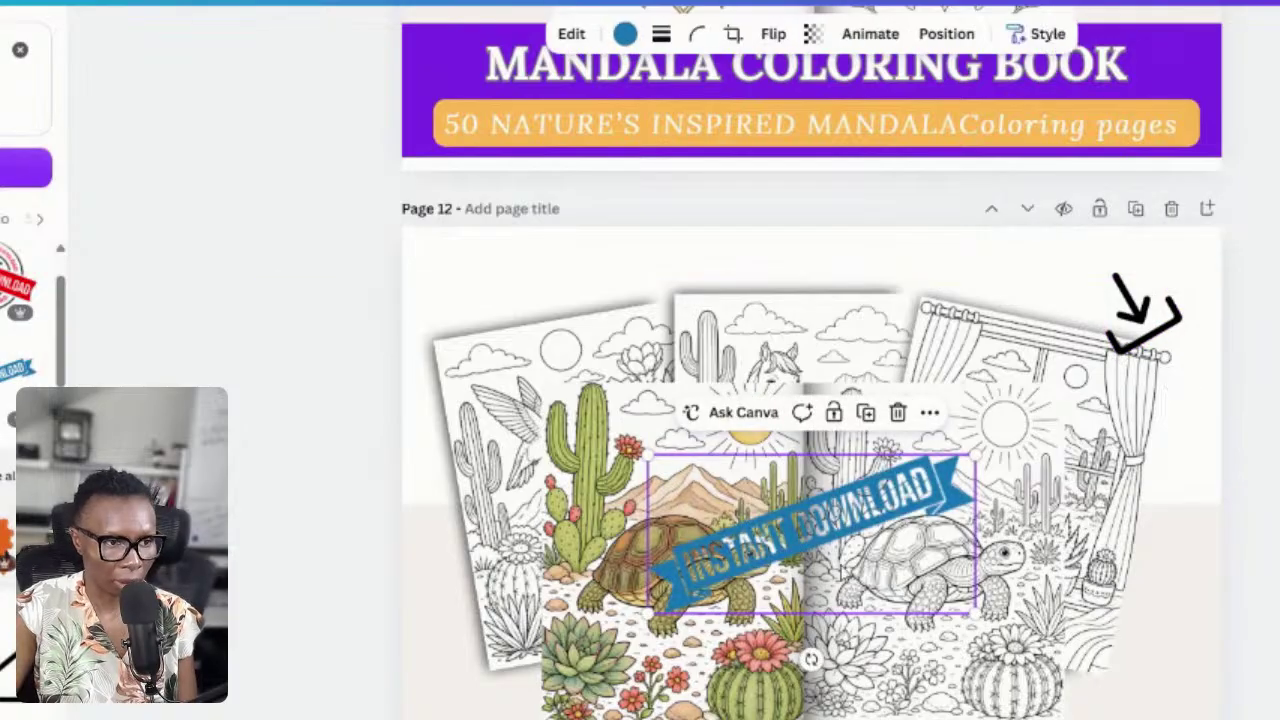
drag(868, 573, 1066, 317)
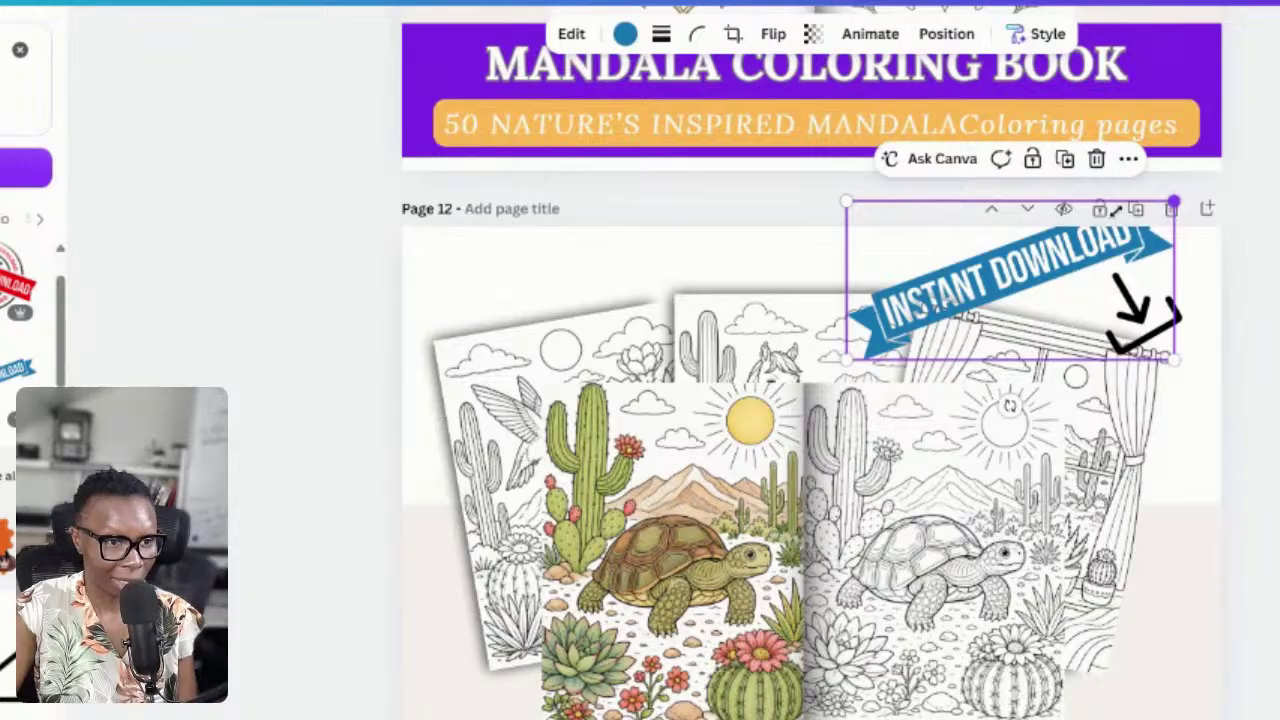
drag(1173, 203, 1034, 268)
drag(1135, 305, 1128, 350)
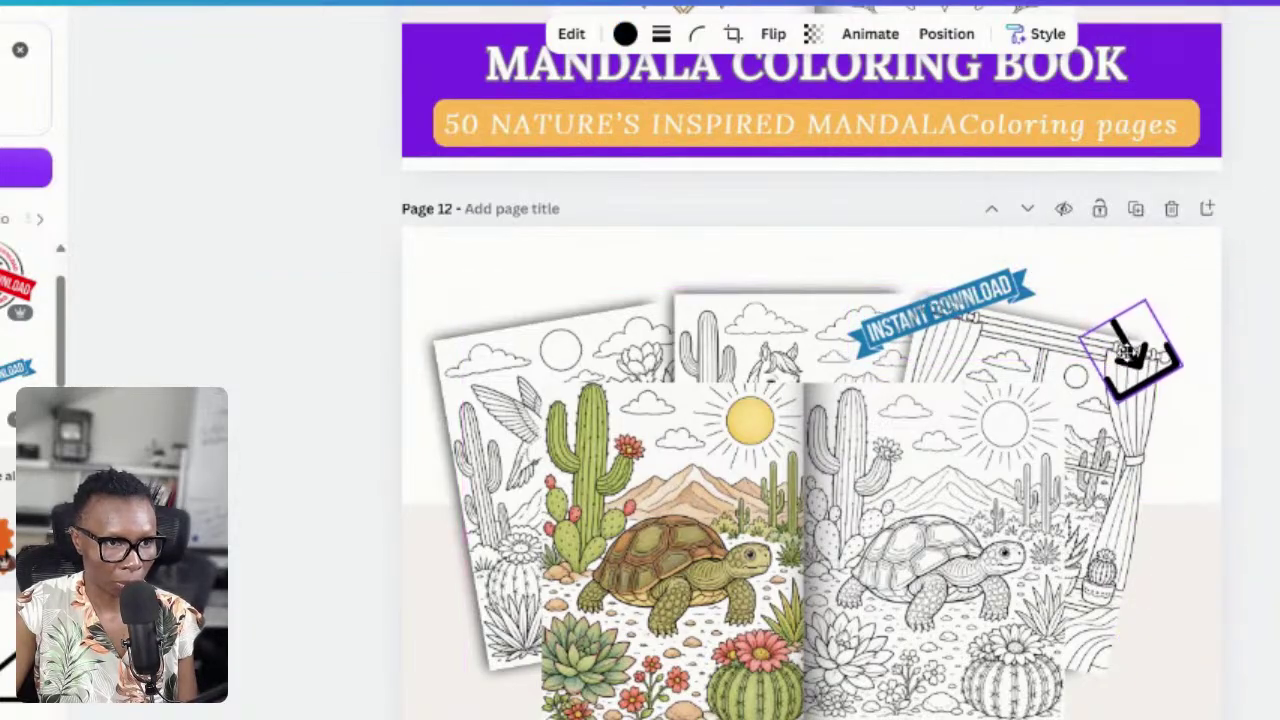
click(968, 314)
drag(968, 314, 1119, 300)
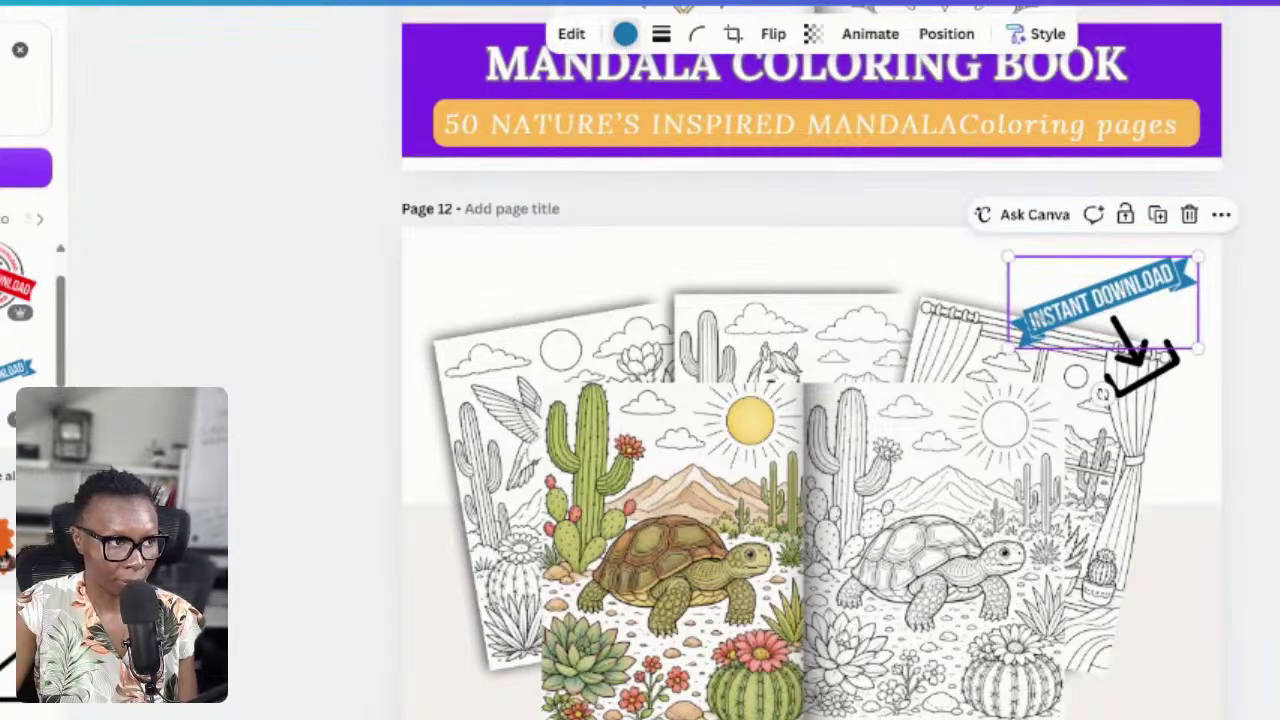
- Recolor the "INSTANT DOWNLOAD" ribbon black and nudge it slightly down toward the download icon
click(624, 33)
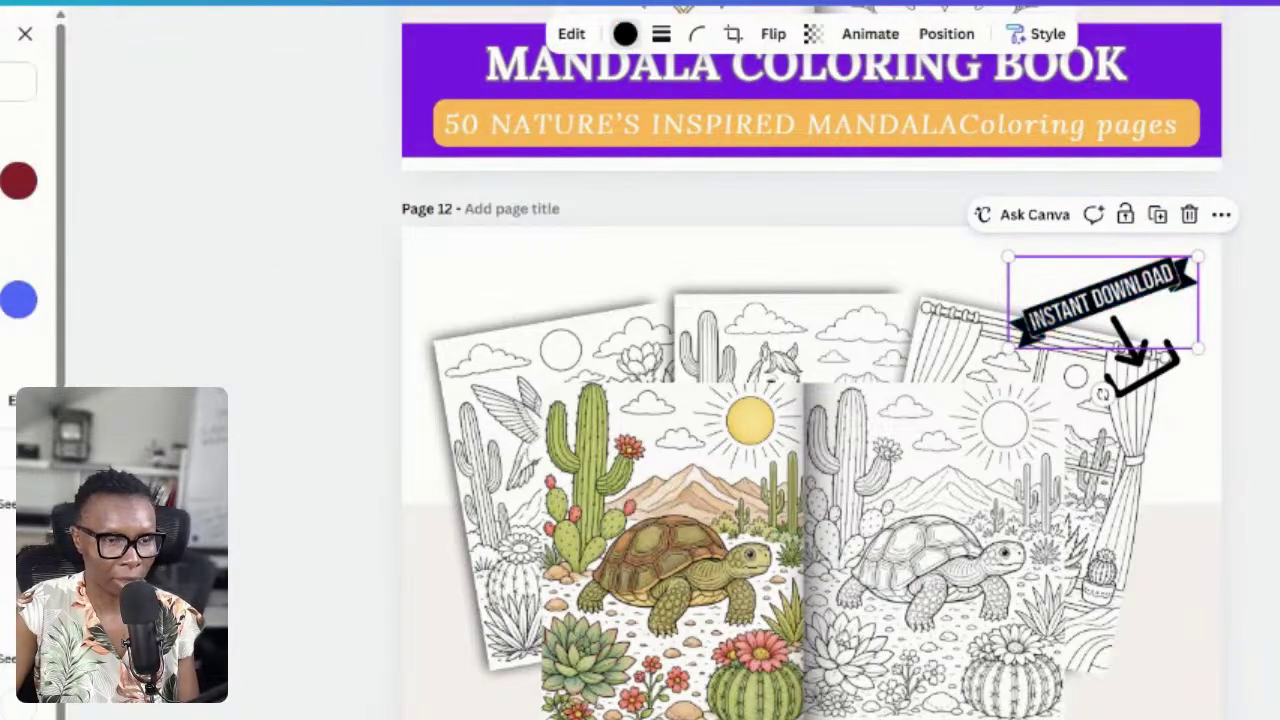
click(25, 34)
drag(1119, 300, 1120, 311)
key(Escape)
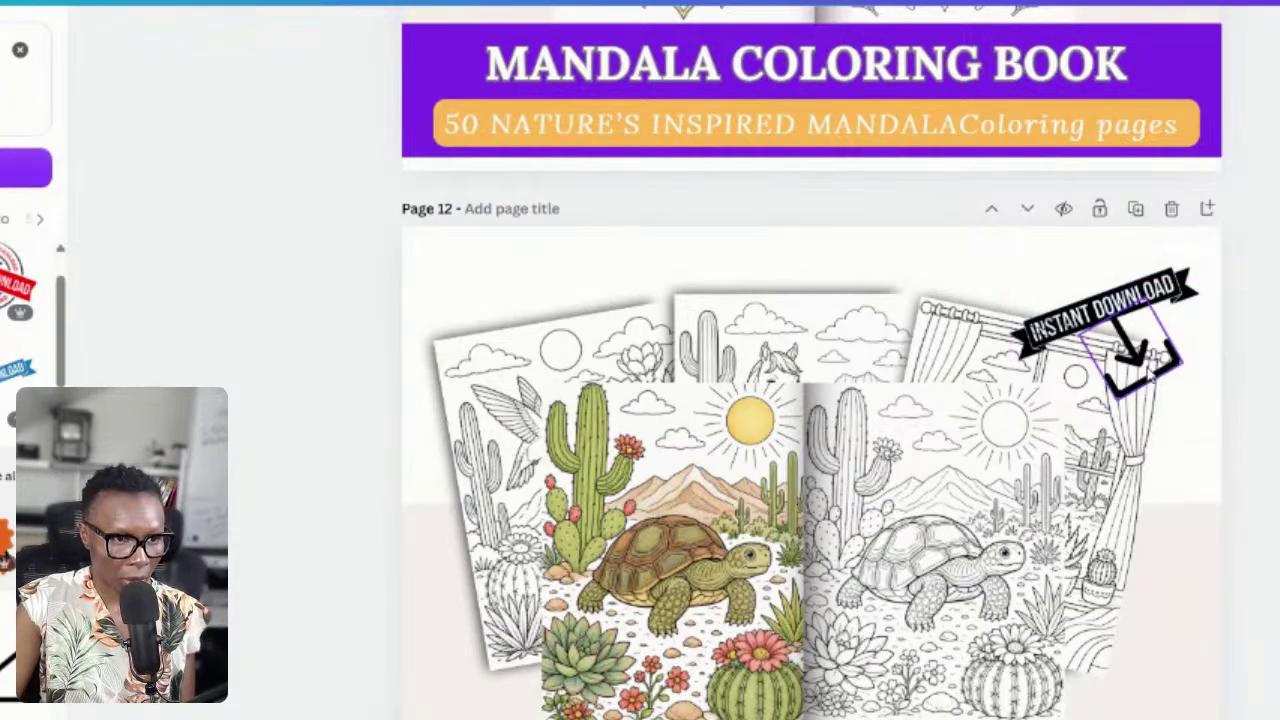
- Move the download icon, turned nearly upright, and the ribbon to the lower right above the green banner, shrinking the ribbon over the icon
drag(1145, 360, 1160, 678)
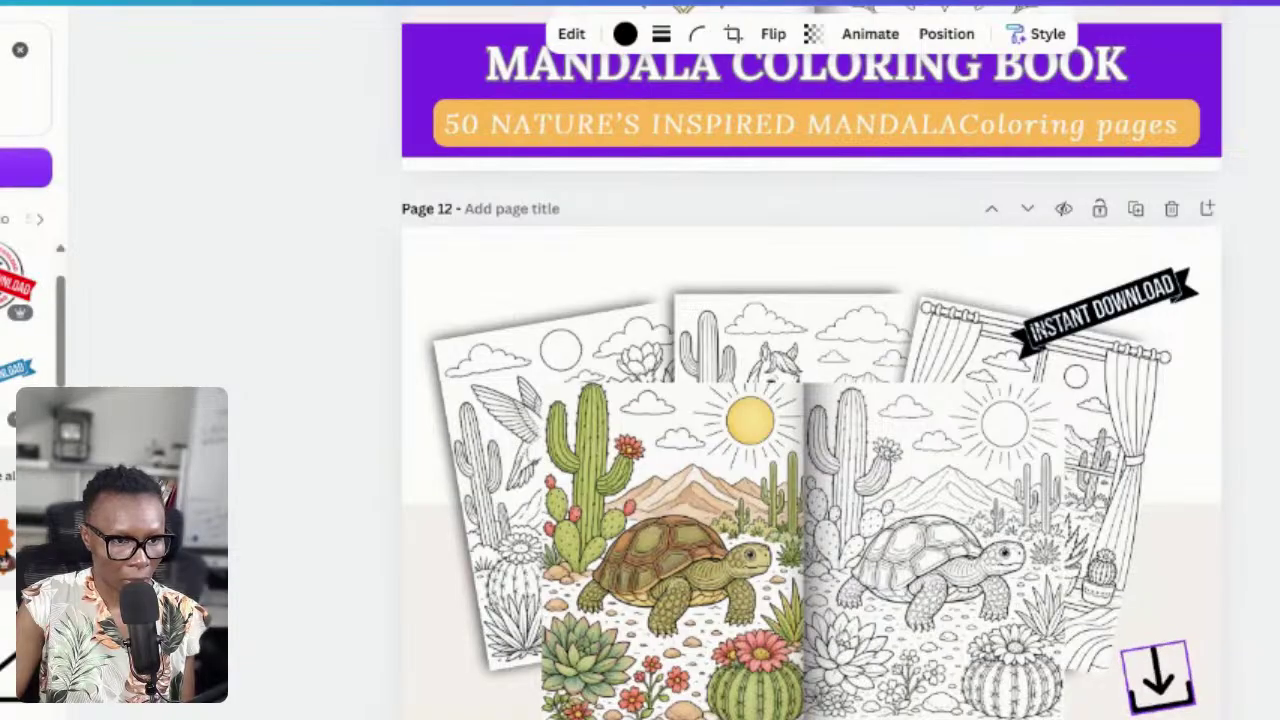
click(1155, 315)
drag(1151, 323, 1182, 622)
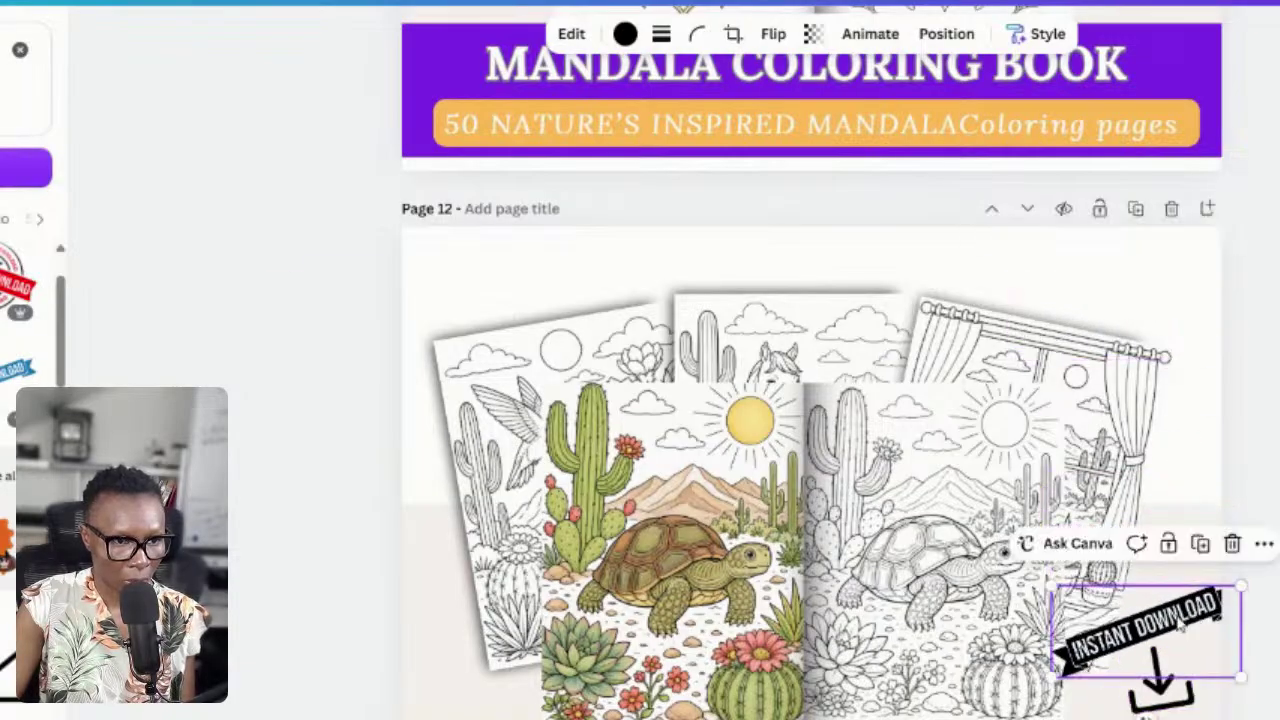
drag(1240, 588, 1172, 620)
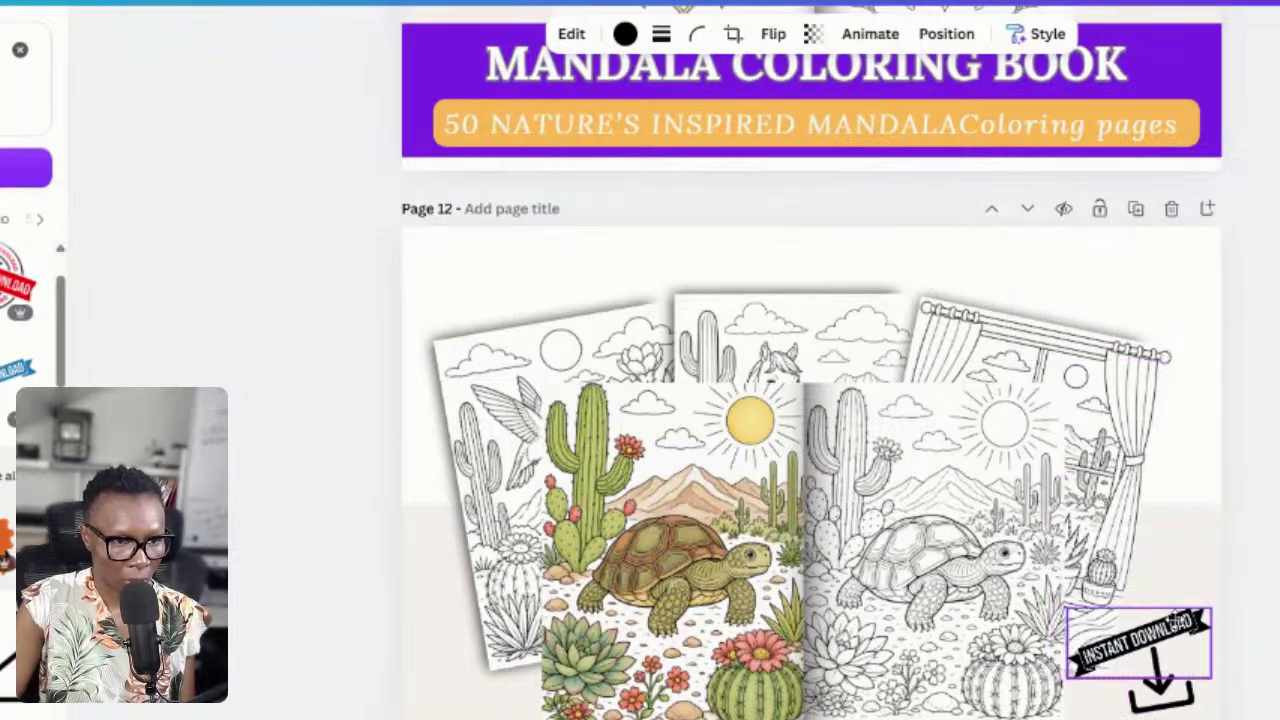
key(Escape)
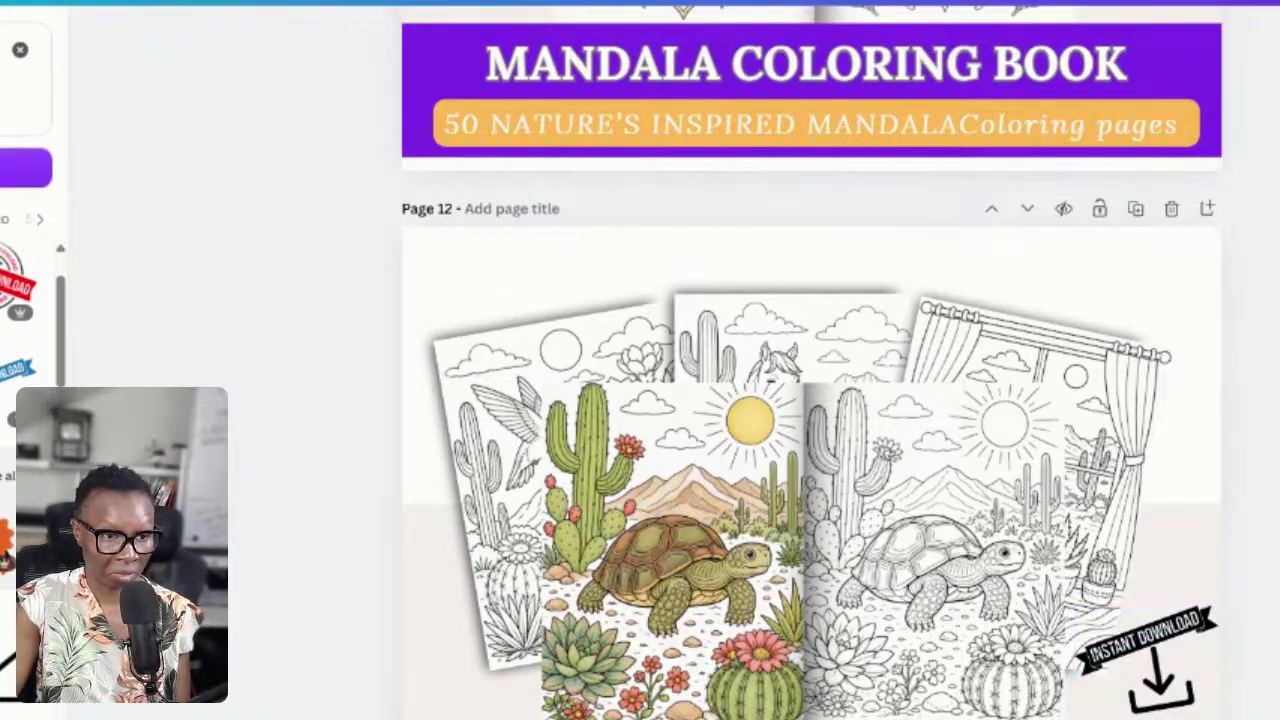
- Fine-tune the placement of the download icon and the "INSTANT DOWNLOAD" ribbon just above page 12's green banner
click(1180, 690)
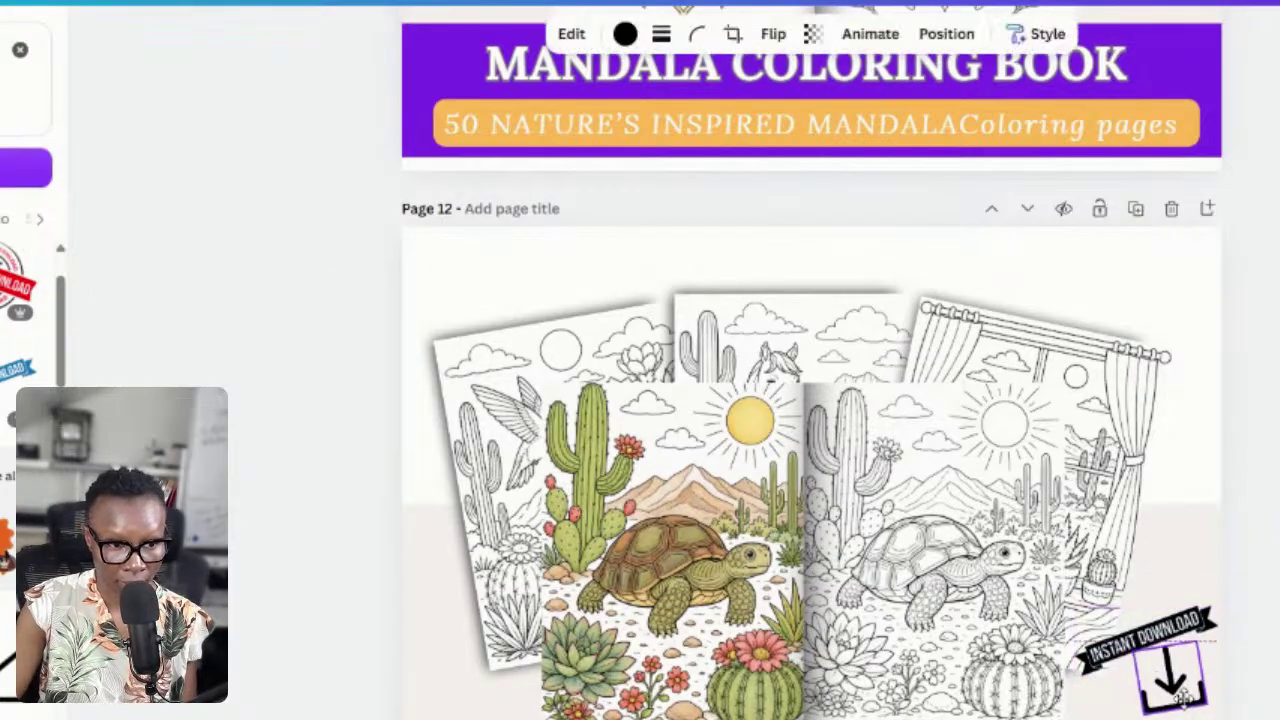
shift+click(1165, 648)
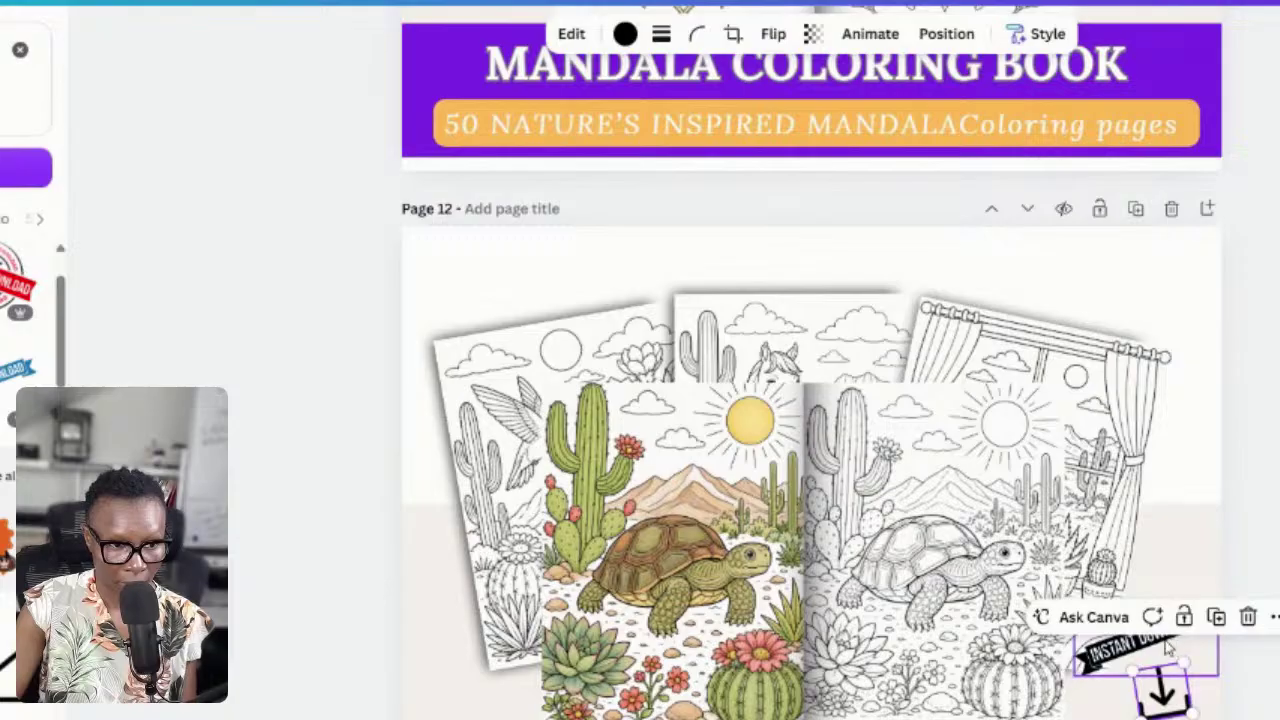
click(1165, 648)
drag(1165, 648, 1165, 650)
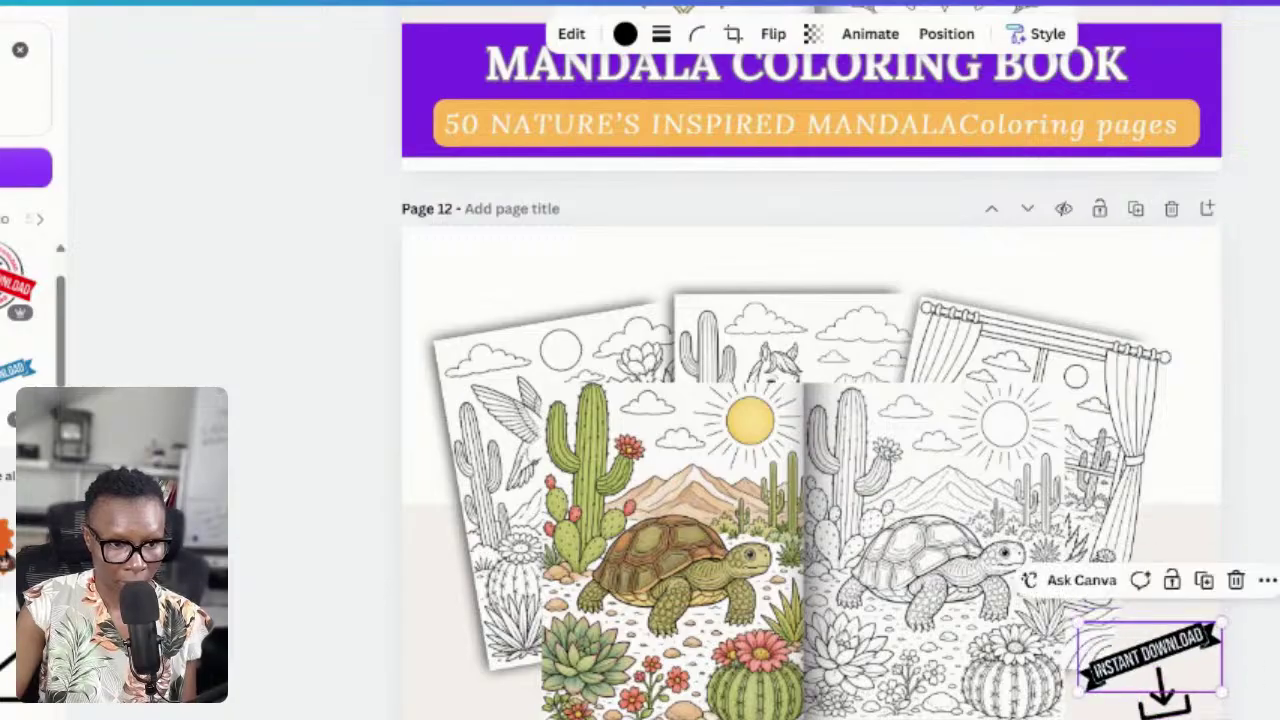
key(Escape)
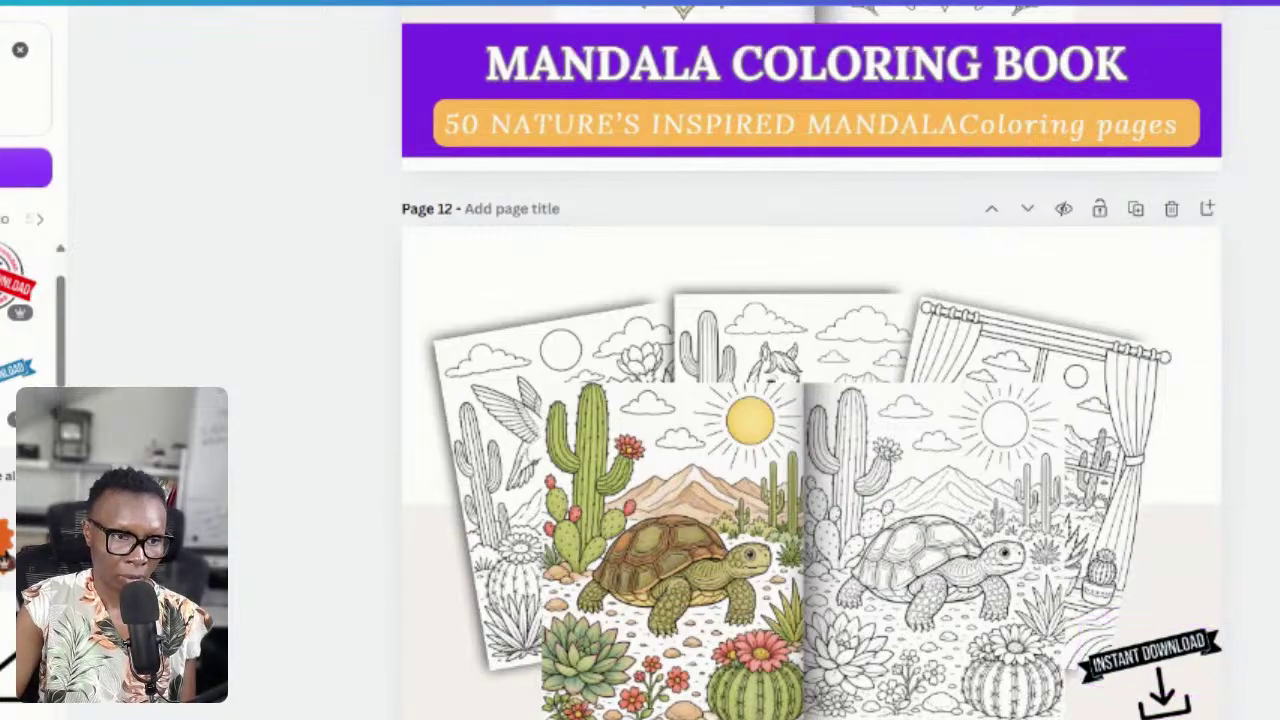
- Download the finished page 12 mockup as a PNG
scroll(811, 400, down, 2)
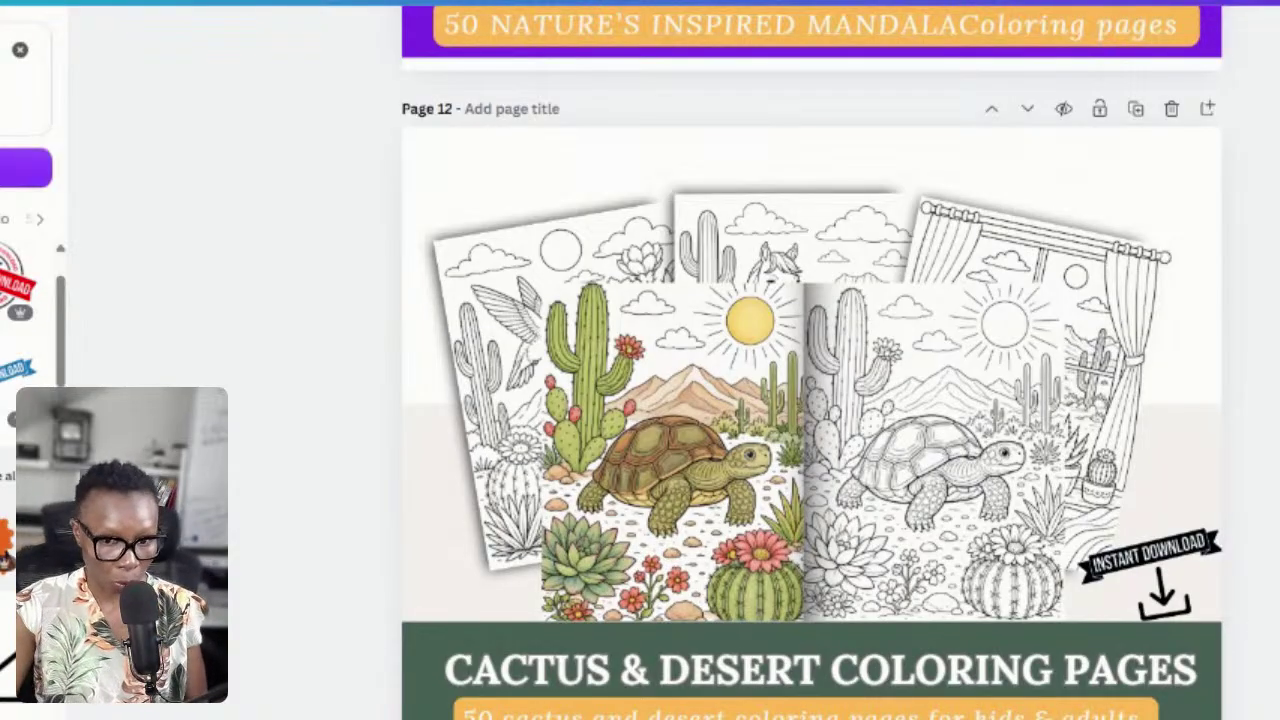
click(1208, 148)
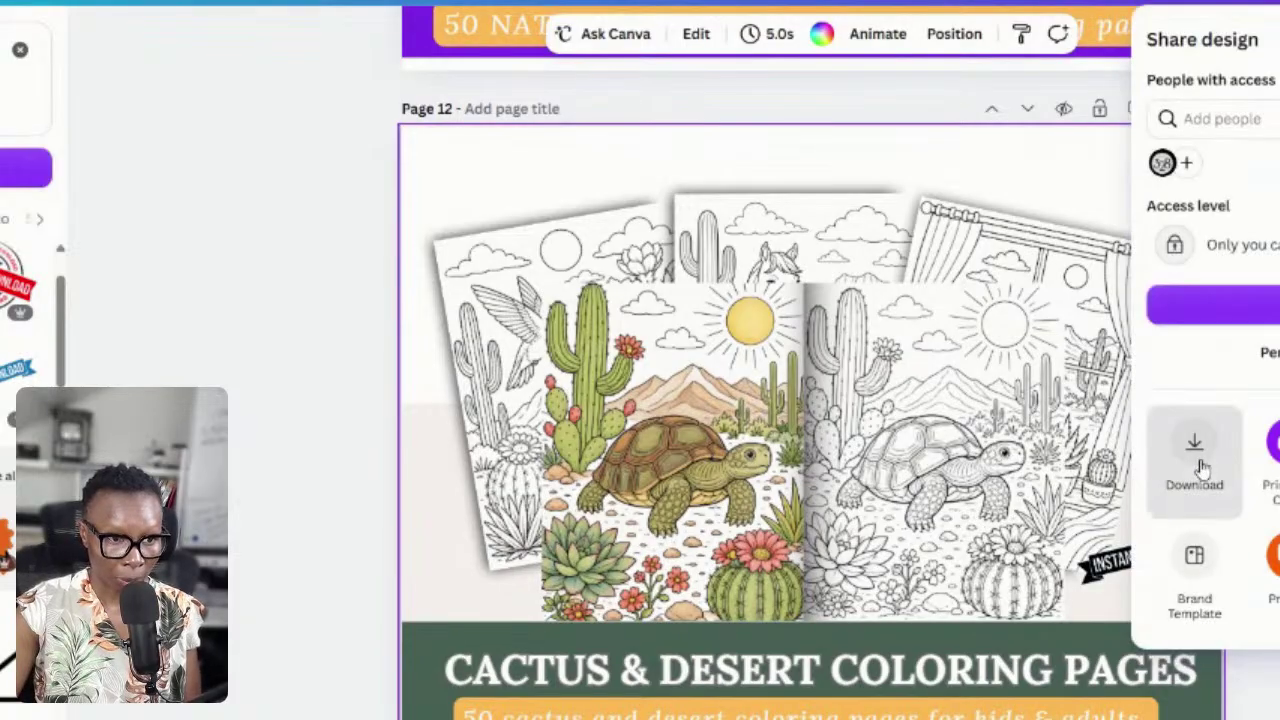
click(1194, 462)
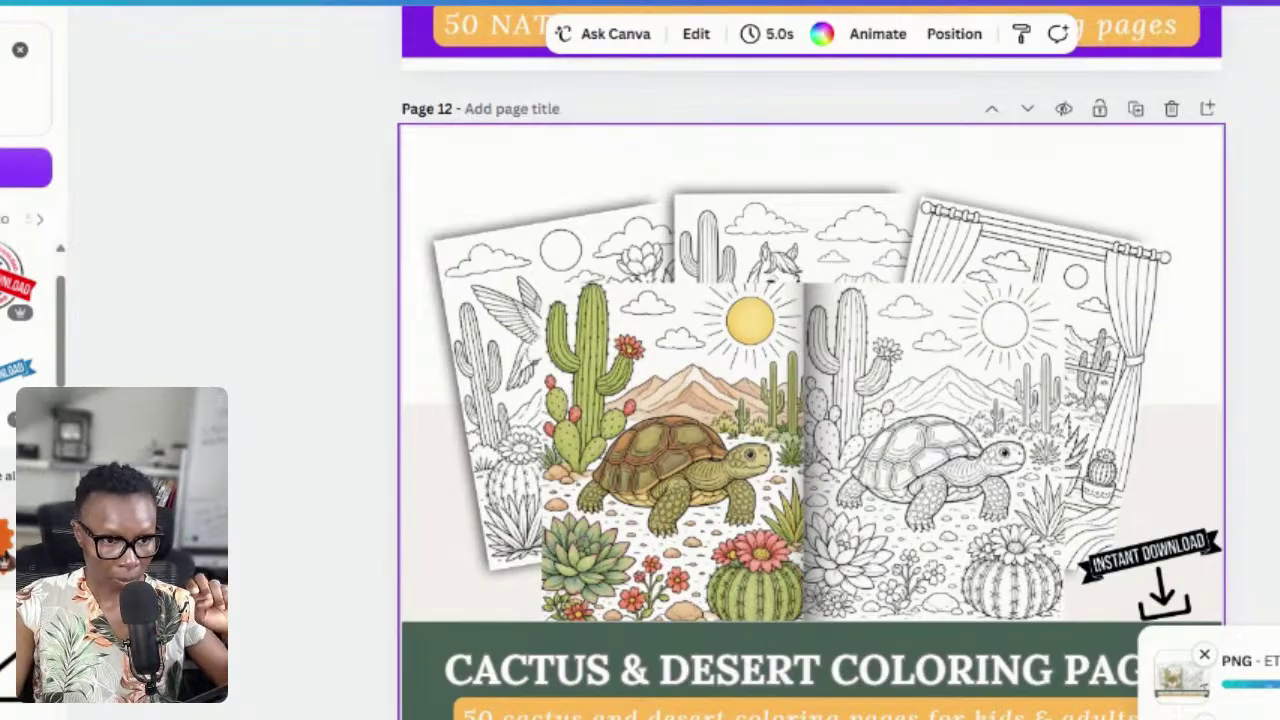
- Replace the US Letter pixel-art sample on page 13 with the cactus flower coloring page, enlarged to cover the sheet
scroll(812, 400, down, 4)
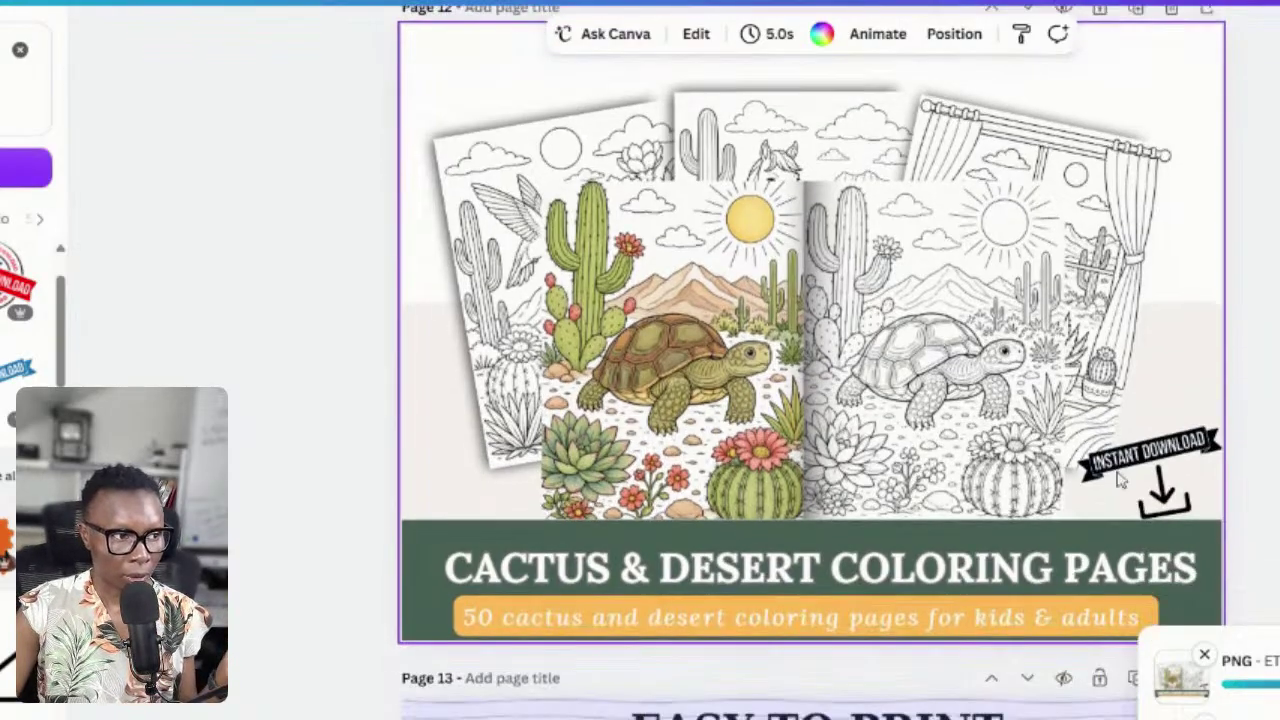
key(Escape)
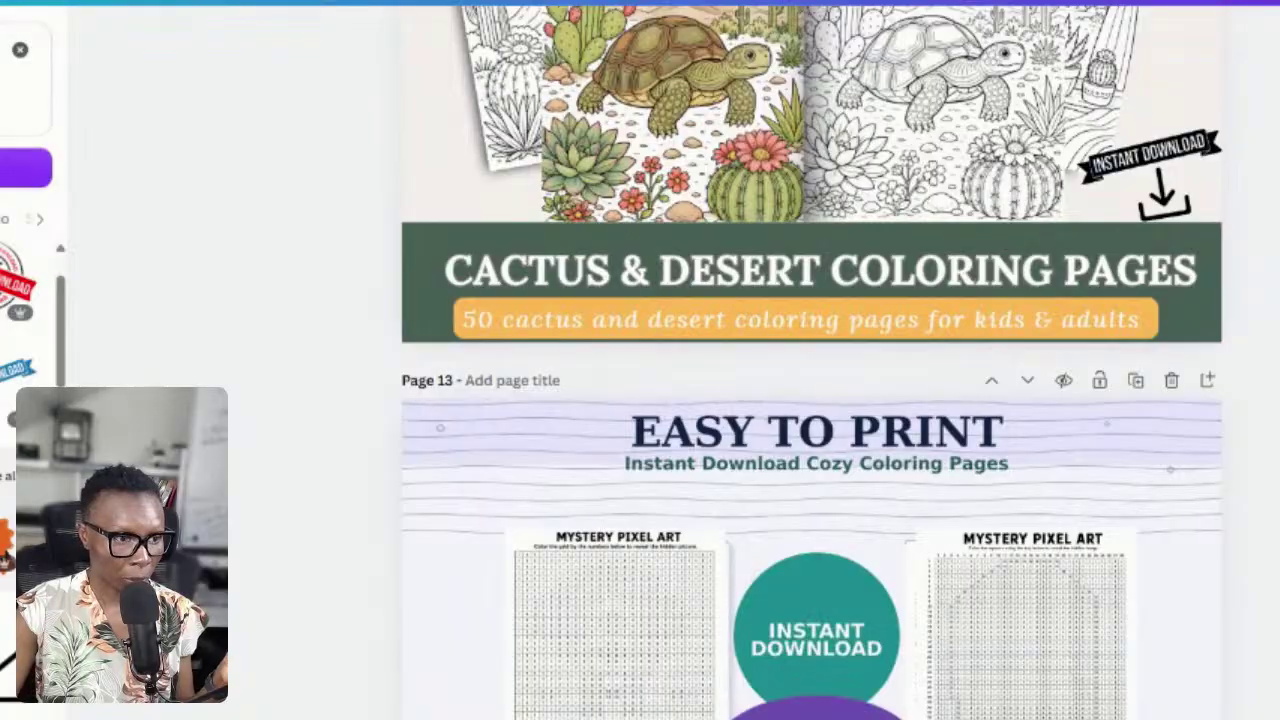
scroll(874, 677, down, 4)
scroll(700, 500, up, 1)
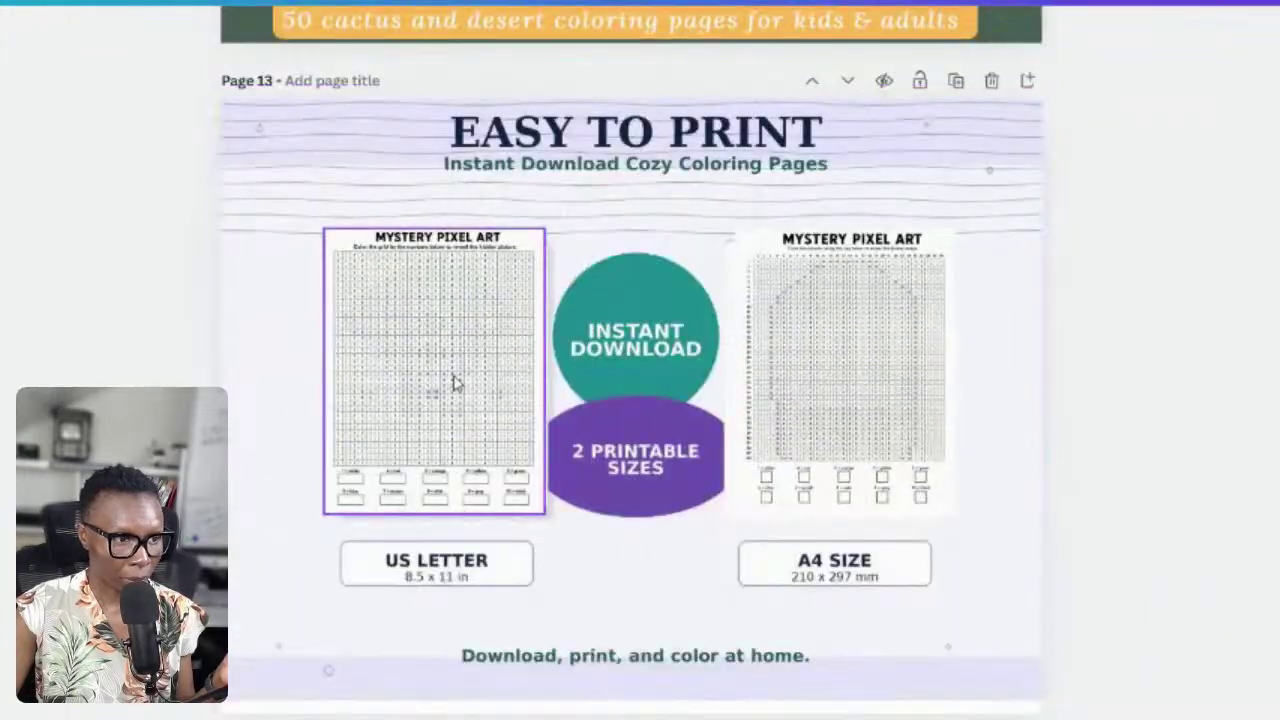
click(627, 430)
click(521, 186)
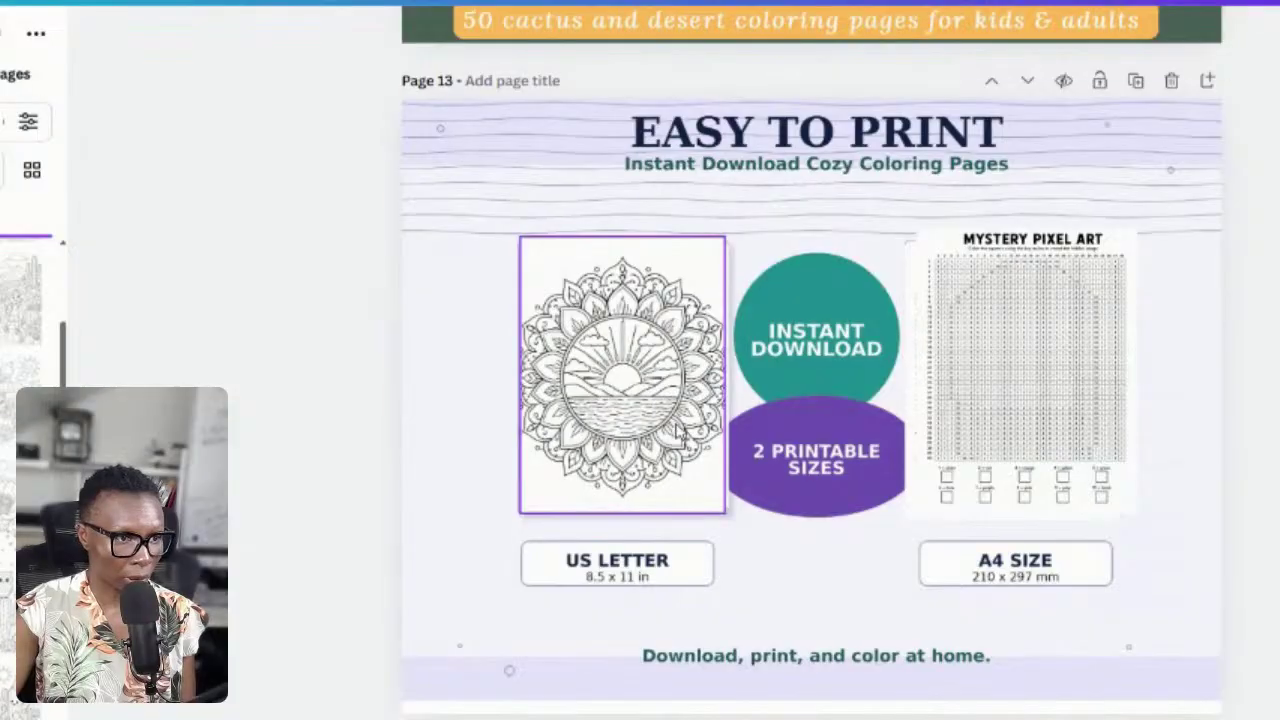
key(ctrl+v)
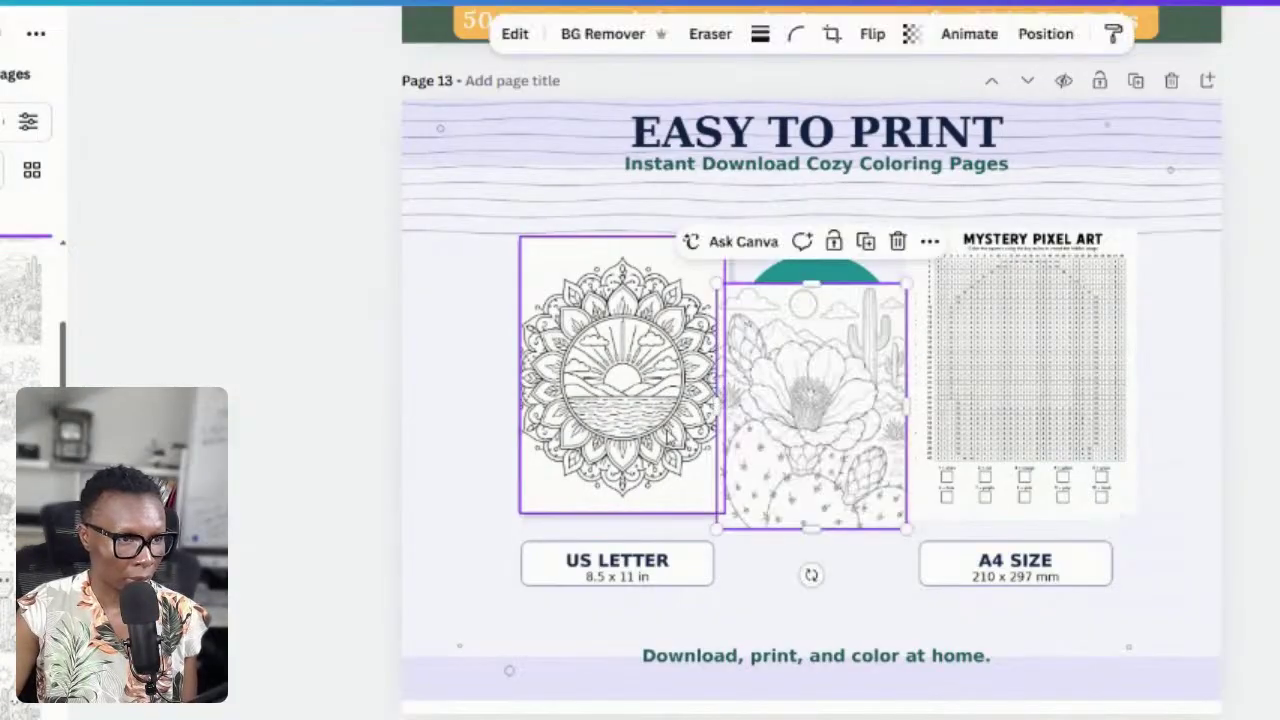
drag(795, 432, 589, 402)
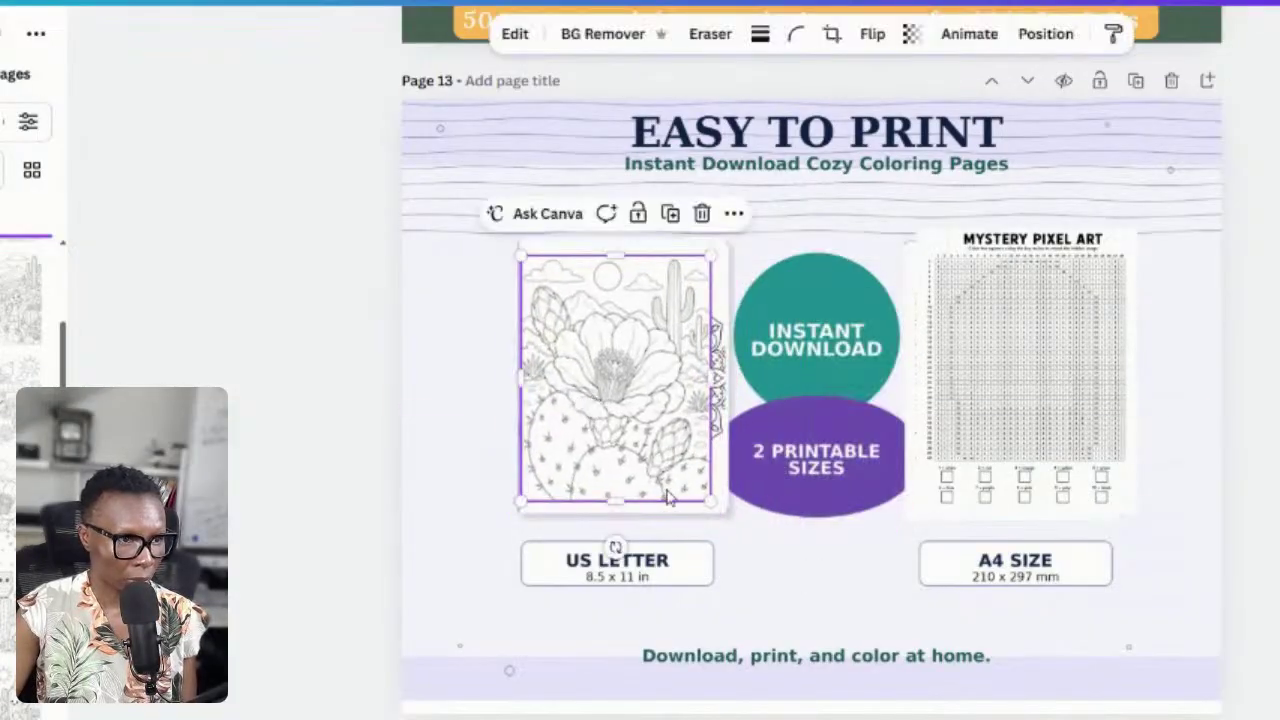
drag(710, 501, 730, 524)
drag(645, 470, 642, 458)
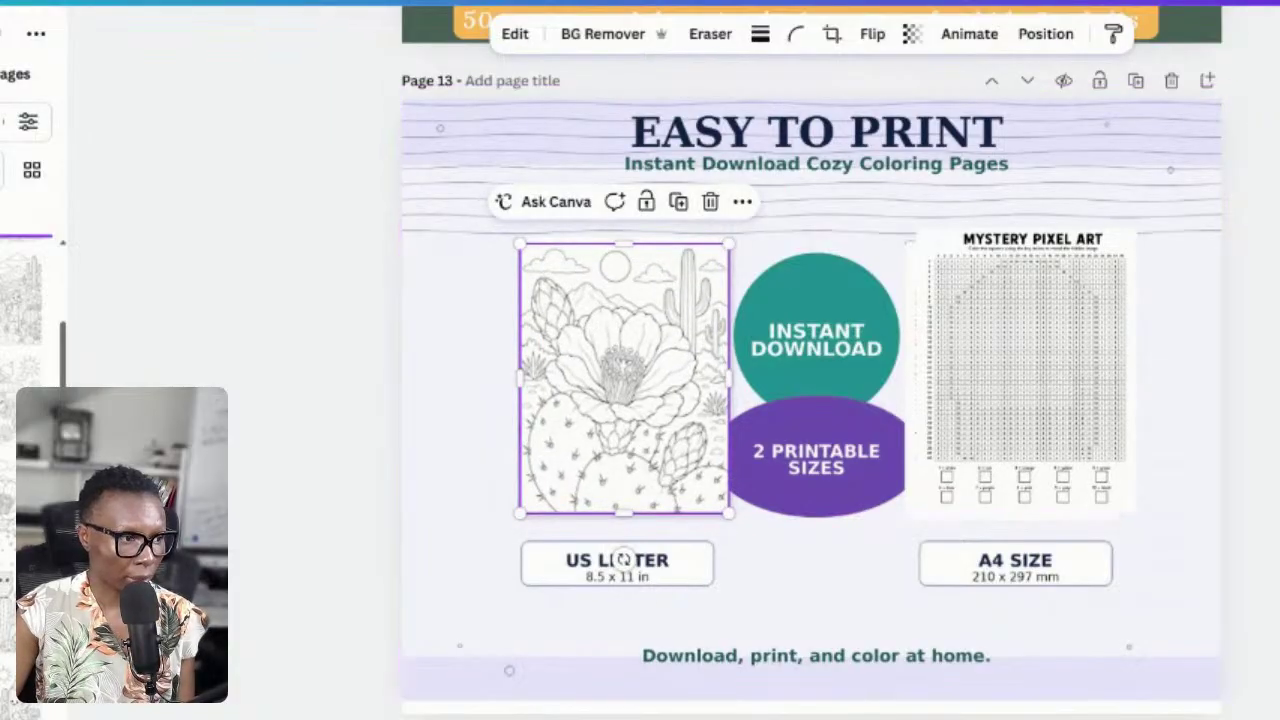
- Place the butterfly-and-cactus coloring page over the A4 sample on page 13, shrink it slightly and delete the pixel-art sheet
click(1034, 389)
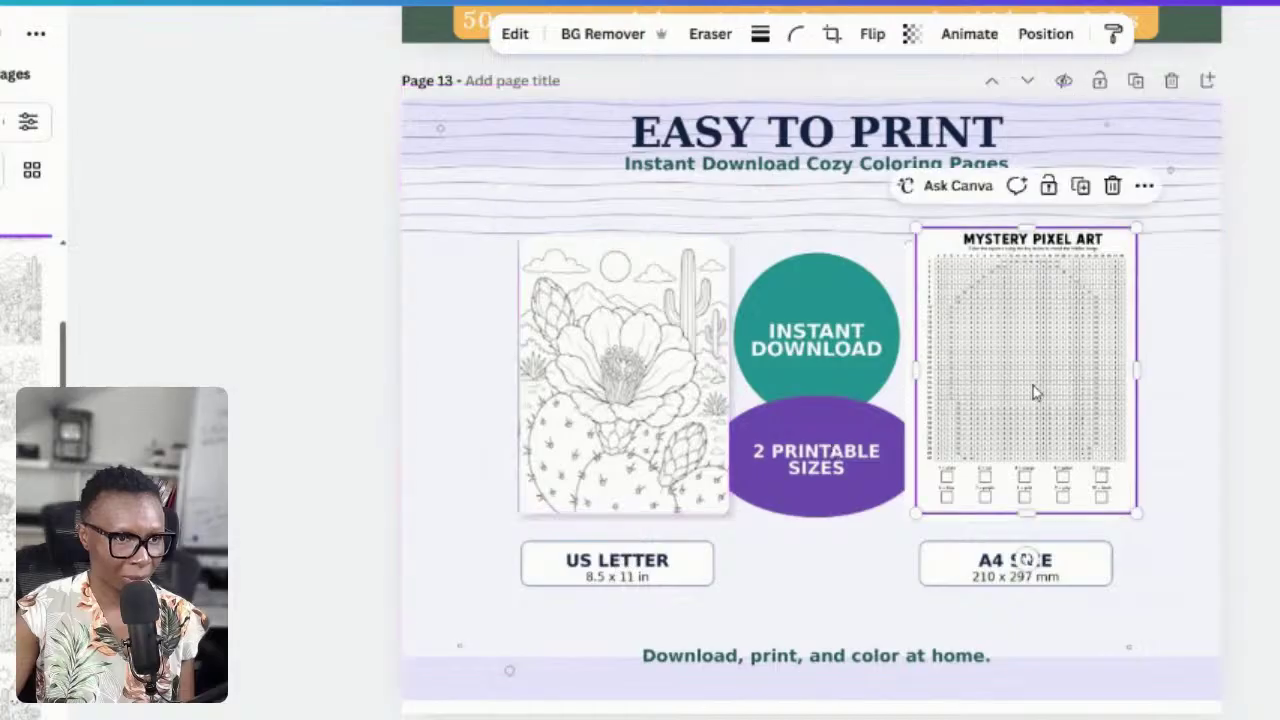
click(1114, 200)
drag(804, 407, 1012, 370)
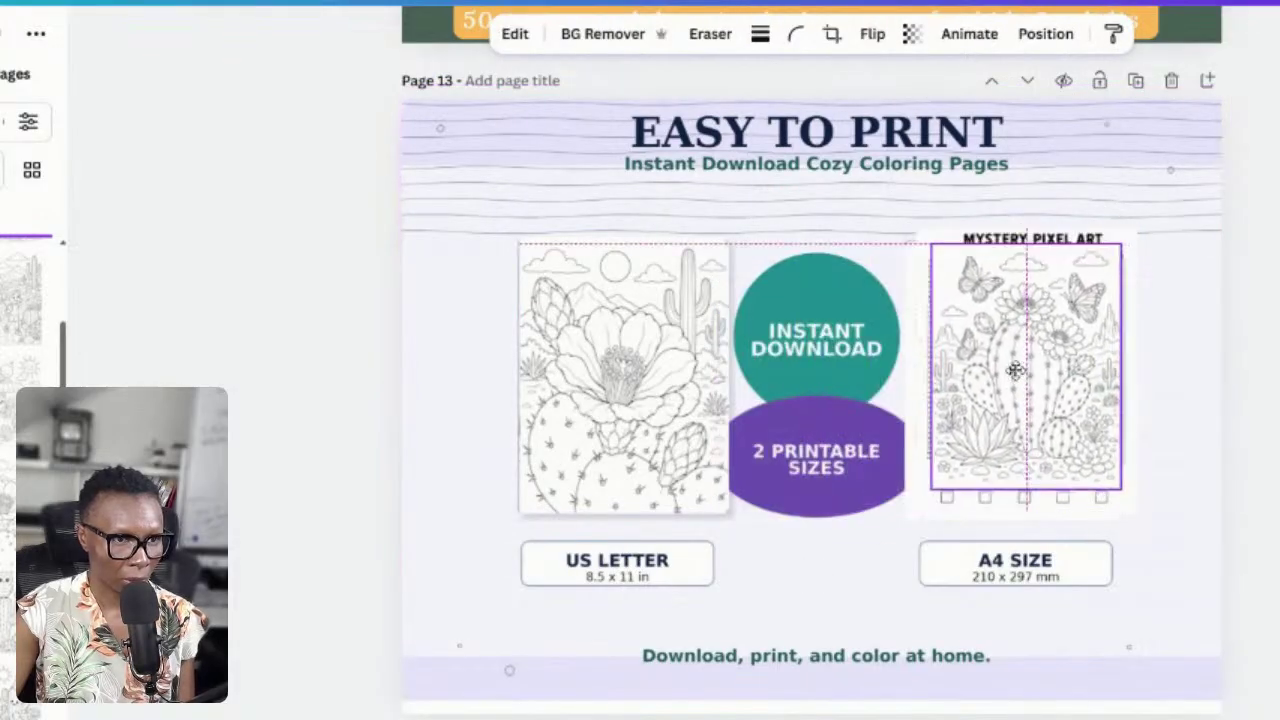
drag(1121, 244, 1108, 261)
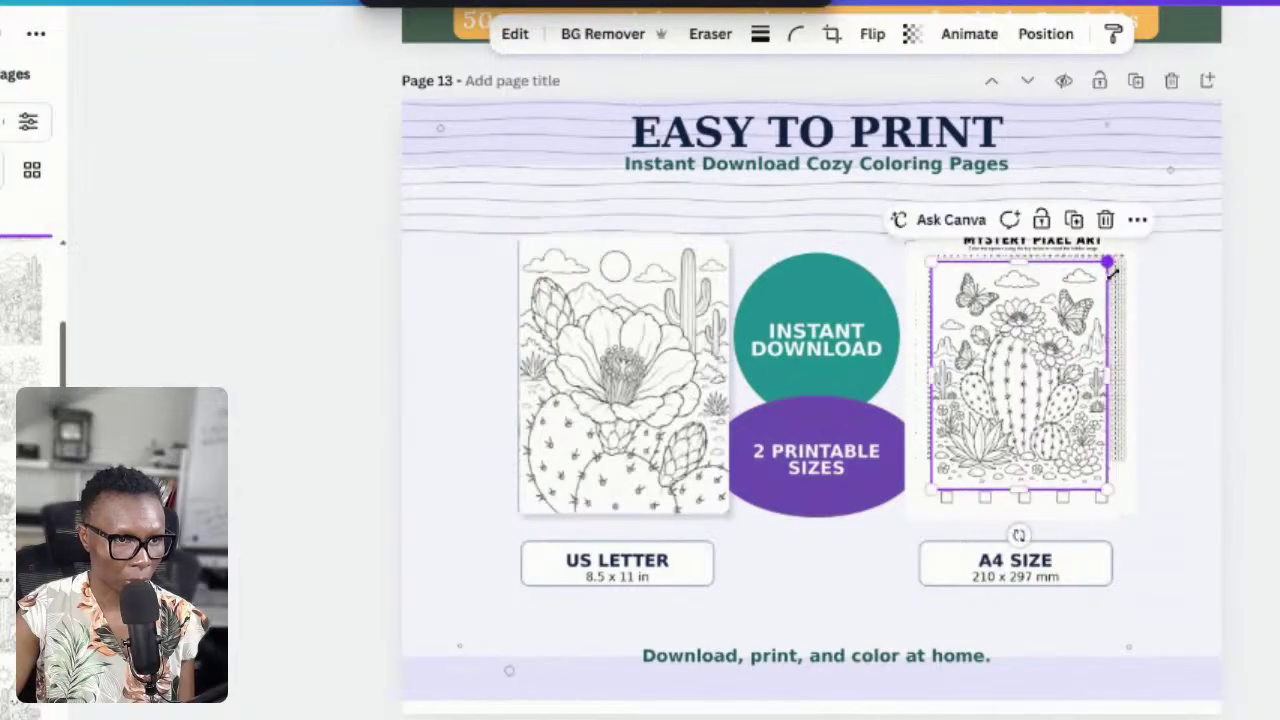
mouse_move(1068, 328)
mouse_down()
mouse_move(1084, 323)
mouse_move(1054, 323)
mouse_up()
click(1110, 337)
click(1112, 185)
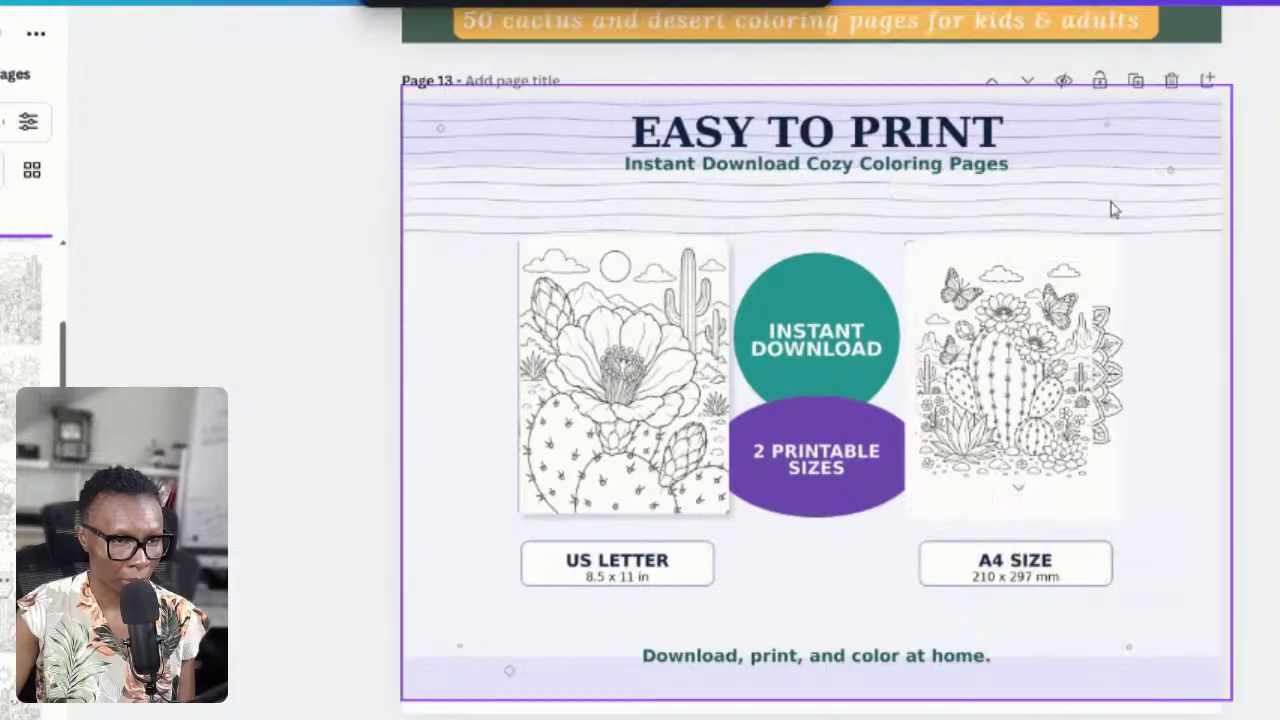
- Enlarge the butterfly-and-cactus page and nudge it so it covers the mandala sheet above the A4 label
click(1066, 360)
drag(1107, 265, 1125, 242)
drag(929, 483, 919, 506)
click(1240, 511)
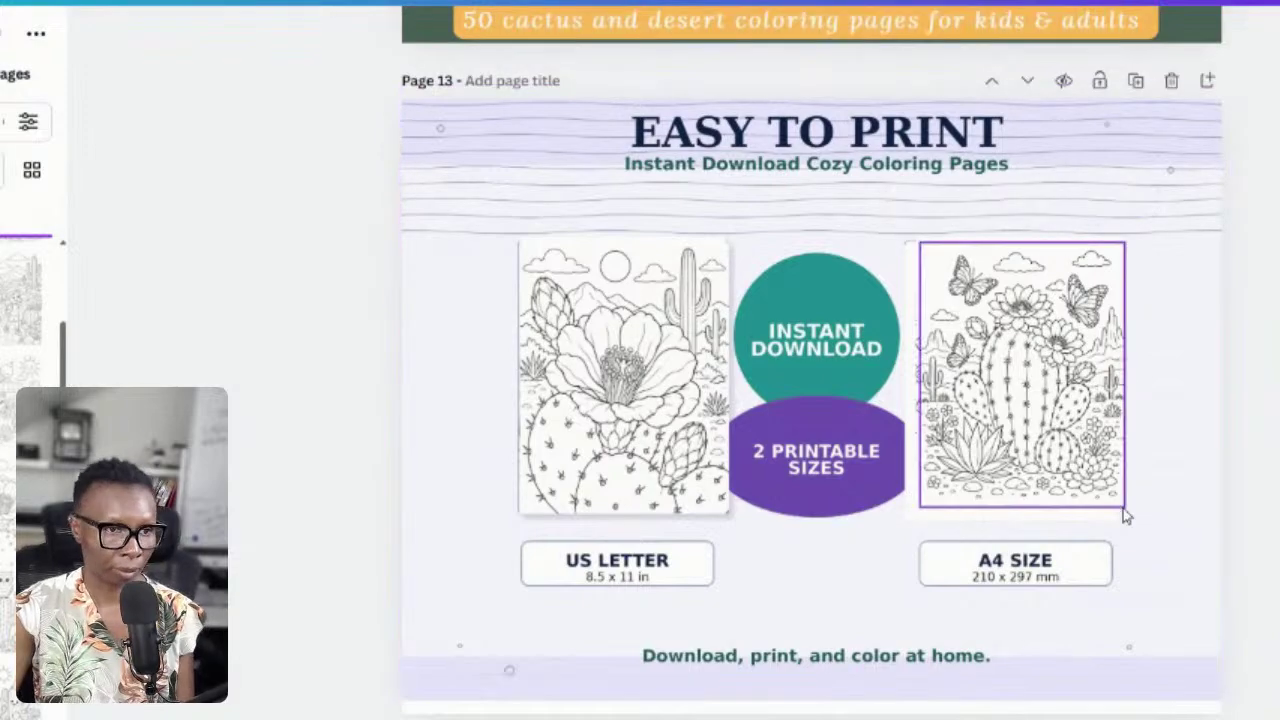
click(1080, 482)
drag(1025, 408, 1023, 414)
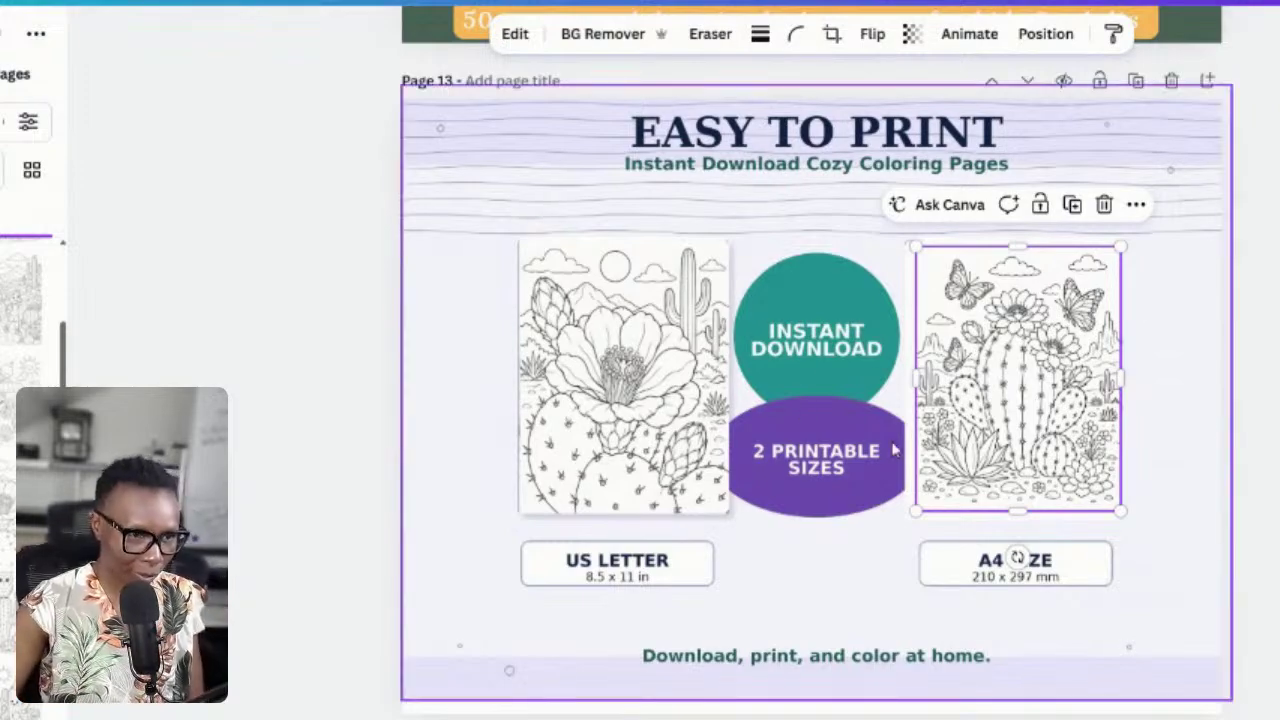
- Recolor the purple in page 13's "EASY TO PRINT" background graphic to the banner's yellow-orange
click(1219, 496)
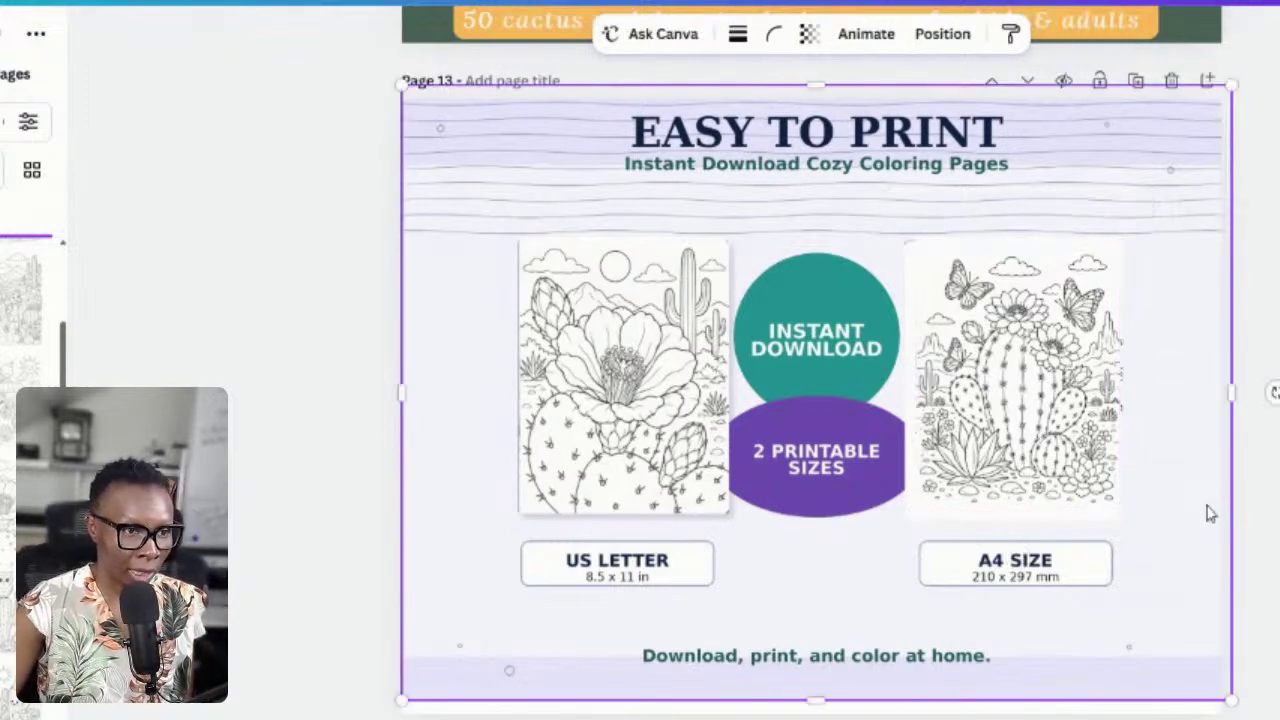
click(855, 500)
key(Escape)
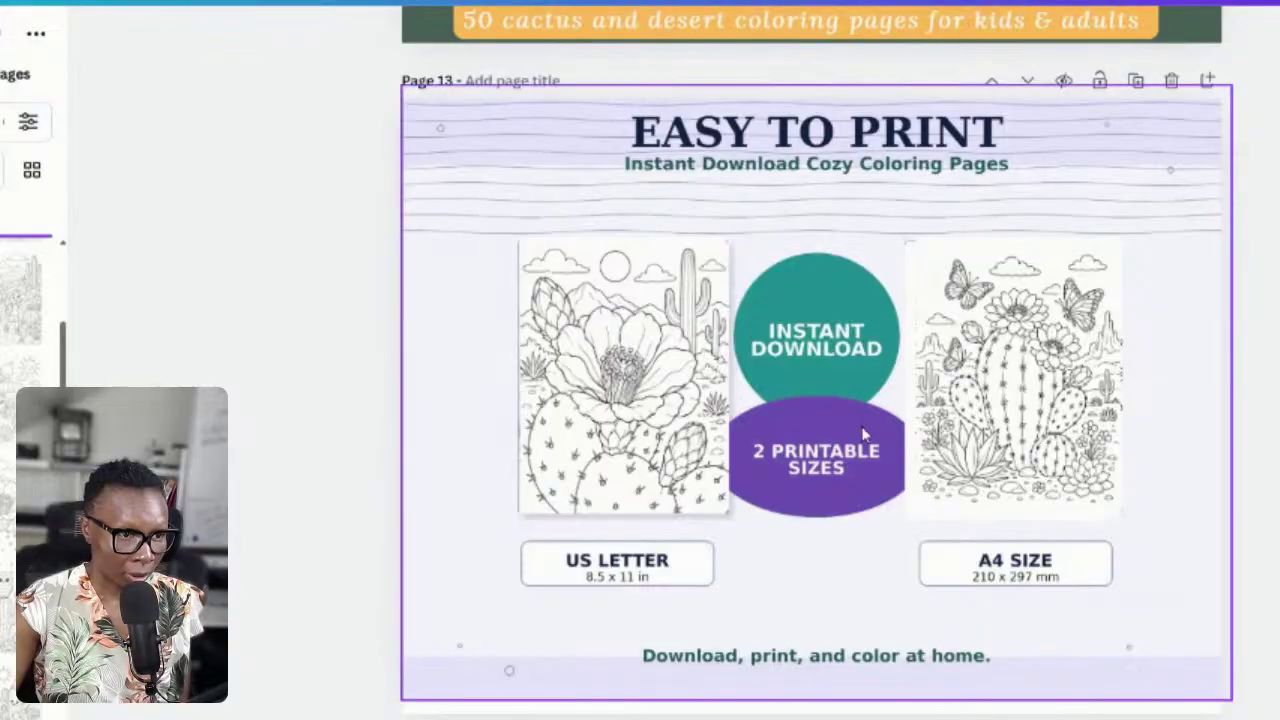
click(865, 438)
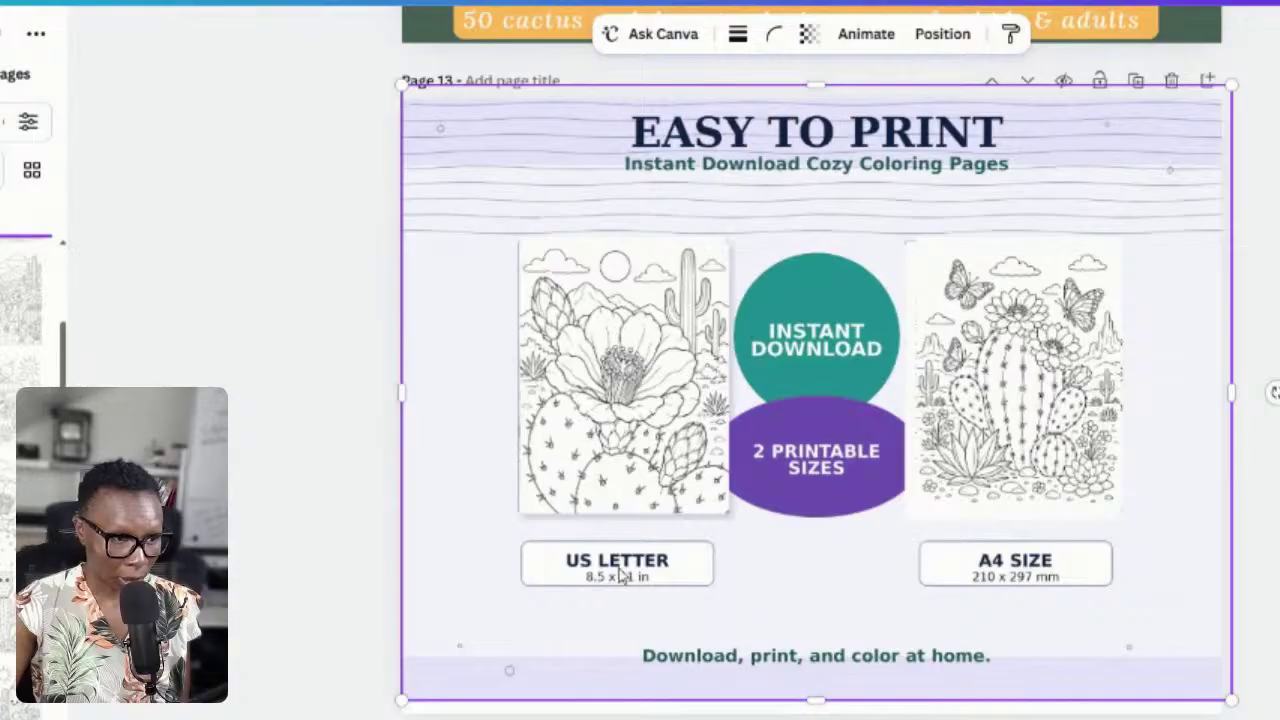
click(858, 431)
click(824, 37)
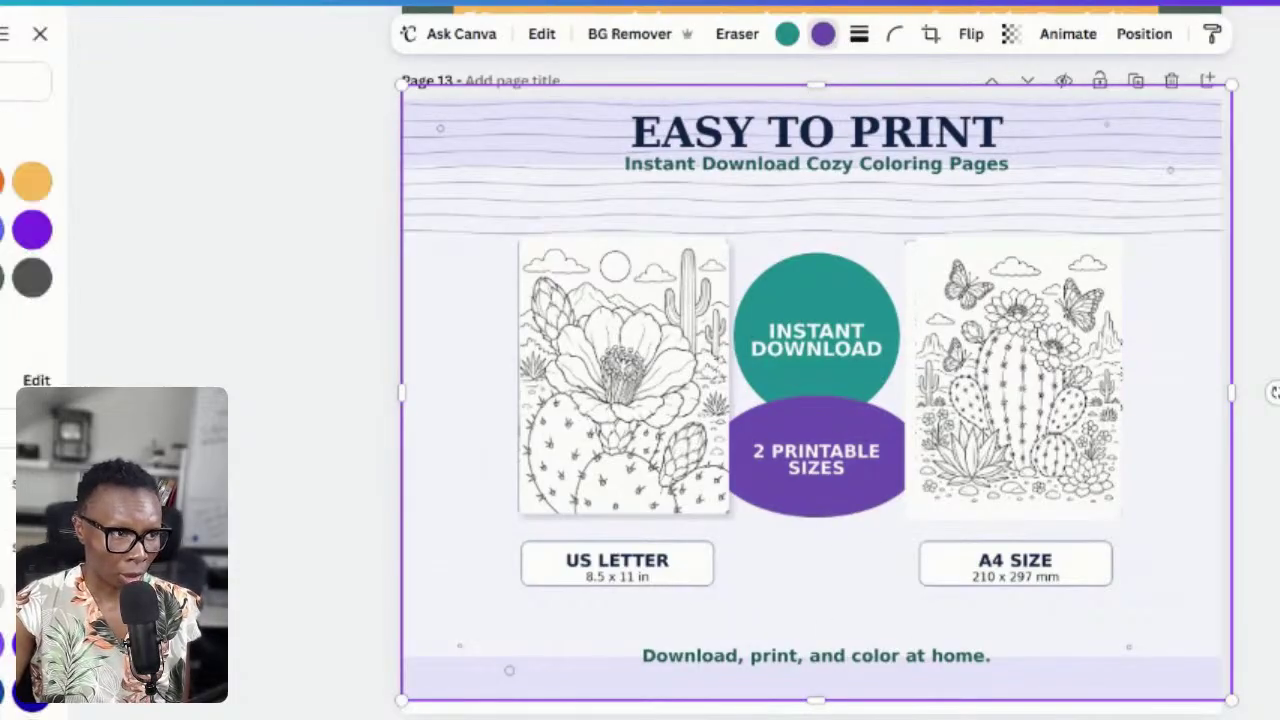
click(33, 185)
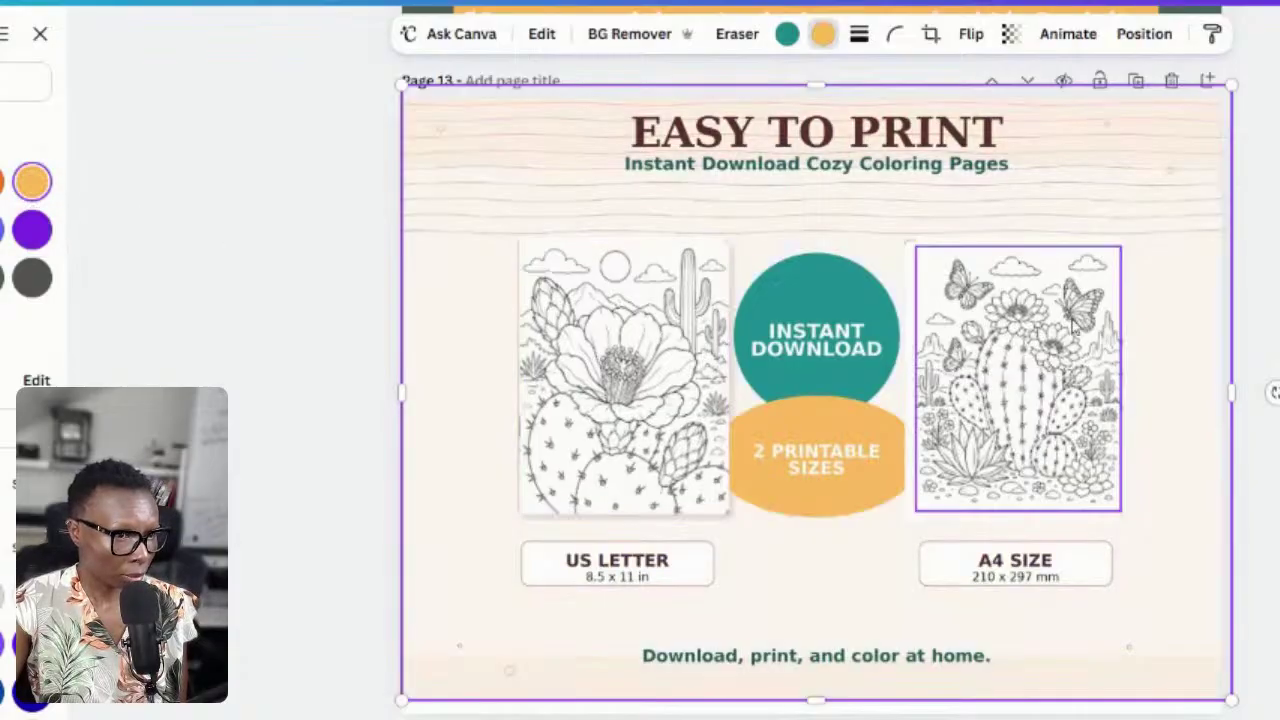
- Download the page 13 mockup as a PNG
click(1181, 545)
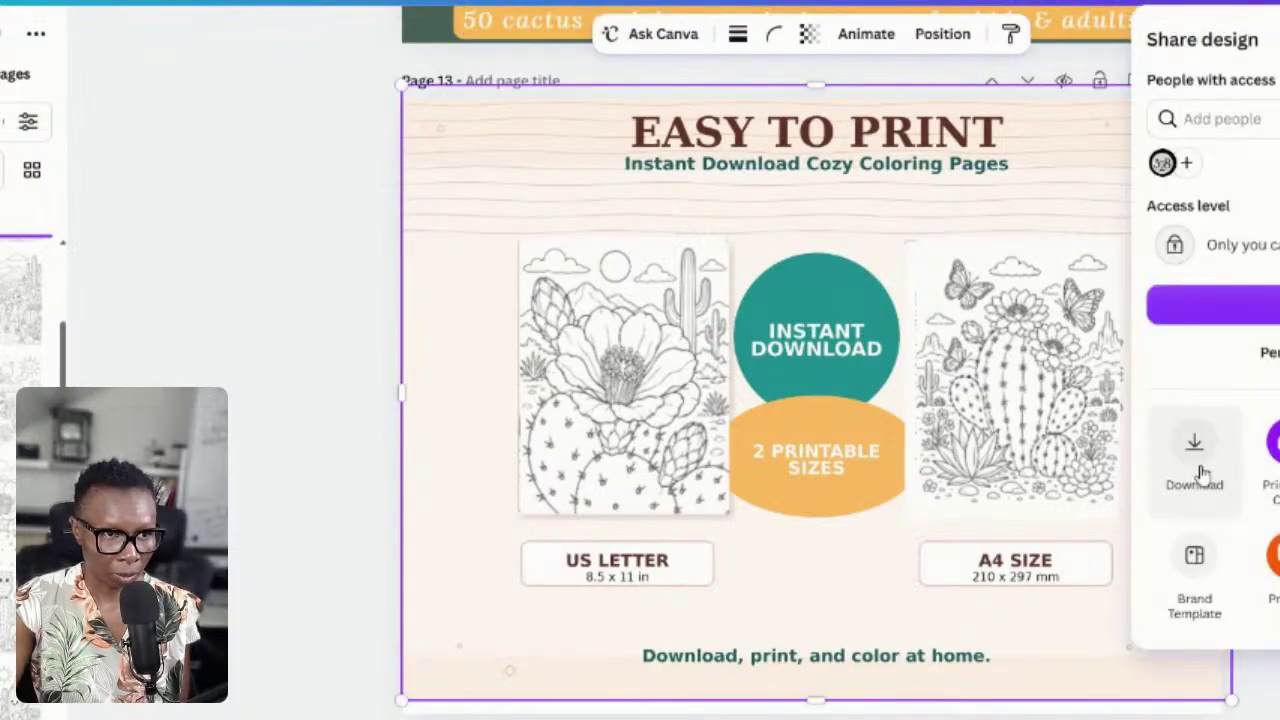
click(1196, 462)
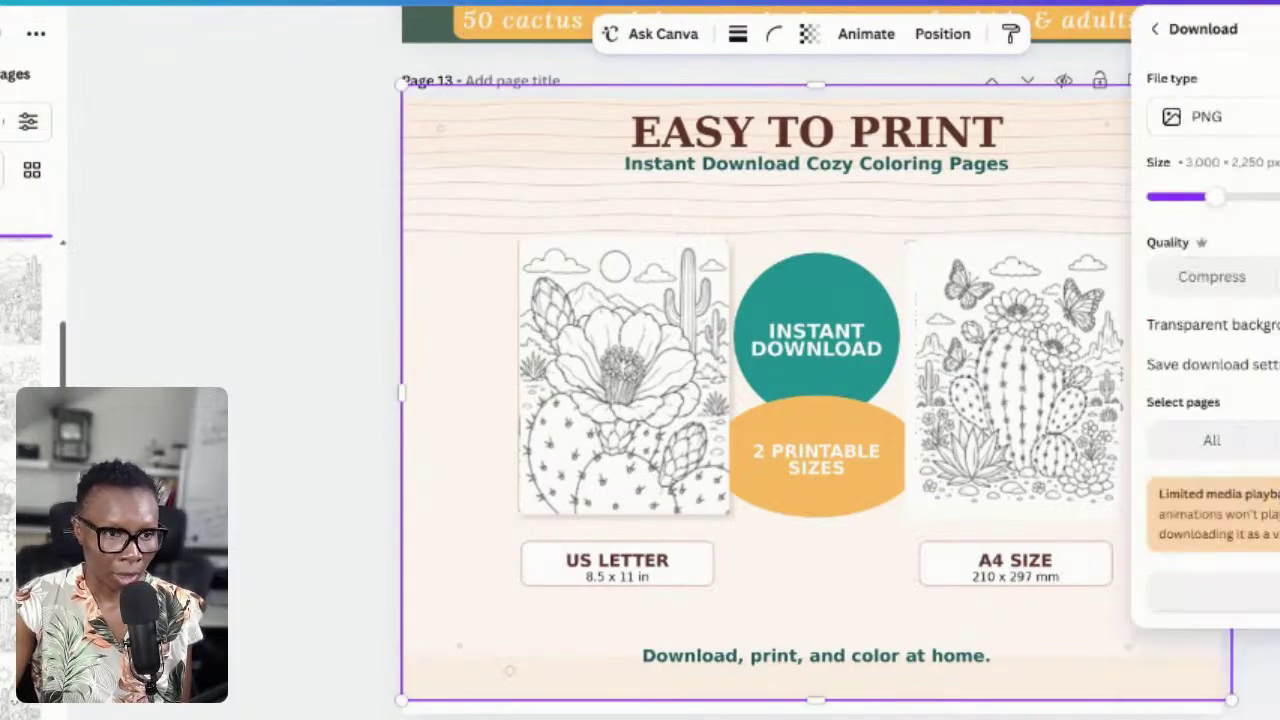
click(1214, 592)
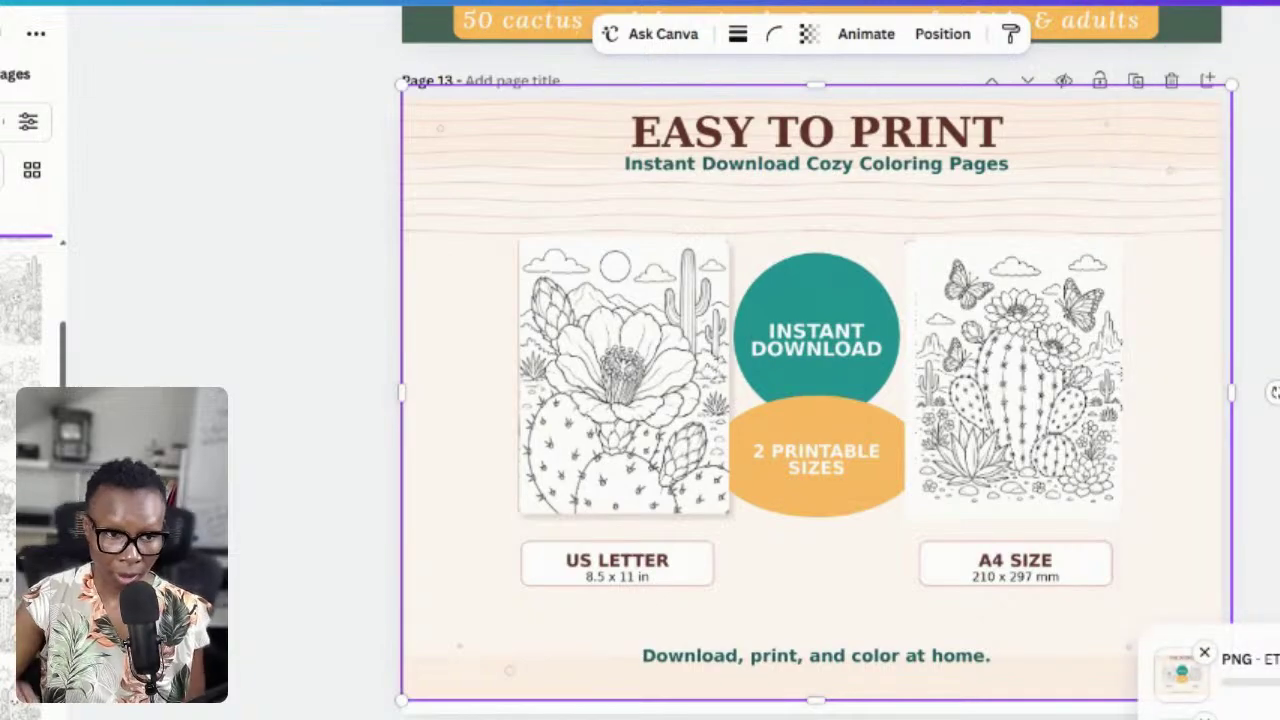
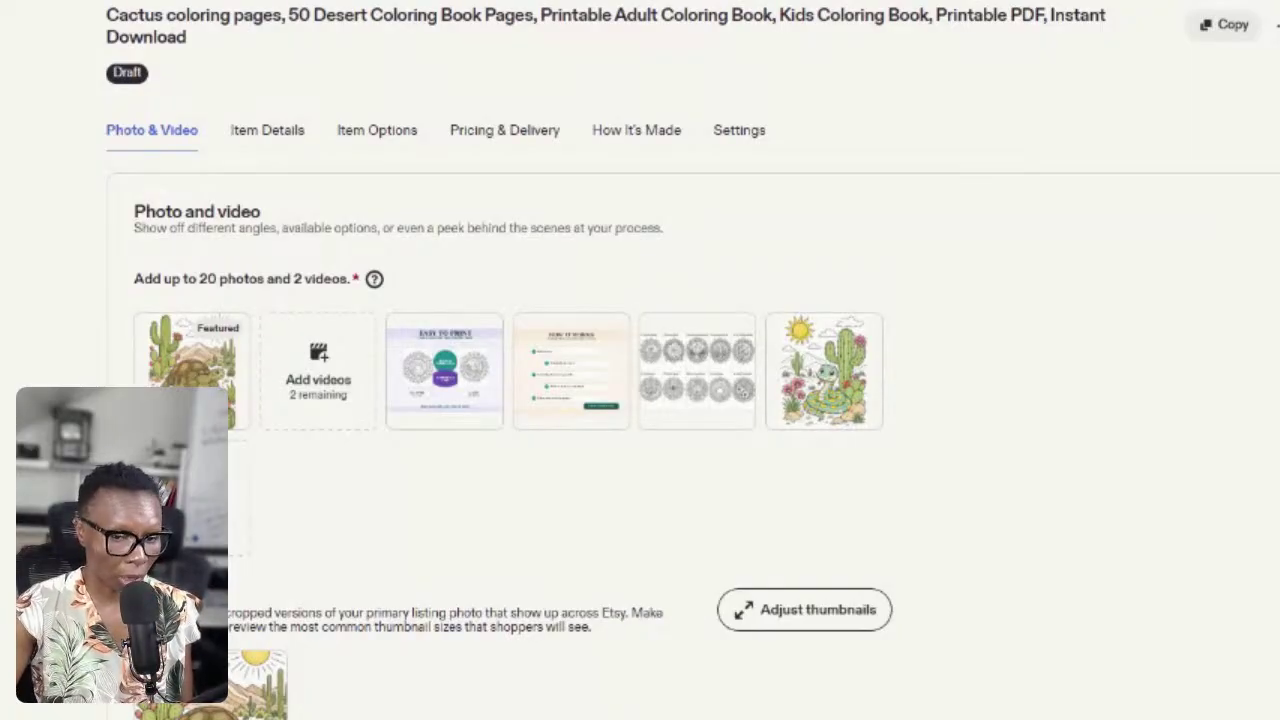
- Review the photos and thumbnail in the Etsy draft listing for the cactus coloring pages
scroll(986, 457, down, 3)
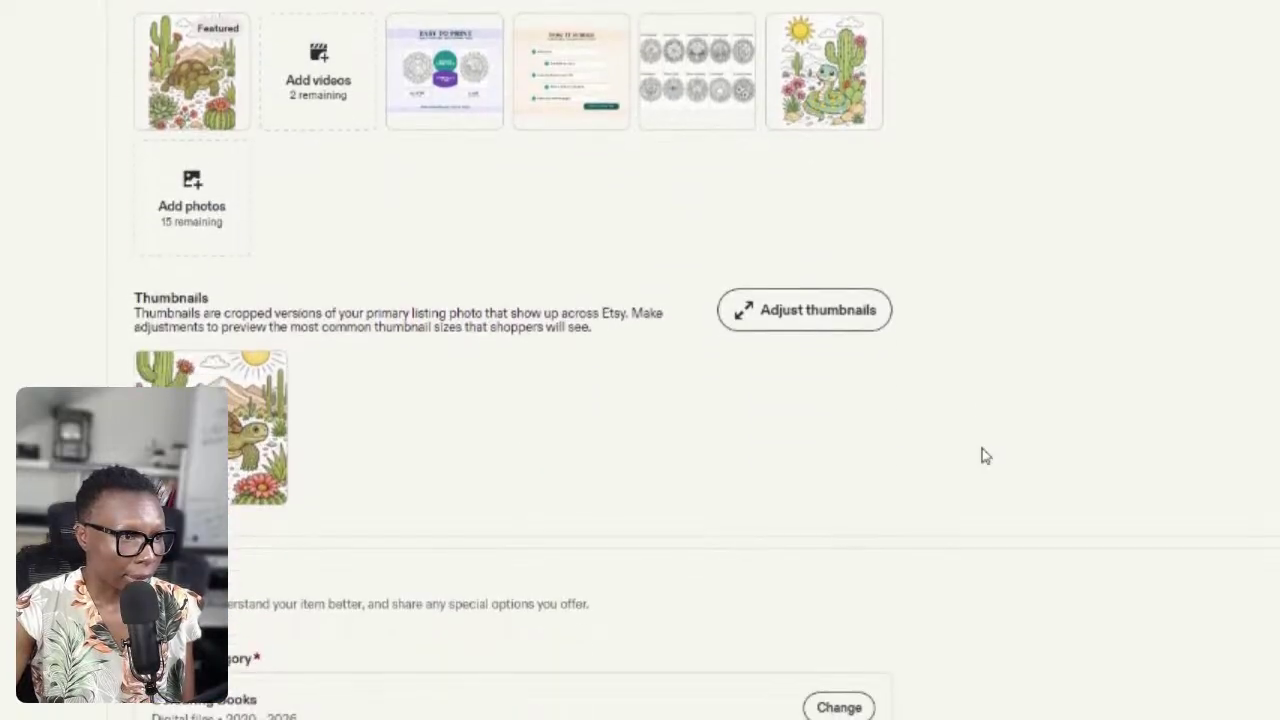
scroll(986, 457, down, 5)
scroll(986, 452, up, 6)
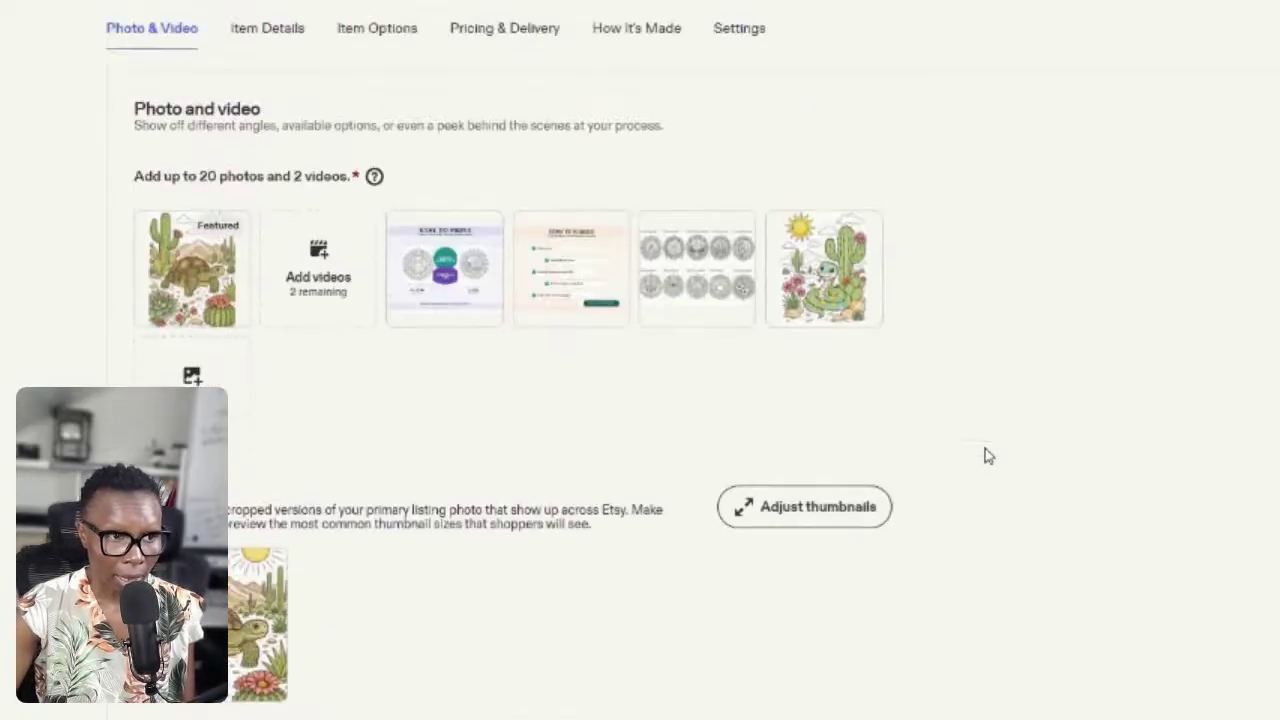
scroll(986, 457, down, 3)
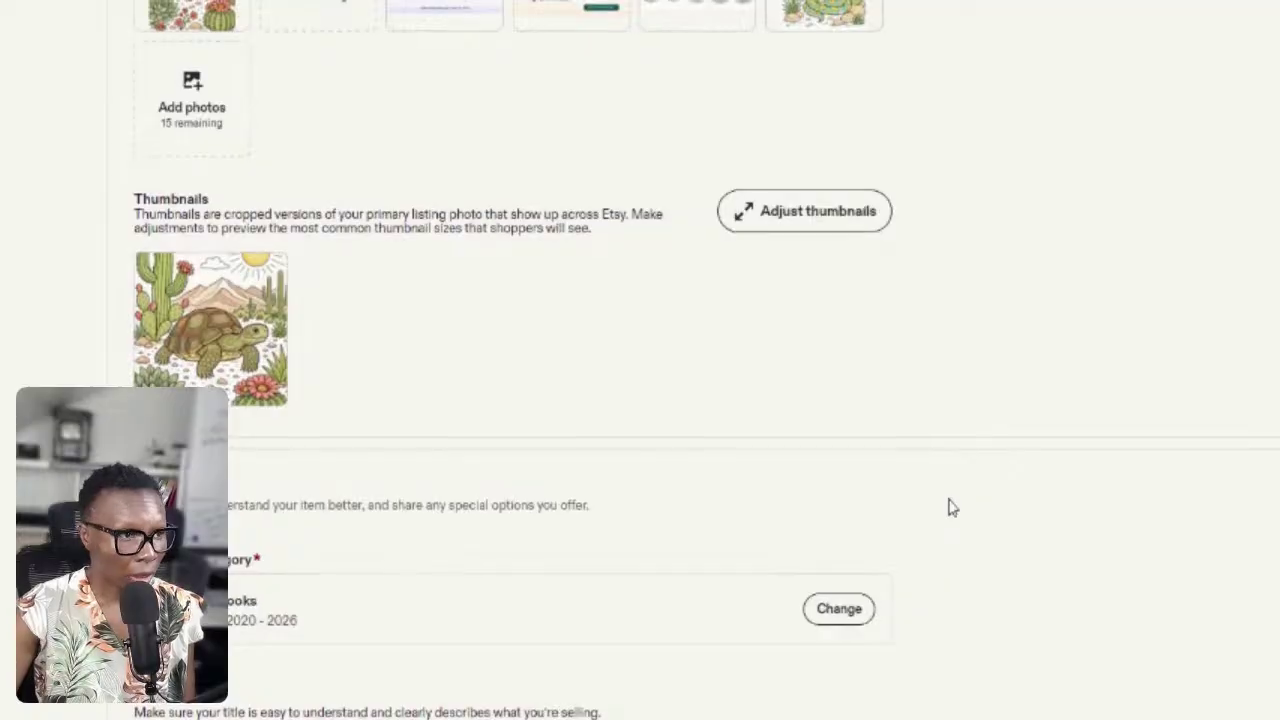
scroll(950, 507, up, 4)
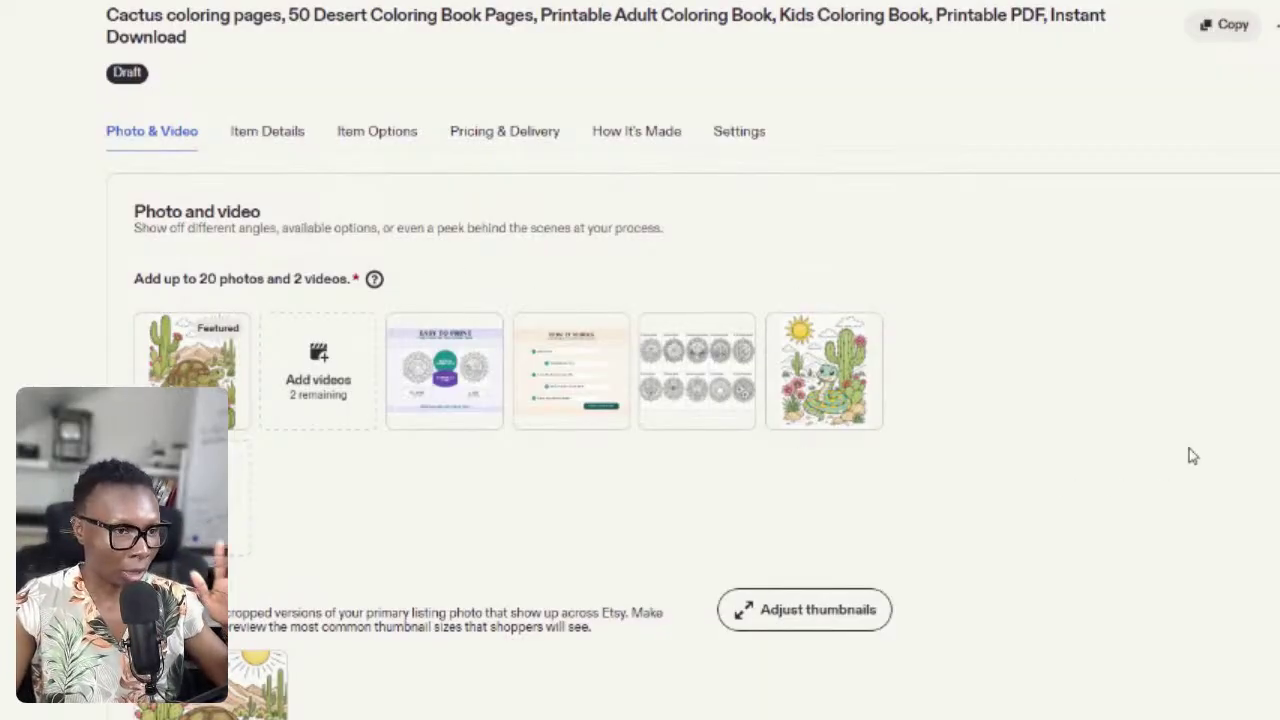
scroll(1197, 460, down, 1)
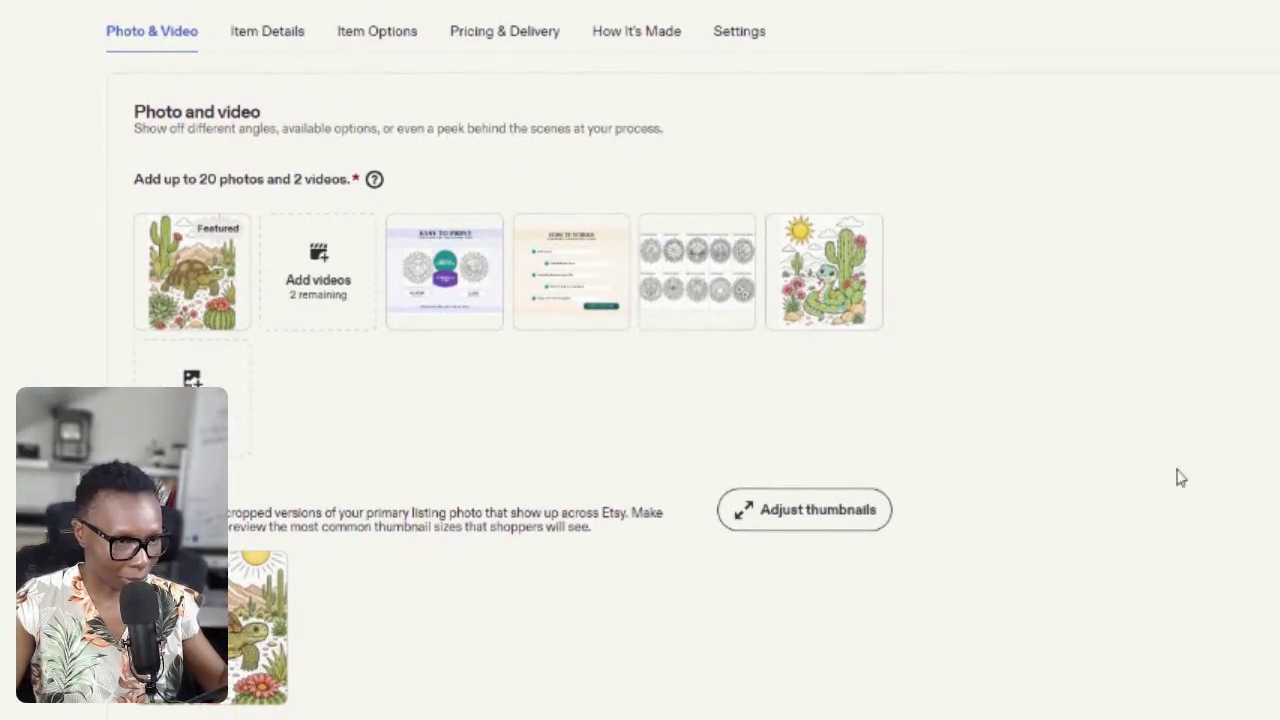
scroll(1050, 491, up, 1)
scroll(1050, 491, down, 1)
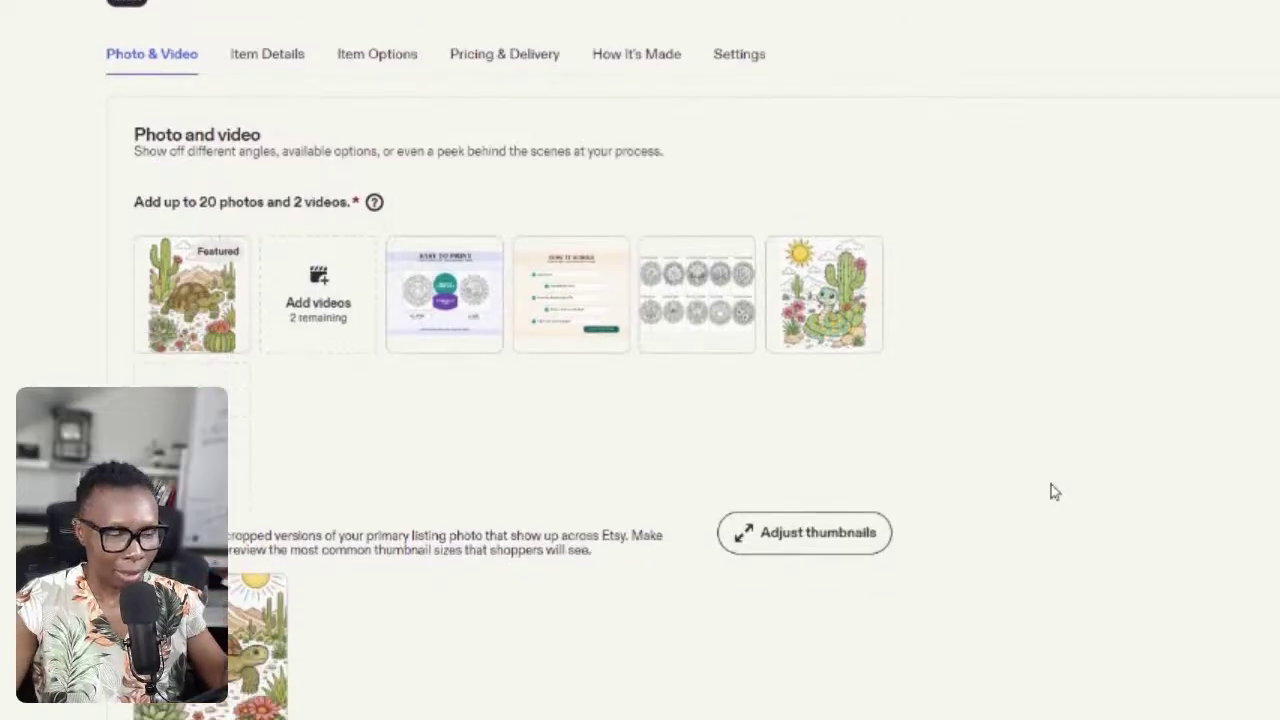
- Upload the "Cactus & Desert Coloring Pages" mockup to the draft listing's photos
scroll(1049, 523, up, 1)
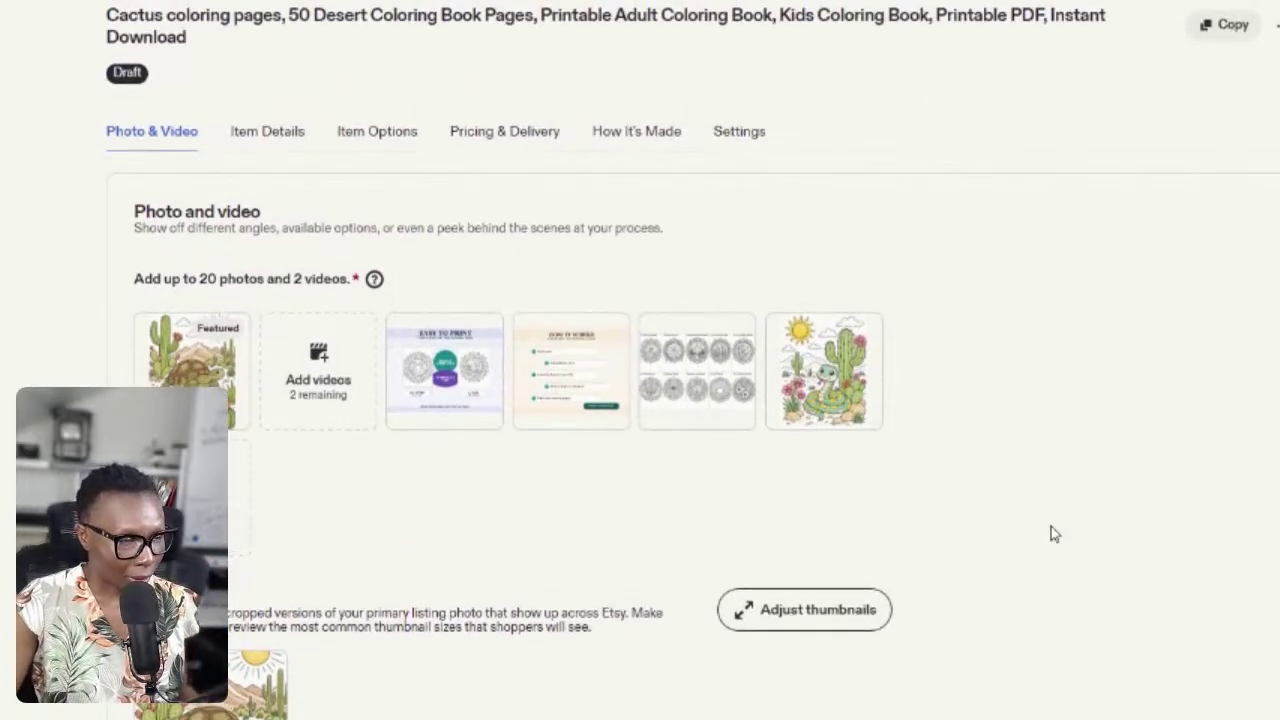
scroll(1055, 527, down, 2)
scroll(1058, 529, up, 2)
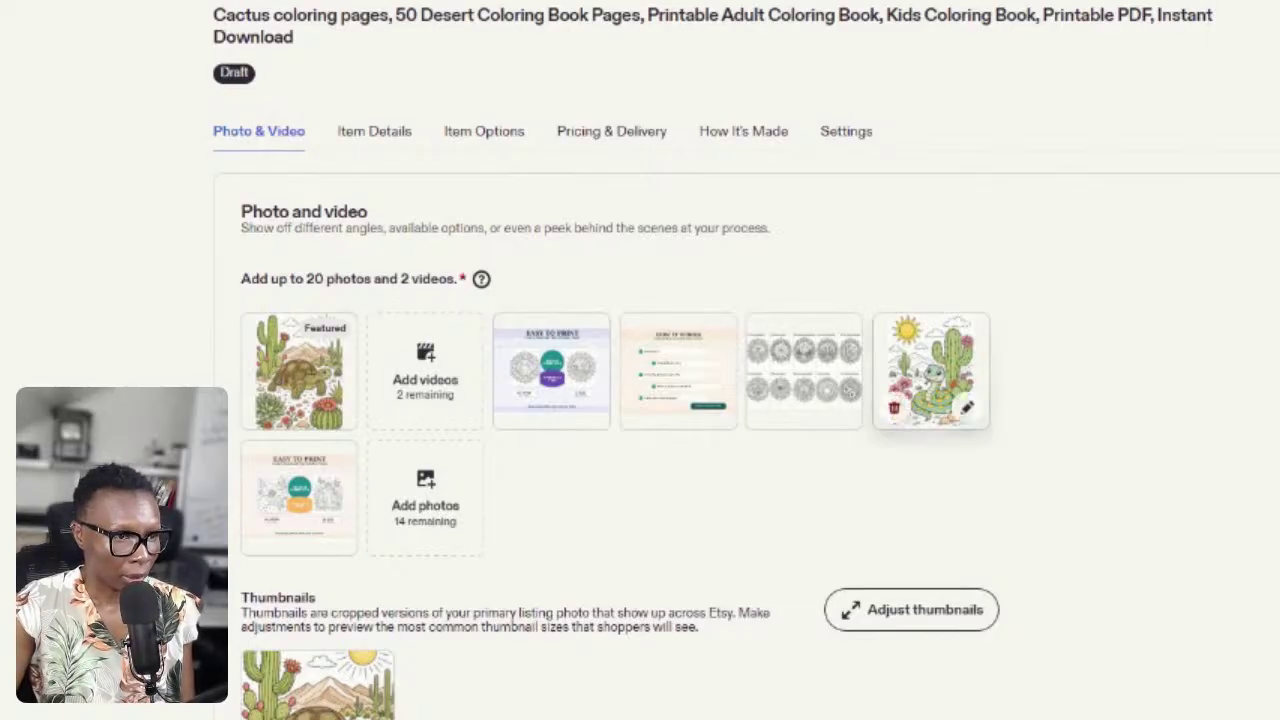
click(403, 517)
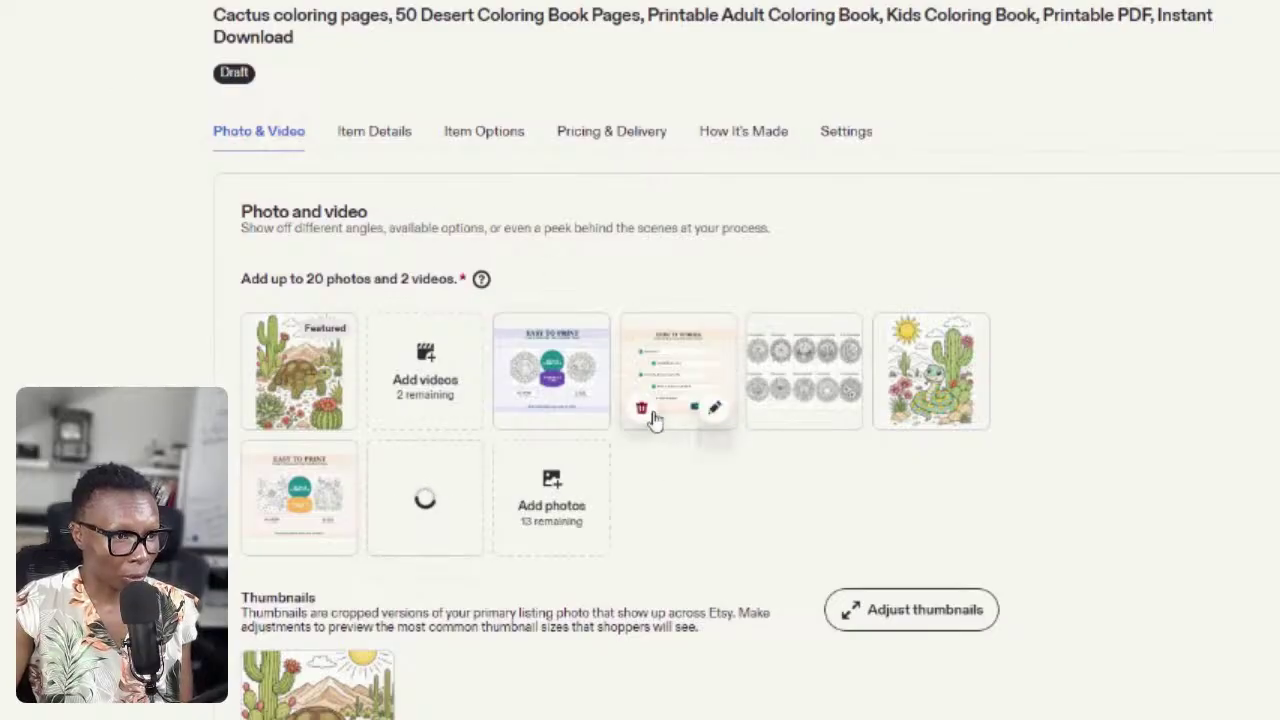
- Delete the old text instruction graphic, the mandala overview and the purple "EASY TO PRINT" image from the listing photos
click(643, 411)
click(640, 410)
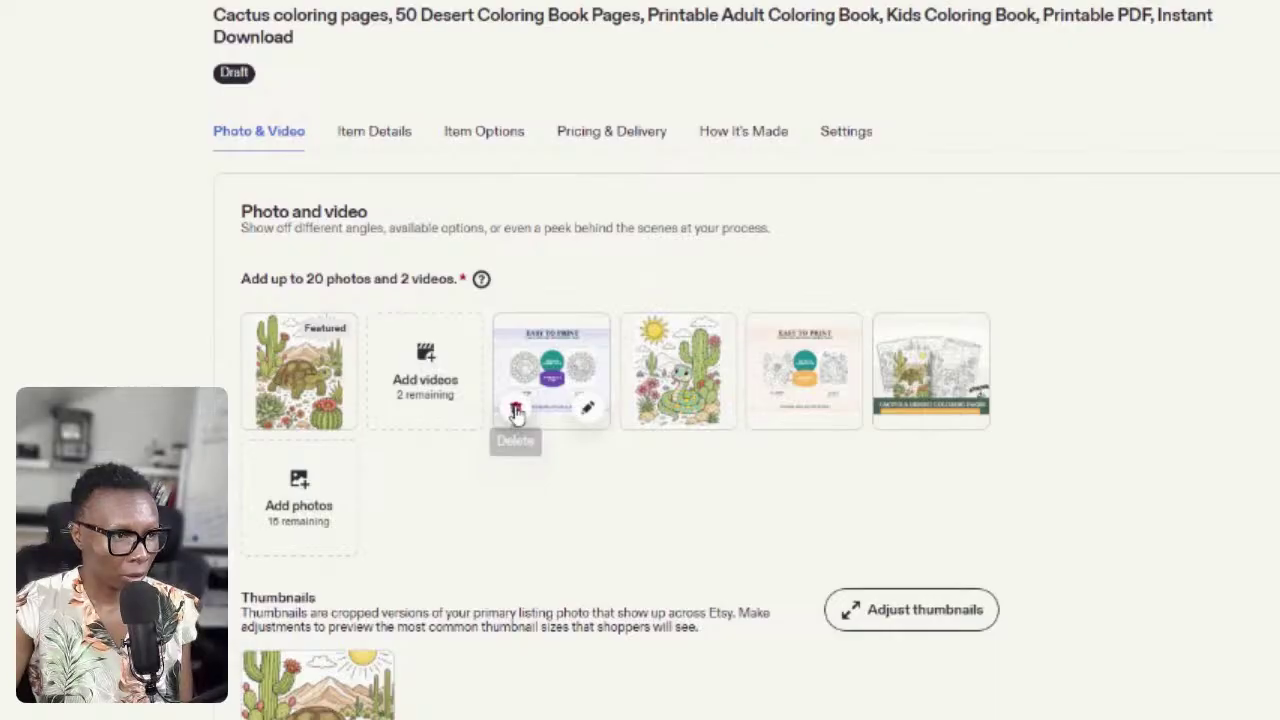
click(514, 410)
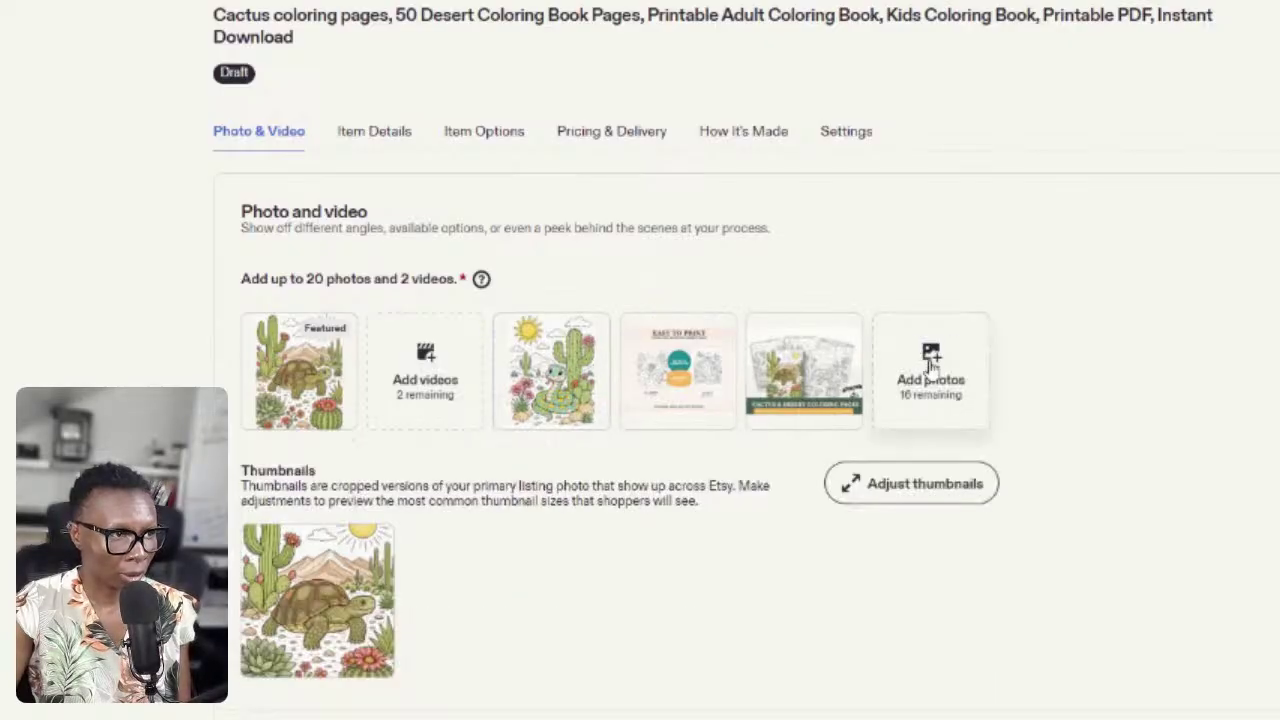
- Upload the "Cactus Coloring Book" mockup and order the photos with it first, "Cactus & Desert Coloring Pages" second and "EASY TO PRINT" third
drag(930, 365, 930, 365)
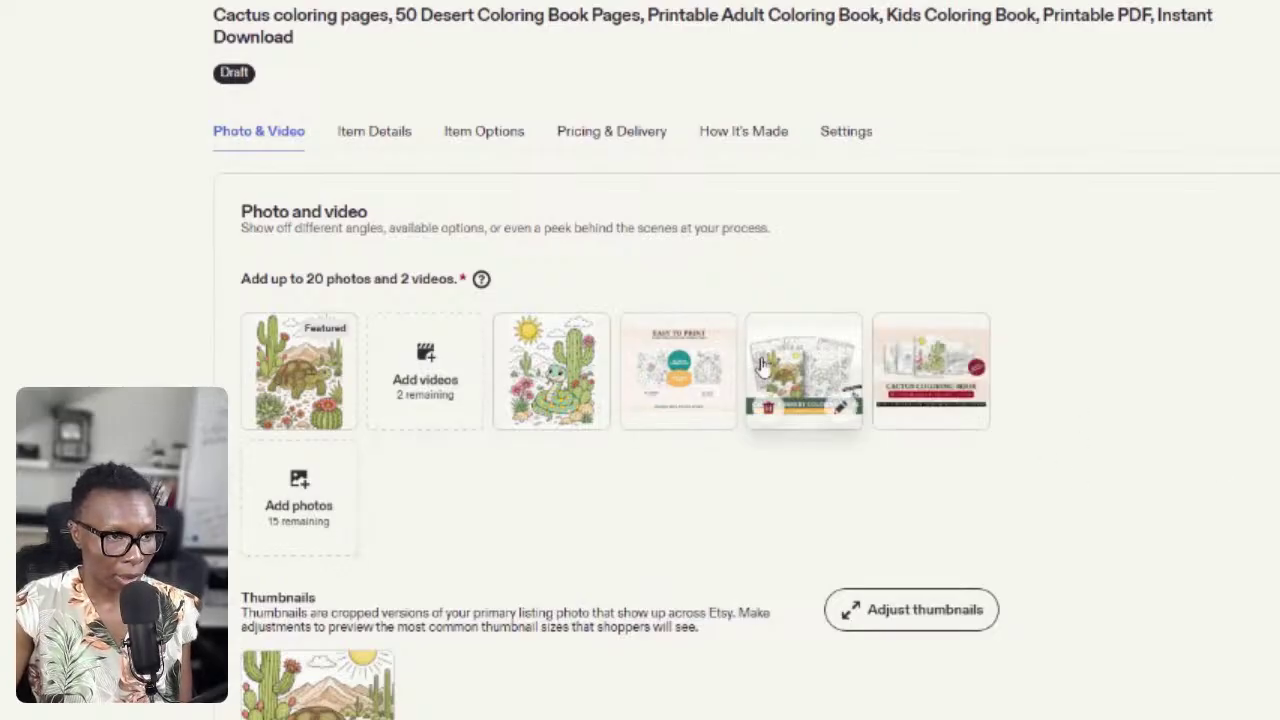
drag(805, 385, 300, 378)
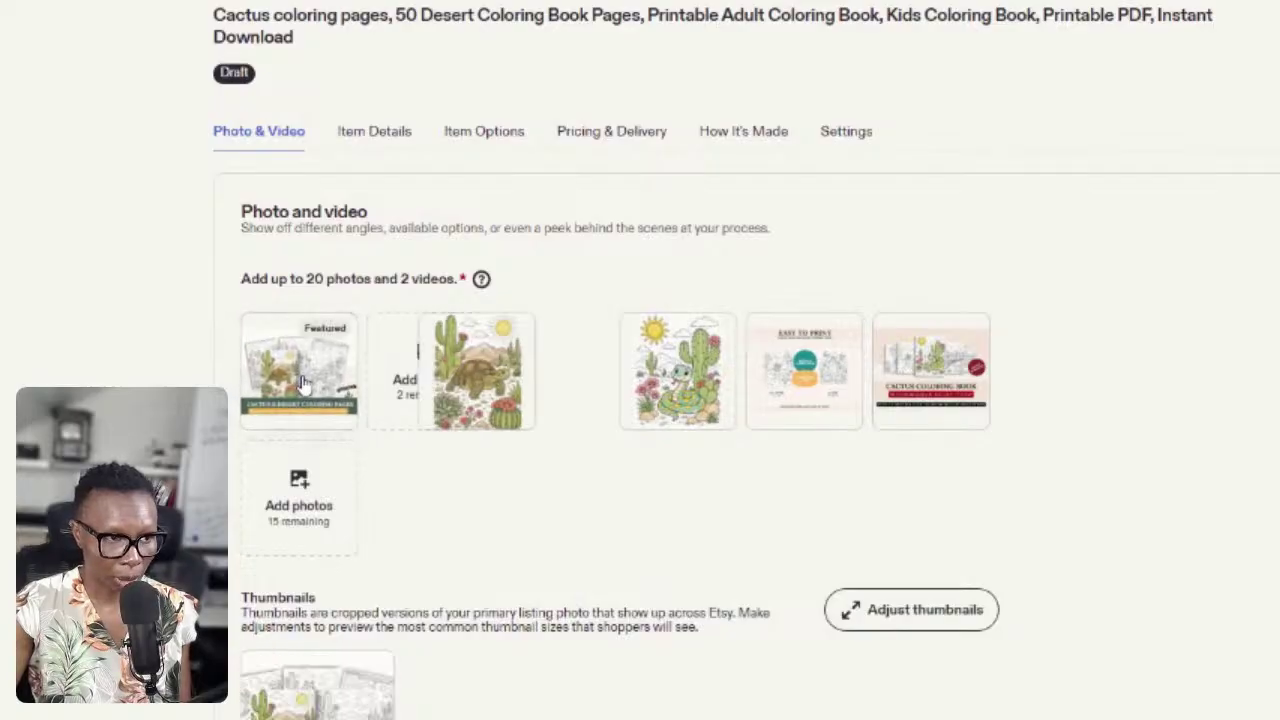
drag(930, 385, 296, 362)
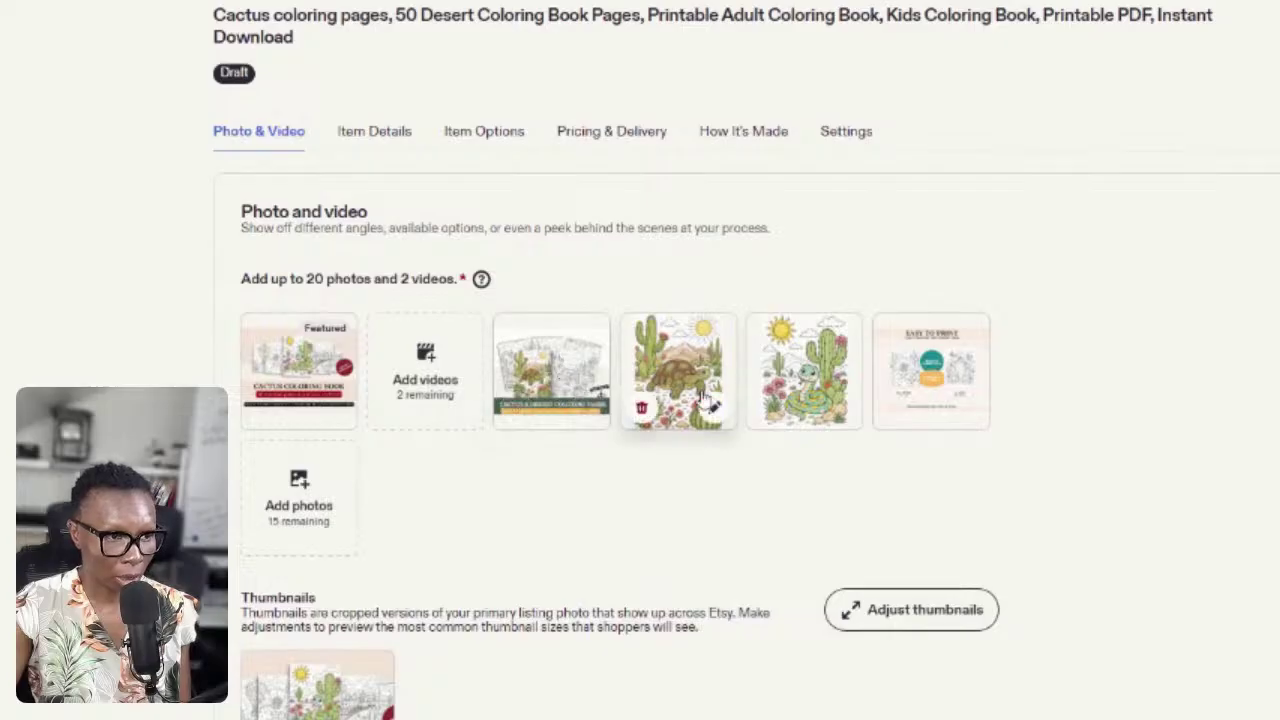
drag(938, 385, 735, 397)
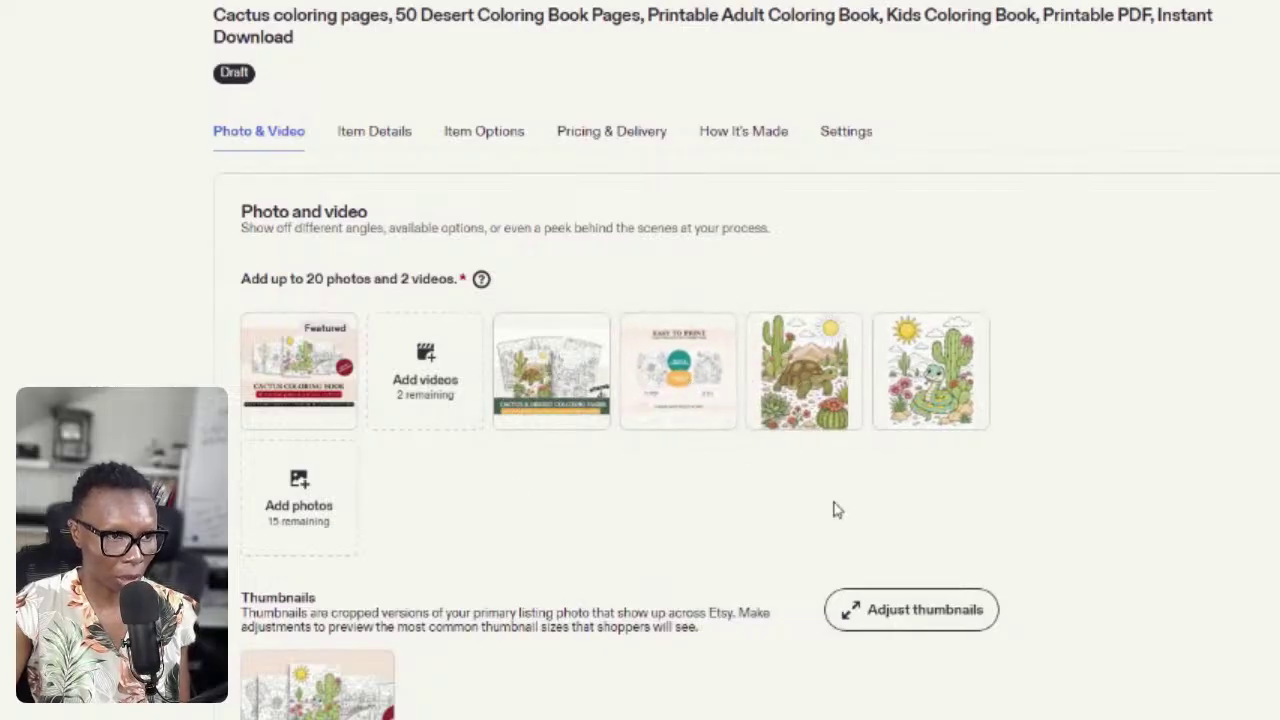
- Preview the "Cactus Coloring Book" image and make the "Cactus & Desert Coloring Pages" mockup the featured photo instead
click(296, 372)
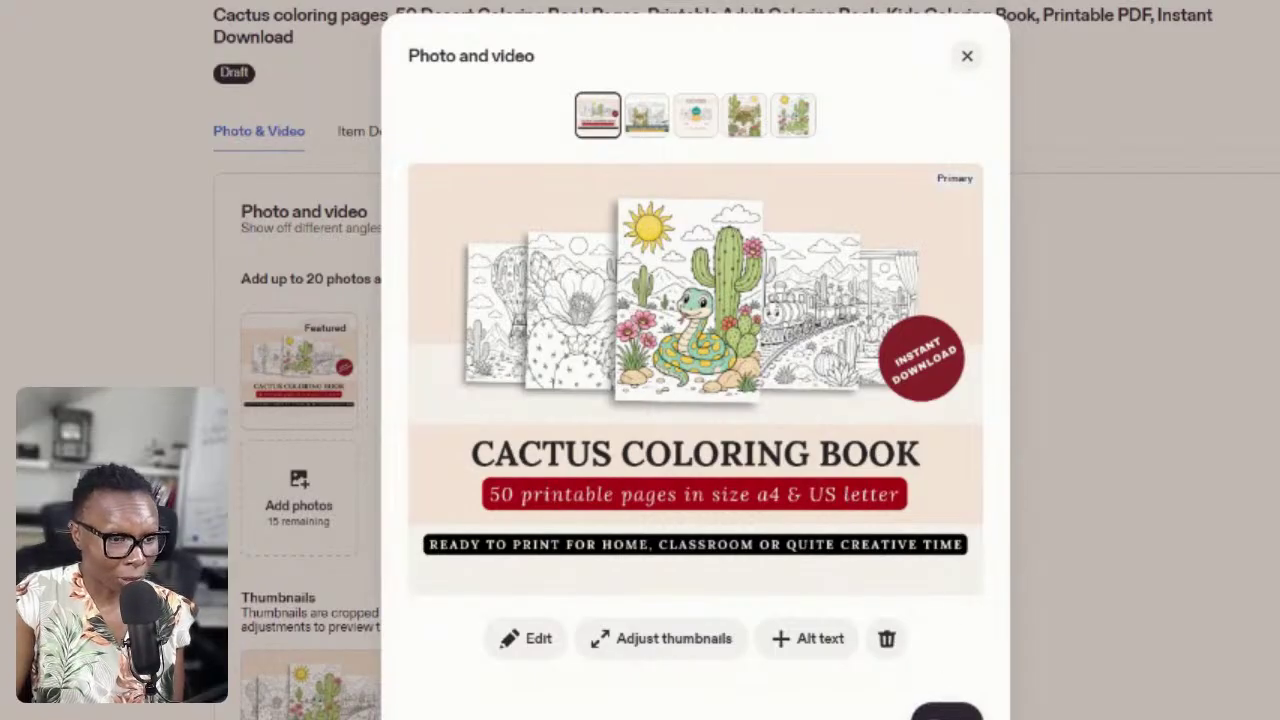
click(948, 708)
drag(577, 390, 320, 388)
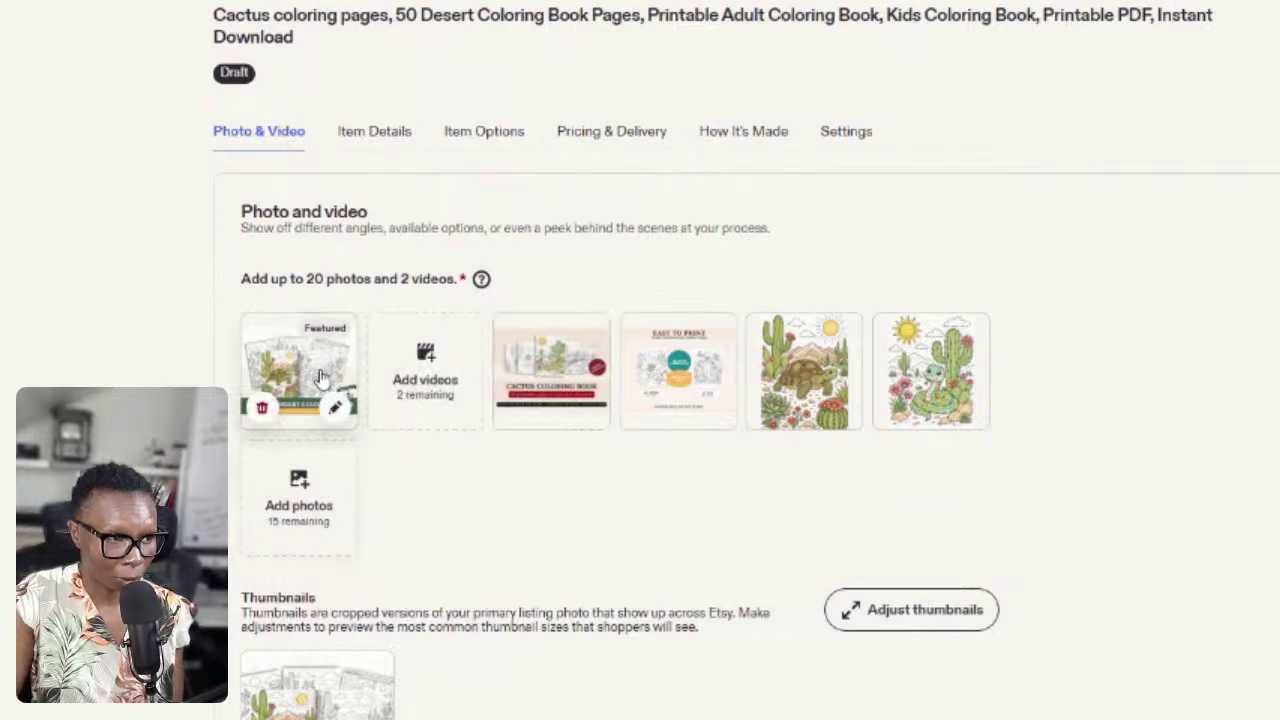
- Enlarge and check each of the listing photos, from the featured mockup through the colored snake page
click(300, 400)
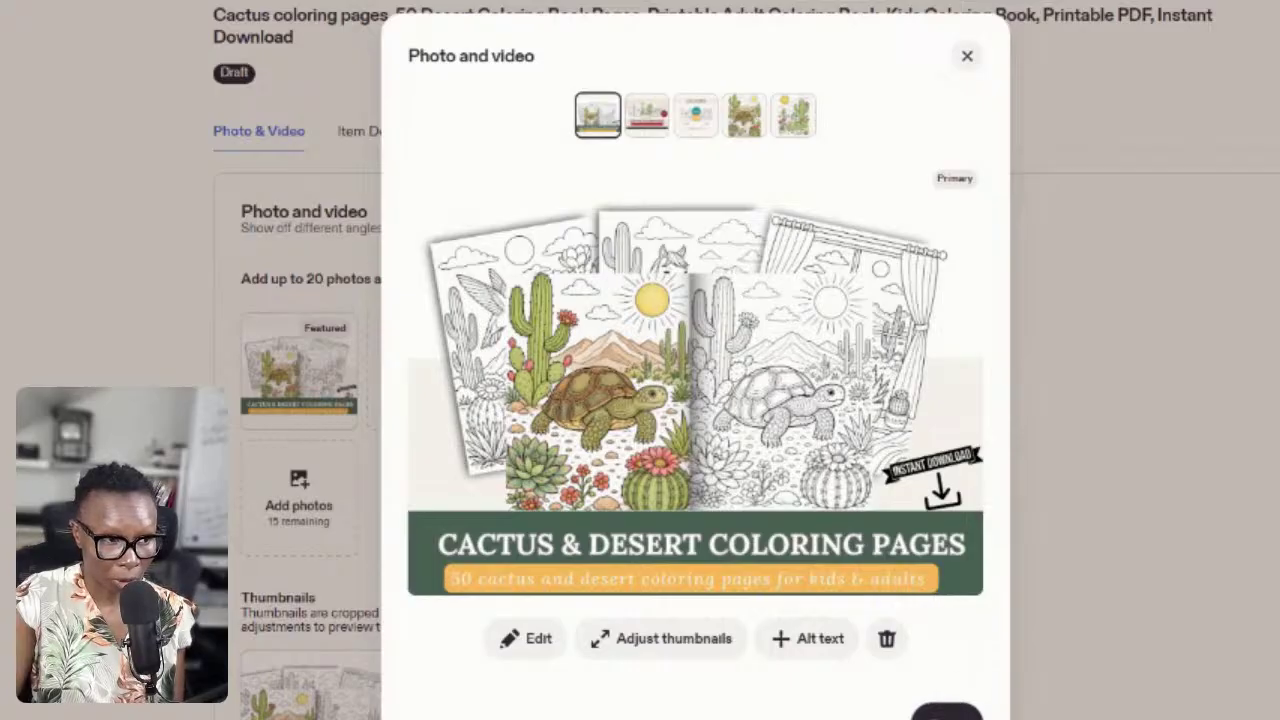
click(946, 714)
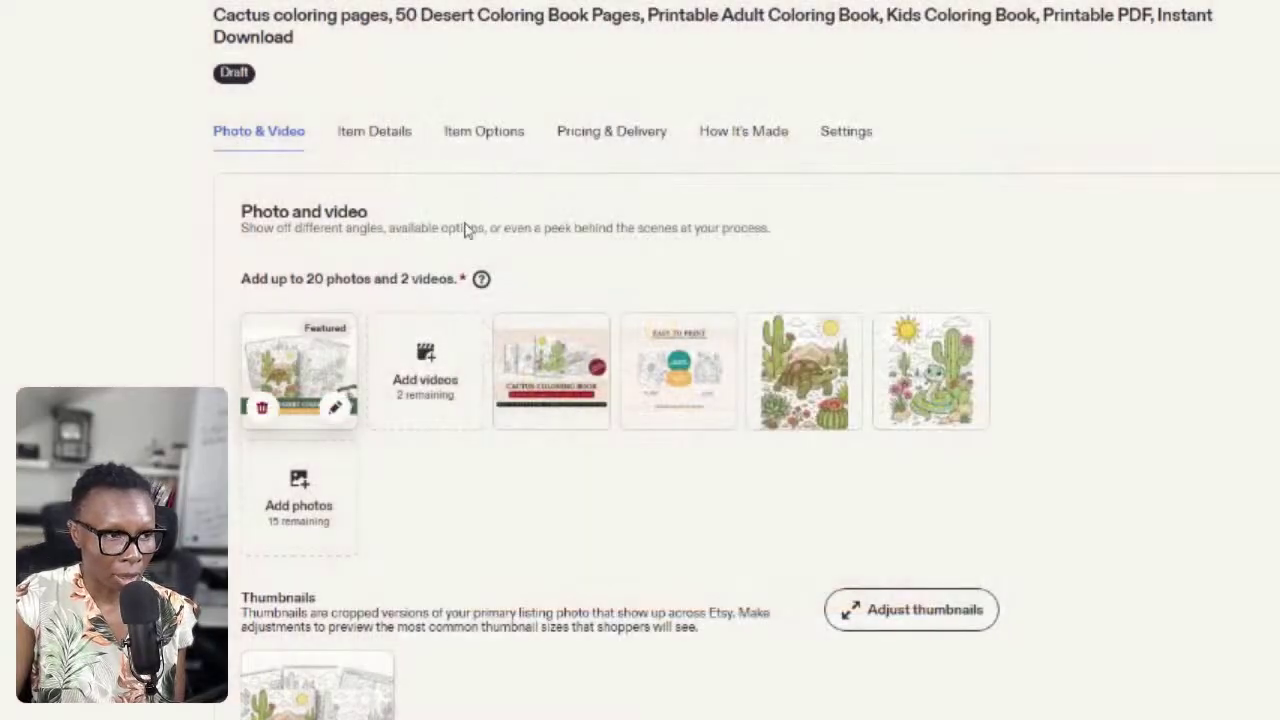
click(575, 388)
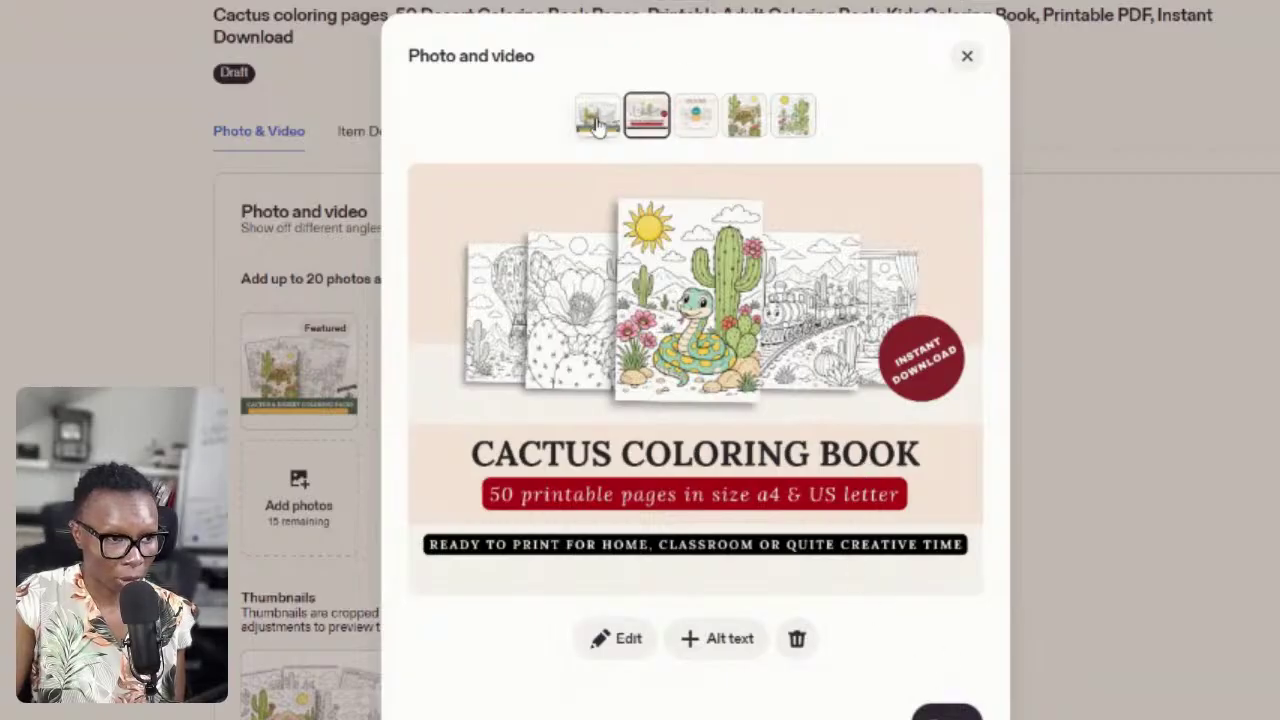
click(696, 125)
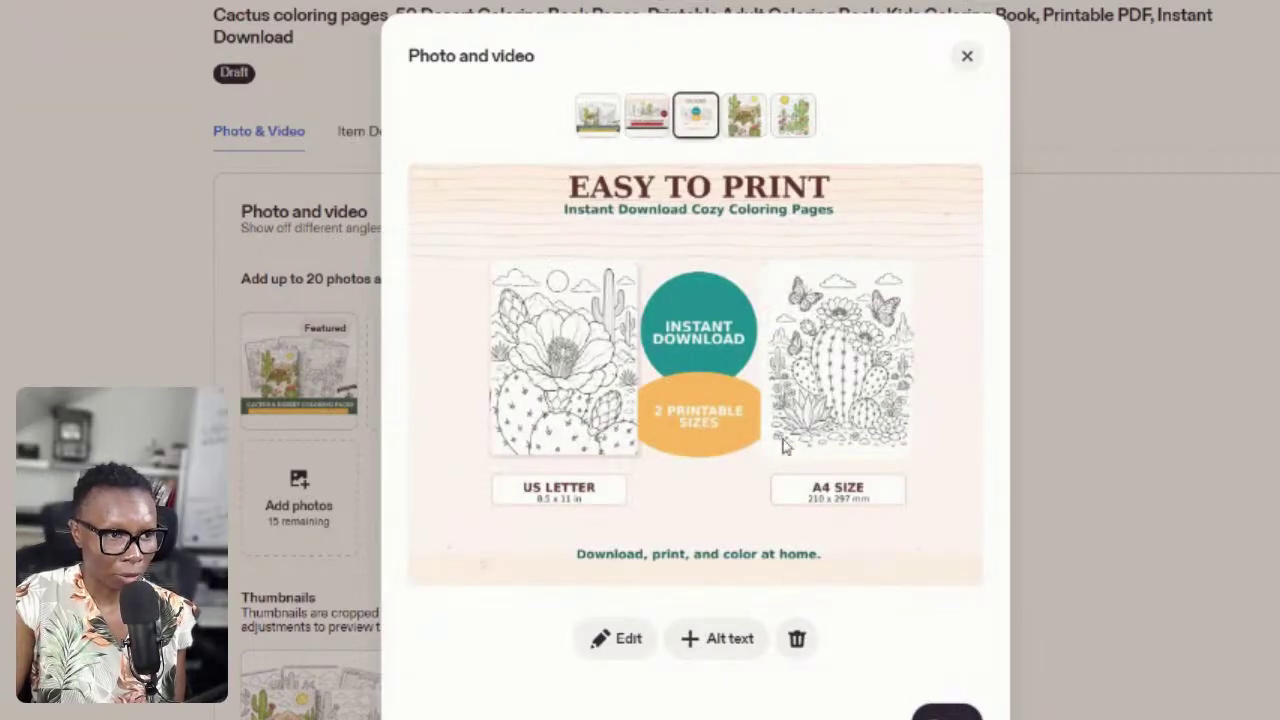
click(745, 128)
click(790, 126)
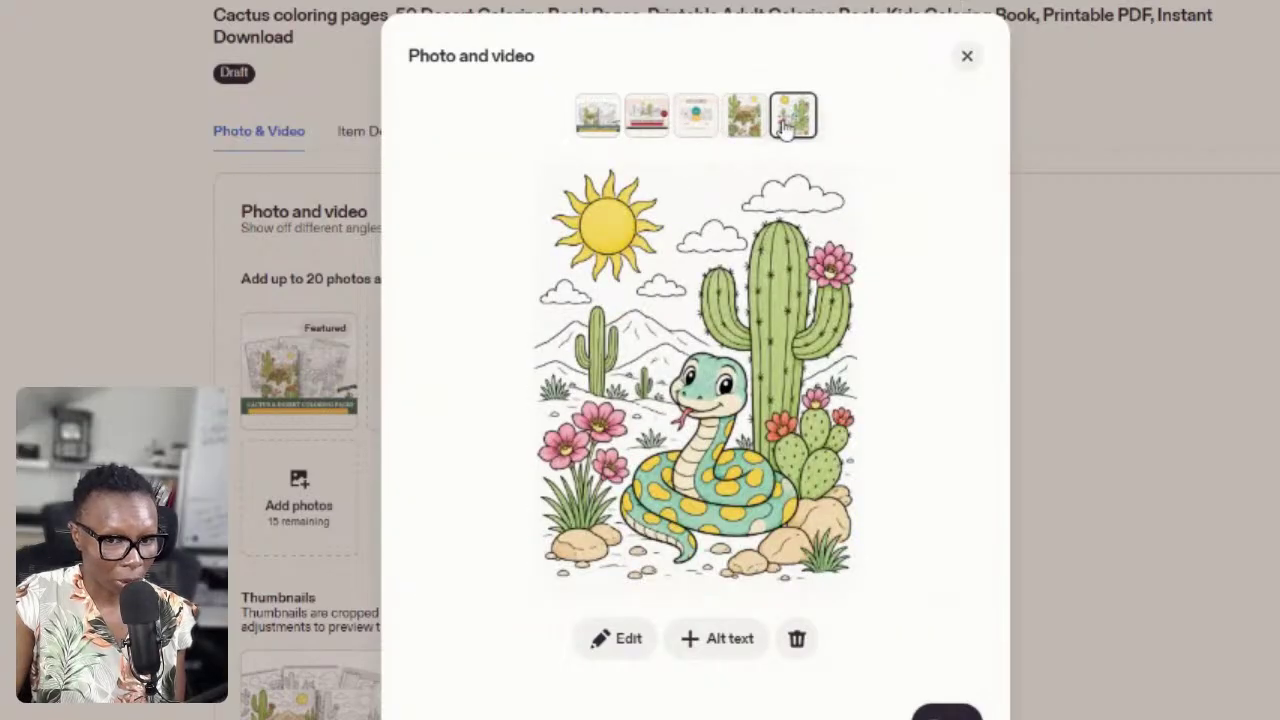
click(967, 59)
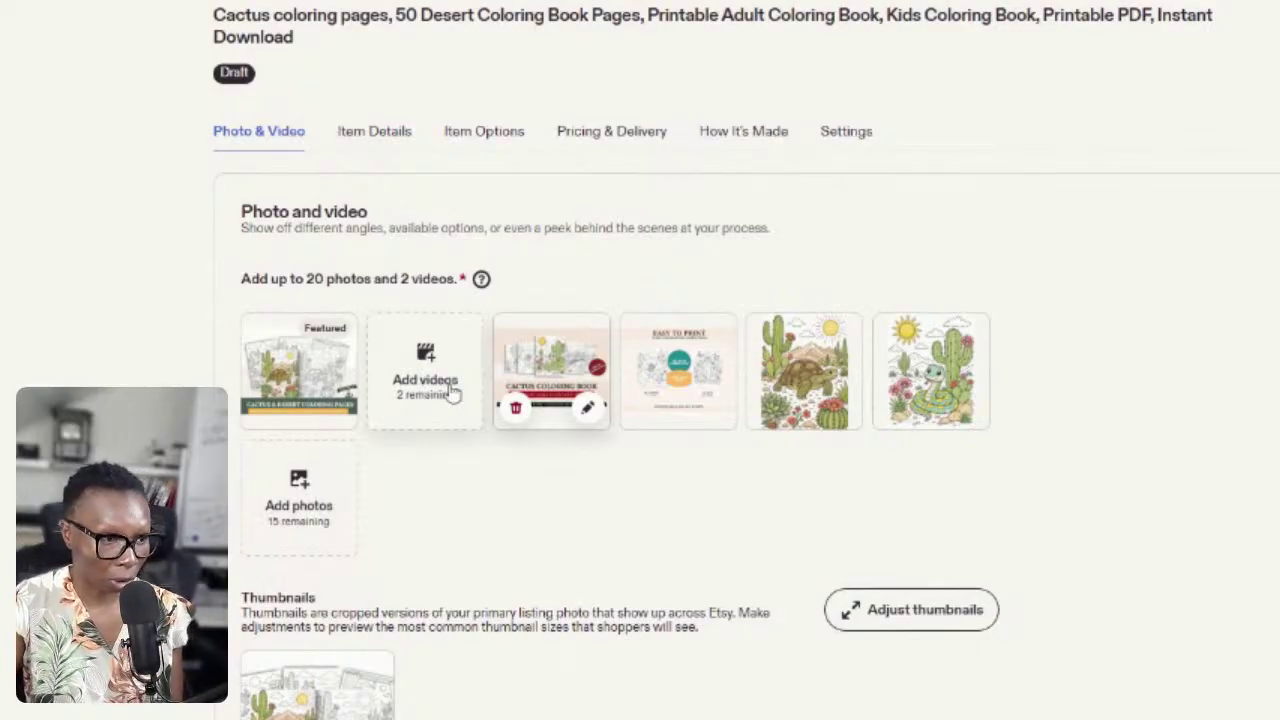
- Review the draft's thumbnail, category, title, attached PDF files and full description text
scroll(1070, 548, down, 1)
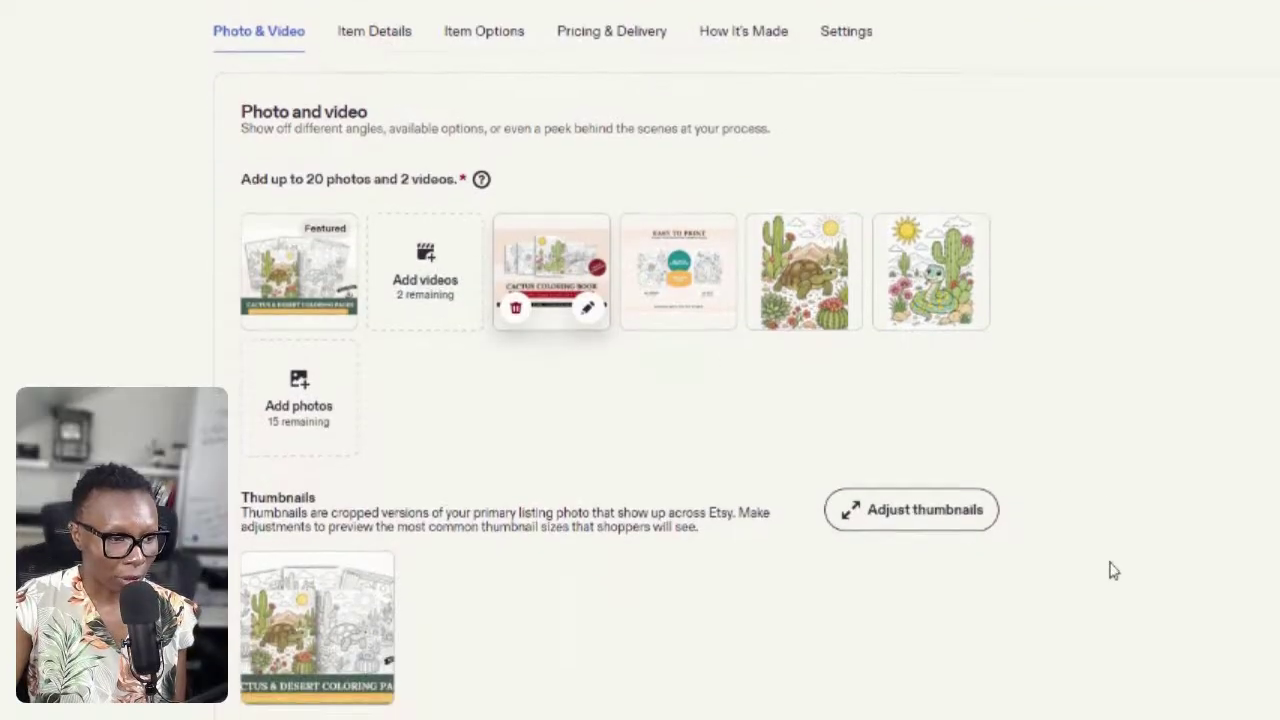
scroll(1142, 525, down, 5)
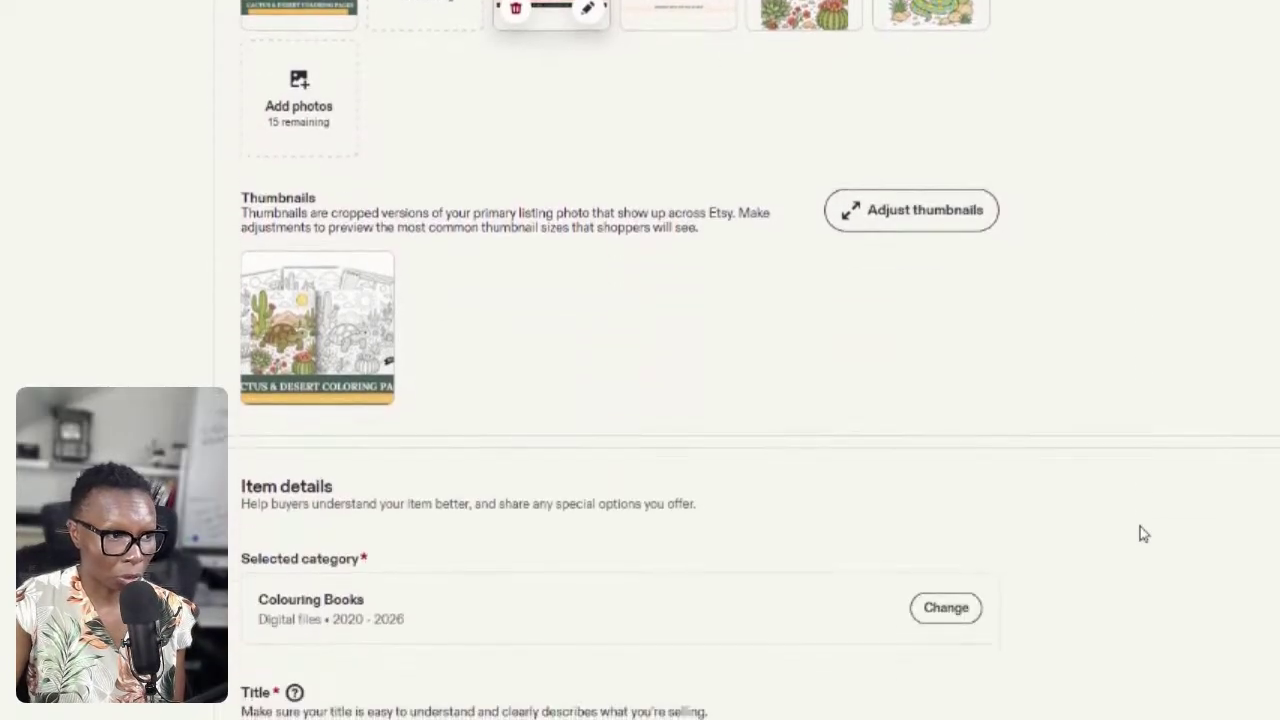
scroll(750, 400, down, 1)
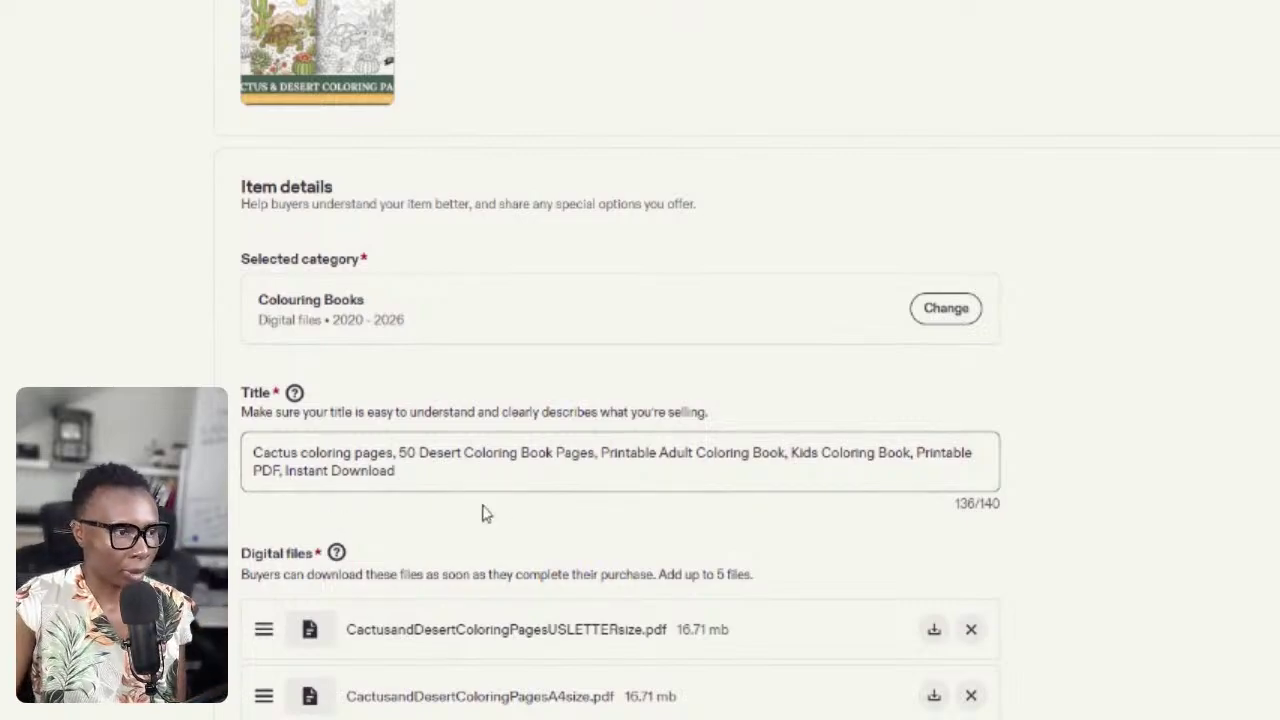
scroll(760, 425, down, 1)
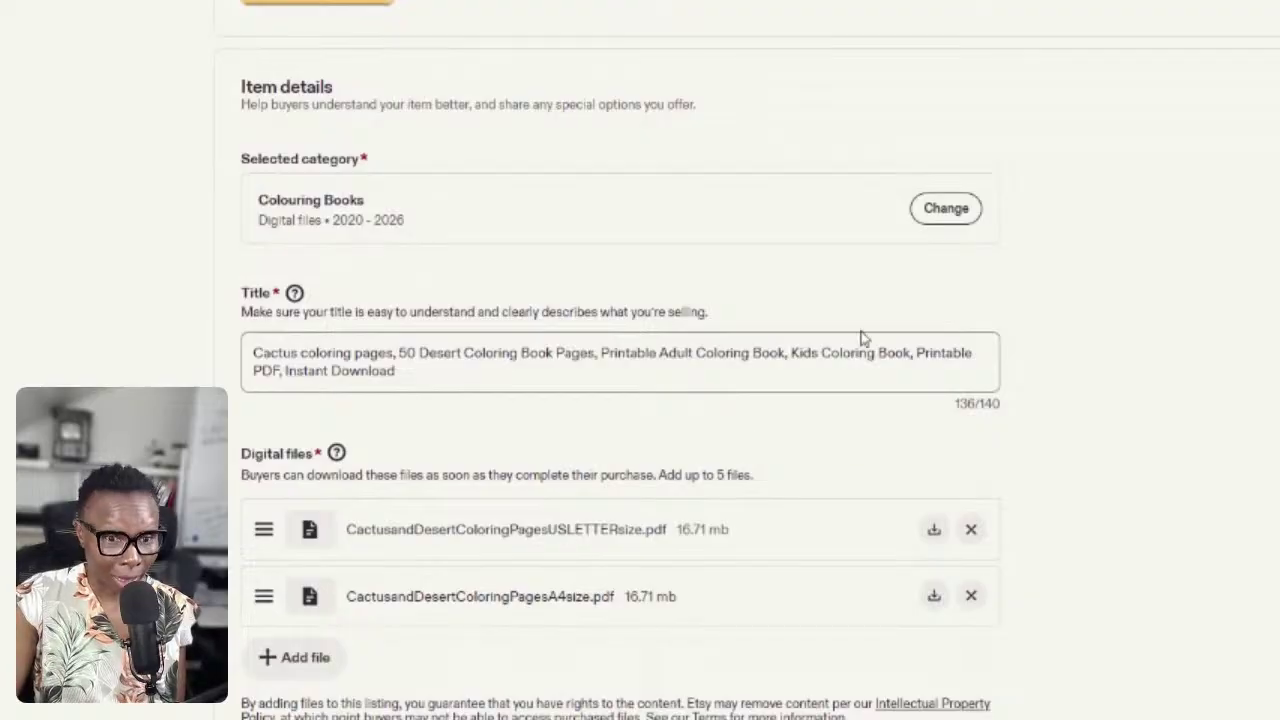
scroll(700, 500, down, 2)
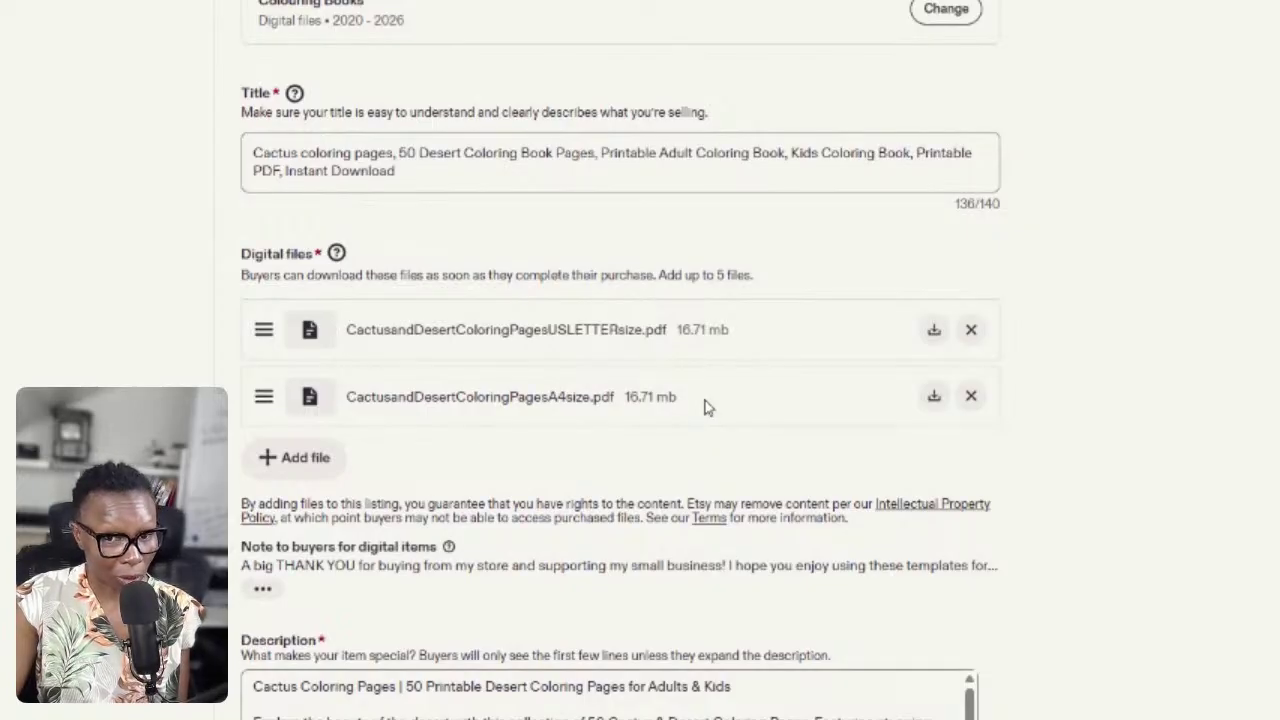
scroll(704, 406, down, 5)
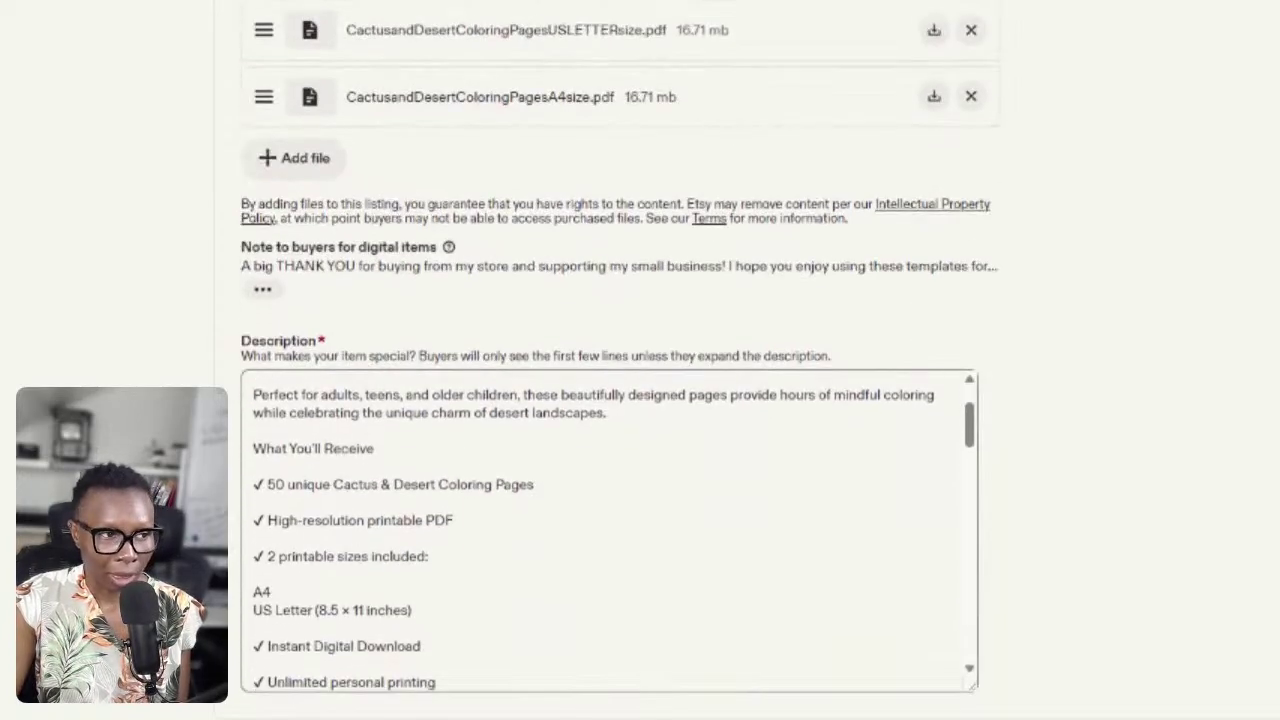
scroll(609, 530, up, 5)
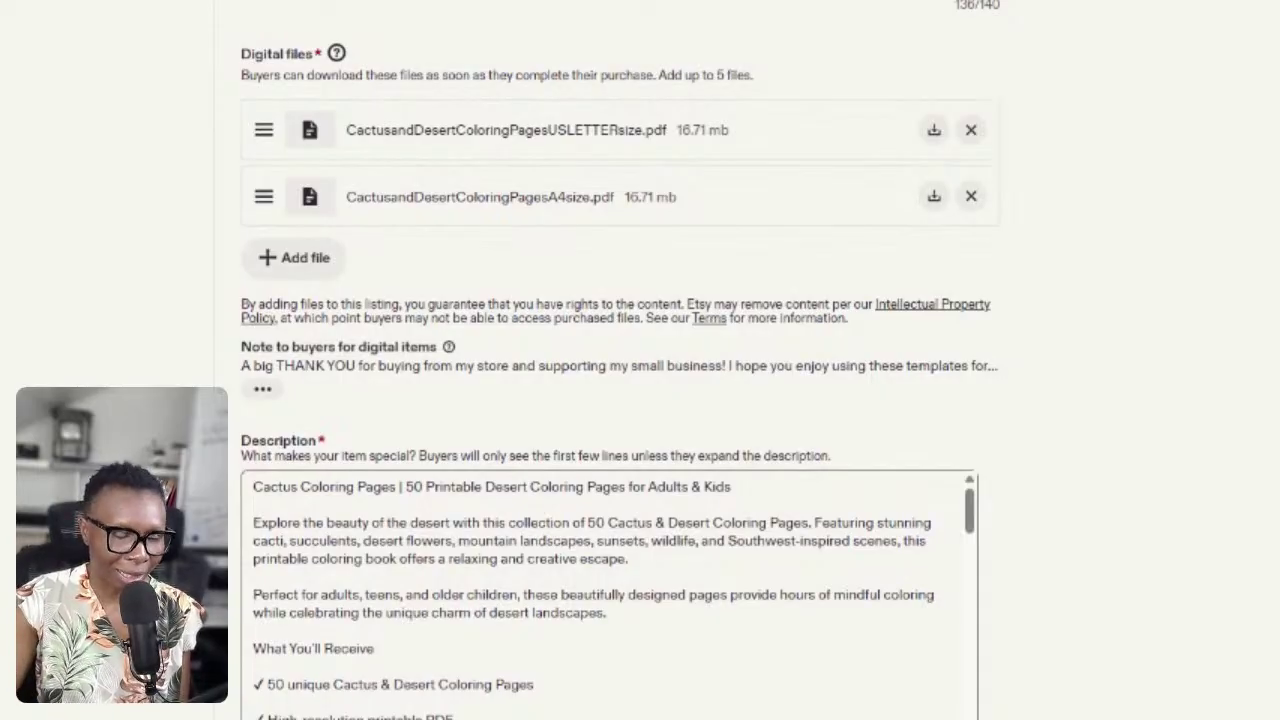
scroll(657, 581, down, 15)
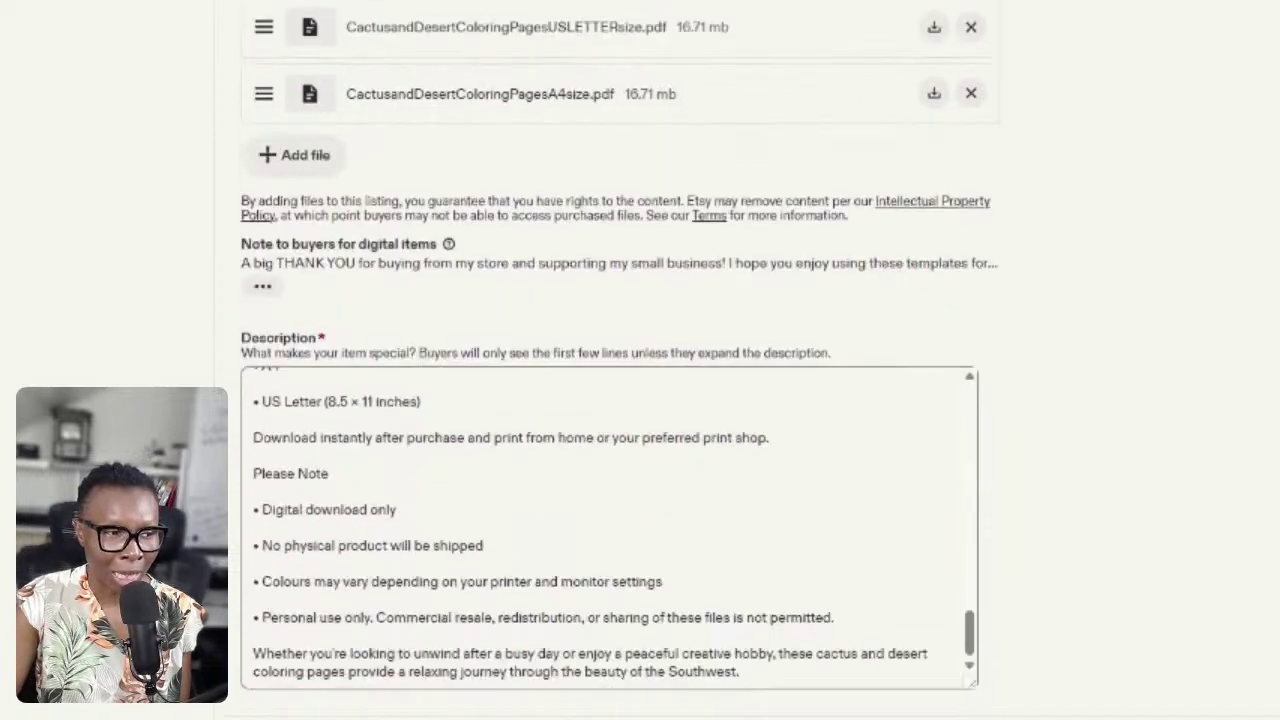
scroll(657, 581, up, 1)
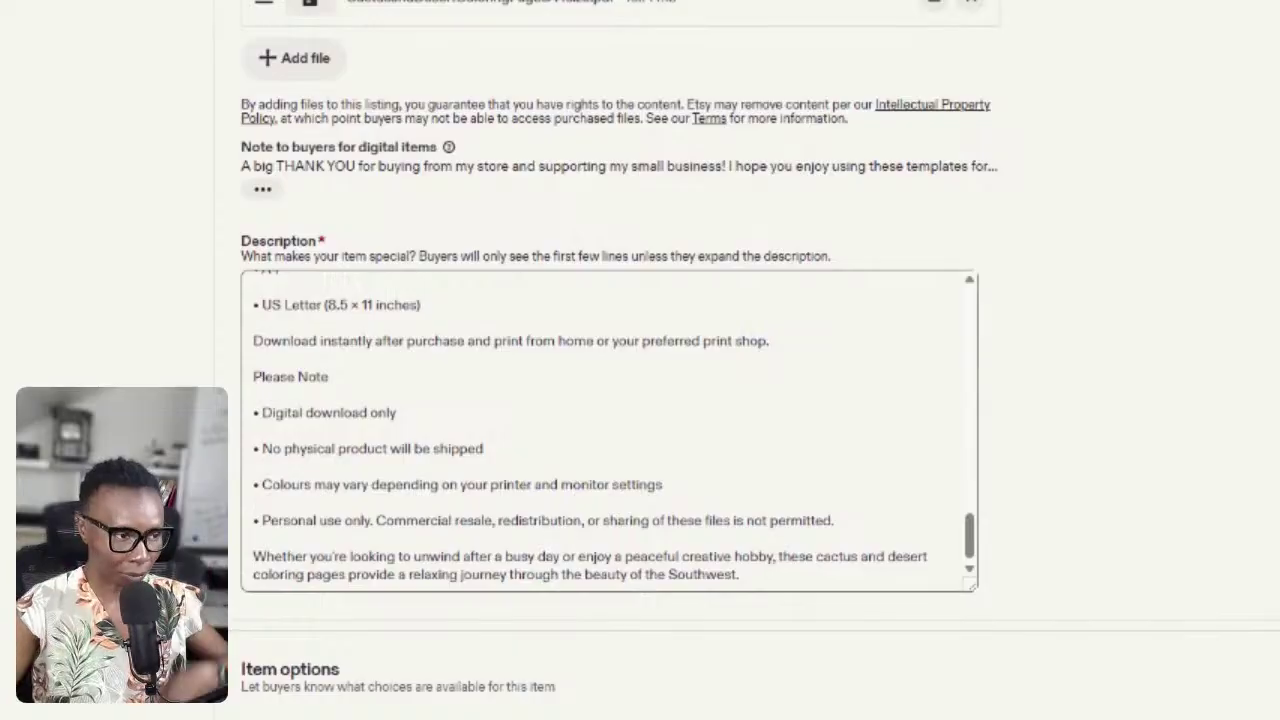
scroll(609, 430, up, 2)
scroll(609, 430, down, 2)
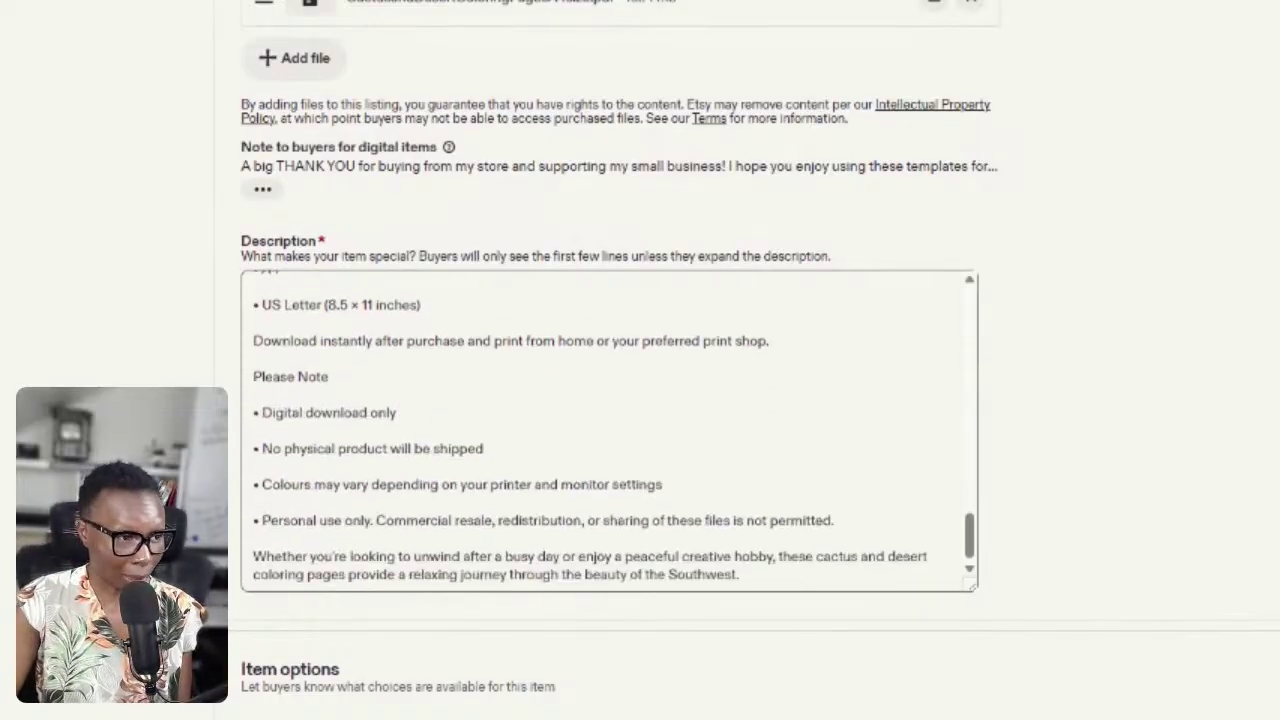
scroll(609, 430, up, 3)
scroll(609, 430, up, 1)
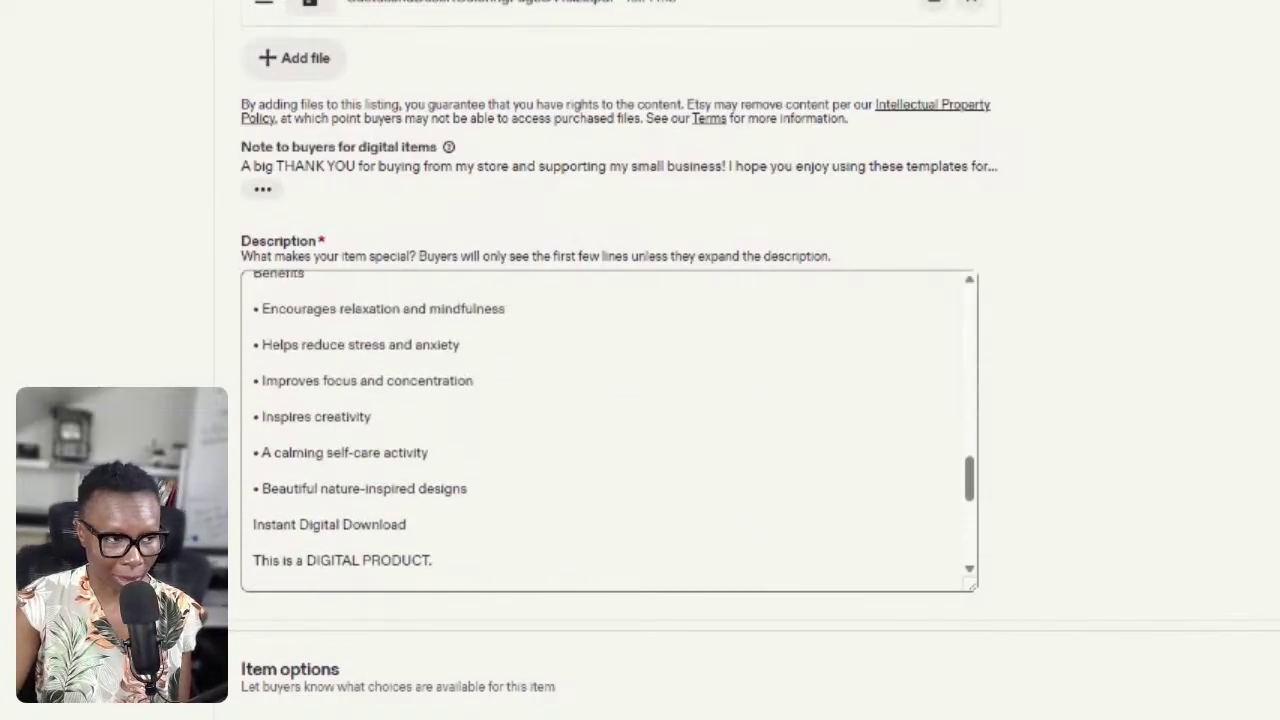
scroll(609, 430, down, 5)
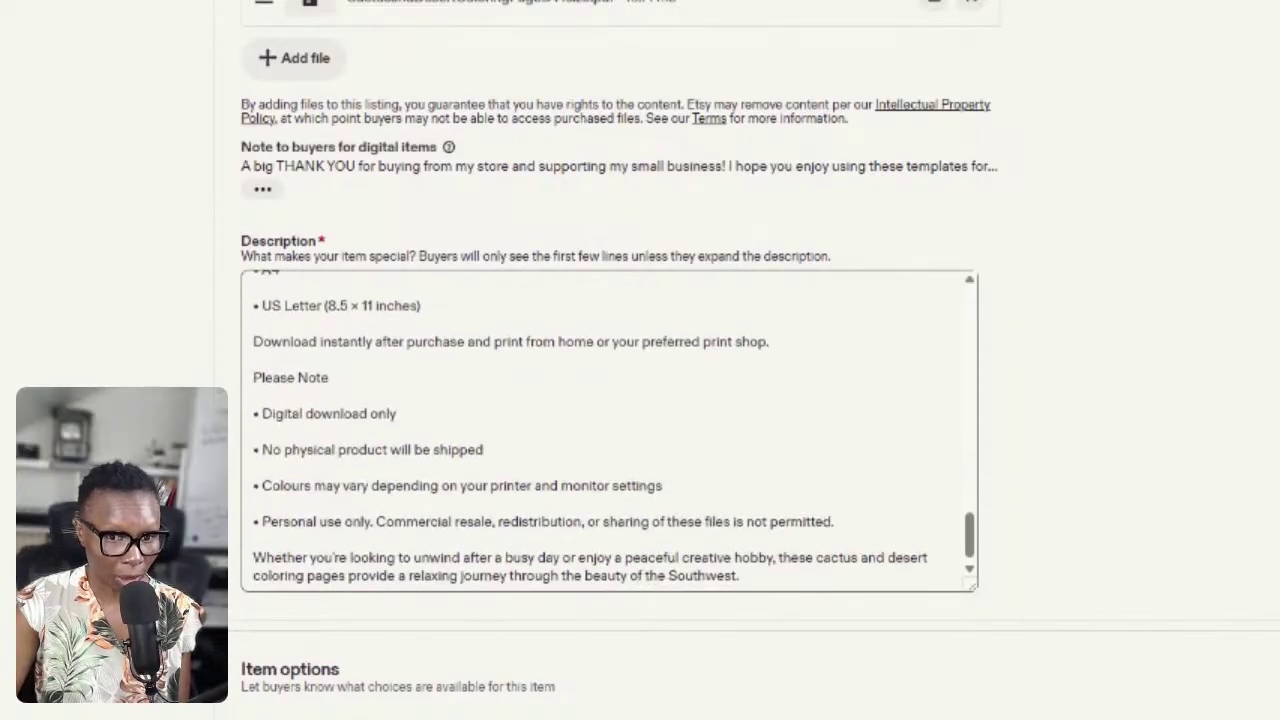
scroll(609, 430, up, 5)
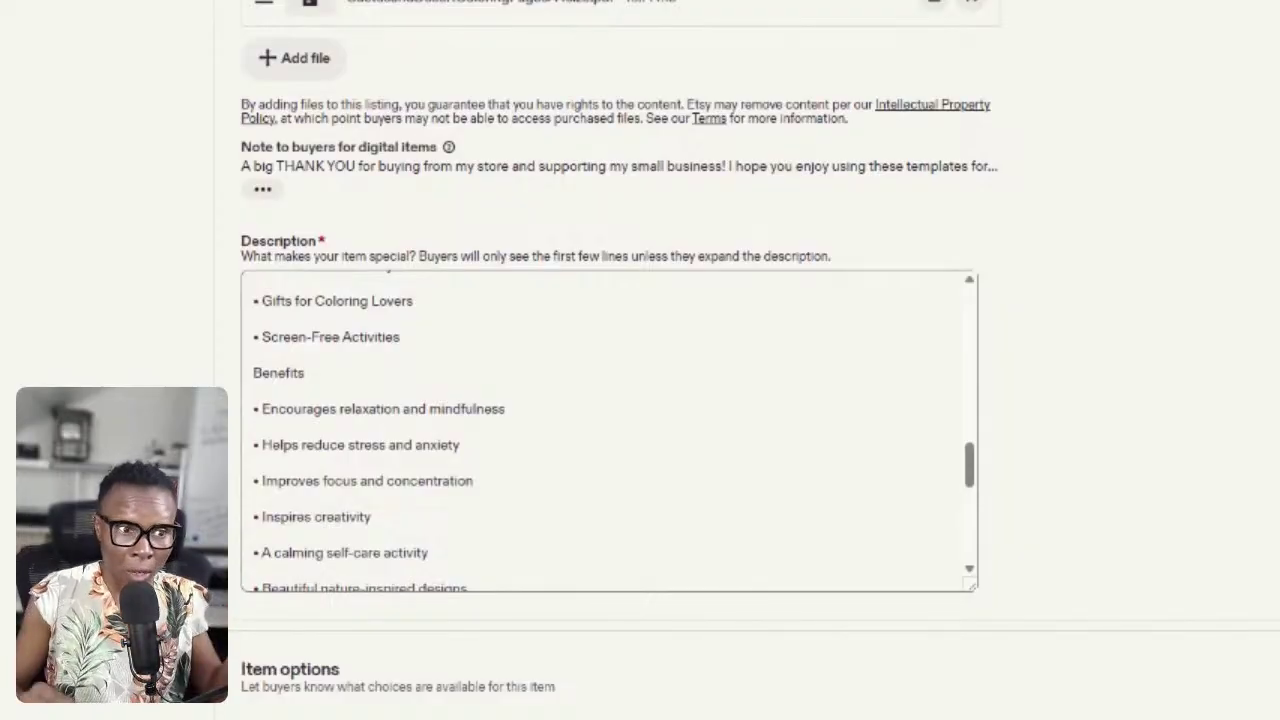
scroll(1218, 457, down, 2)
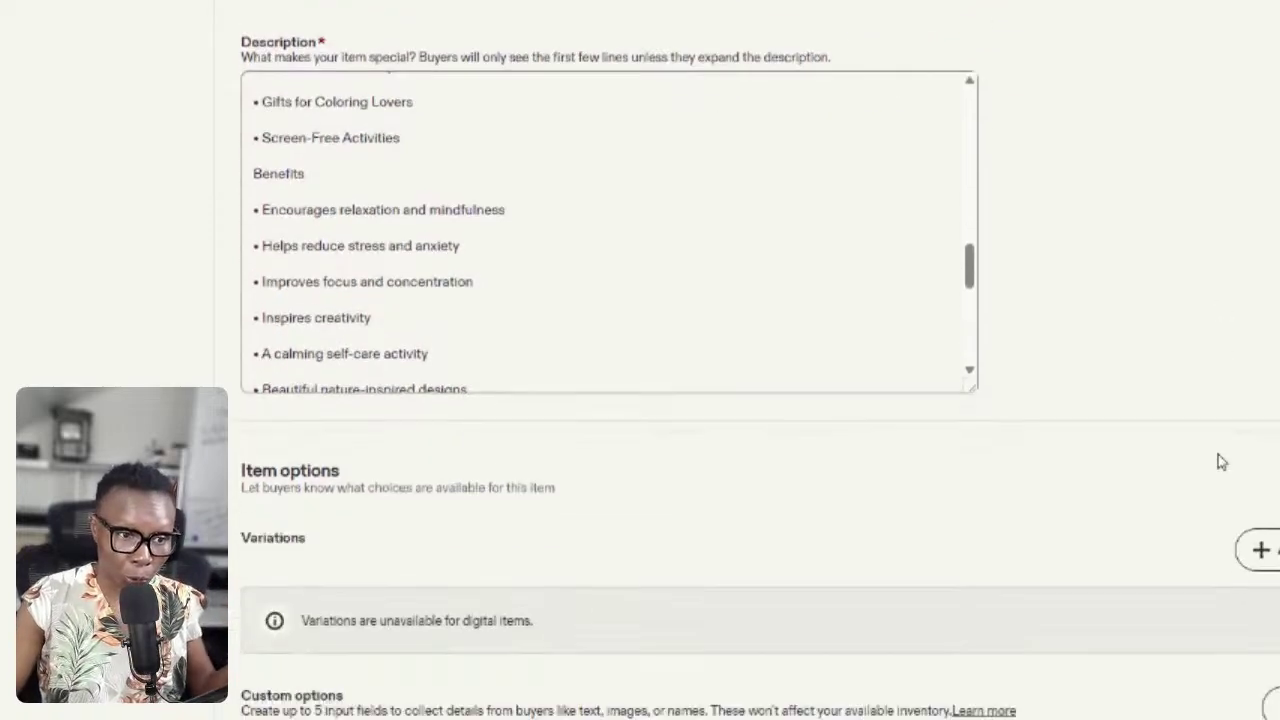
- Go back over the item details, title and digital files, and recheck the photo order at the start of the listing
scroll(1218, 457, up, 5)
scroll(1218, 460, up, 3)
scroll(1218, 460, down, 4)
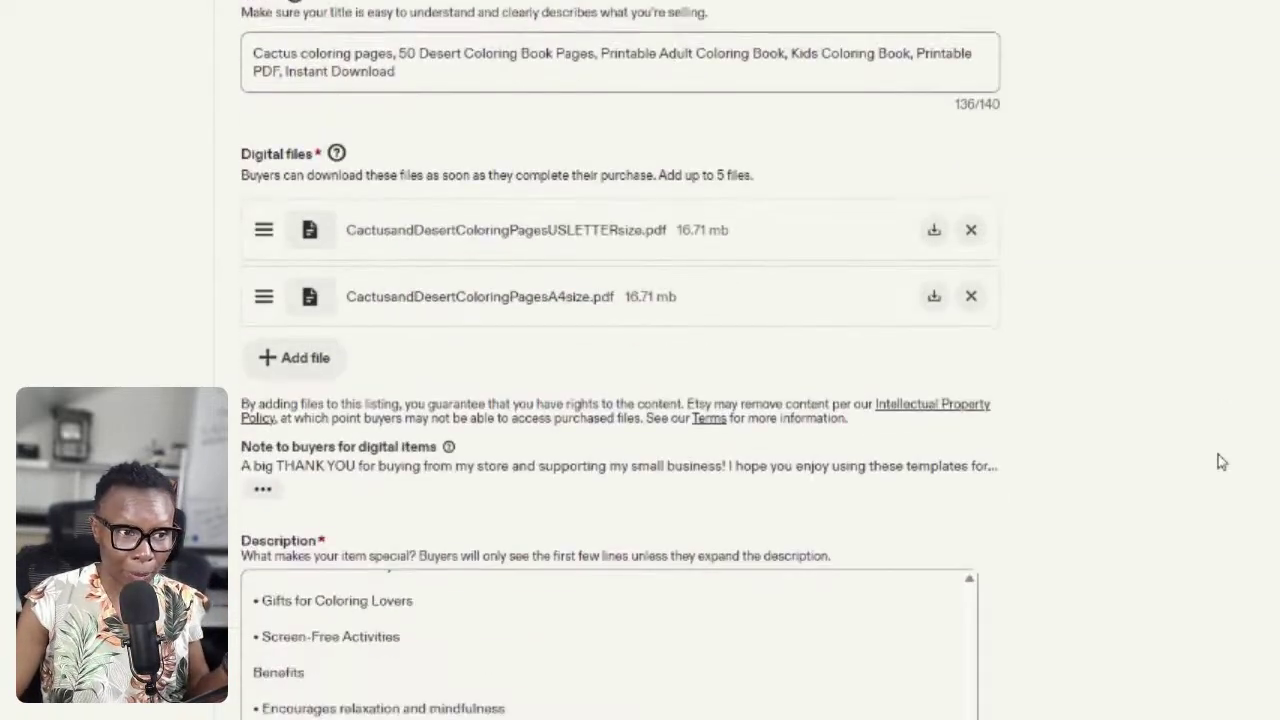
scroll(1218, 460, up, 1)
scroll(1218, 460, up, 3)
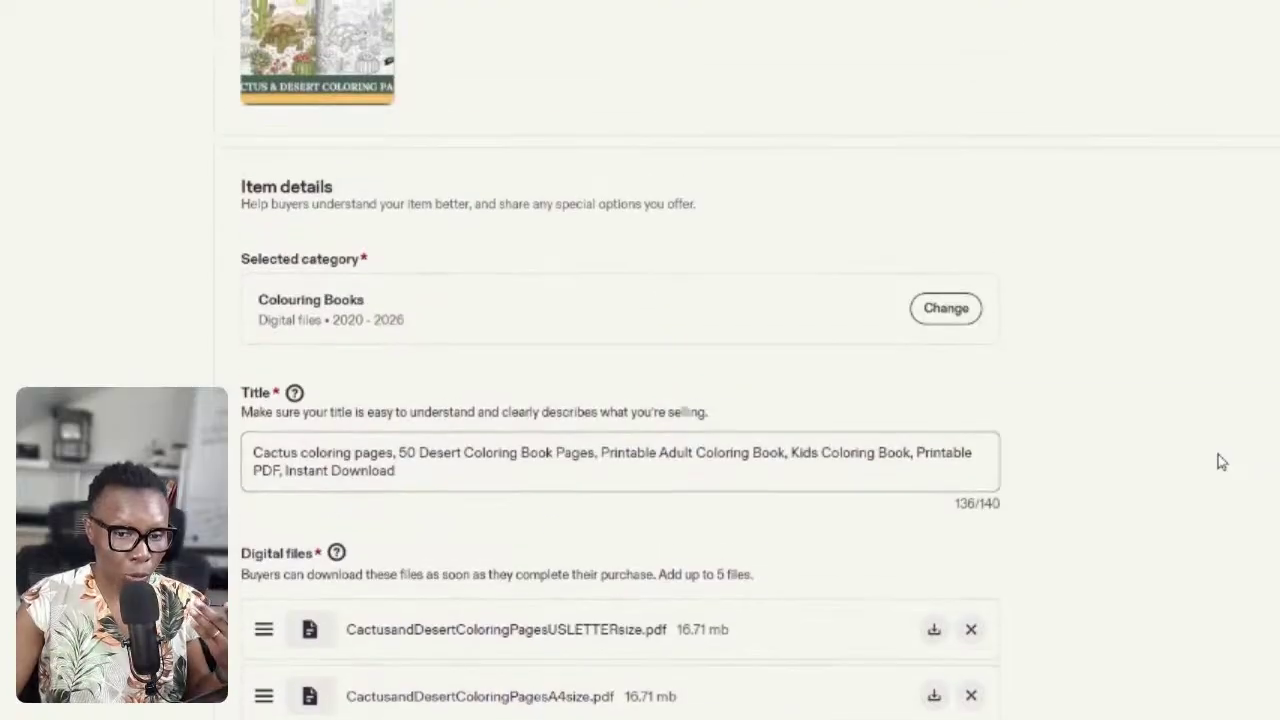
scroll(1218, 460, up, 2)
scroll(1218, 460, up, 5)
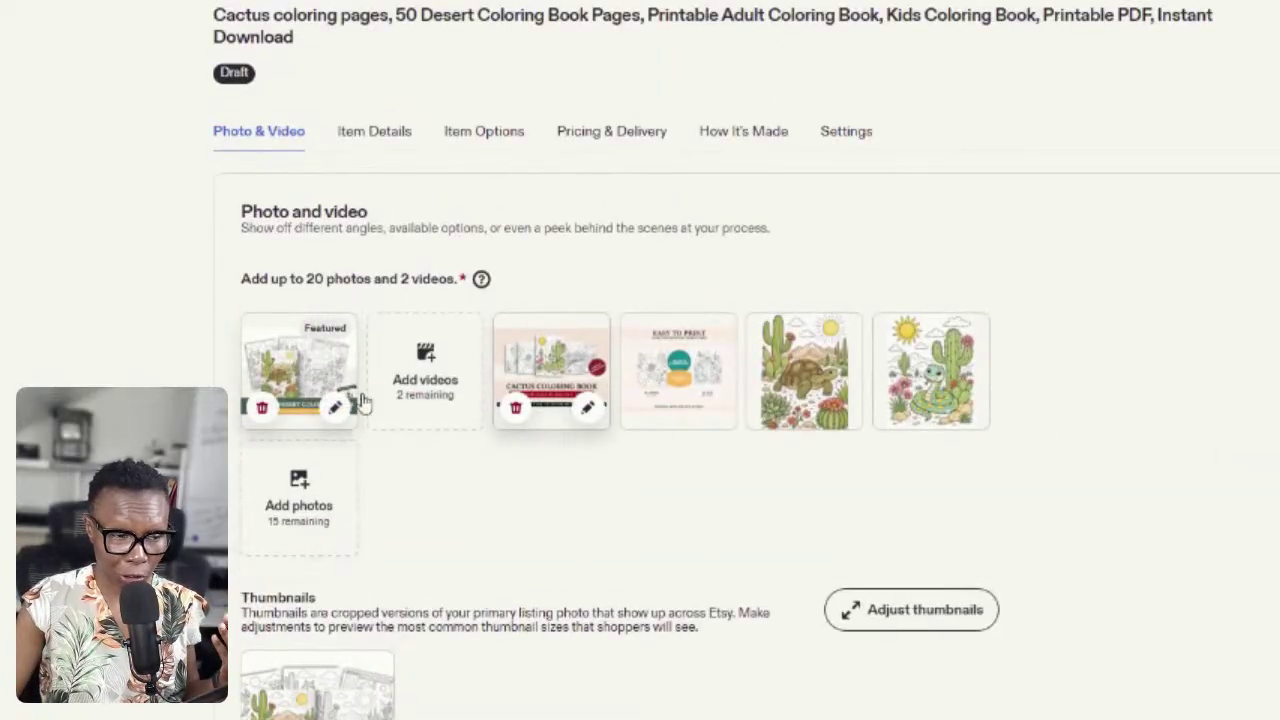
scroll(1006, 443, down, 4)
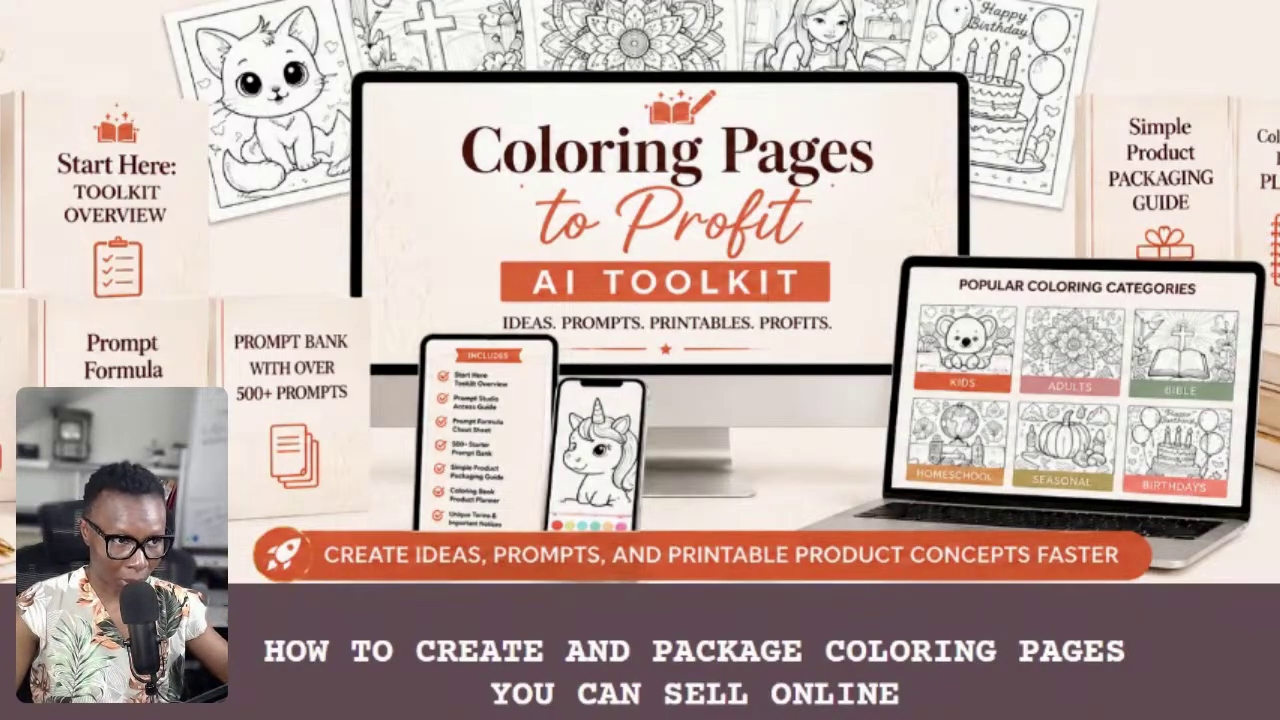
- Look through the Coloring Pages to Profit Toolkit sales page, covering who it is for and what you get inside
scroll(640, 360, down, 10)
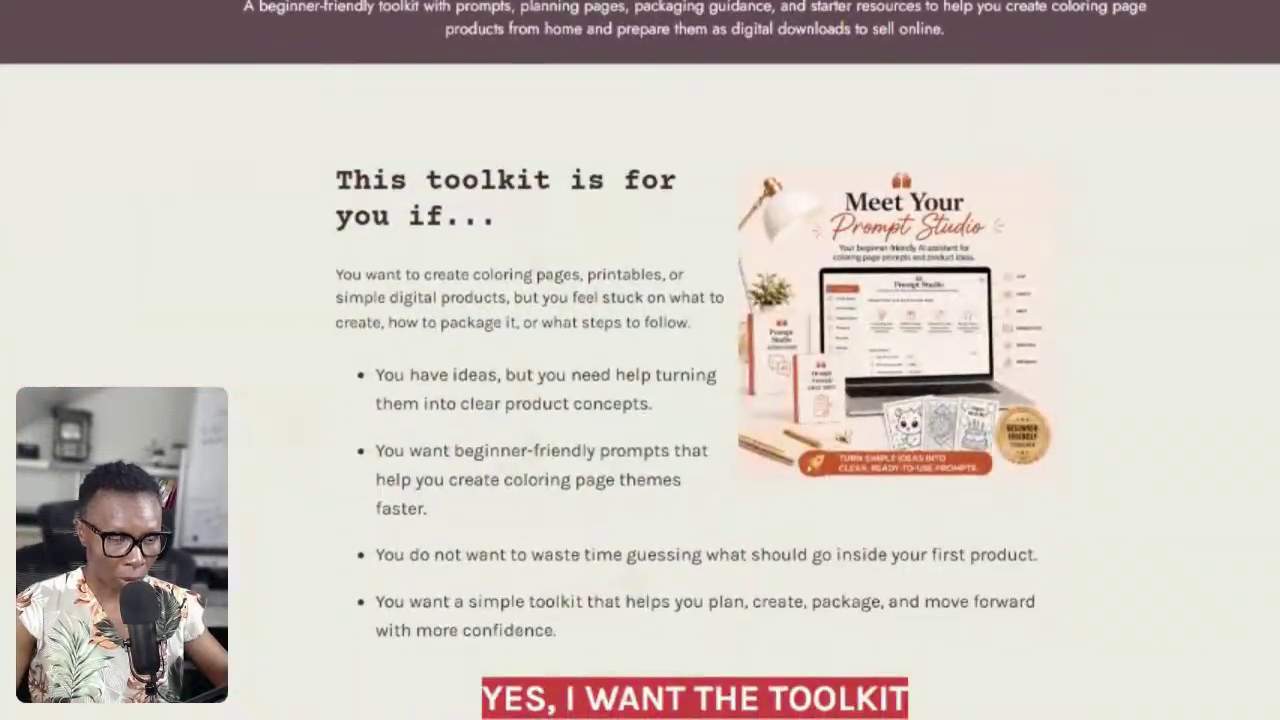
scroll(640, 360, down, 5)
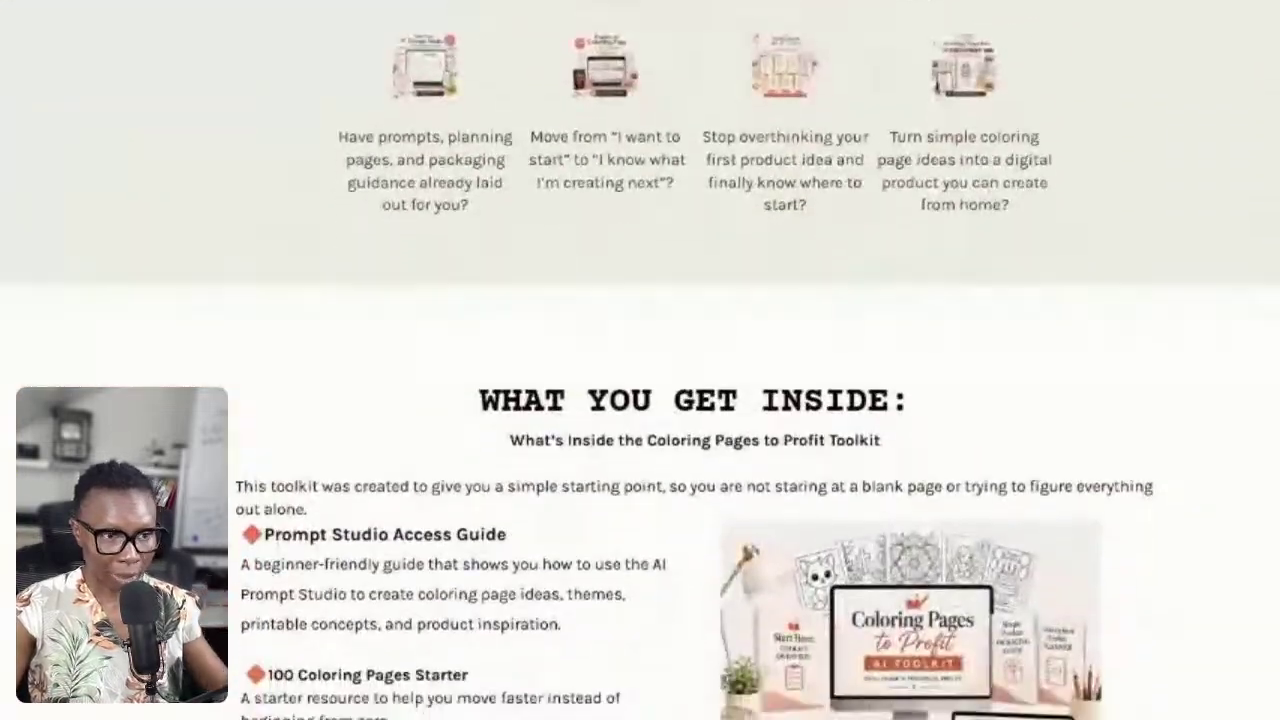
scroll(640, 360, up, 3)
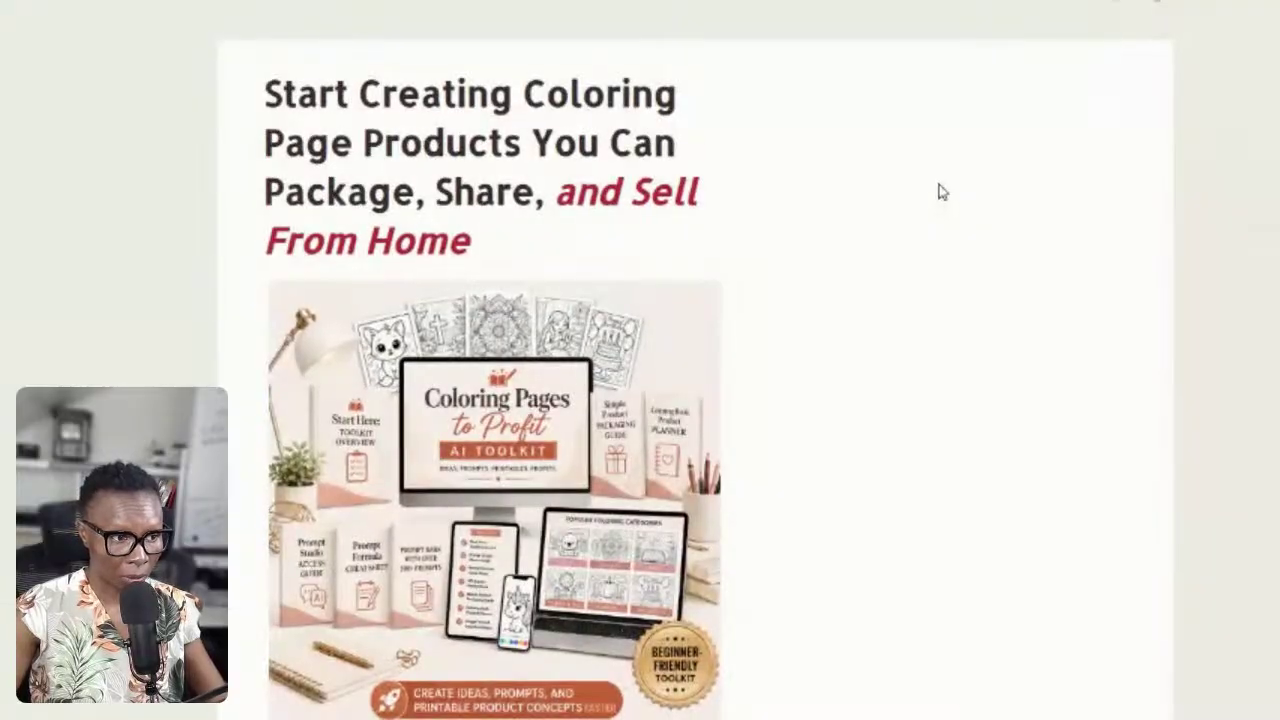
scroll(940, 192, down, 2)
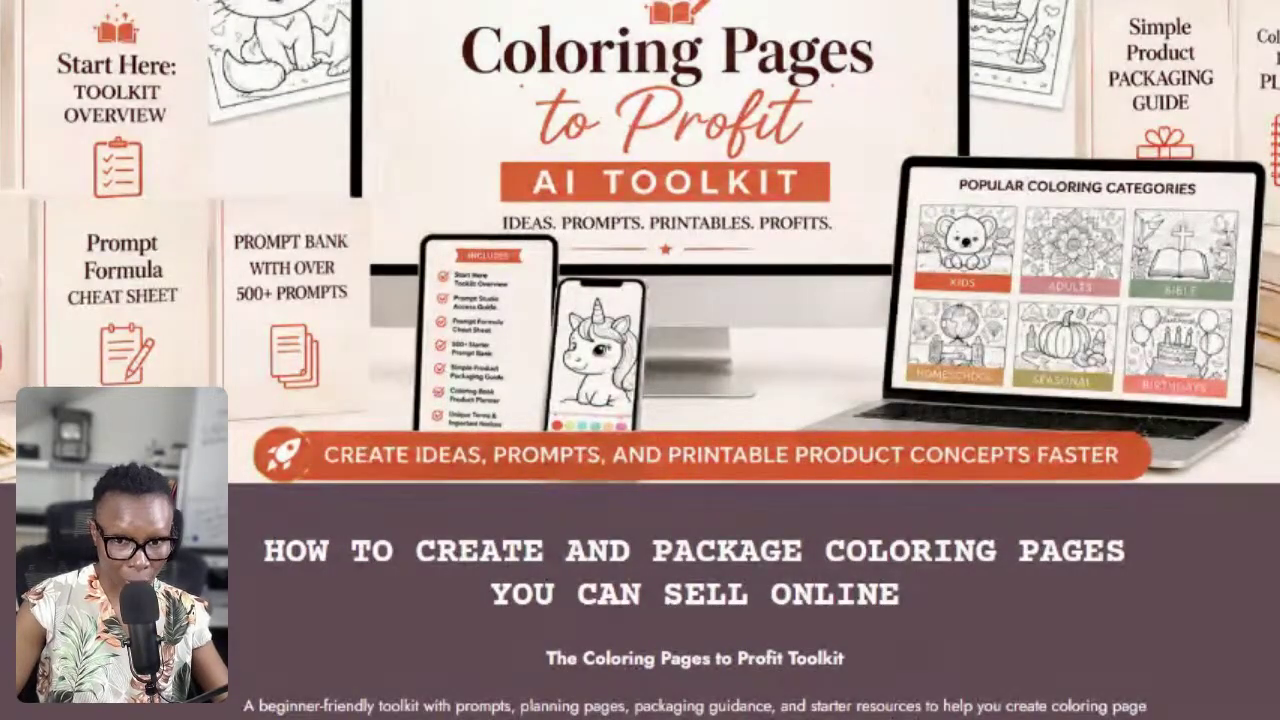
scroll(1228, 390, up, 1)
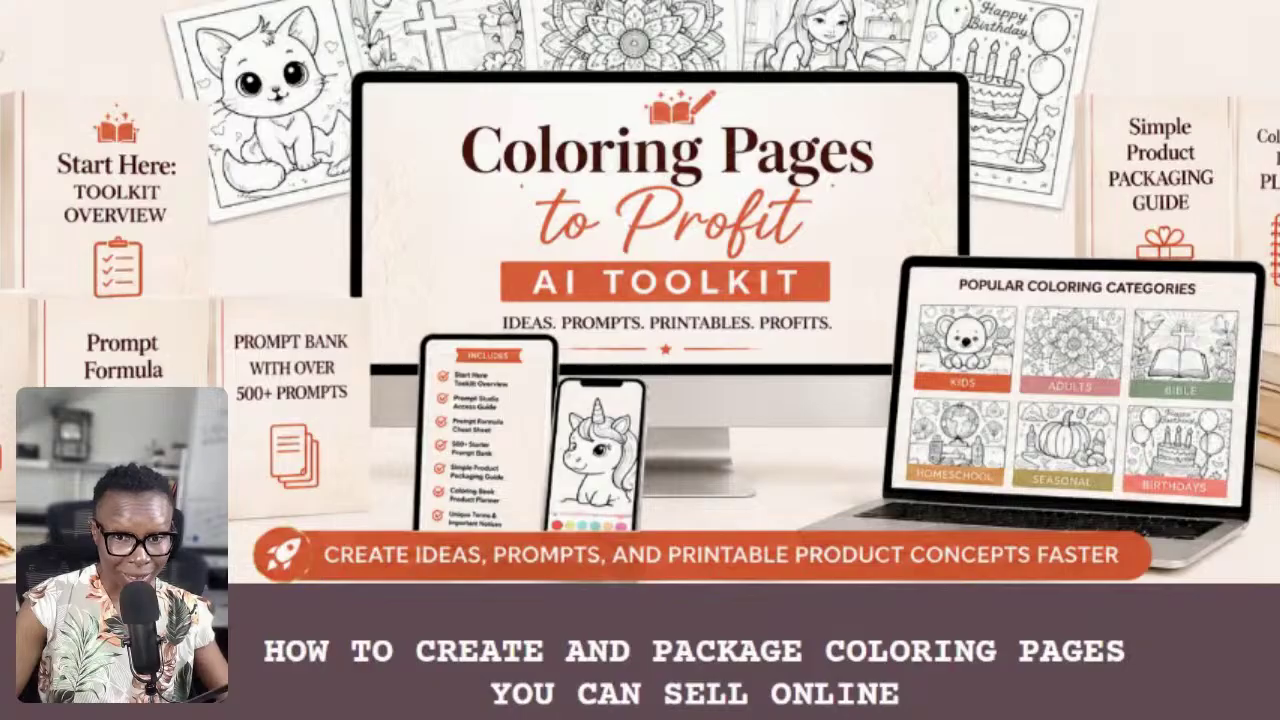
scroll(1248, 420, down, 1)
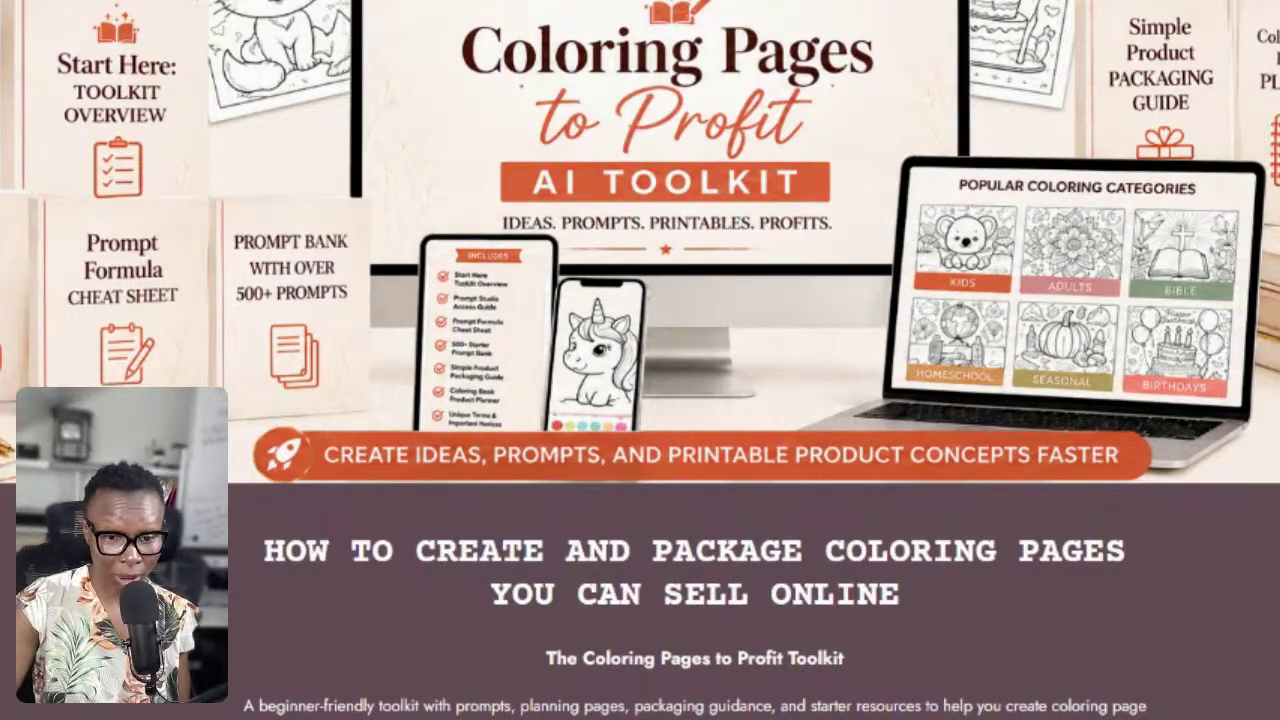
scroll(640, 360, up, 1)
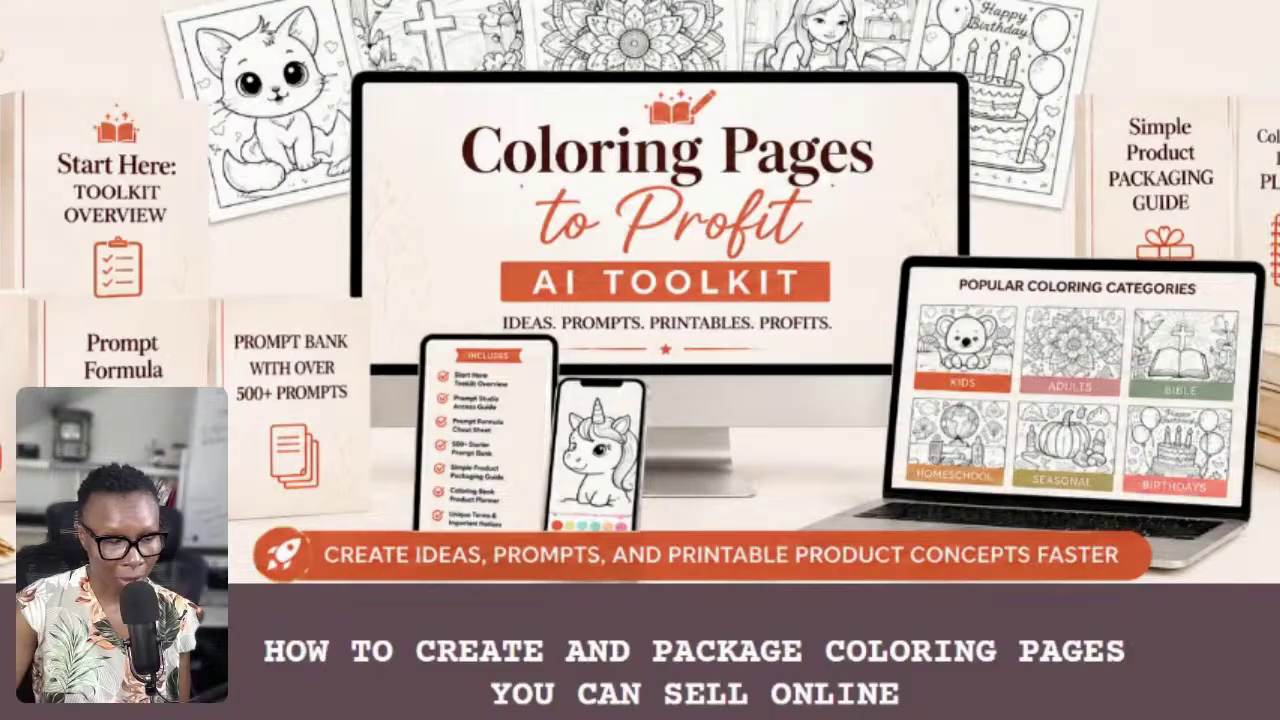
scroll(640, 360, down, 1)
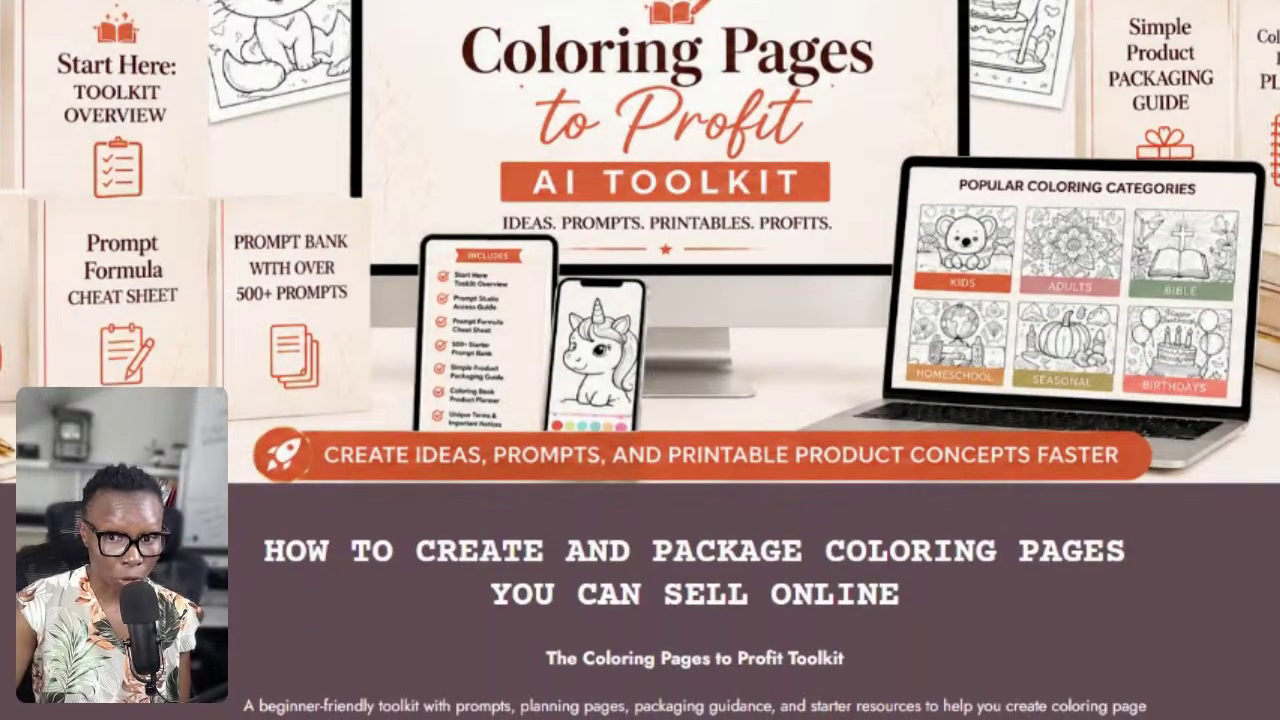